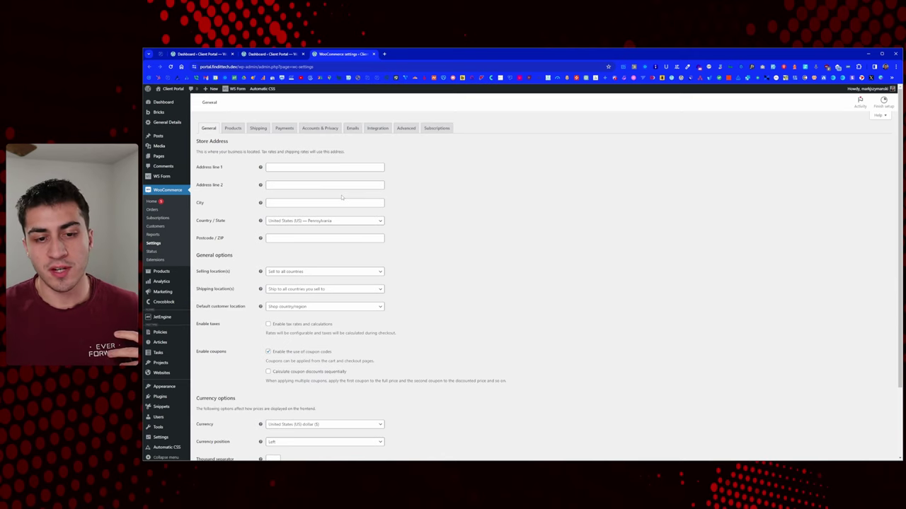
# - Check the WordPress dashboard and client portal account dashboard, then return to WooCommerce settings
pyautogui.click(264, 55)
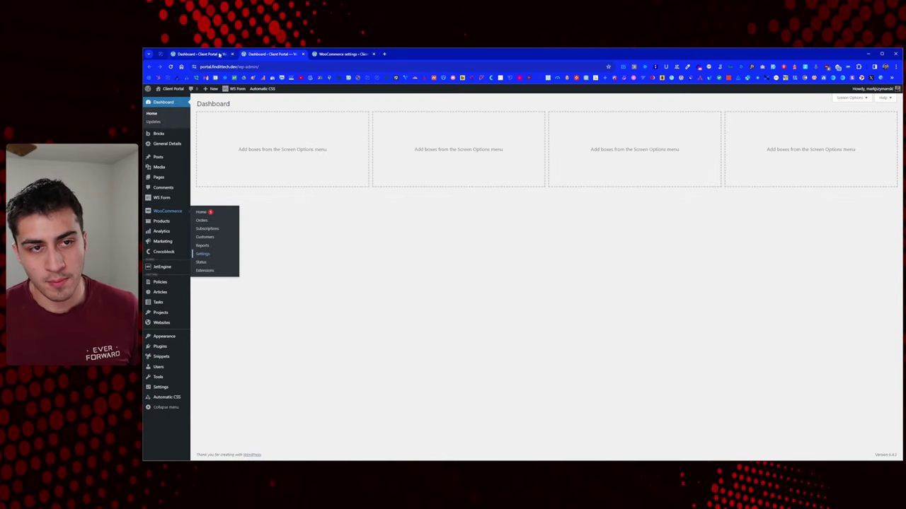
pyautogui.moveTo(172, 101)
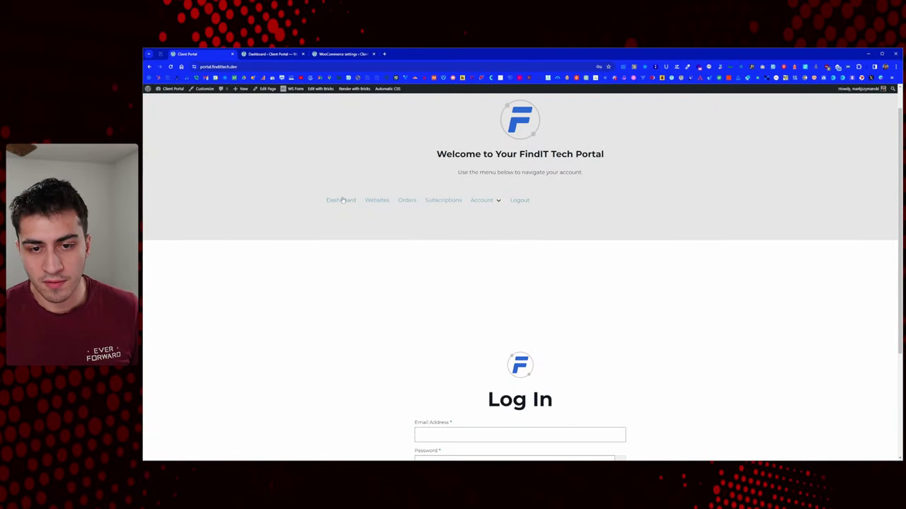
pyautogui.click(342, 201)
pyautogui.scroll(-2, 691, 250)
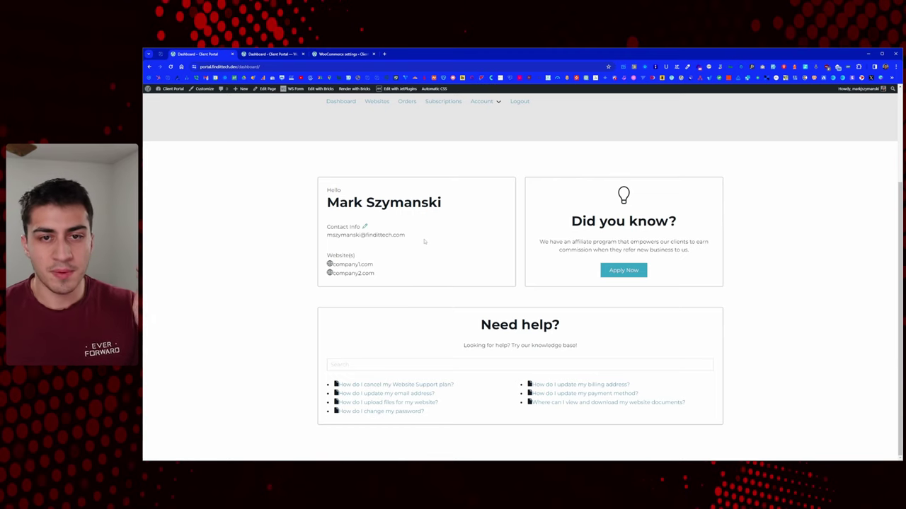
pyautogui.click(333, 55)
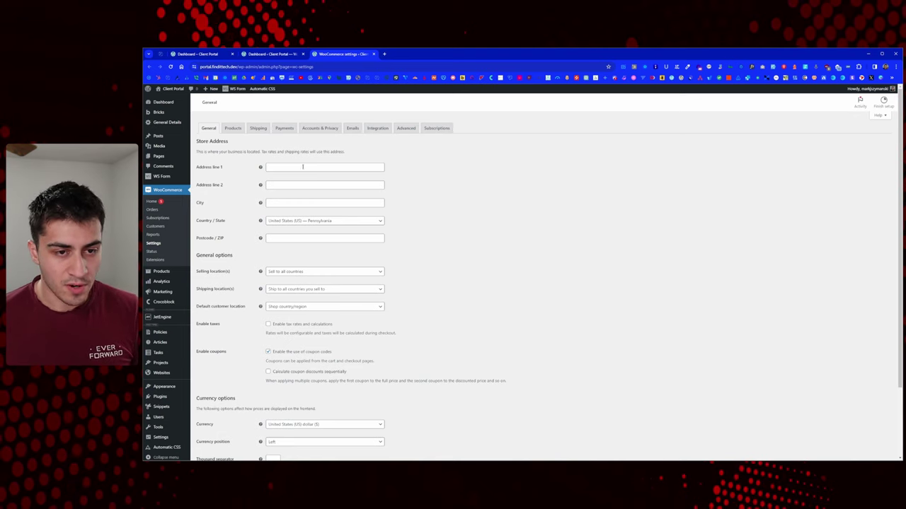
# - Keep selling to all countries and set shipping to 'Disable shipping & shipping calculations'
pyautogui.scroll(-1, 346, 230)
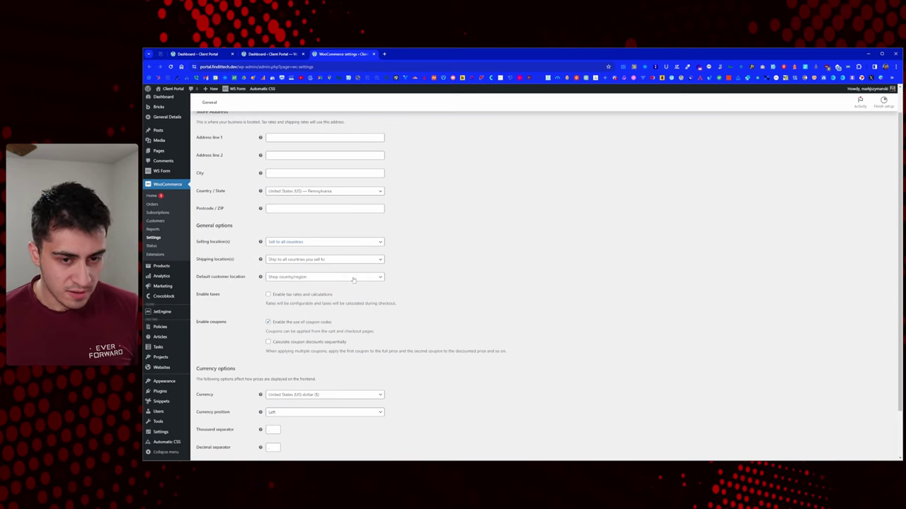
pyautogui.click(305, 243)
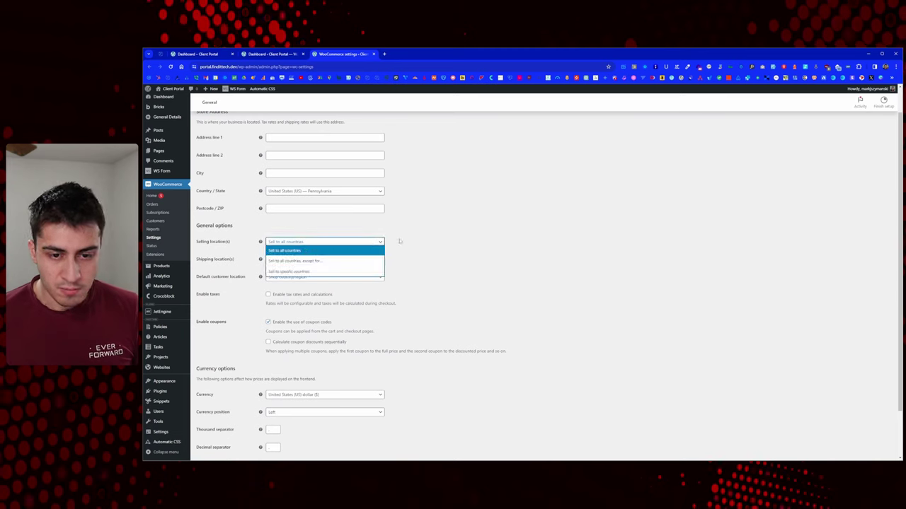
pyautogui.click(329, 249)
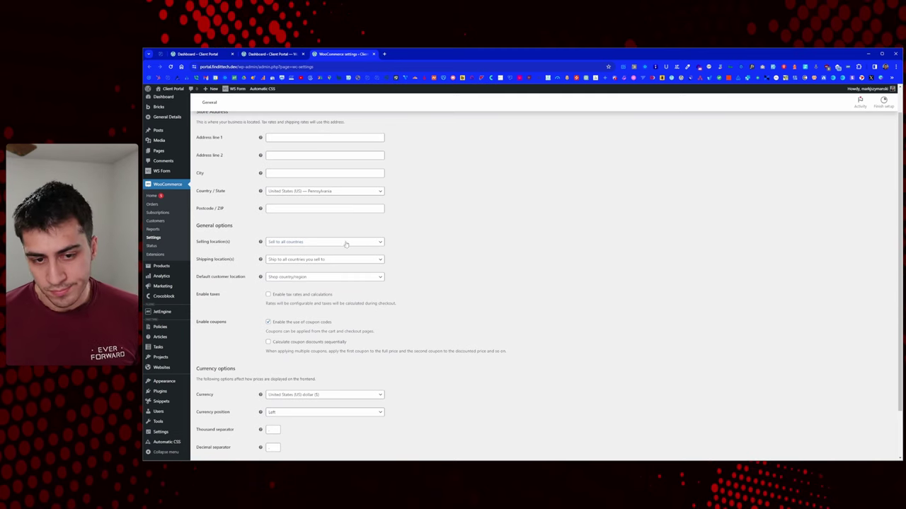
pyautogui.click(306, 261)
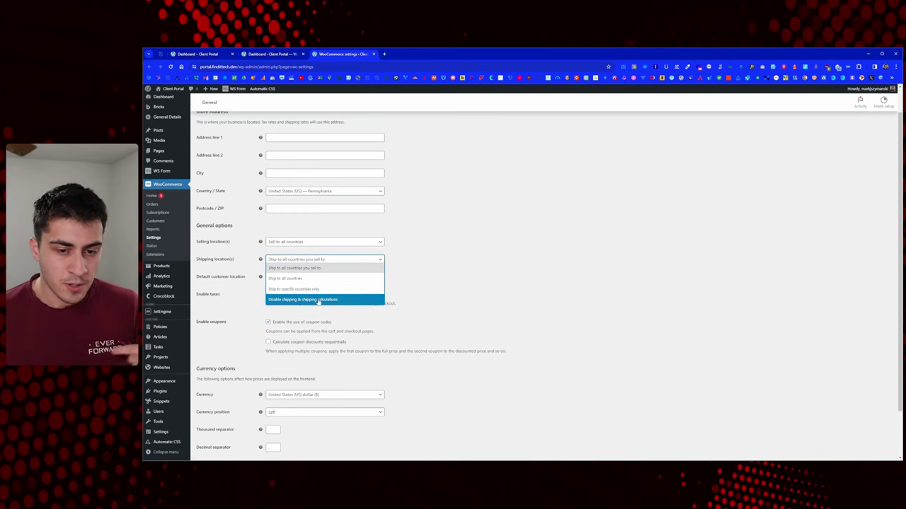
pyautogui.click(318, 299)
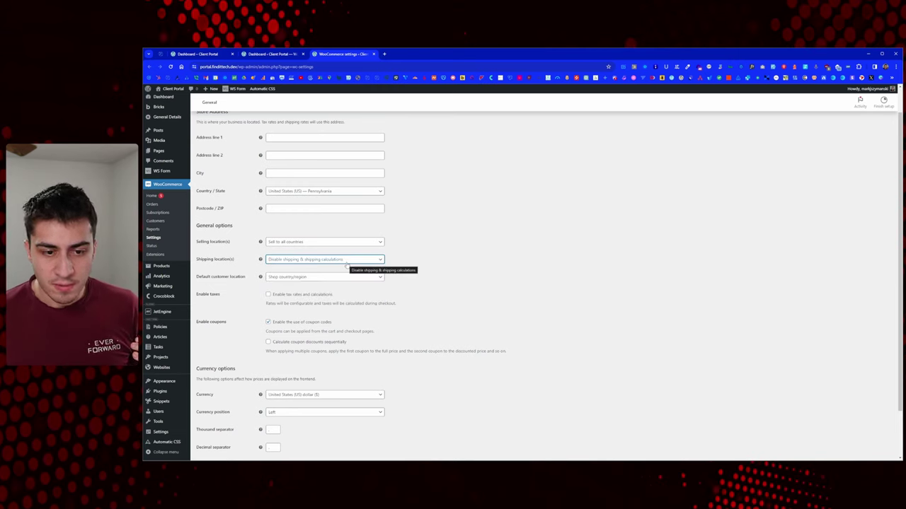
pyautogui.click(376, 262)
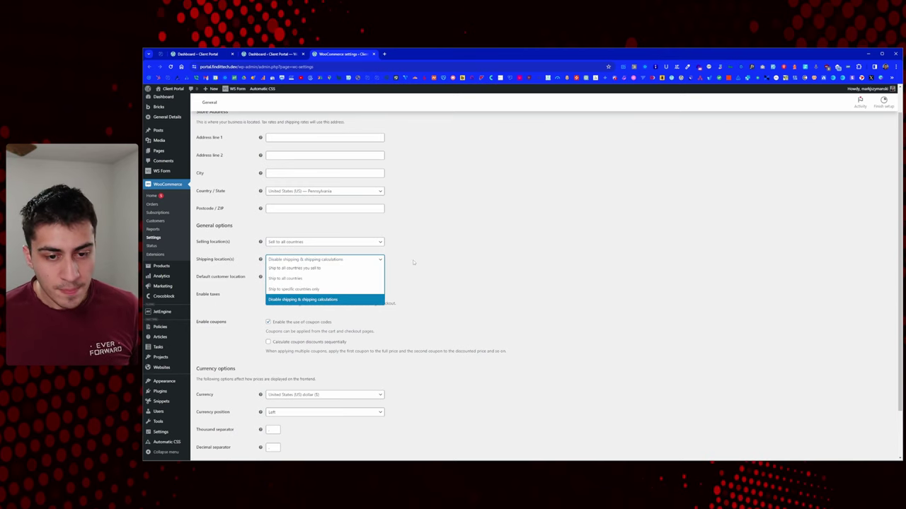
pyautogui.click(266, 263)
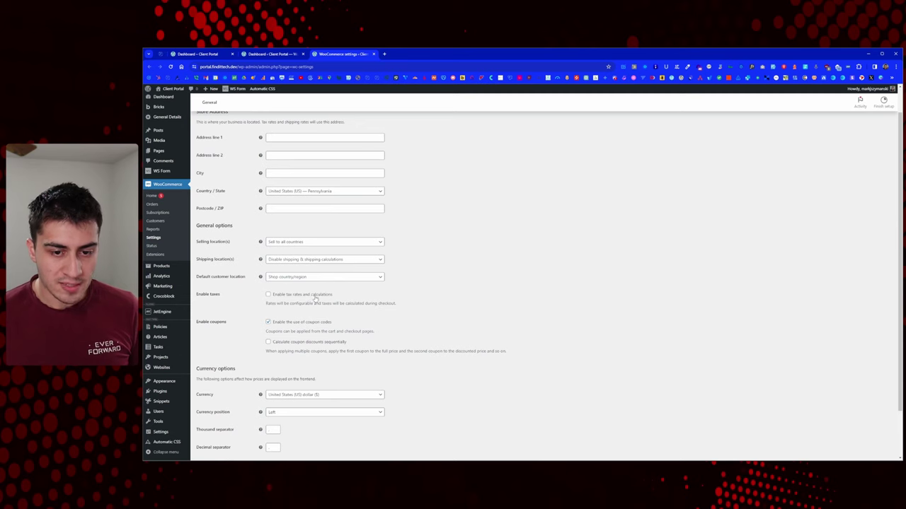
# - Turn off coupon codes and save the General settings
pyautogui.scroll(-1, 332, 293)
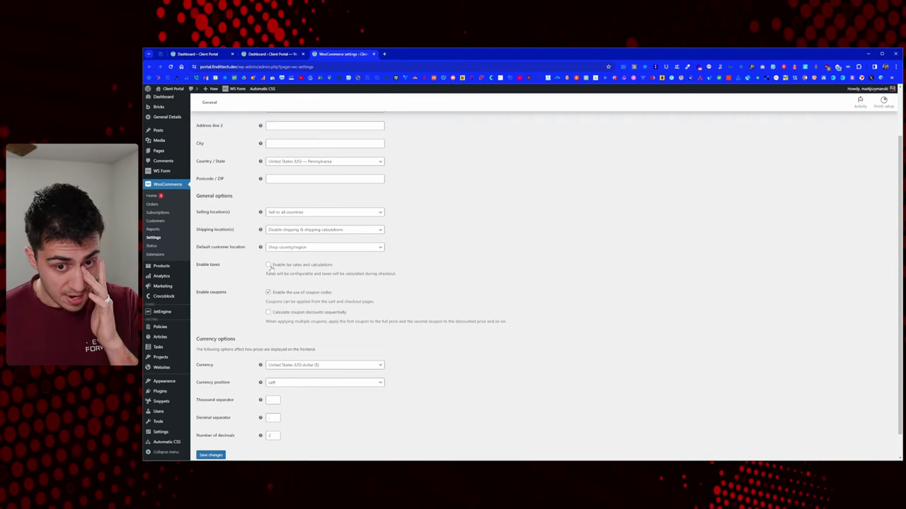
pyautogui.scroll(-1, 274, 270)
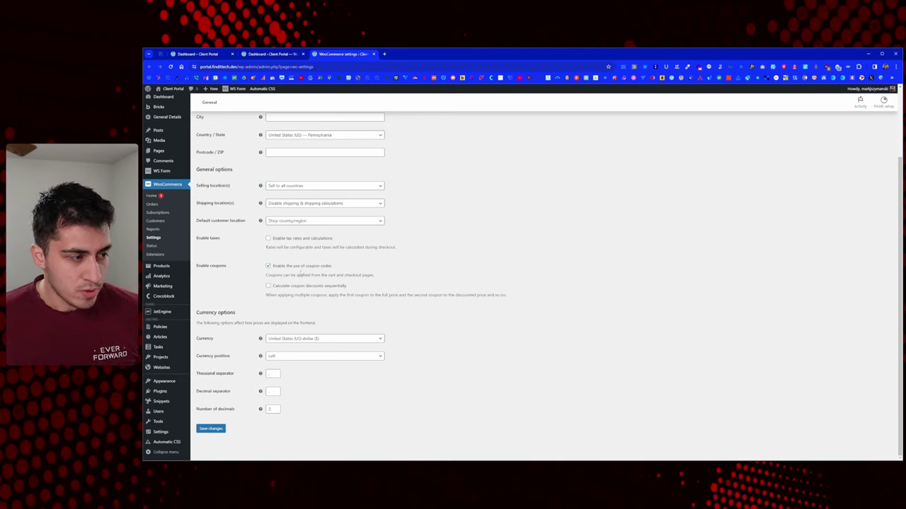
pyautogui.click(269, 266)
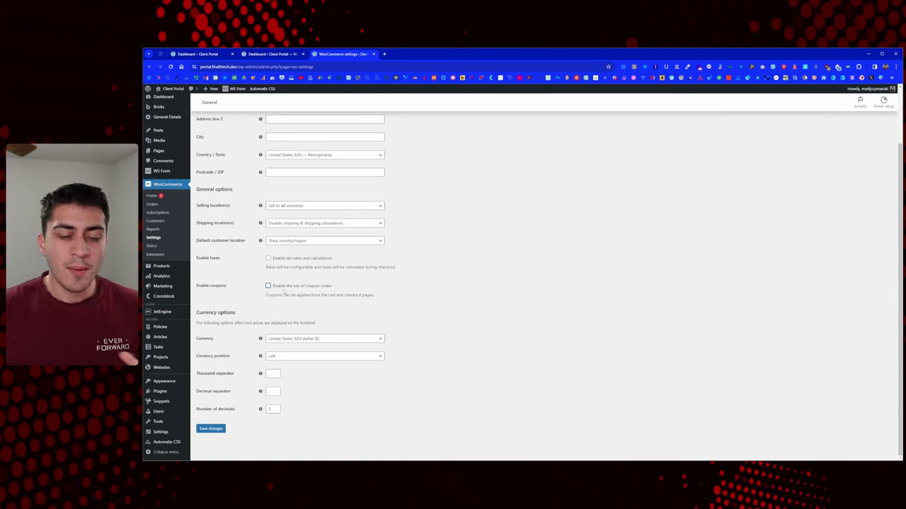
pyautogui.click(222, 428)
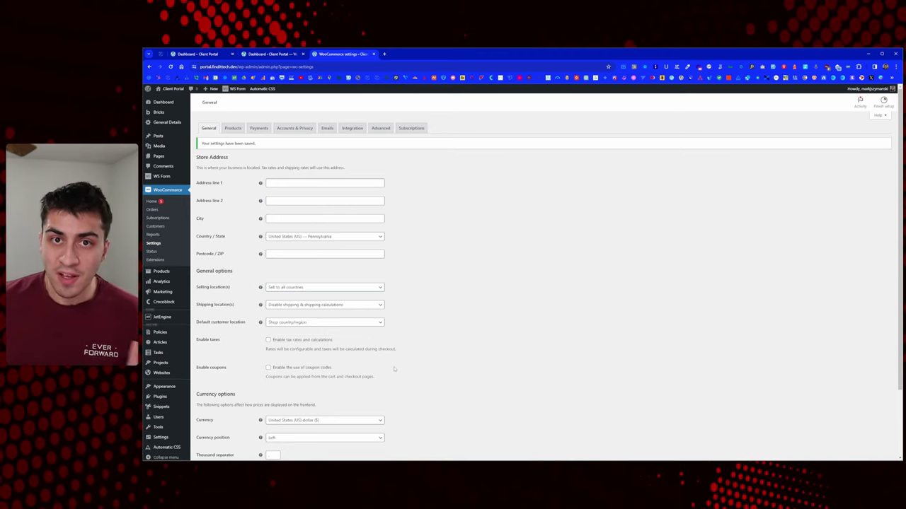
pyautogui.scroll(-1, 327, 349)
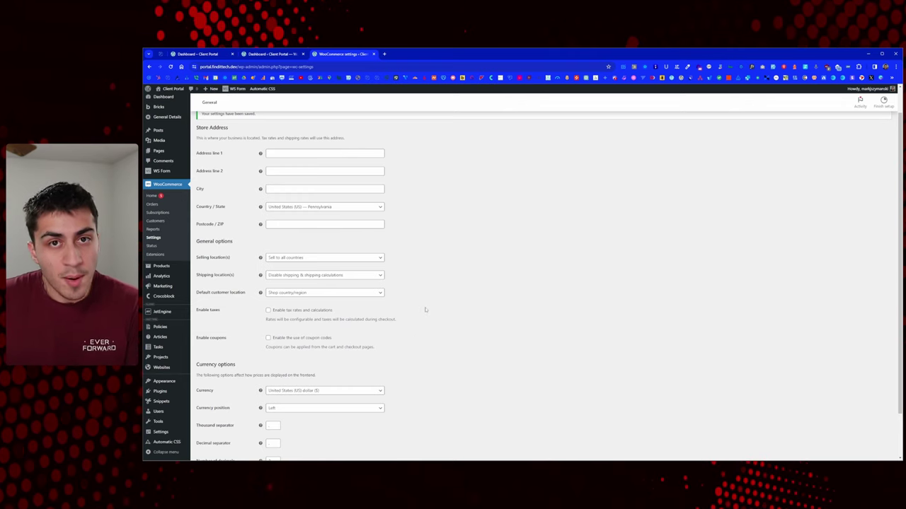
pyautogui.scroll(-2, 425, 309)
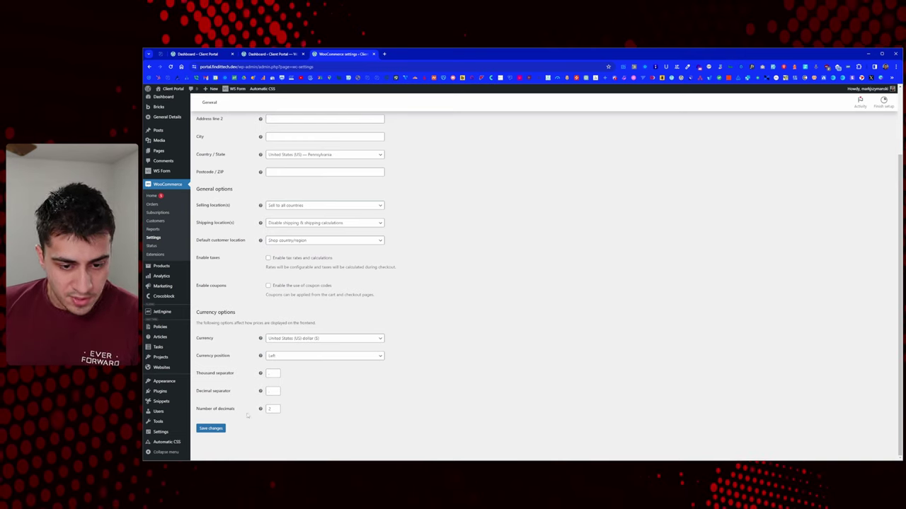
pyautogui.press('Return')
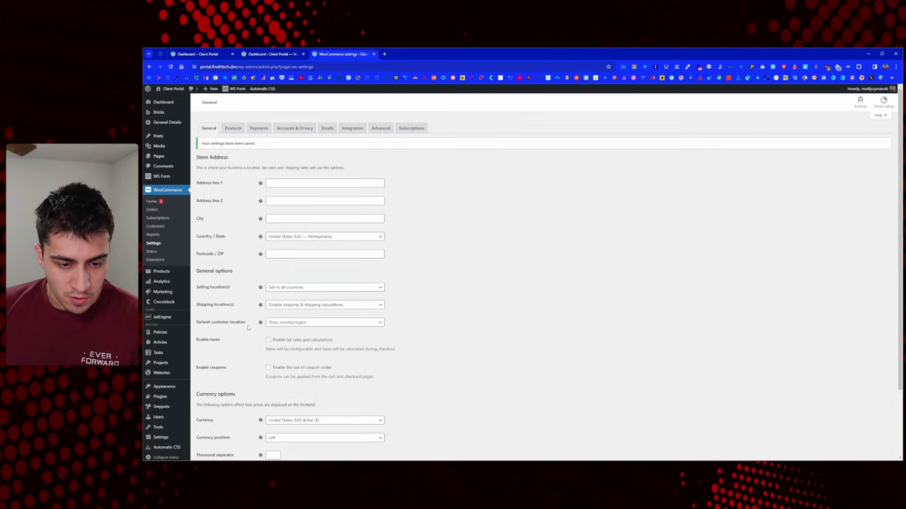
# - Switch to the Products settings tab to view shop page, add-to-cart and measurement options
pyautogui.click(232, 128)
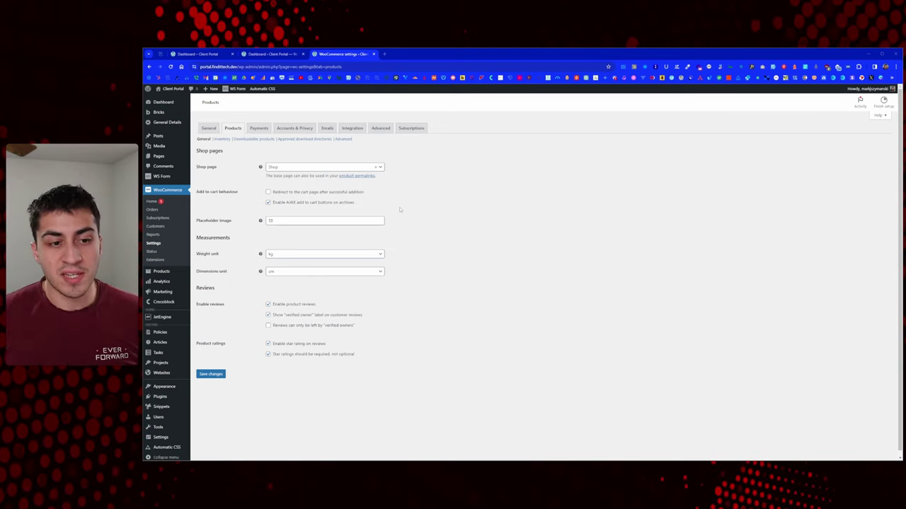
pyautogui.moveTo(173, 271)
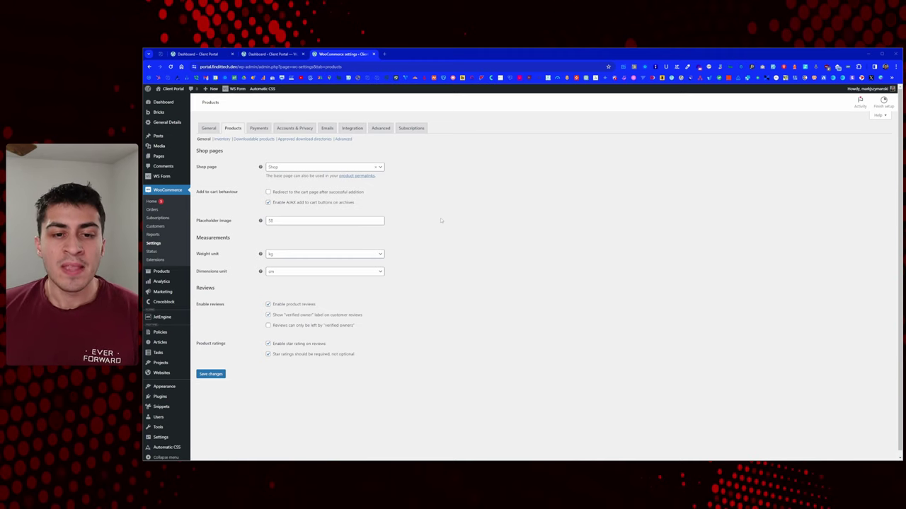
# - Make adding a product redirect to the cart, leaving the placeholder image at 58
pyautogui.moveTo(198, 191); pyautogui.dragTo(238, 191)
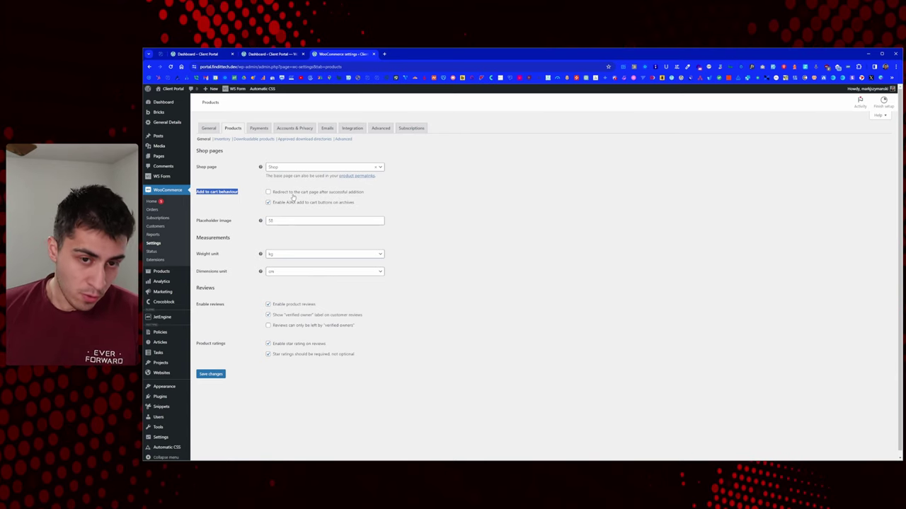
pyautogui.click(292, 196)
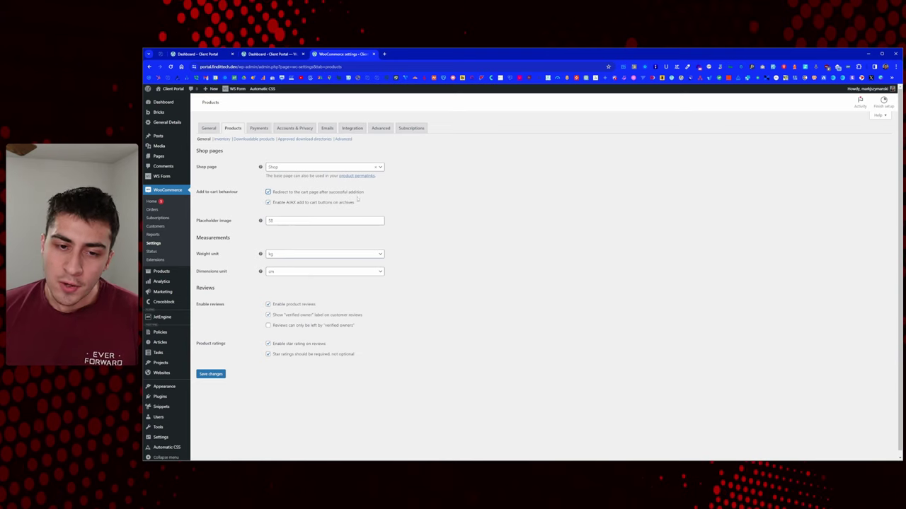
pyautogui.click(424, 203)
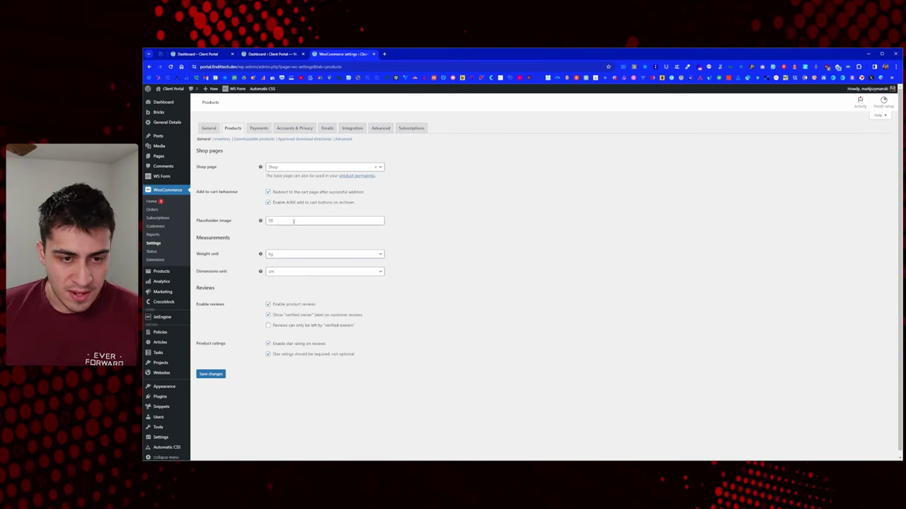
pyautogui.click(288, 221)
pyautogui.click(399, 223)
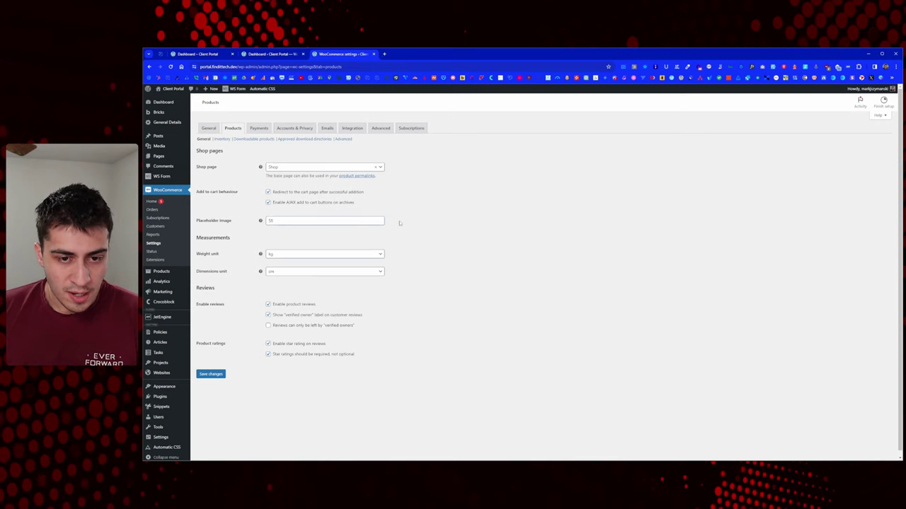
pyautogui.scroll(-1, 292, 214)
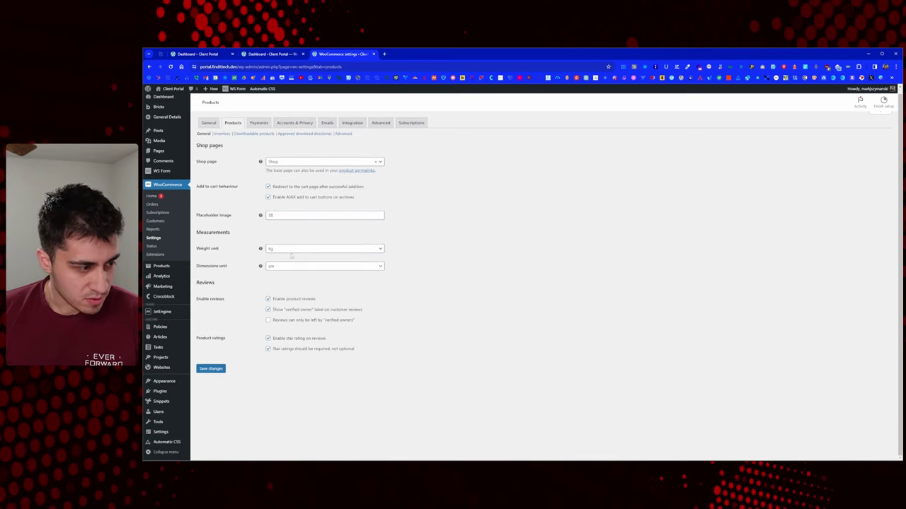
# - Set weight unit to lbs and dimensions to in, disable product reviews, and save
pyautogui.click(290, 253)
pyautogui.click(290, 279)
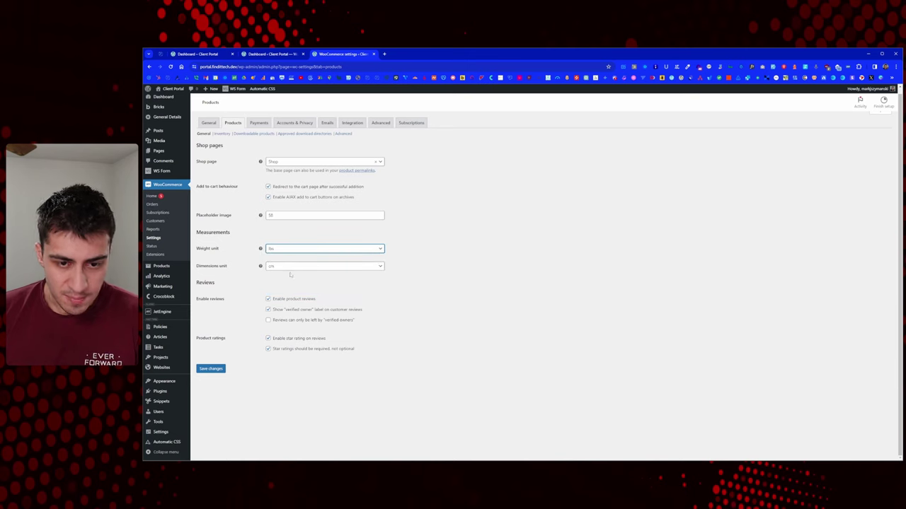
pyautogui.click(289, 266)
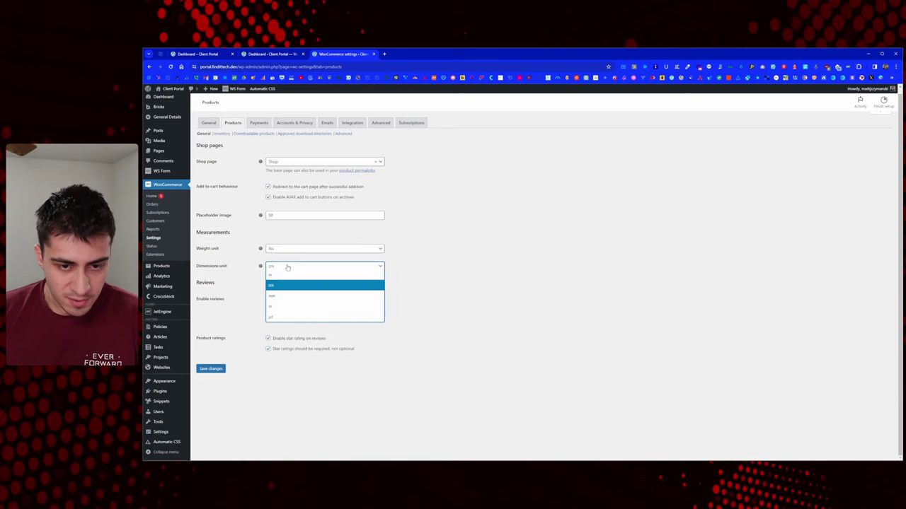
pyautogui.click(293, 306)
pyautogui.click(429, 278)
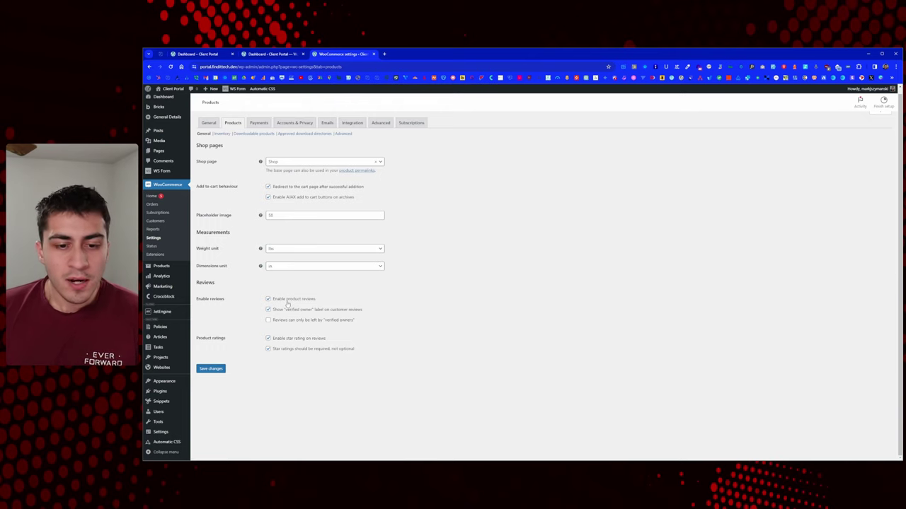
pyautogui.click(288, 300)
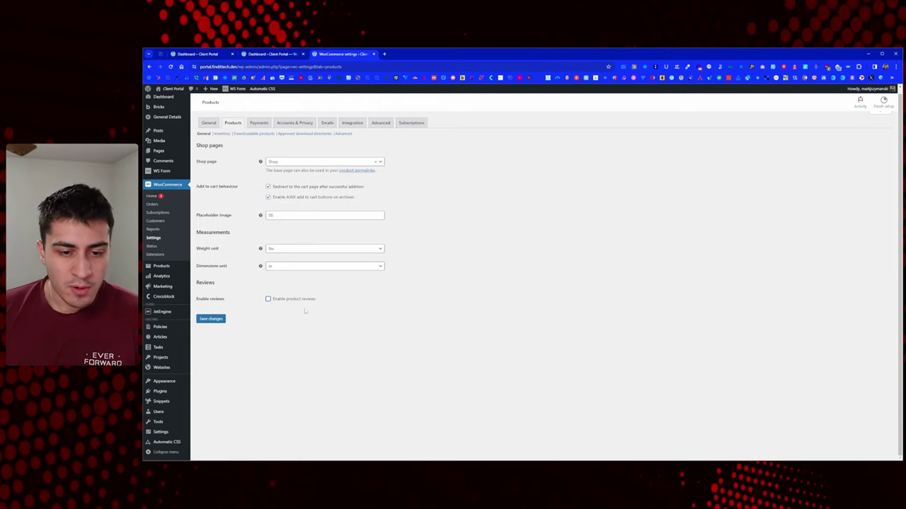
pyautogui.click(212, 319)
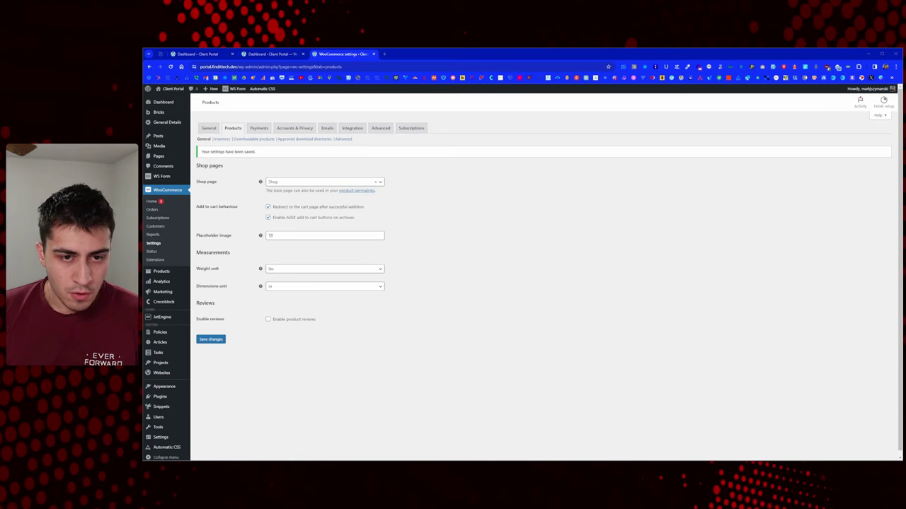
# - In Inventory, uncheck Enable stock management and leave the stock display format unchanged
pyautogui.click(222, 139)
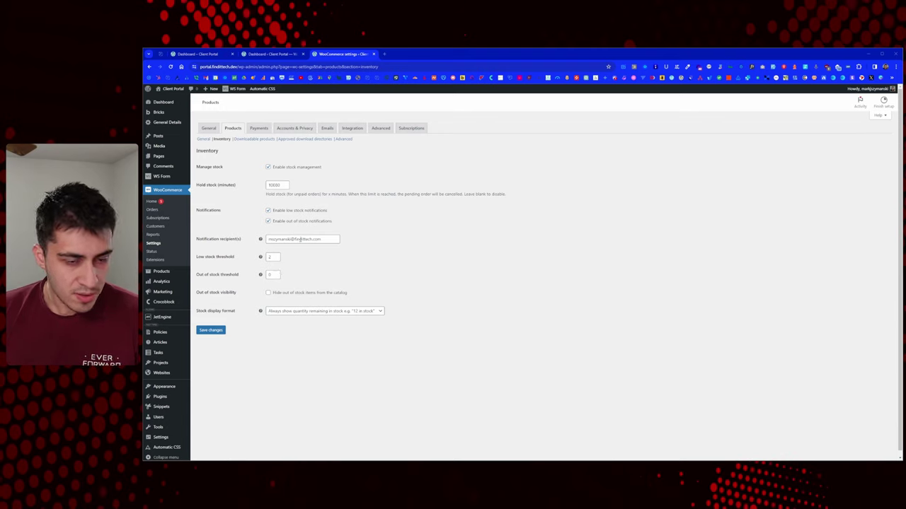
pyautogui.click(288, 169)
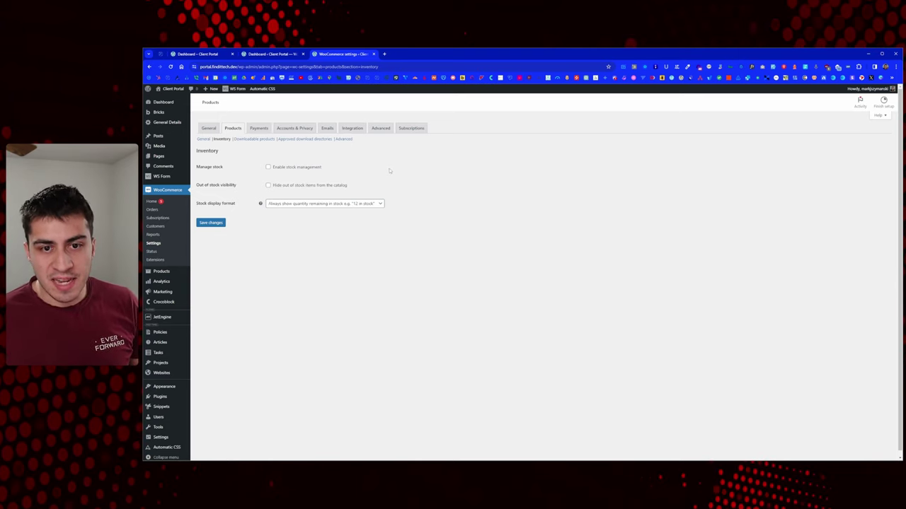
pyautogui.click(372, 204)
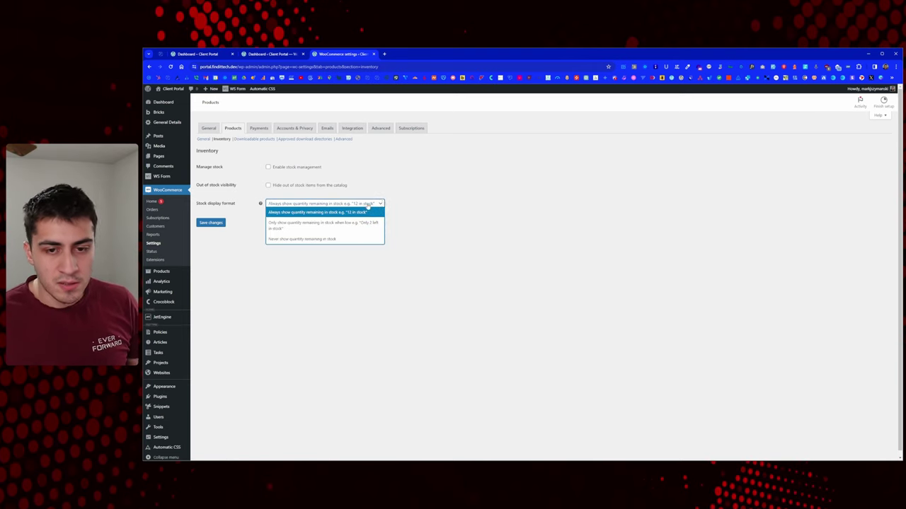
pyautogui.click(395, 193)
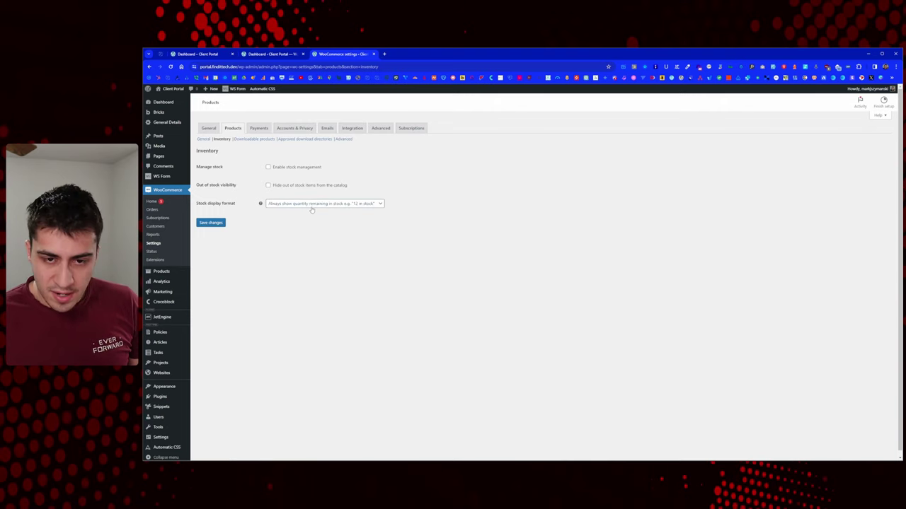
# - Save the inventory settings and keep Force downloads as the file download method
pyautogui.click(214, 223)
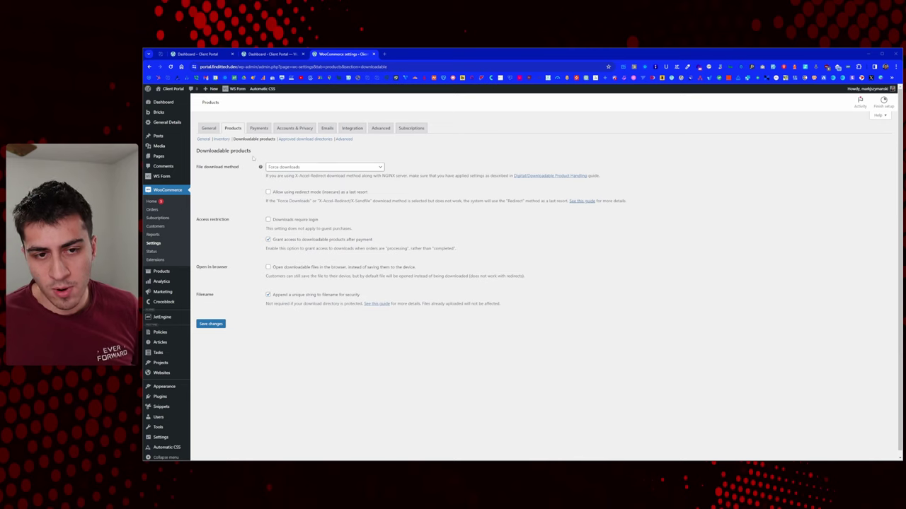
pyautogui.click(284, 168)
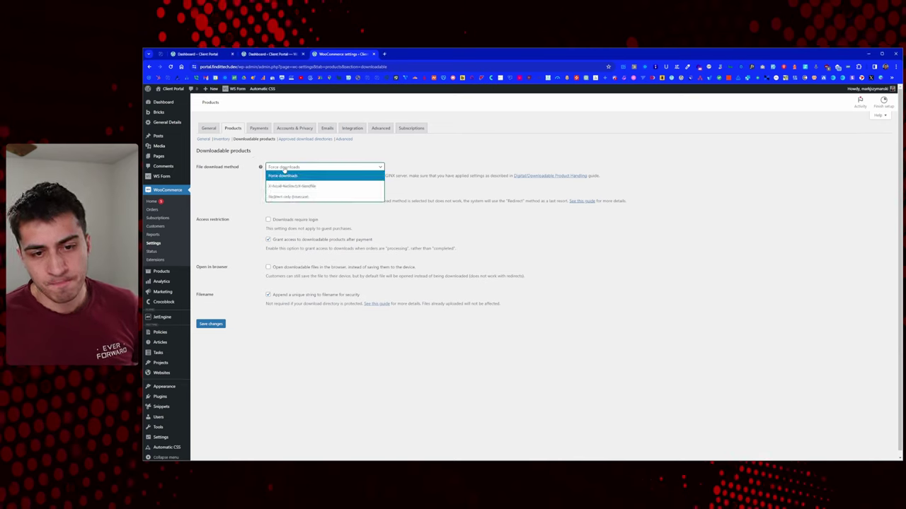
pyautogui.click(292, 163)
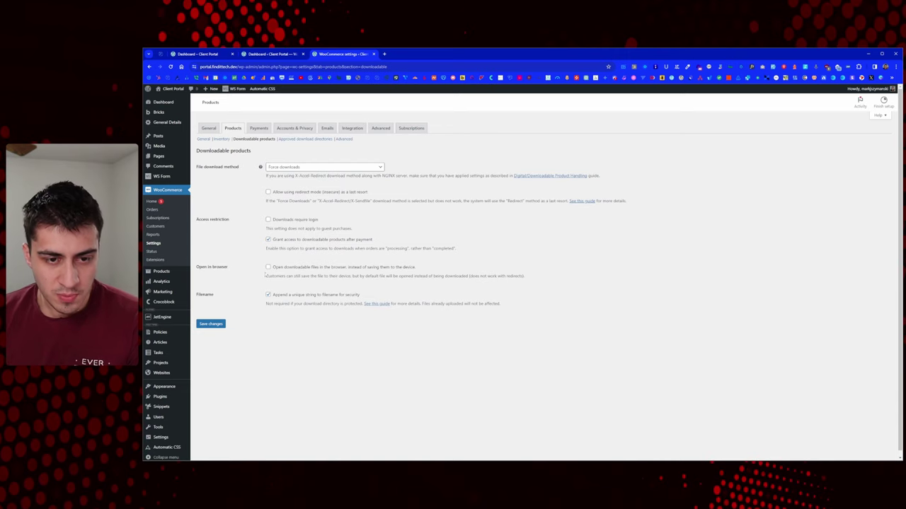
# - Review the Approved download directories and Advanced product sections, then go to Payments
pyautogui.click(303, 140)
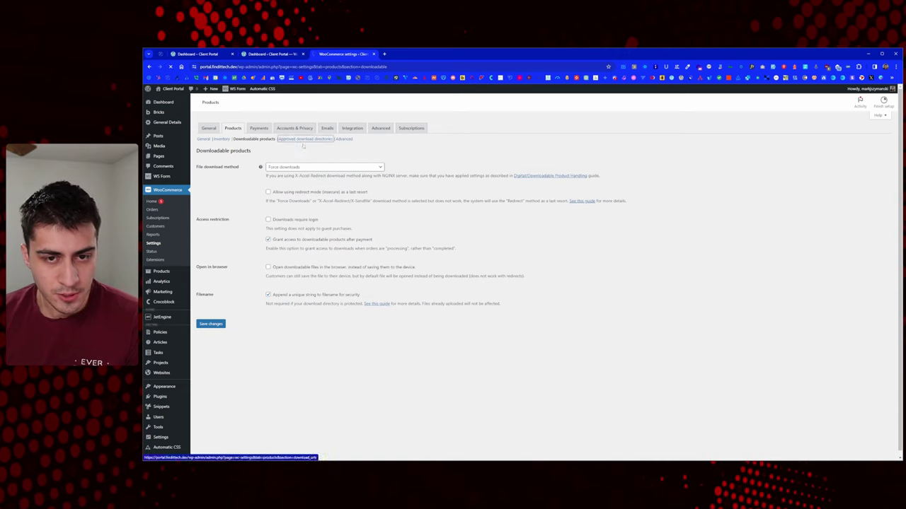
pyautogui.click(345, 140)
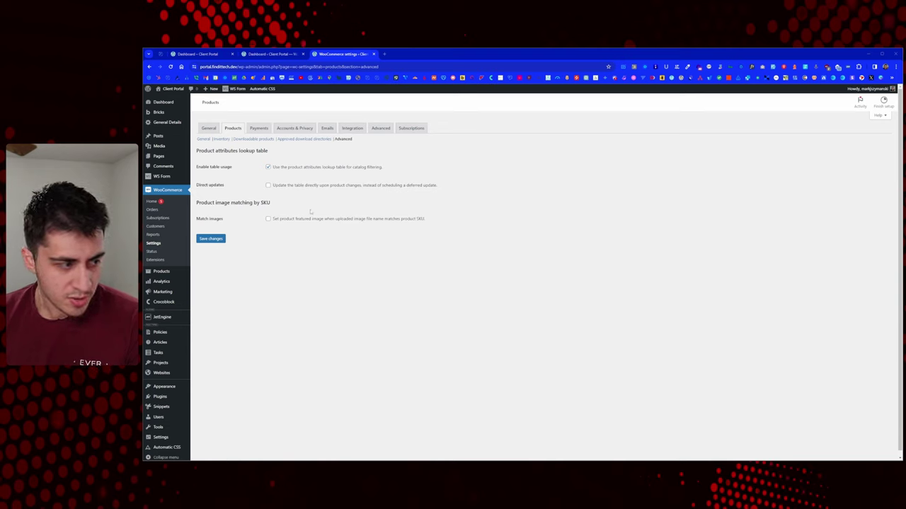
pyautogui.click(259, 128)
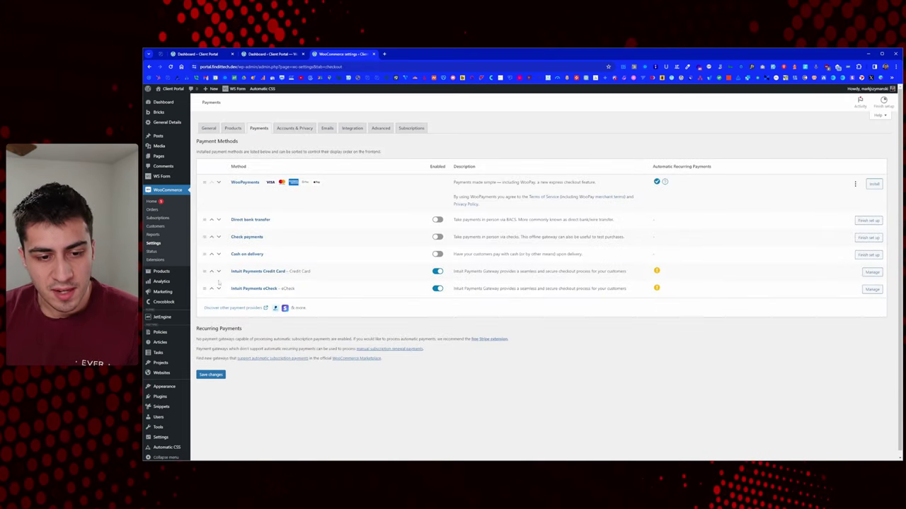
# - Move Intuit Payments Credit Card and eCheck to the top of the list and save
pyautogui.moveTo(204, 271); pyautogui.dragTo(204, 184)
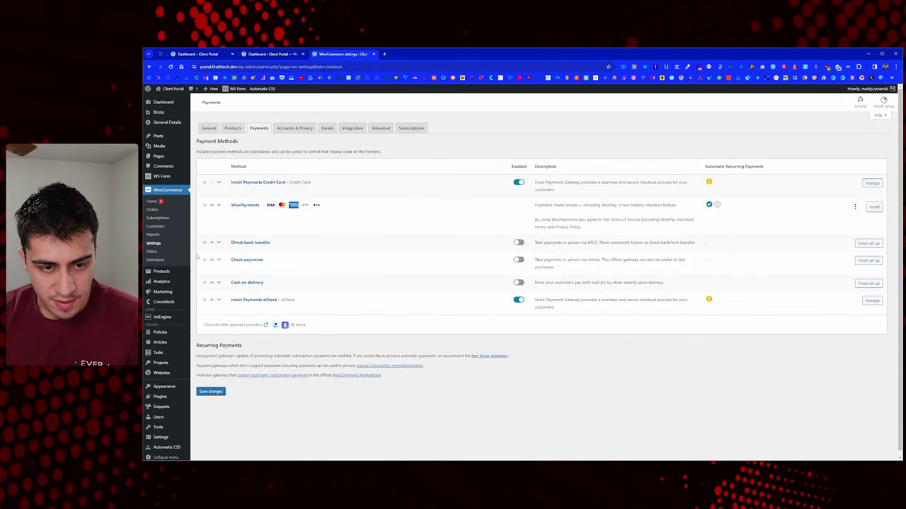
pyautogui.moveTo(207, 300); pyautogui.dragTo(205, 204)
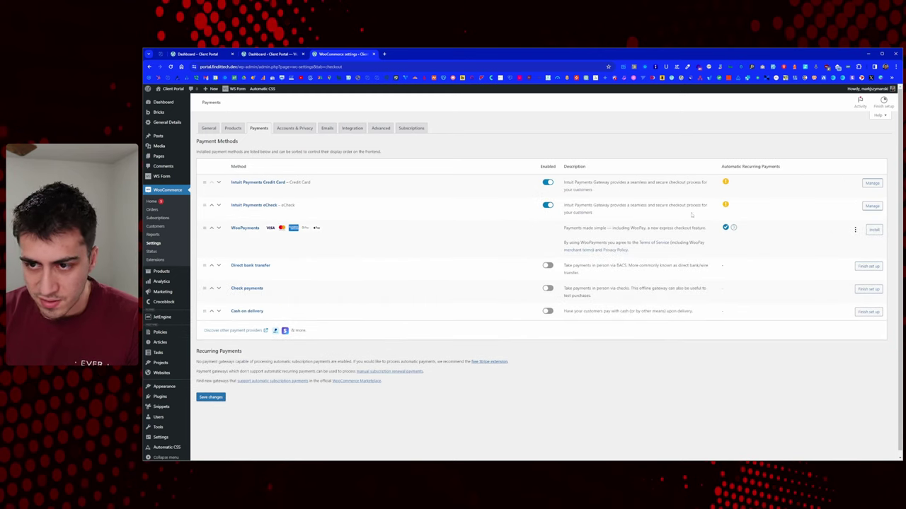
pyautogui.click(211, 397)
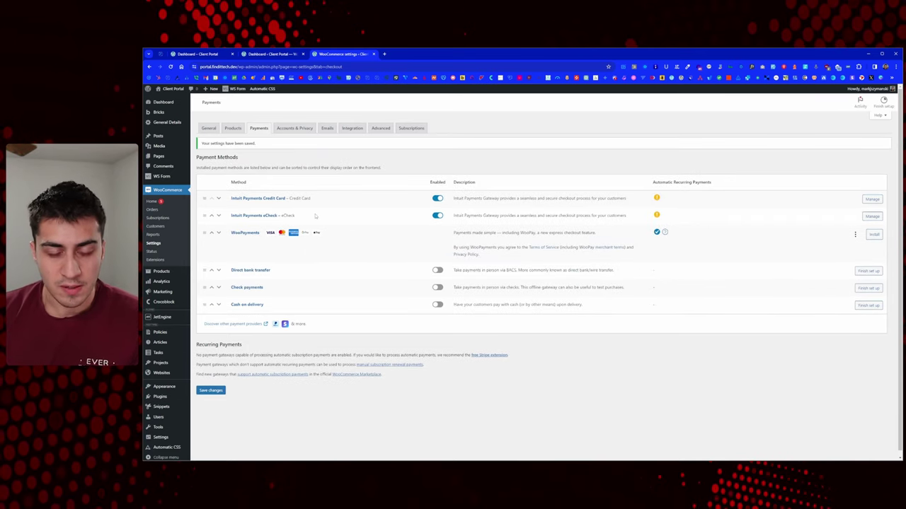
# - Hide the WooPayments suggestion and save the payment settings
pyautogui.click(853, 235)
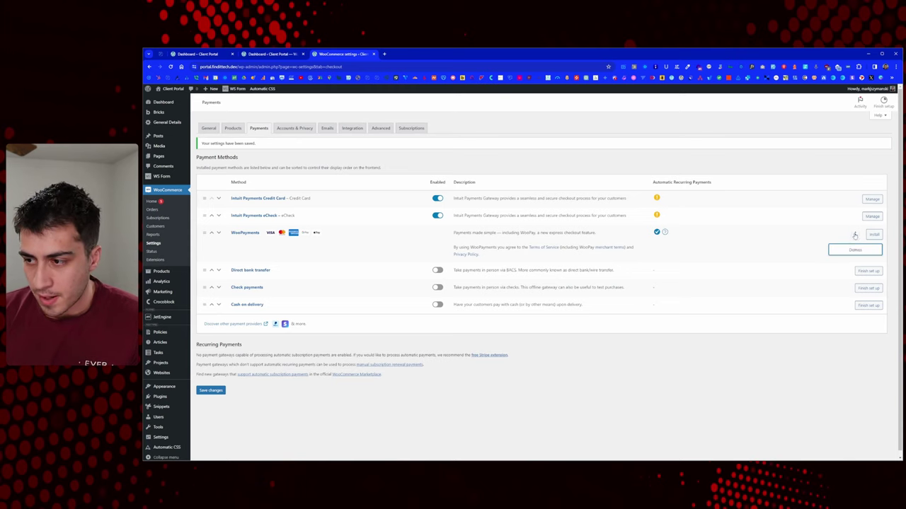
pyautogui.click(852, 249)
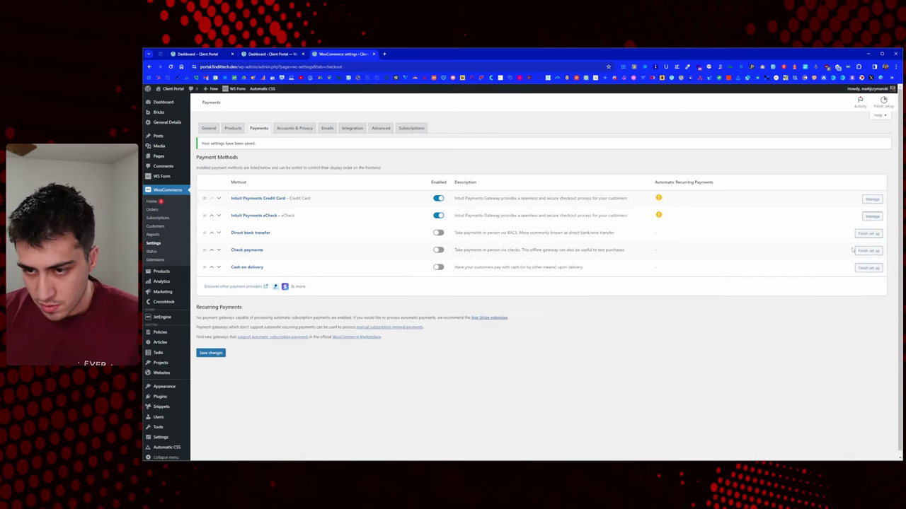
pyautogui.click(210, 352)
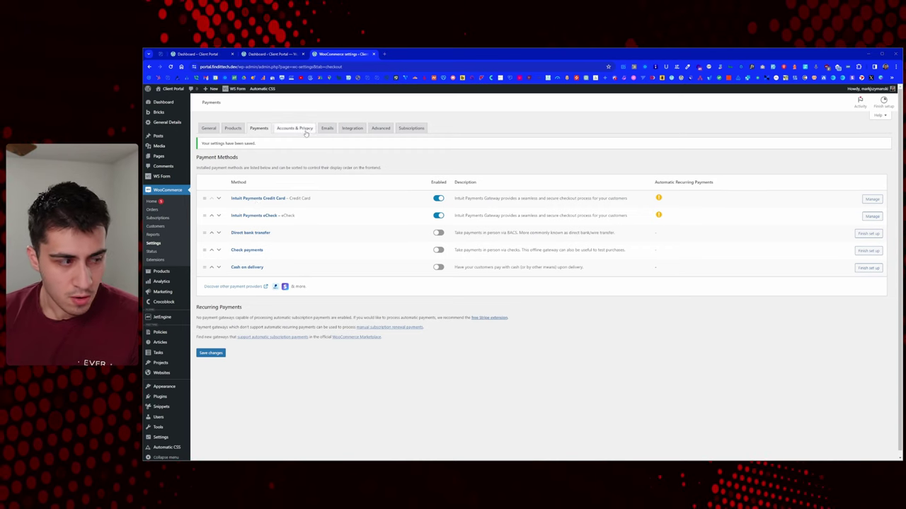
# - Open Accounts & Privacy and highlight the Guest checkout heading and the 'subscription' note
pyautogui.click(304, 128)
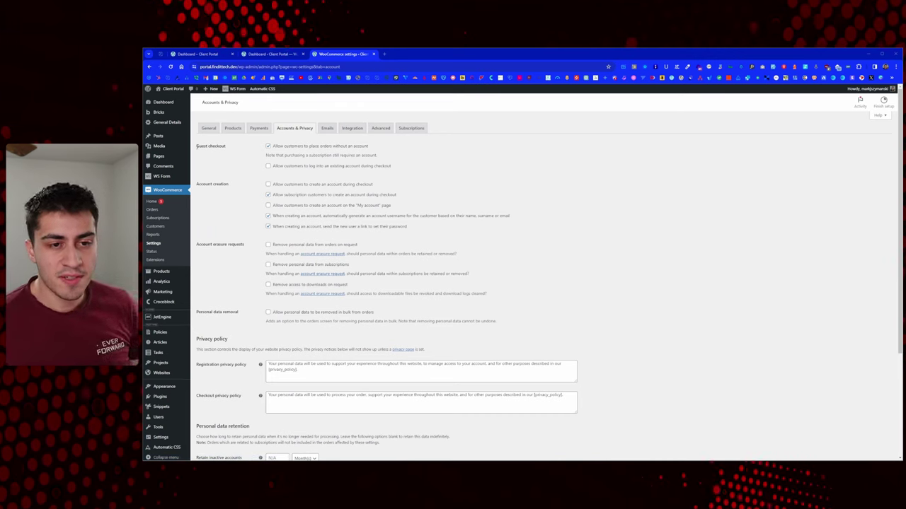
pyautogui.moveTo(195, 145); pyautogui.dragTo(239, 150)
pyautogui.click(237, 150)
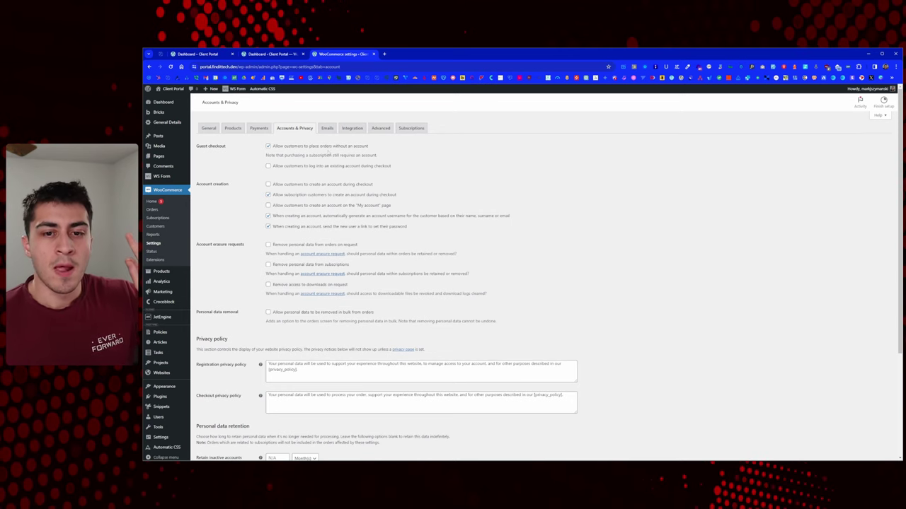
pyautogui.moveTo(309, 157); pyautogui.dragTo(335, 157)
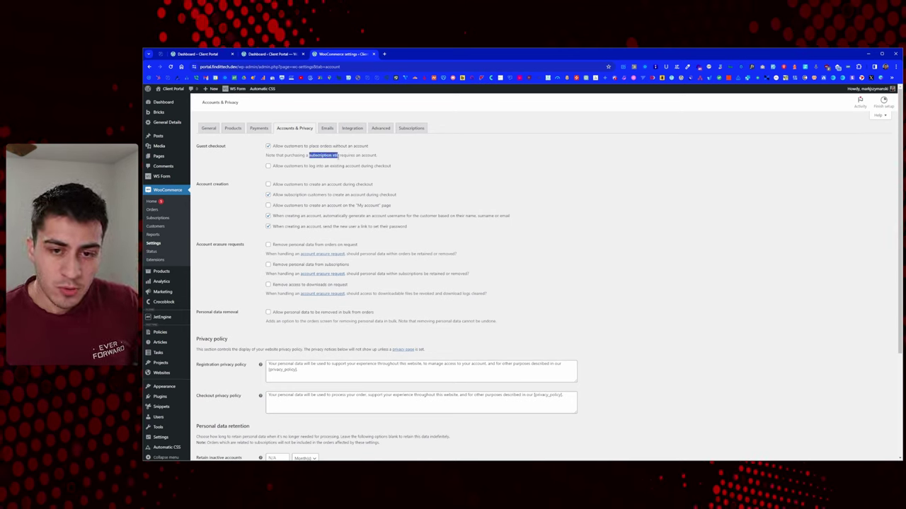
# - Review the Accounts & Privacy options down to the personal data retention settings
pyautogui.click(337, 157)
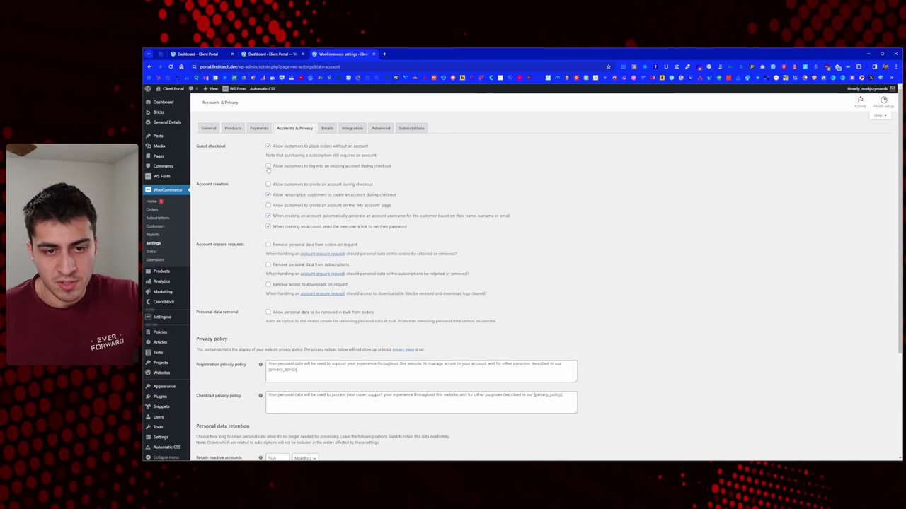
# - Uncheck account creation during checkout, automatic username generation and the set-password link option
pyautogui.scroll(-3, 274, 189)
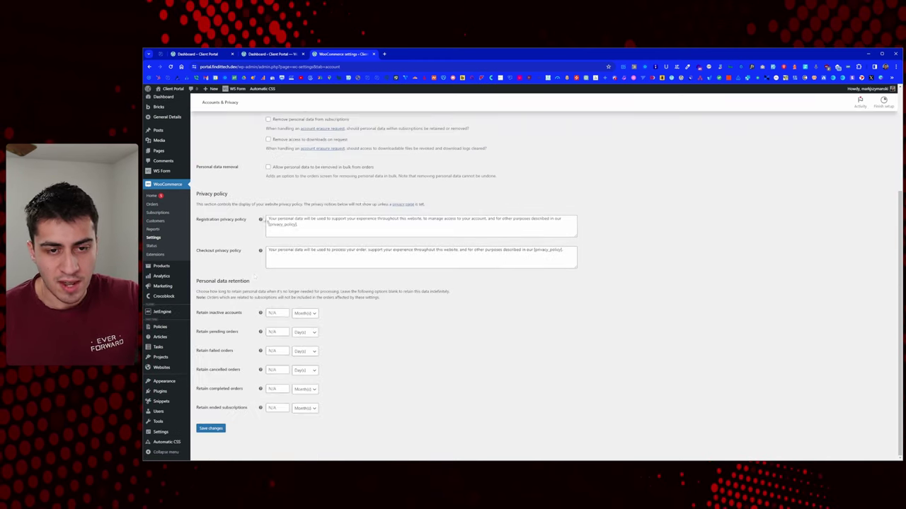
pyautogui.click(210, 428)
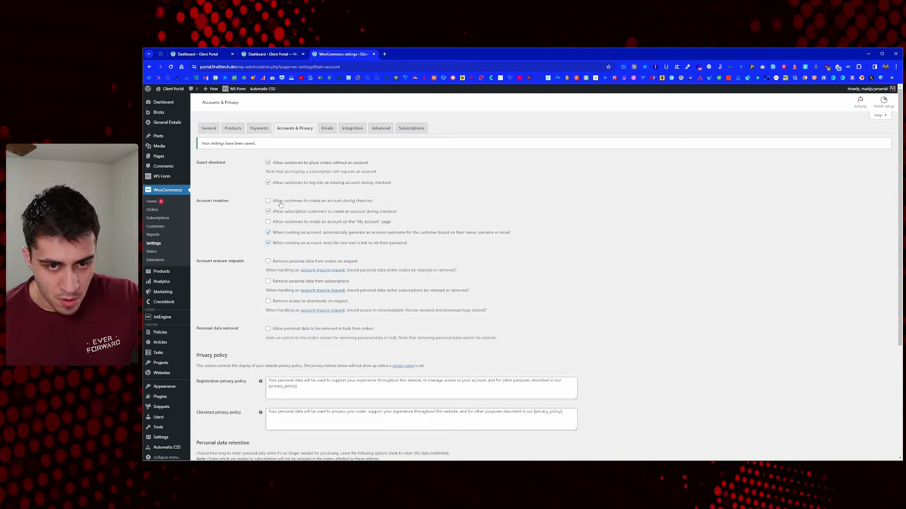
pyautogui.click(281, 202)
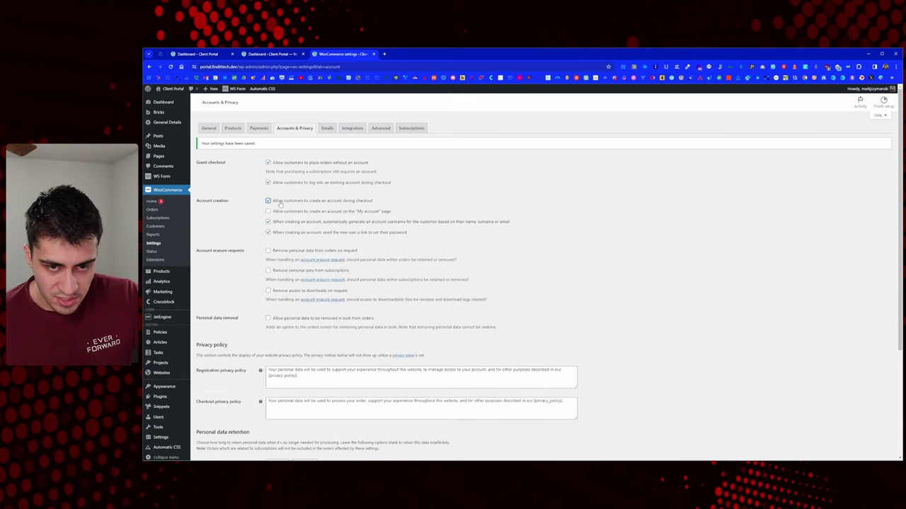
pyautogui.click(280, 204)
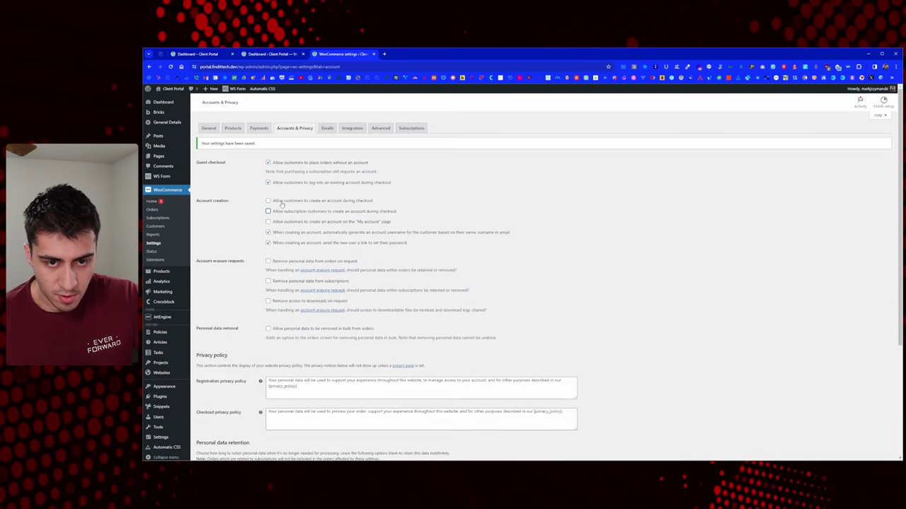
pyautogui.click(282, 203)
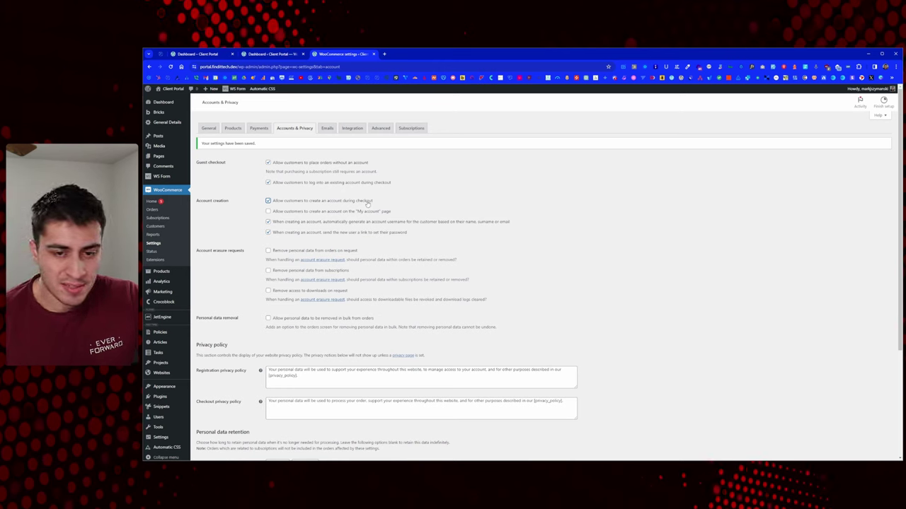
pyautogui.click(393, 203)
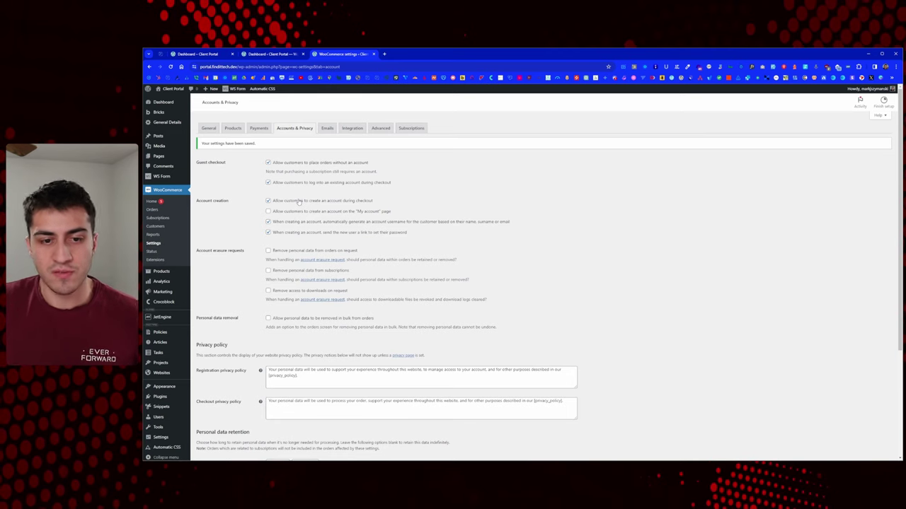
pyautogui.click(299, 202)
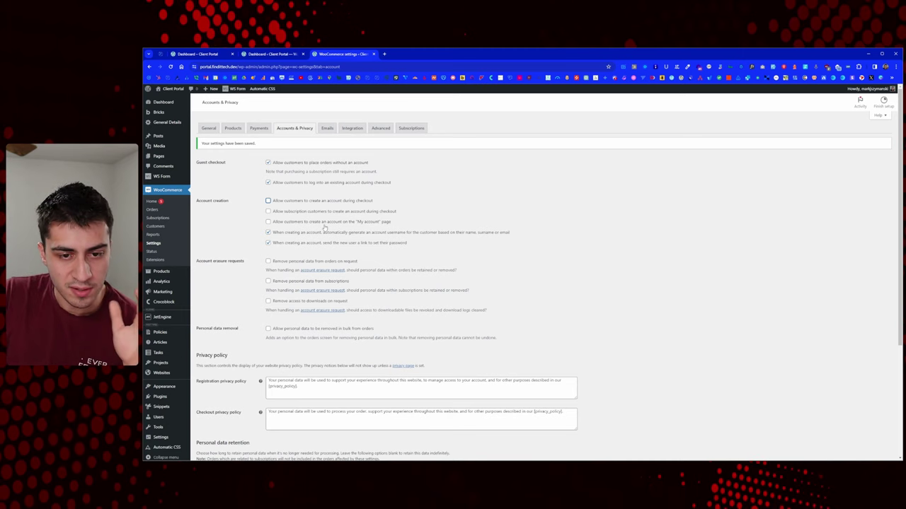
pyautogui.click(415, 234)
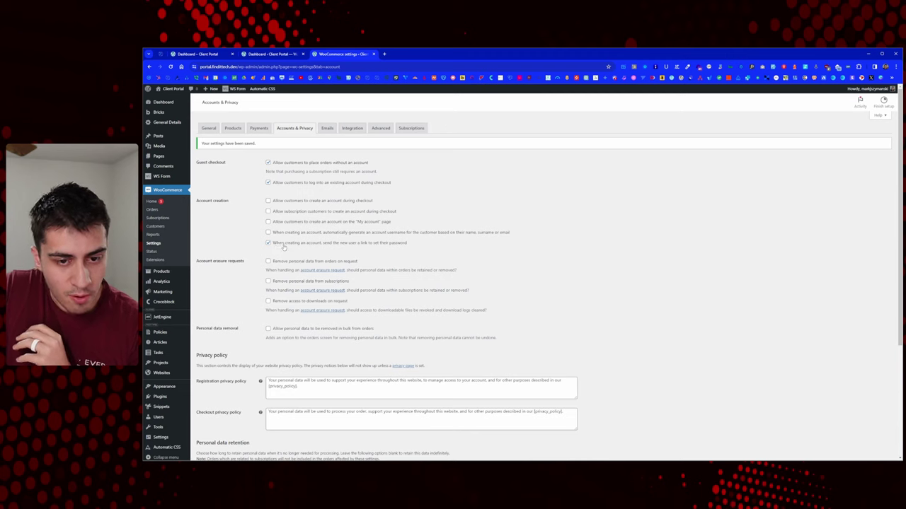
pyautogui.click(358, 244)
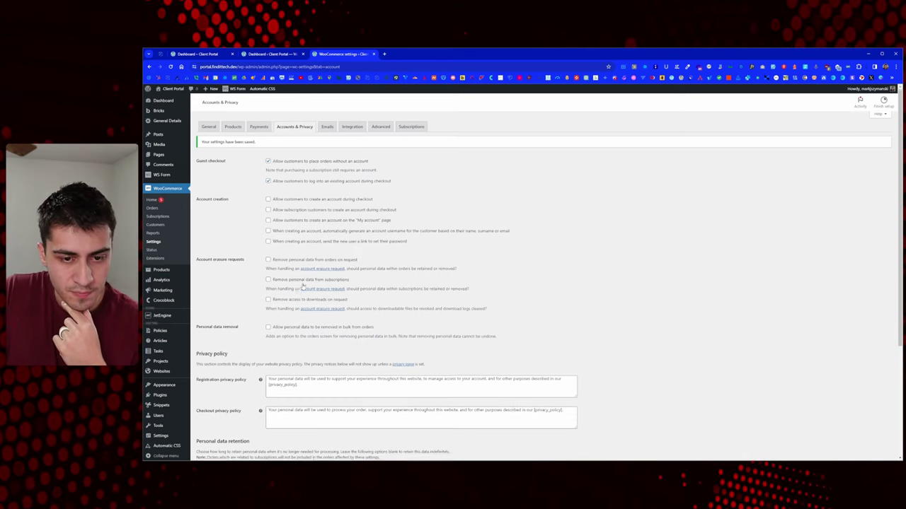
# - Save the Accounts & Privacy settings with account creation switched off
pyautogui.scroll(-1, 303, 268)
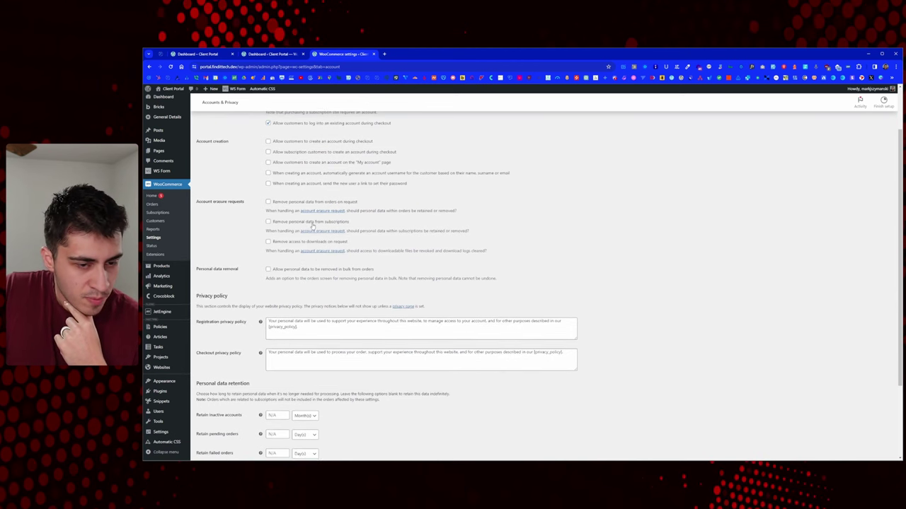
pyautogui.scroll(-1, 306, 234)
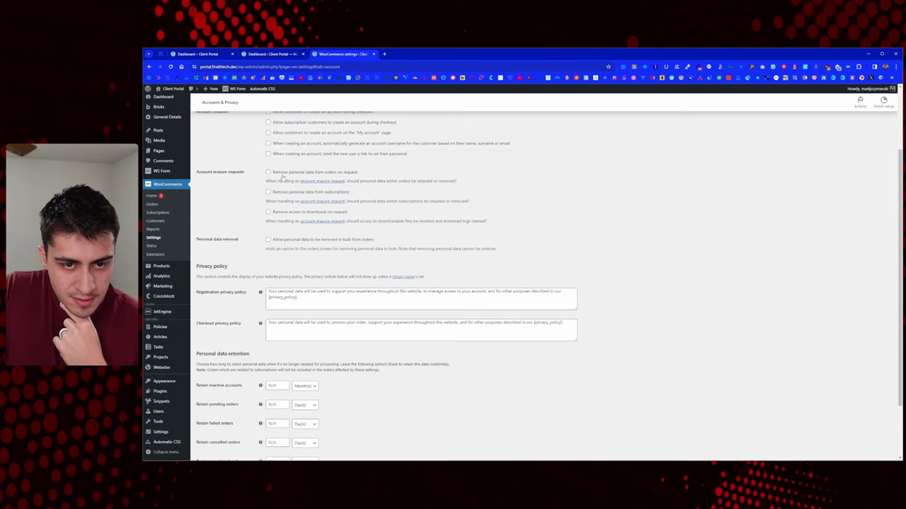
pyautogui.scroll(-2, 282, 216)
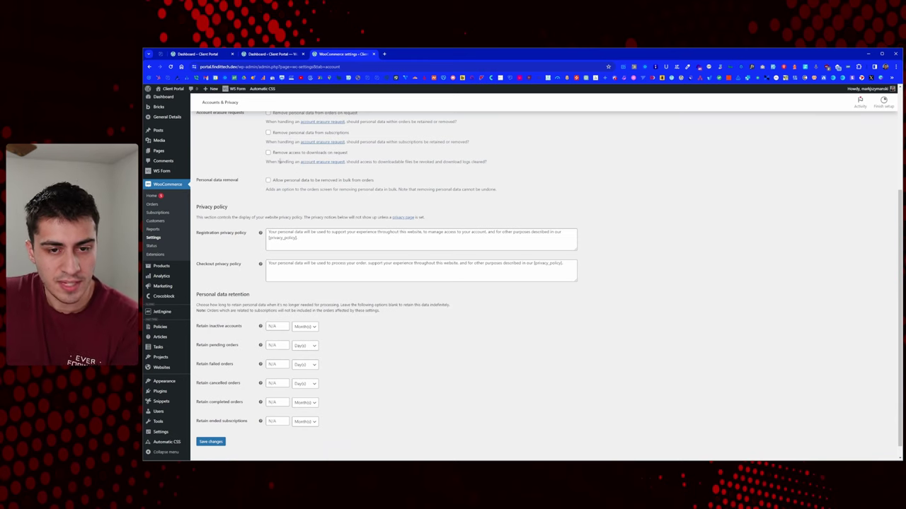
pyautogui.scroll(-1, 276, 210)
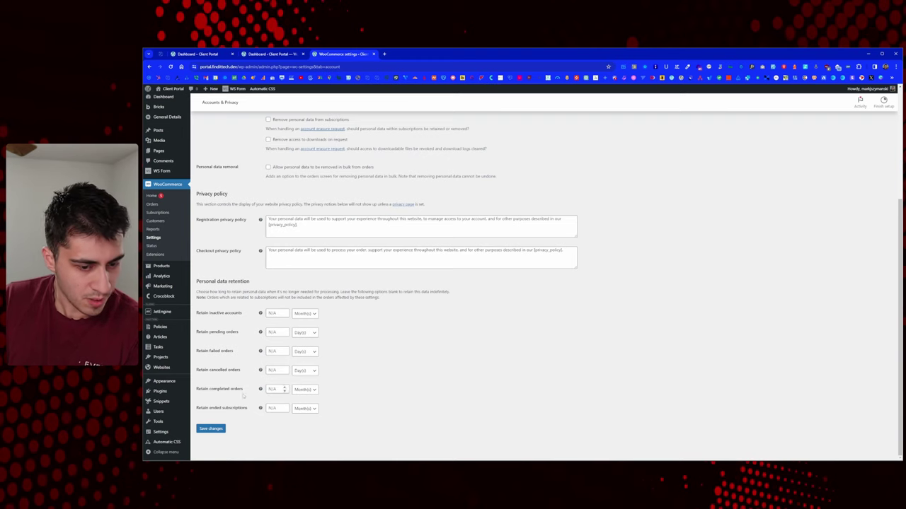
pyautogui.click(210, 428)
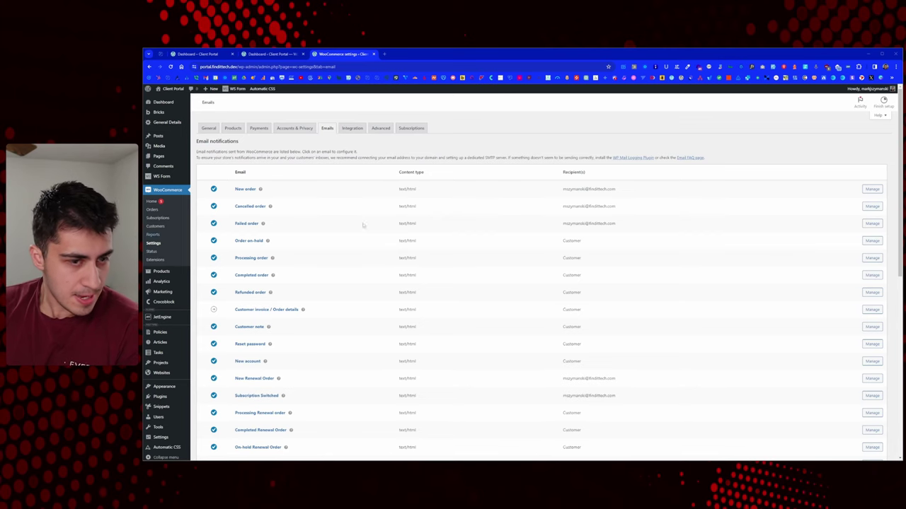
# - Scroll to Email sender options and select the current From name so it can be replaced
pyautogui.scroll(-5, 293, 200)
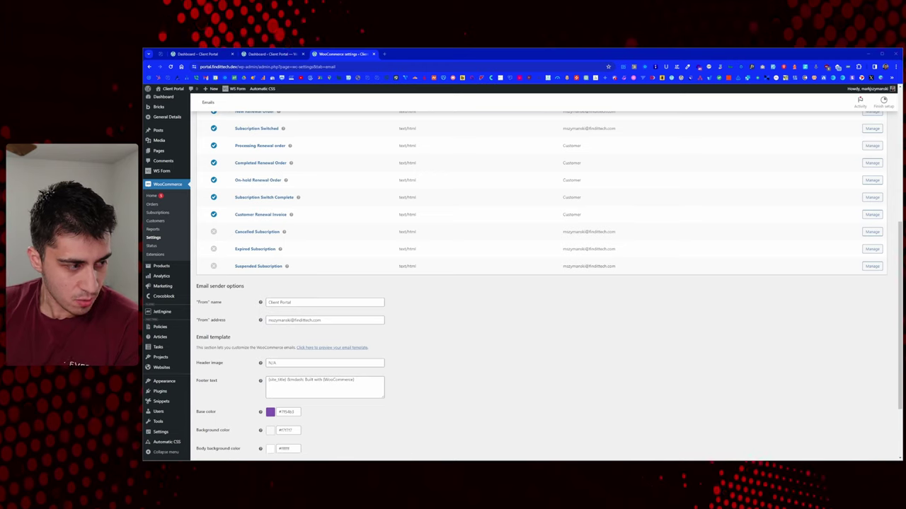
pyautogui.tripleClick(301, 304)
pyautogui.rightClick(302, 304)
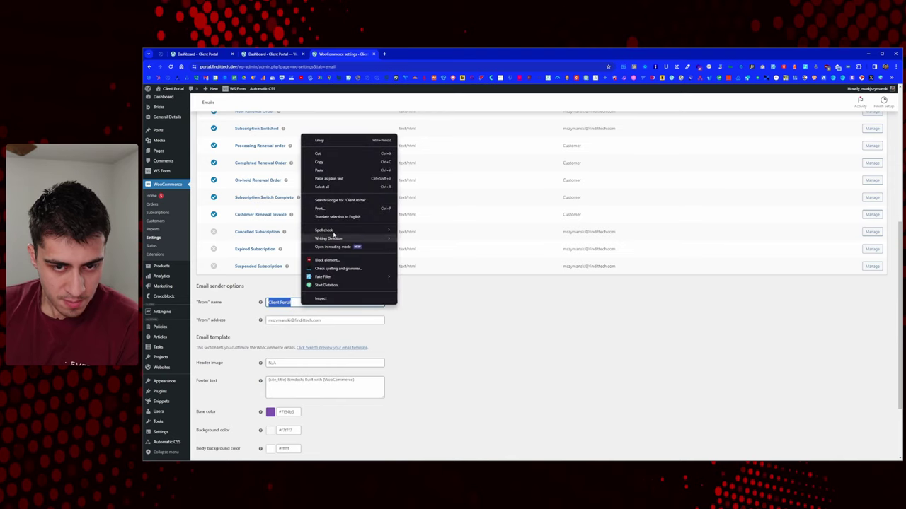
# - Set the sender From name to FindIT Tech and the From address to the orders address
pyautogui.click(333, 170)
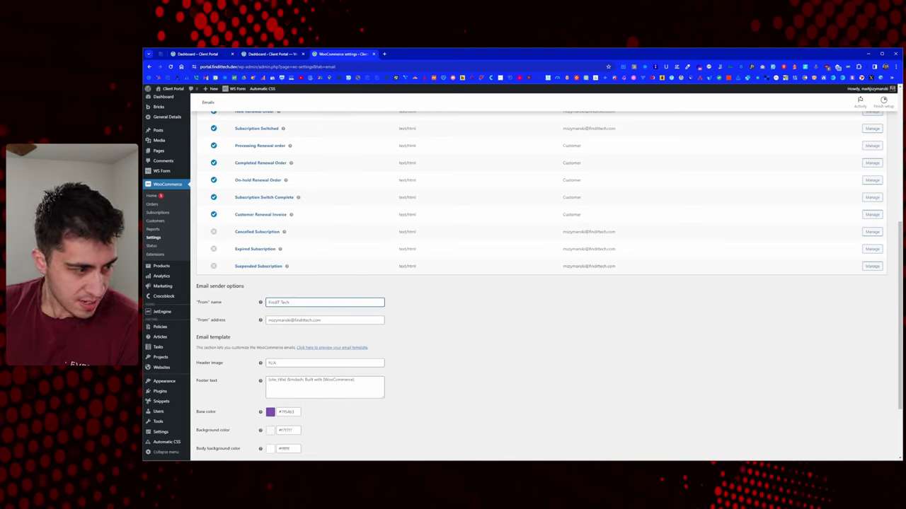
pyautogui.hotkey('alt', 'Tab')
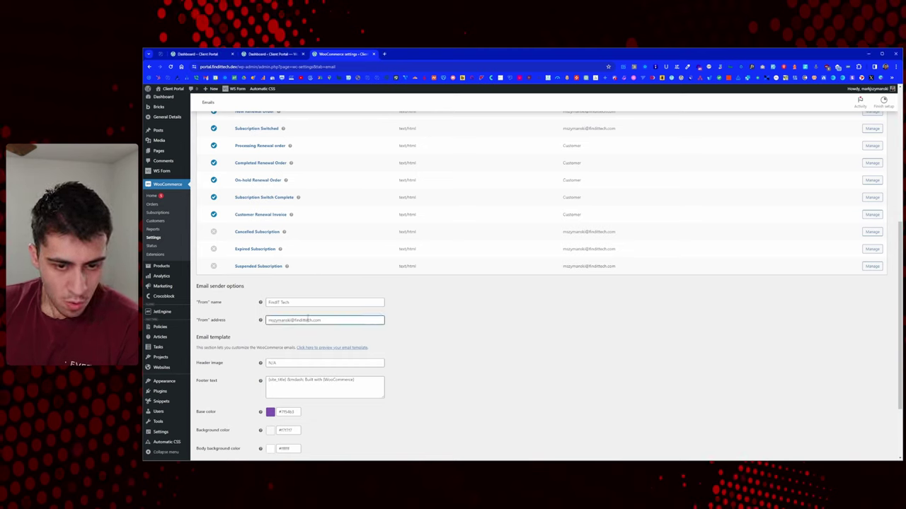
pyautogui.tripleClick(309, 320)
pyautogui.rightClick(308, 319)
pyautogui.click(344, 182)
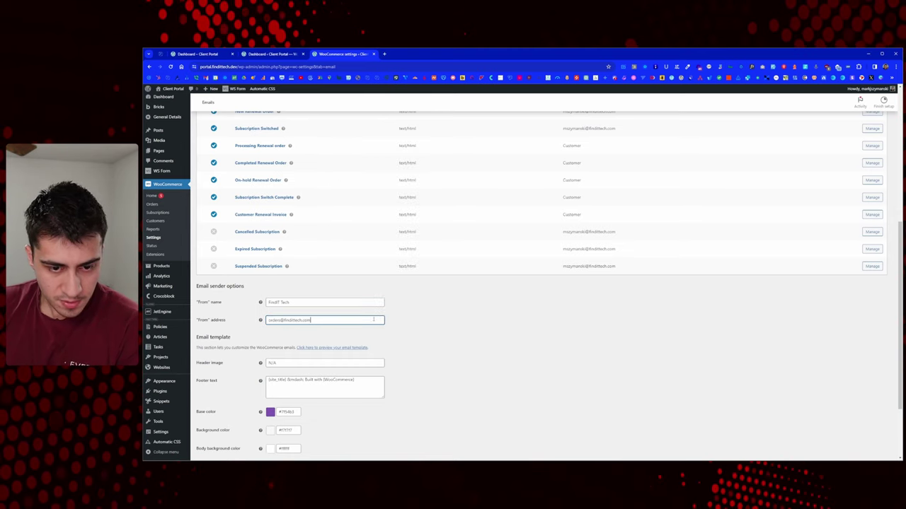
pyautogui.click(411, 311)
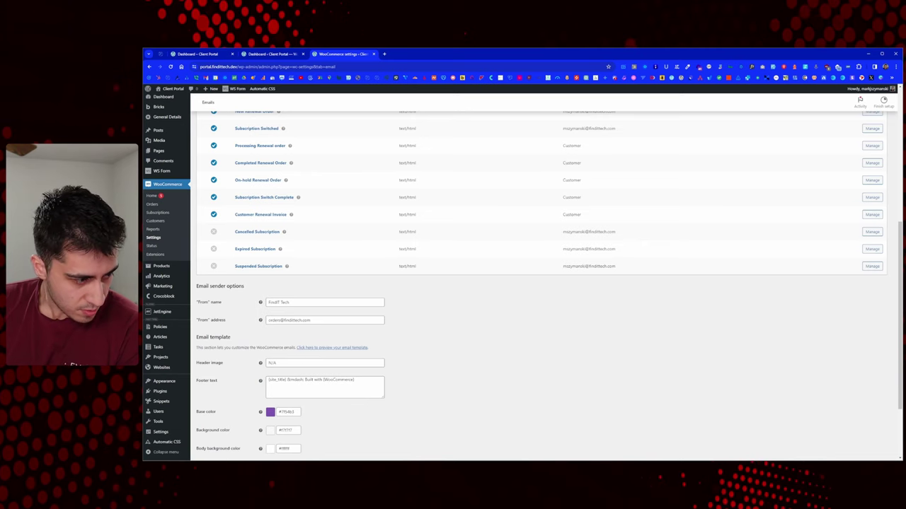
# - Replace the email footer text with {site_title} and {site_url} lines
pyautogui.scroll(-2, 329, 341)
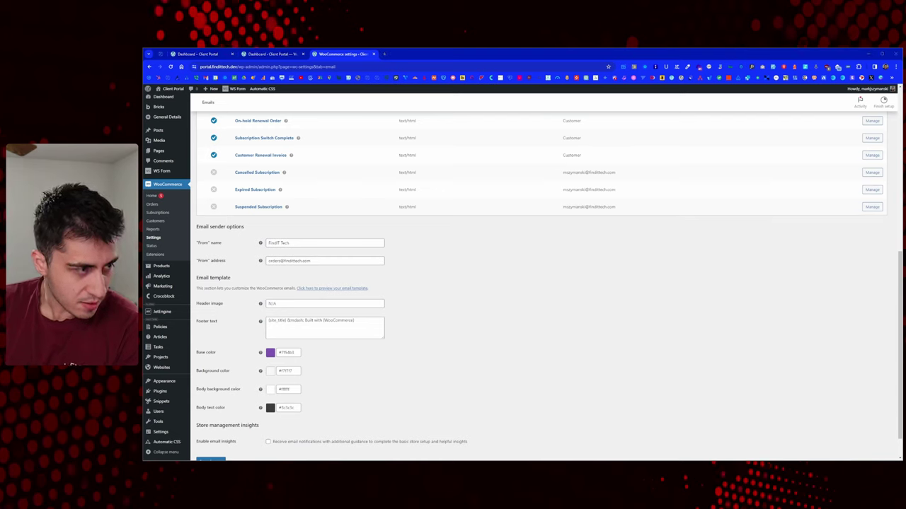
pyautogui.click(279, 321)
pyautogui.tripleClick(279, 320)
pyautogui.rightClick(279, 322)
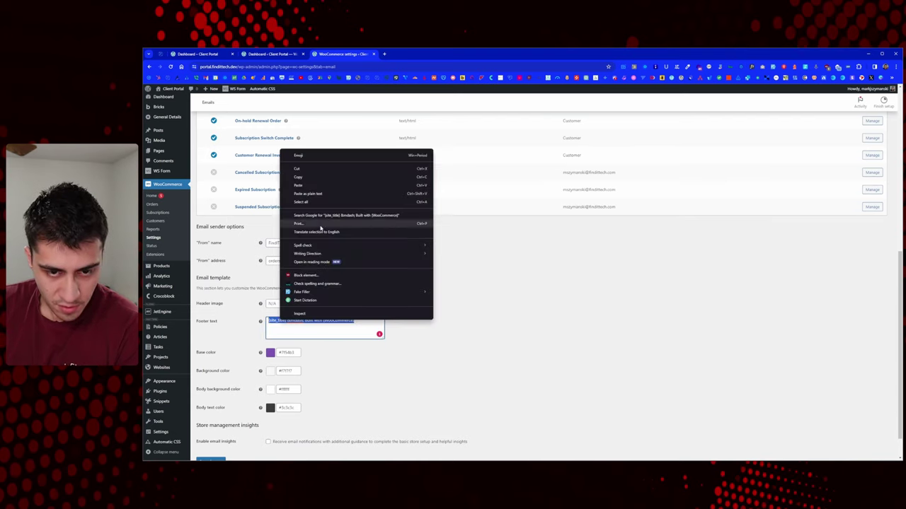
pyautogui.click(307, 189)
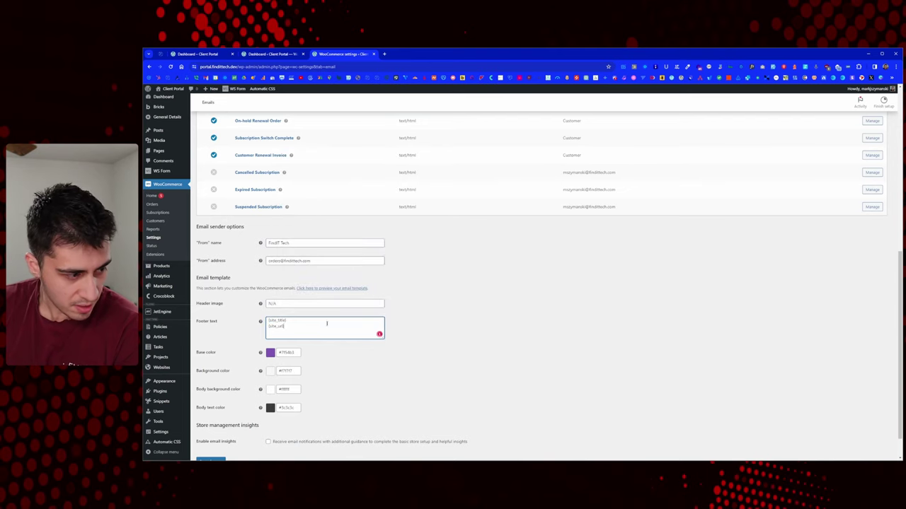
# - Set the email base colour to #2666d6 and save the email settings
pyautogui.hotkey('alt', 'Tab')
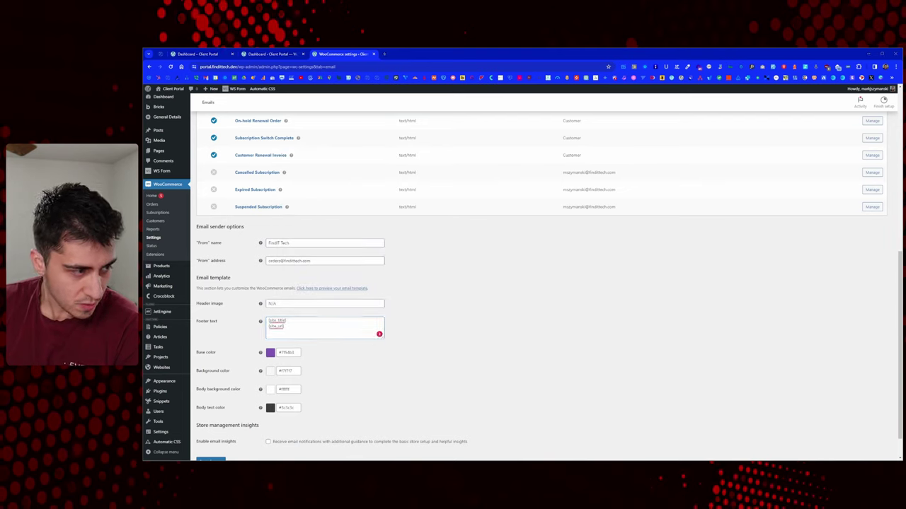
pyautogui.doubleClick(298, 353)
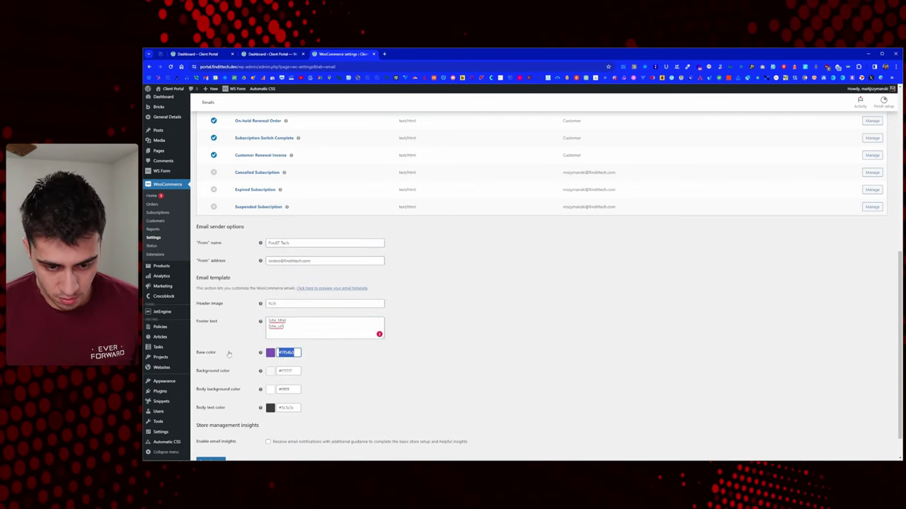
pyautogui.write('#2666d6')
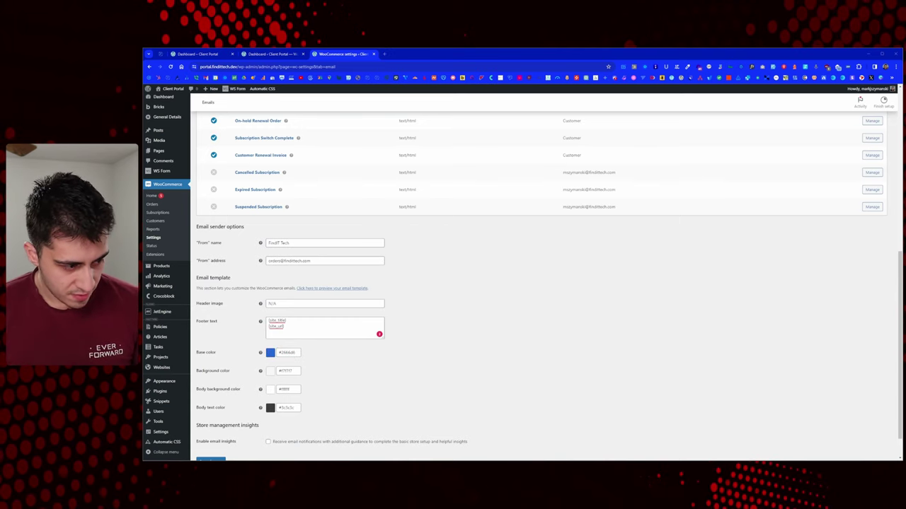
pyautogui.scroll(-2, 338, 364)
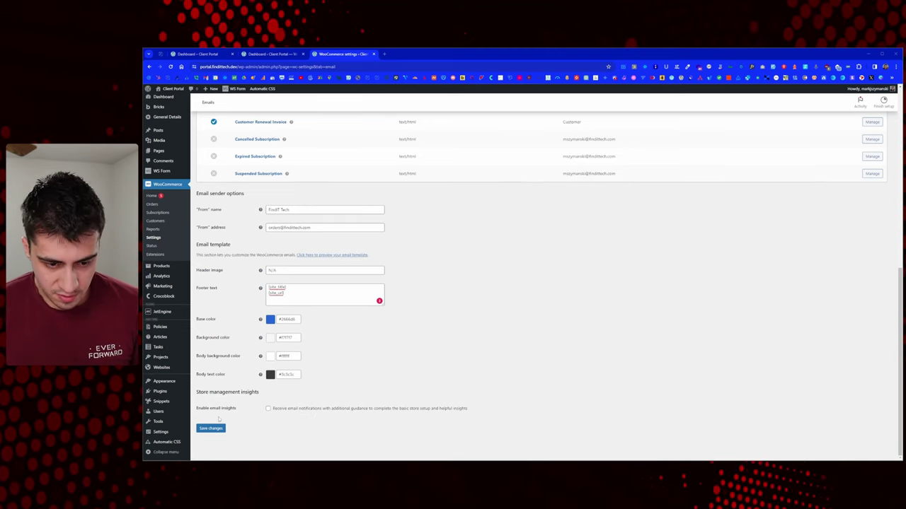
pyautogui.click(211, 428)
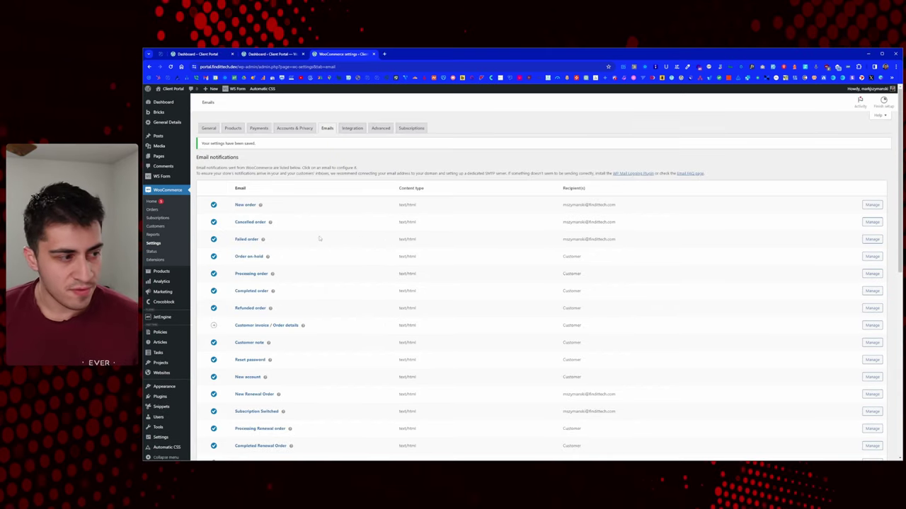
pyautogui.scroll(-1, 324, 238)
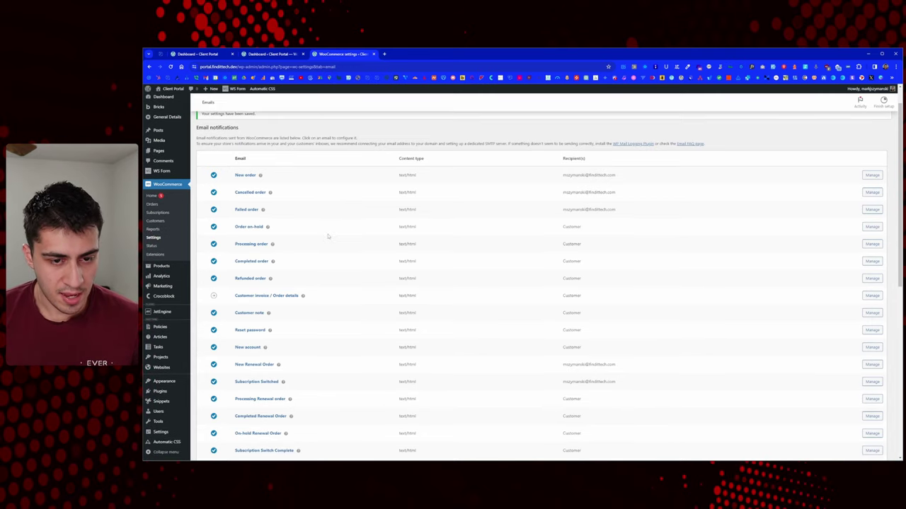
pyautogui.scroll(-1, 328, 236)
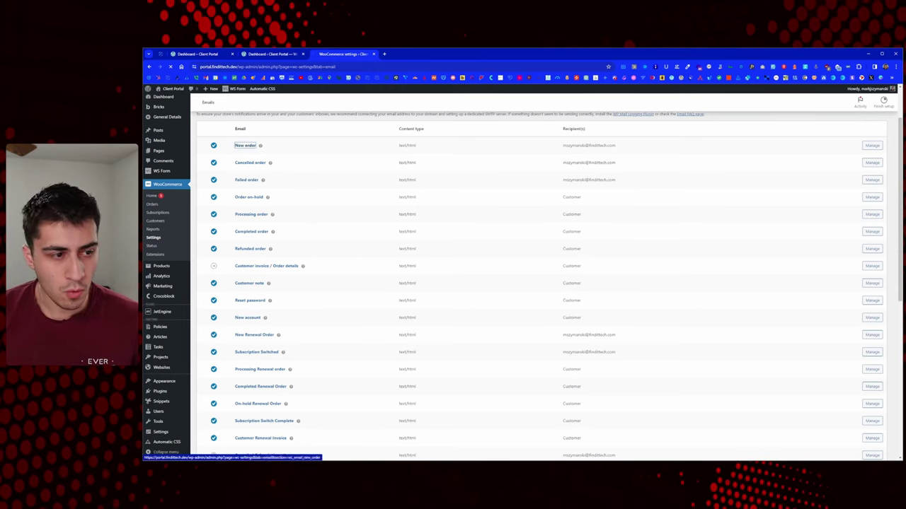
pyautogui.click(246, 145)
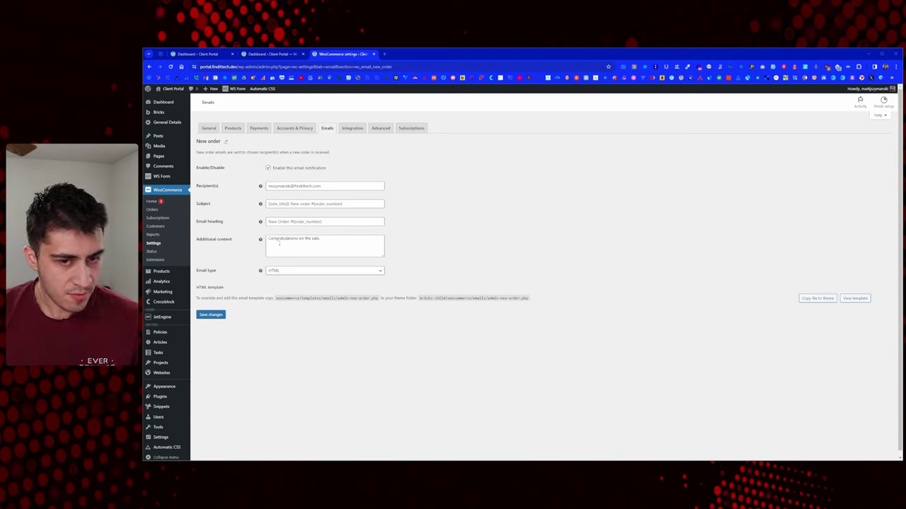
pyautogui.click(225, 141)
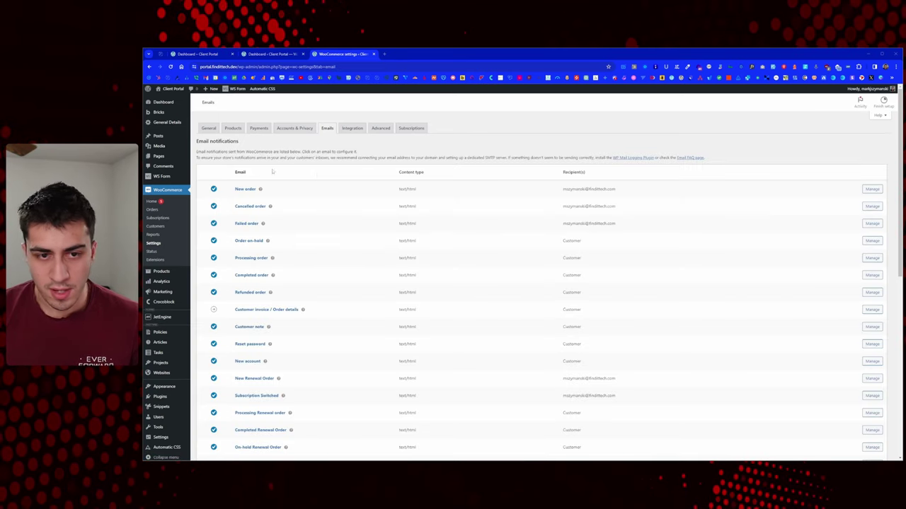
pyautogui.doubleClick(240, 172)
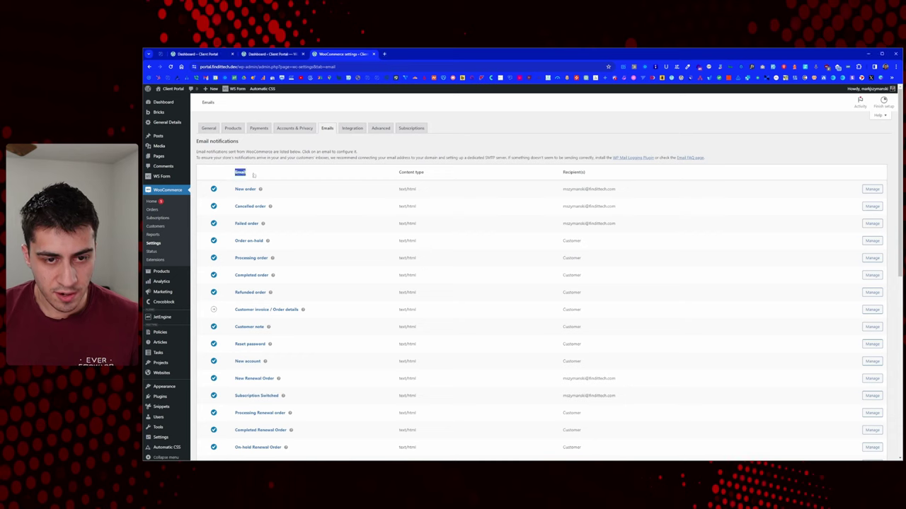
pyautogui.moveTo(415, 172); pyautogui.dragTo(492, 171)
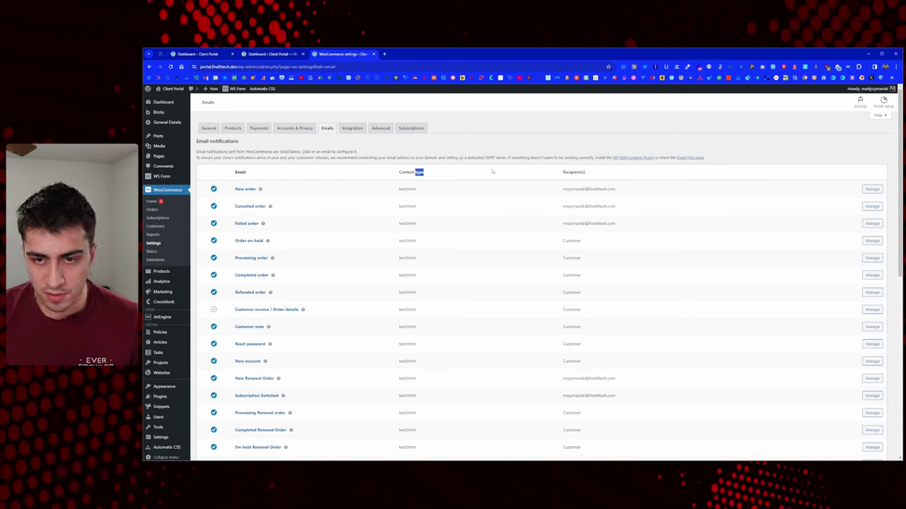
pyautogui.moveTo(563, 172); pyautogui.dragTo(586, 173)
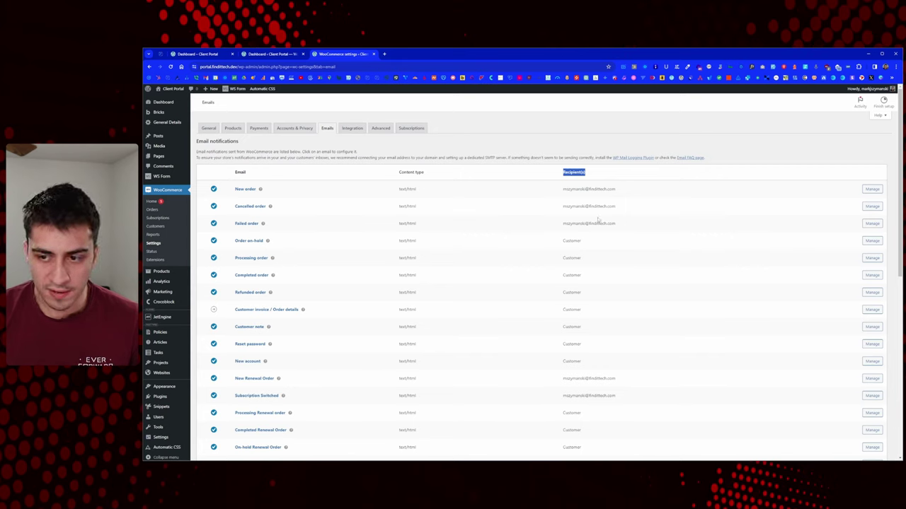
pyautogui.click(579, 172)
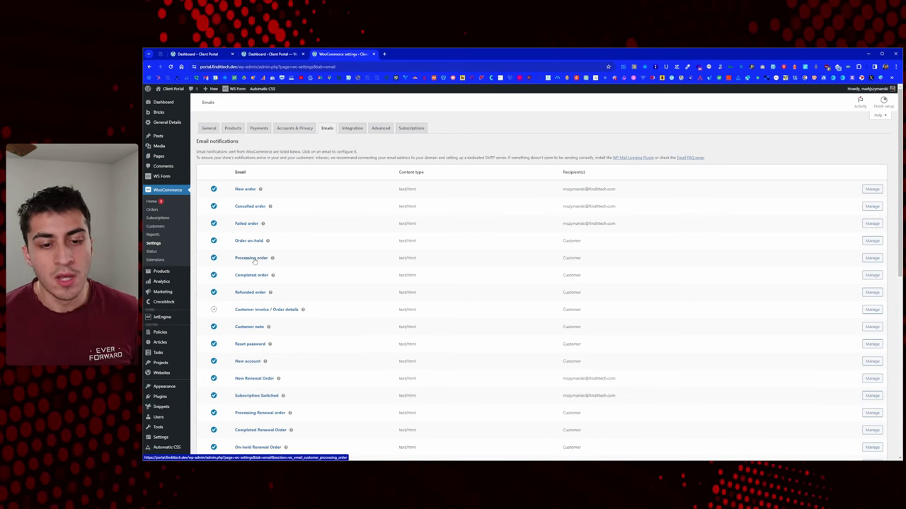
# - Disable and save the Processing order email, then return to the notifications list
pyautogui.click(256, 261)
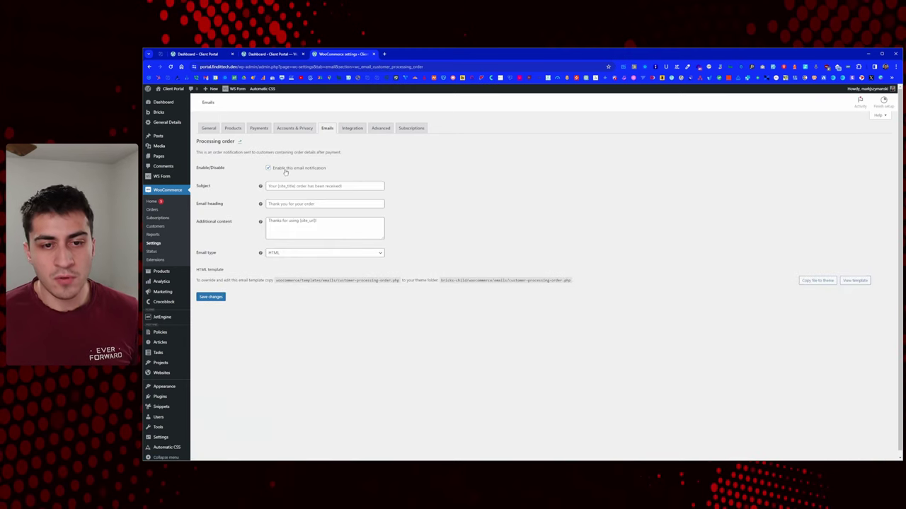
pyautogui.click(285, 170)
pyautogui.click(213, 298)
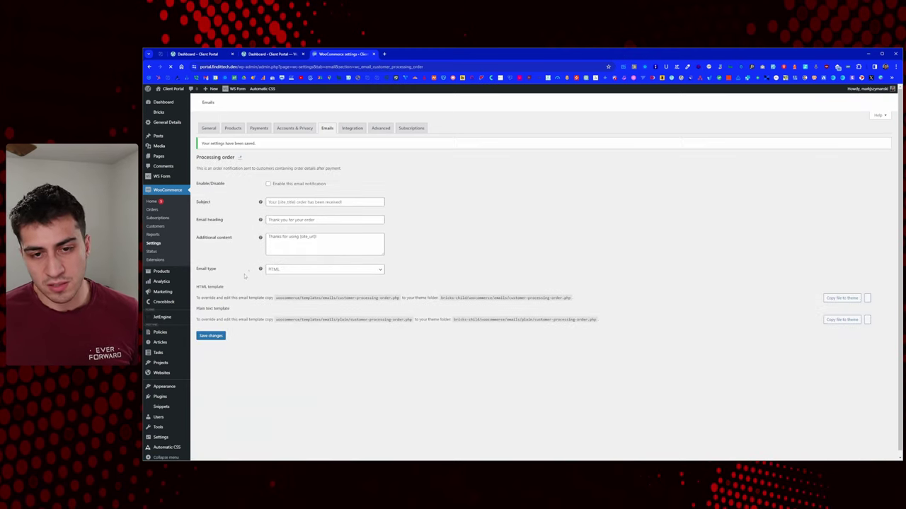
pyautogui.click(162, 243)
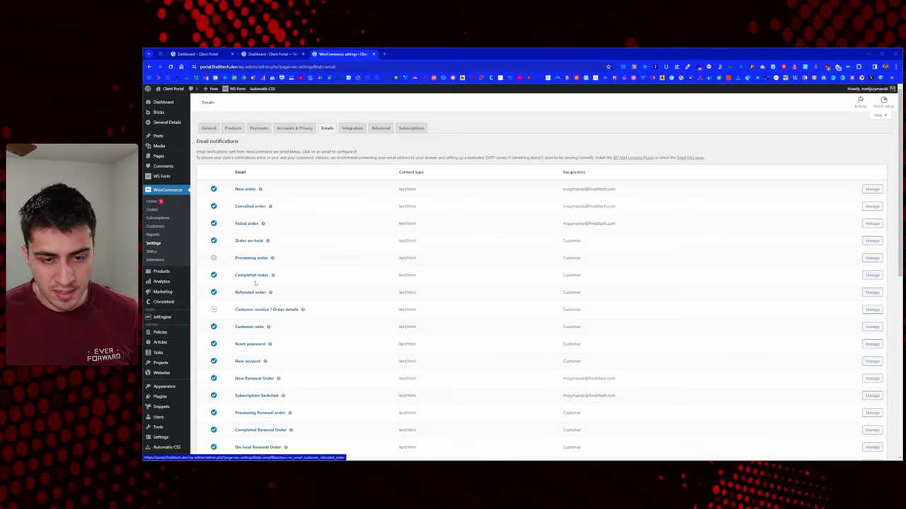
# - Give Completed order a payment-confirmation subject, heading 'PAID: Invoice for Order #{order_number}' and FindIT Tech thank-you
pyautogui.click(251, 275)
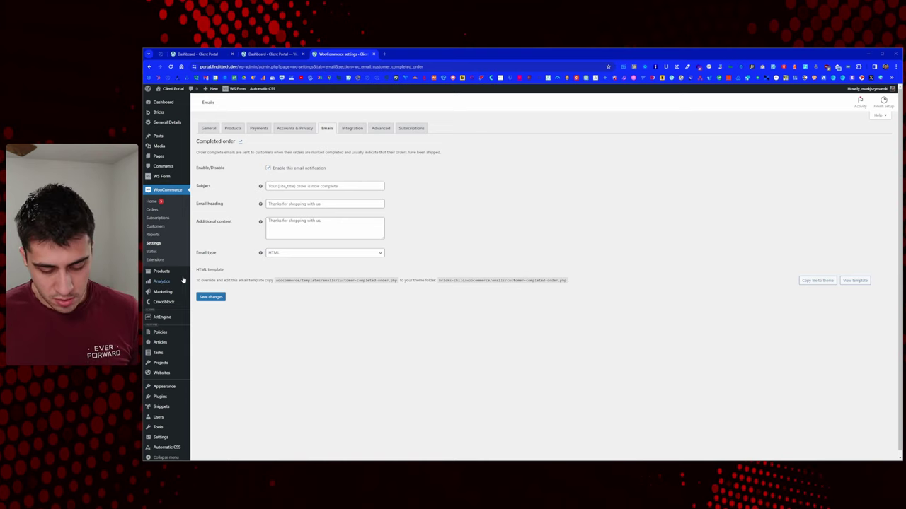
pyautogui.click(347, 186)
pyautogui.hotkey('ctrl', 'v')
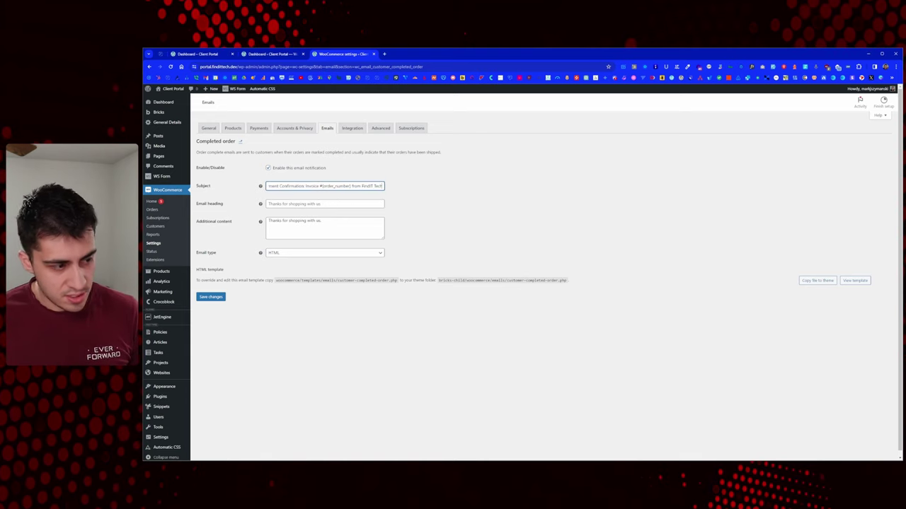
pyautogui.click(305, 203)
pyautogui.write('PAID: Invoice for Order #{order_number}')
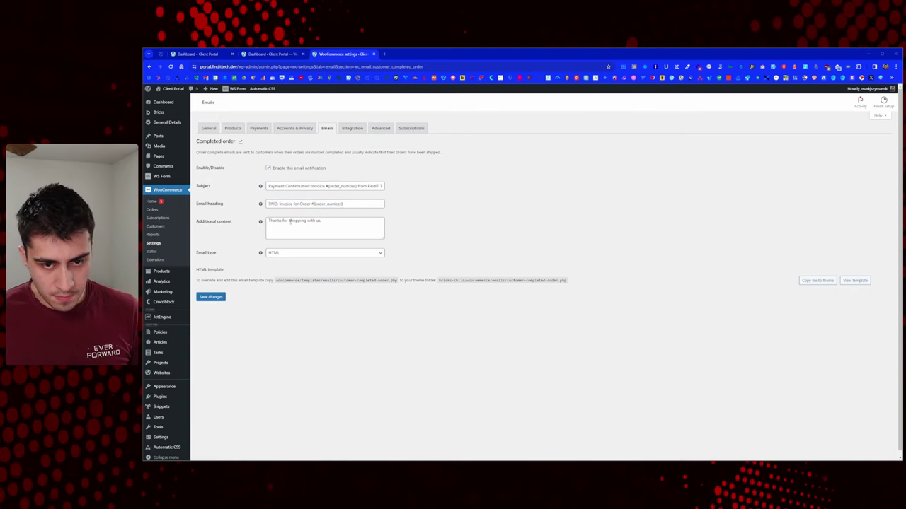
pyautogui.click(290, 222)
pyautogui.write('Thank you for choosing FindIT Tech!')
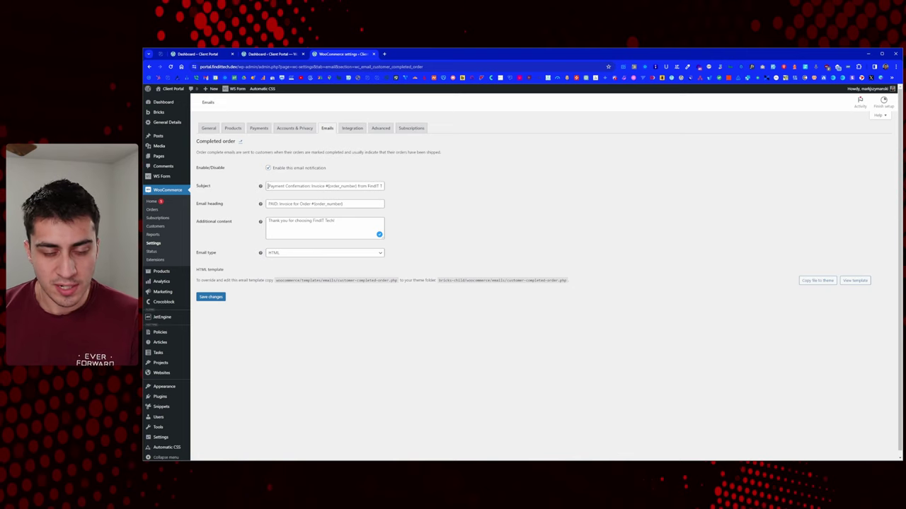
# - Remove the exclamation mark after FindIT Tech in the thank-you message and save
pyautogui.moveTo(268, 186); pyautogui.dragTo(388, 186)
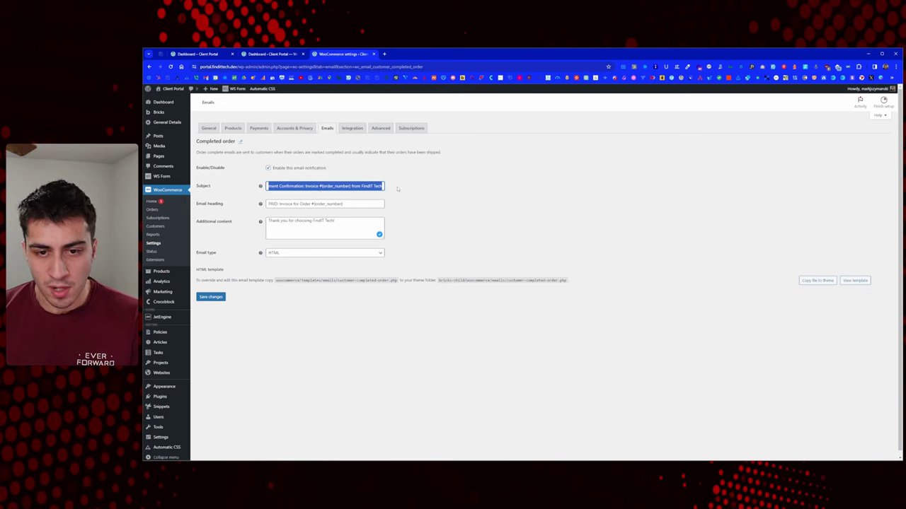
pyautogui.click(320, 186)
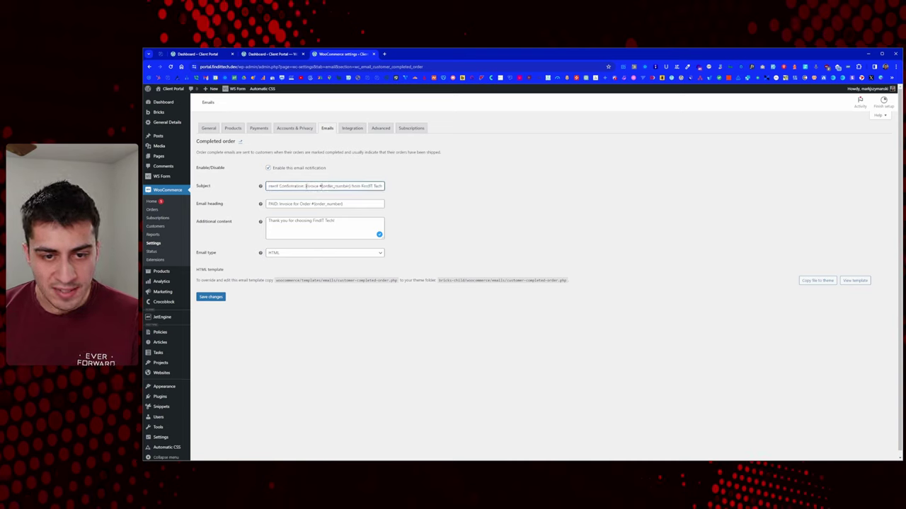
pyautogui.moveTo(319, 186); pyautogui.dragTo(274, 186)
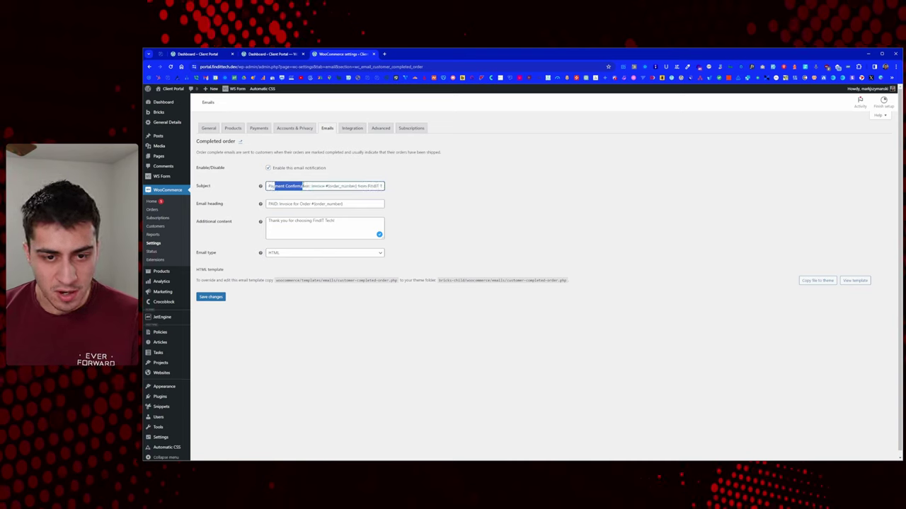
pyautogui.click(274, 186)
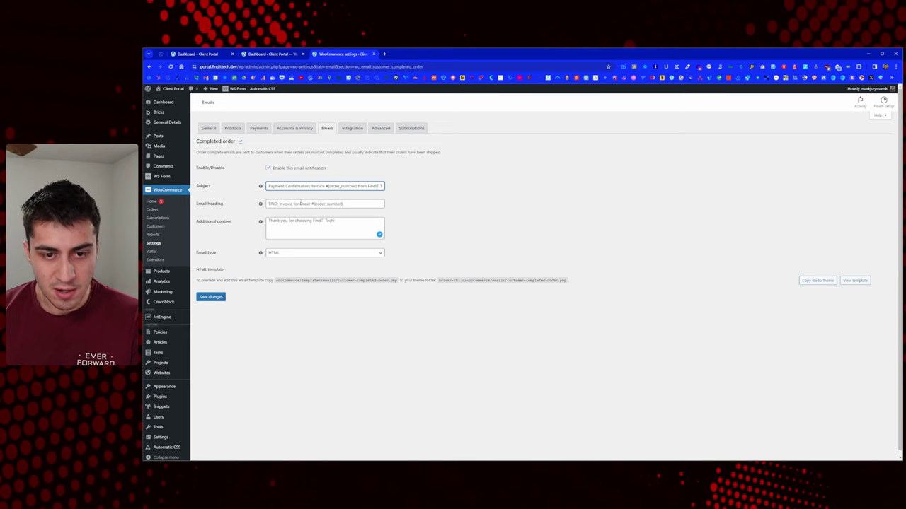
pyautogui.tripleClick(291, 225)
pyautogui.click(341, 220)
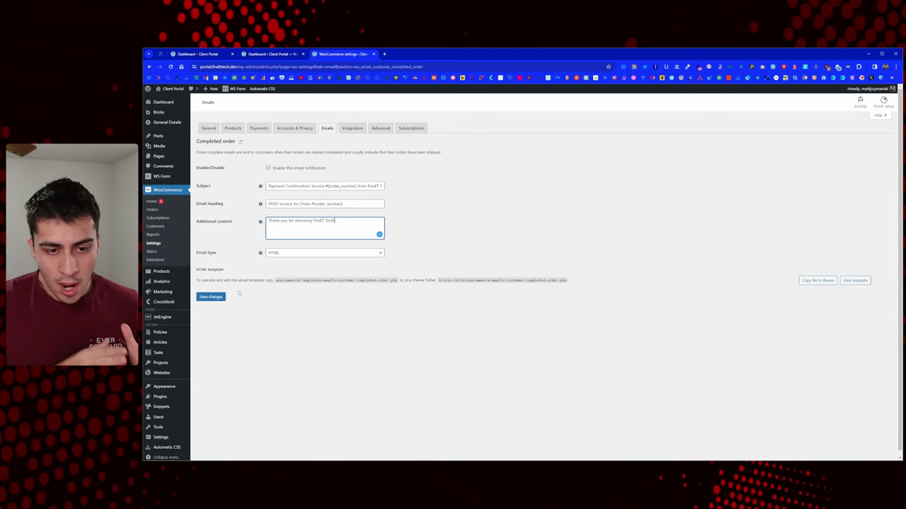
pyautogui.press('BackSpace')
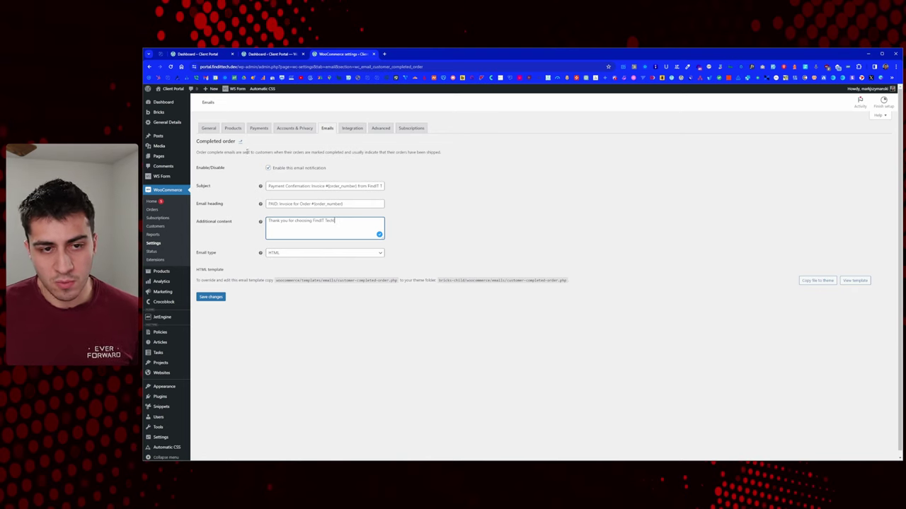
pyautogui.click(205, 297)
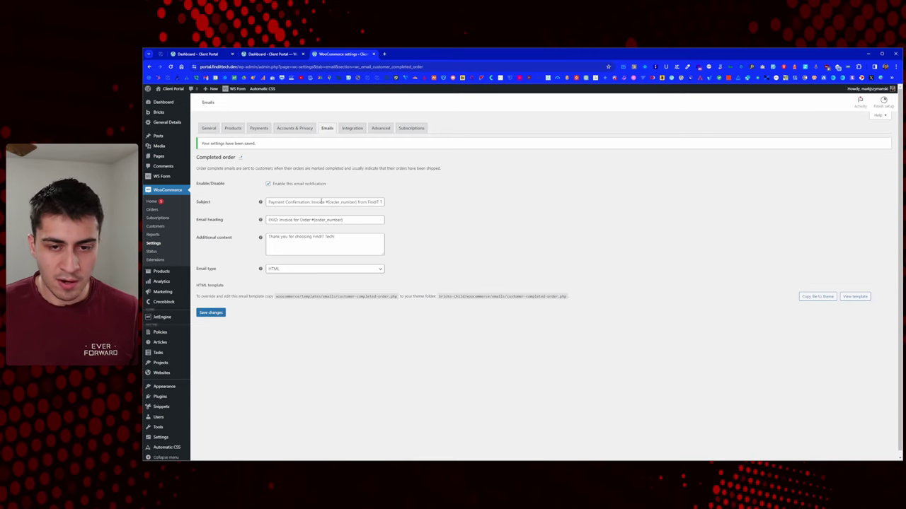
# - Clear the subject line and re-enter the payment-confirmation subject
pyautogui.moveTo(324, 203); pyautogui.dragTo(269, 203)
pyautogui.hotkey('ctrl', 'a')
pyautogui.hotkey('ctrl', 'c')
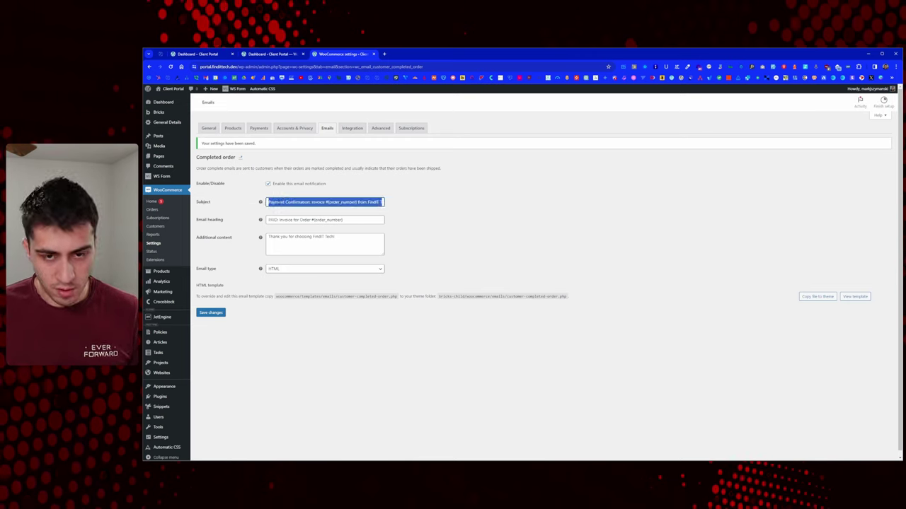
pyautogui.press('BackSpace')
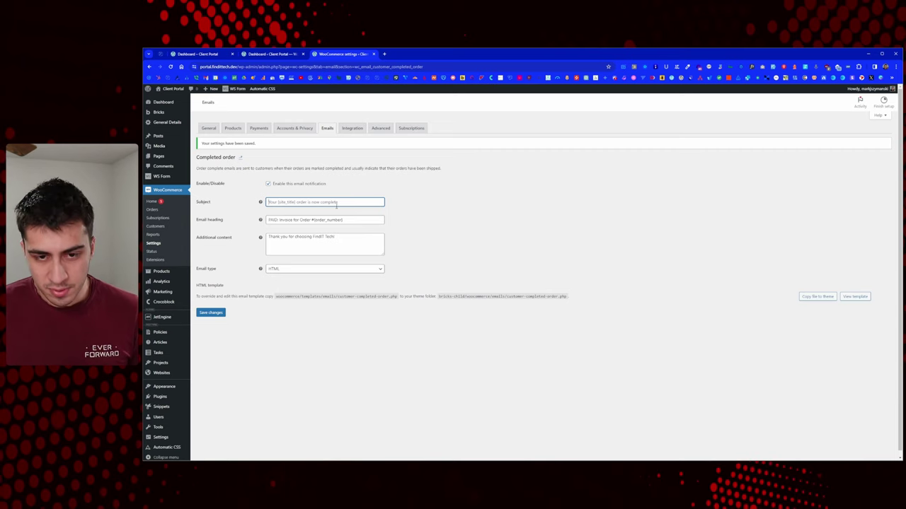
pyautogui.hotkey('ctrl', 'v')
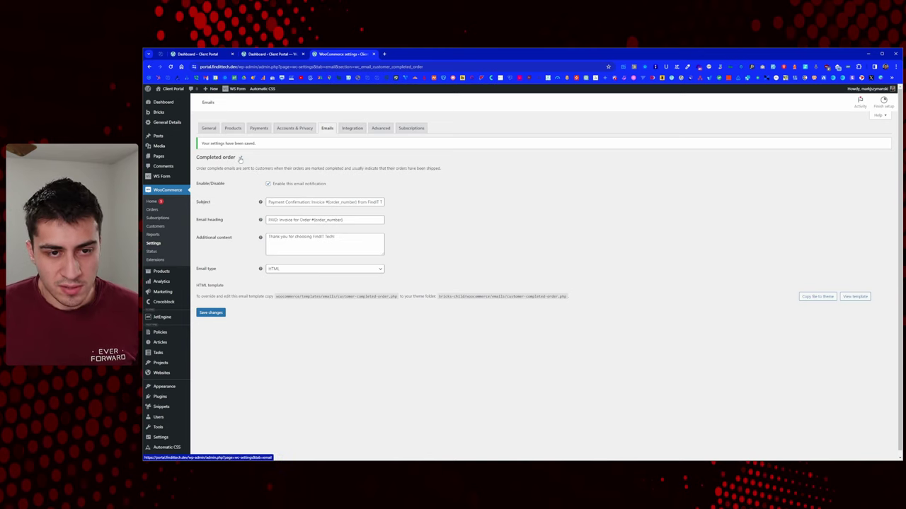
# - Turn off and save the Processing Renewal order email, then return to the notifications list
pyautogui.click(240, 159)
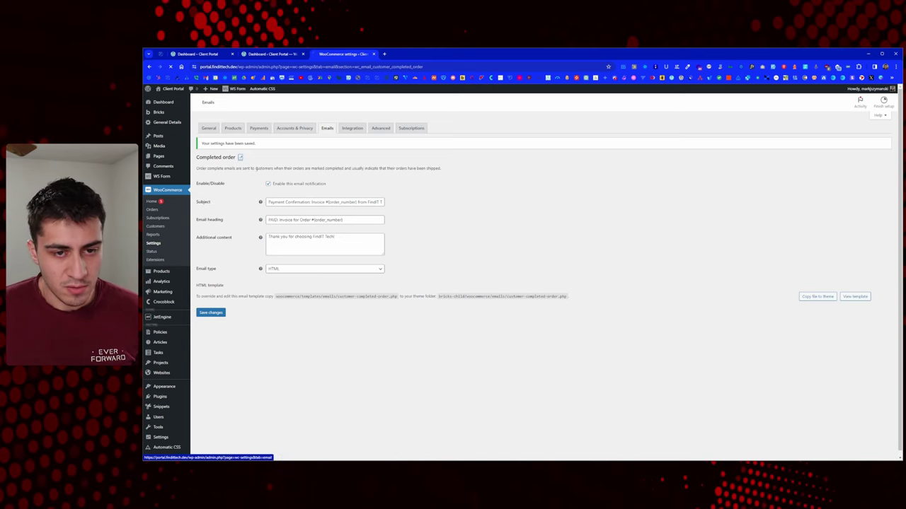
pyautogui.scroll(-2, 291, 260)
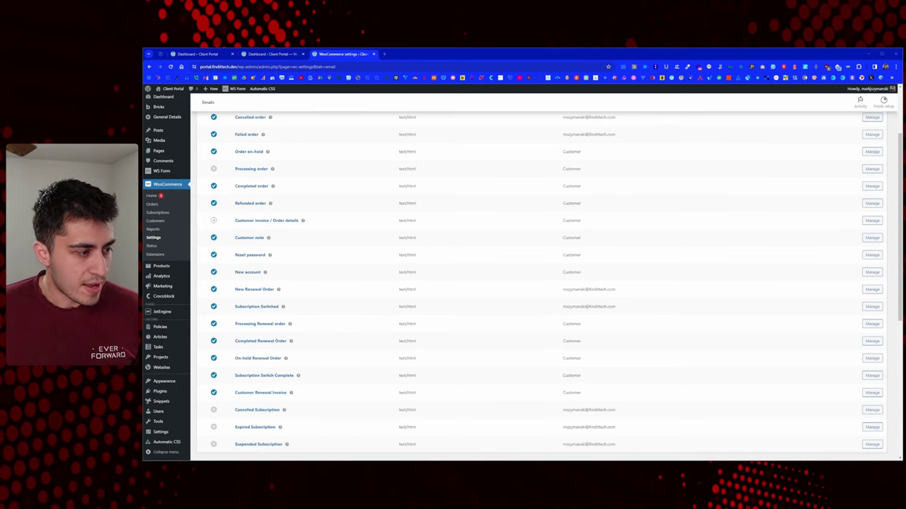
pyautogui.scroll(-1, 366, 218)
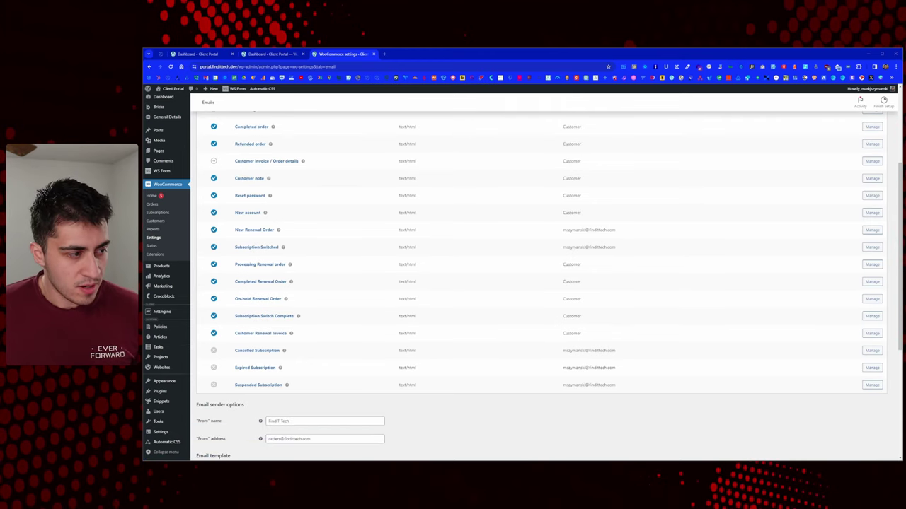
pyautogui.scroll(-1, 272, 168)
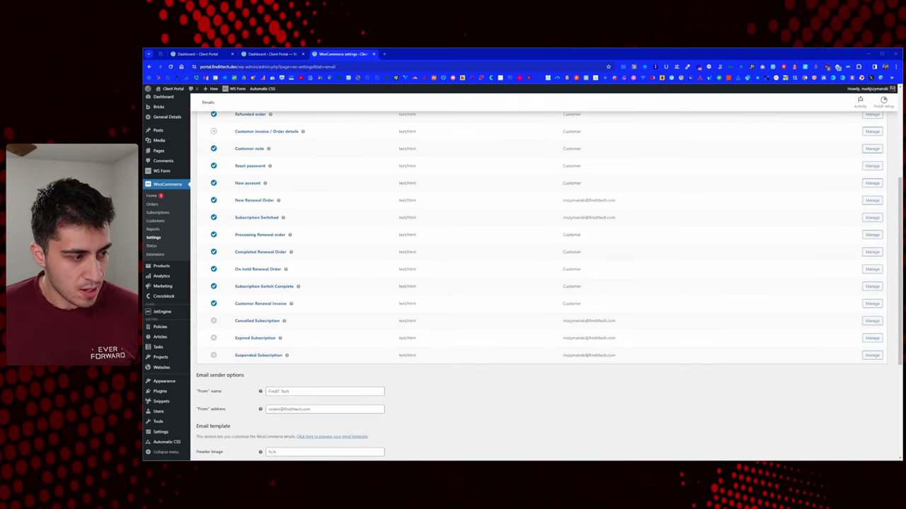
pyautogui.click(273, 236)
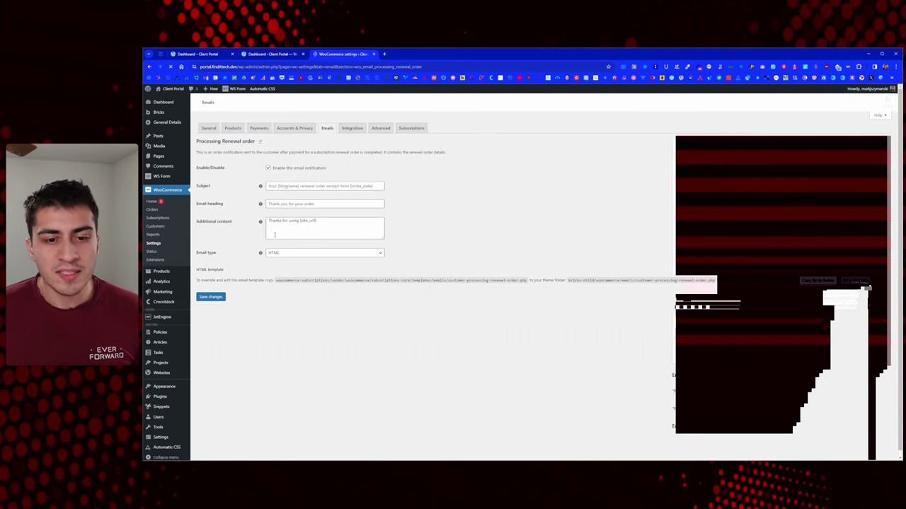
pyautogui.click(268, 167)
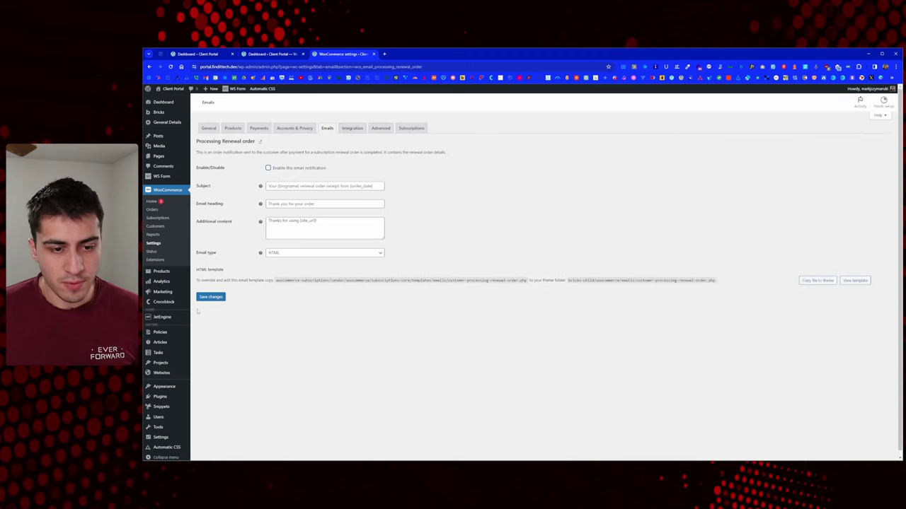
pyautogui.click(210, 297)
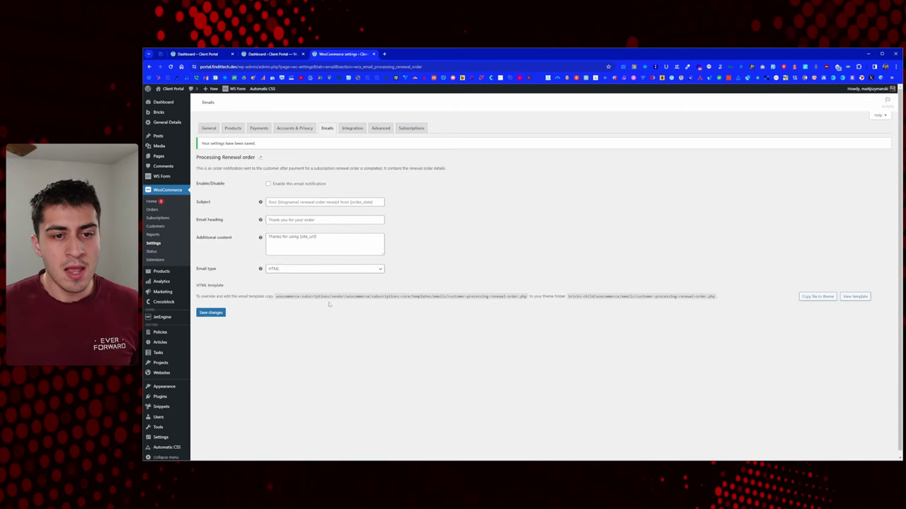
pyautogui.click(260, 157)
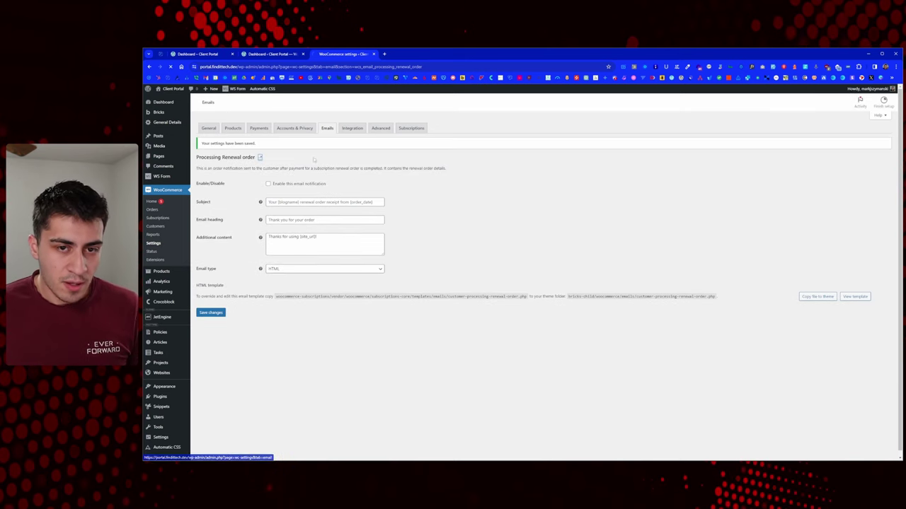
pyautogui.scroll(-1, 323, 252)
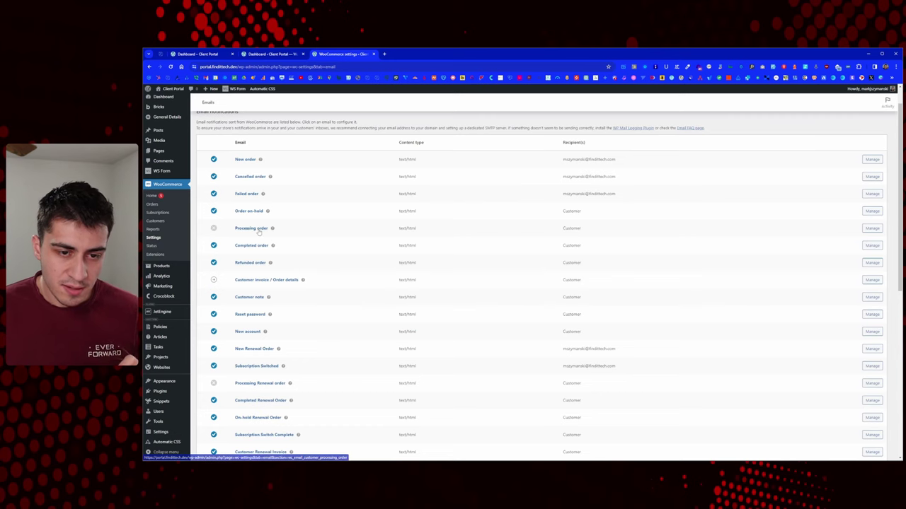
pyautogui.scroll(-1, 259, 232)
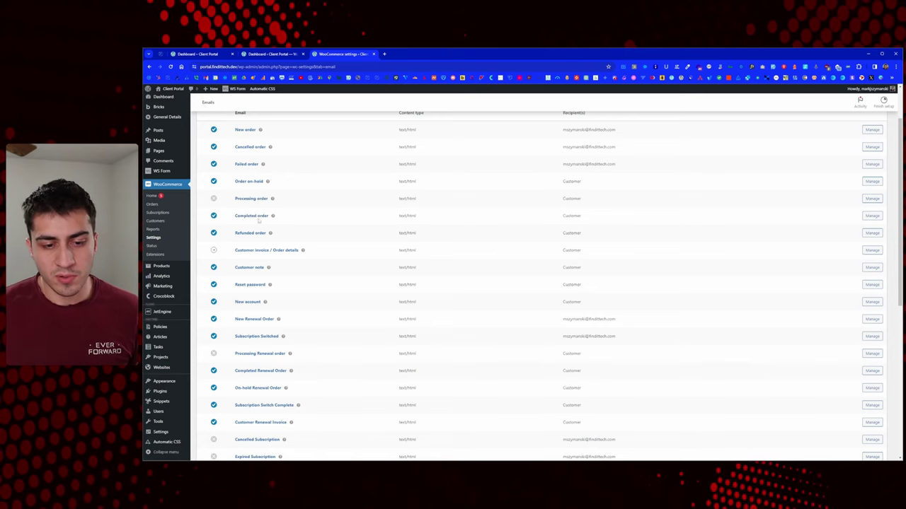
pyautogui.scroll(-2, 259, 222)
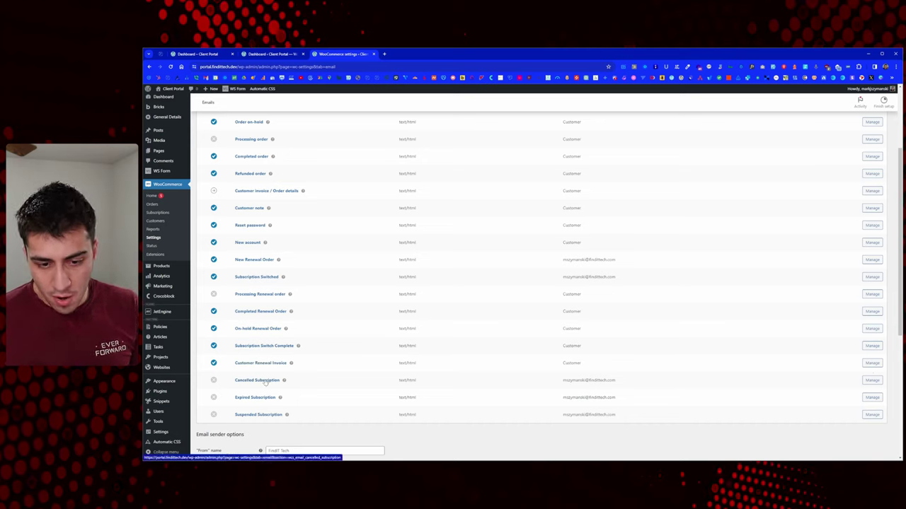
# - Enable and save the Cancelled Subscription email
pyautogui.click(266, 382)
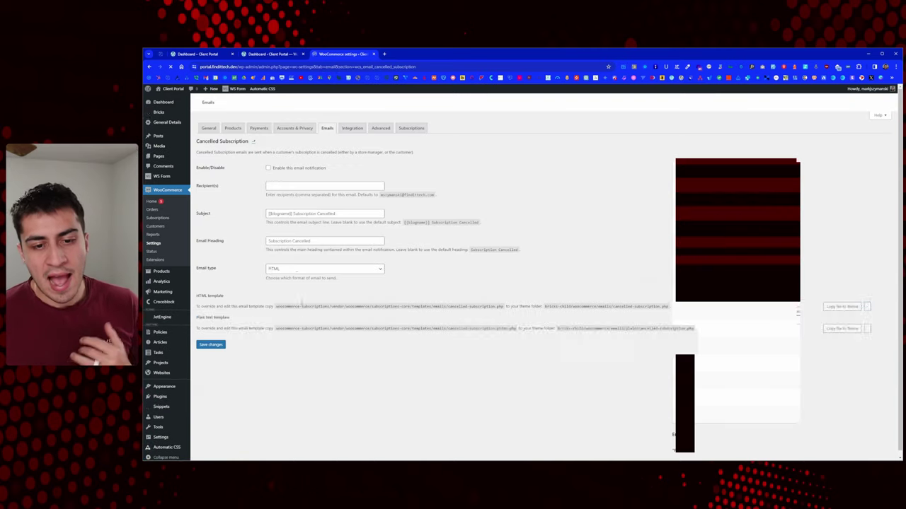
pyautogui.click(268, 168)
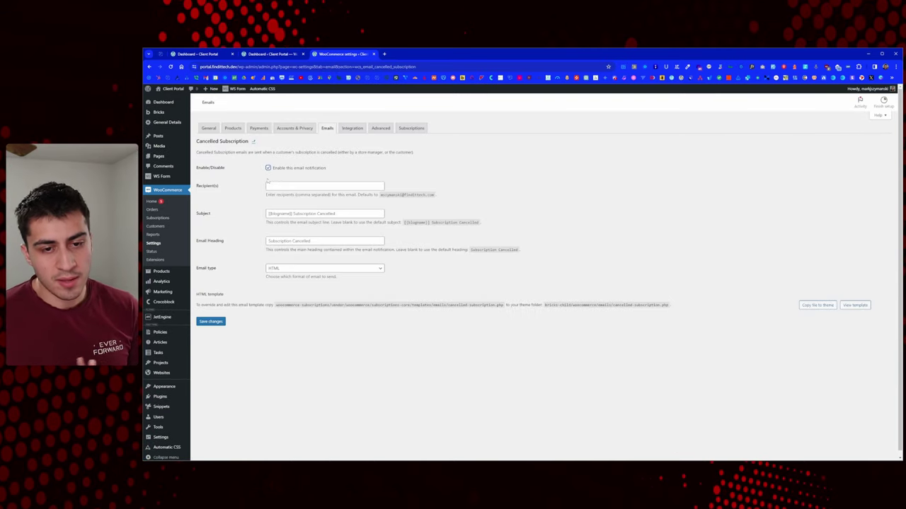
pyautogui.click(216, 321)
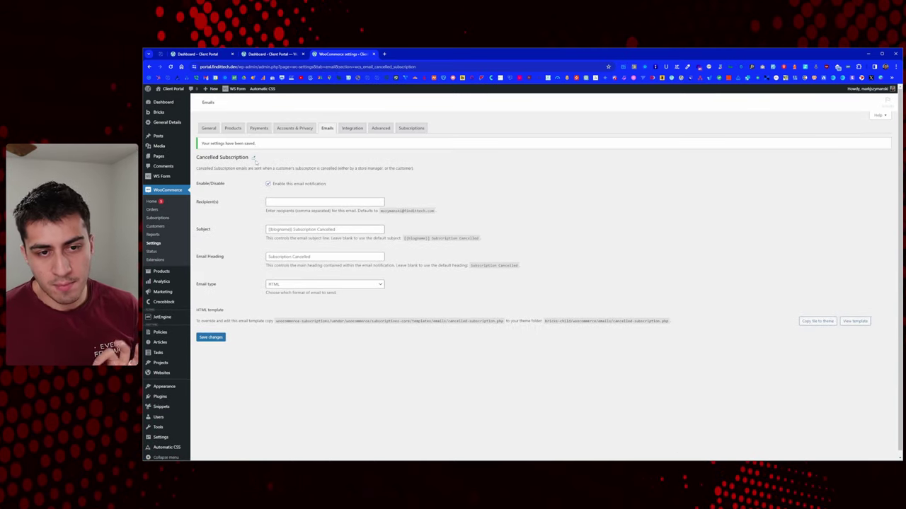
pyautogui.click(254, 158)
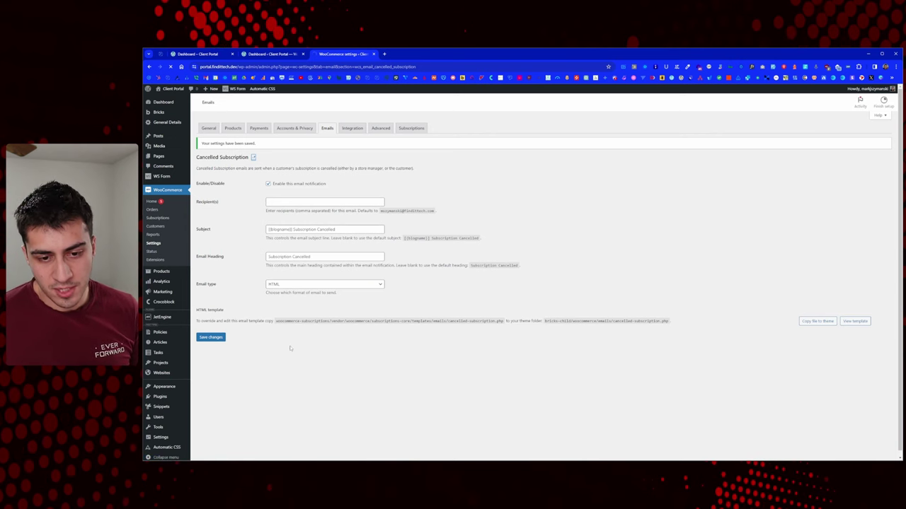
# - Enable and save the Expired Subscription email
pyautogui.scroll(-5, 291, 340)
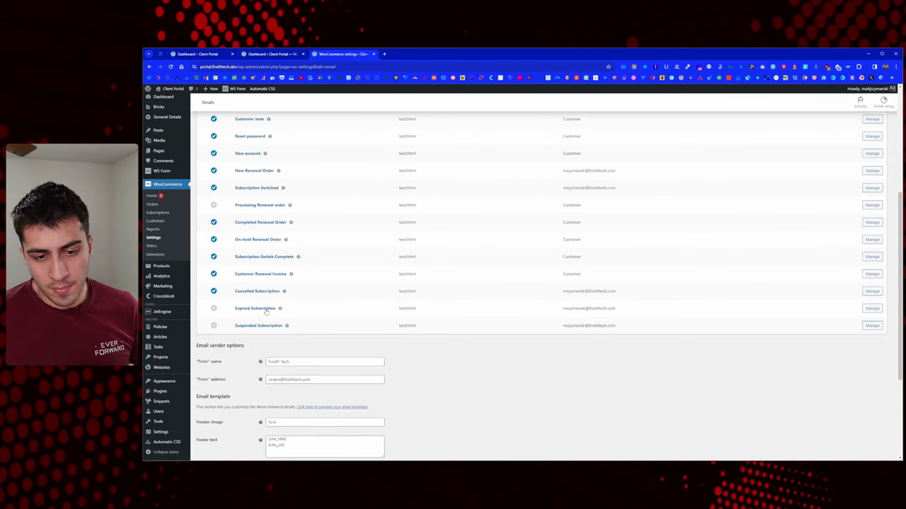
pyautogui.click(266, 310)
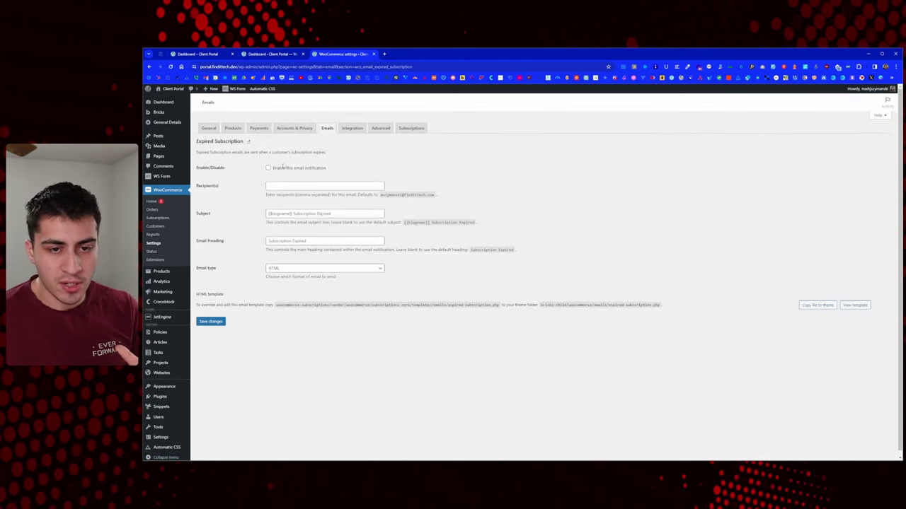
pyautogui.click(283, 167)
pyautogui.click(215, 322)
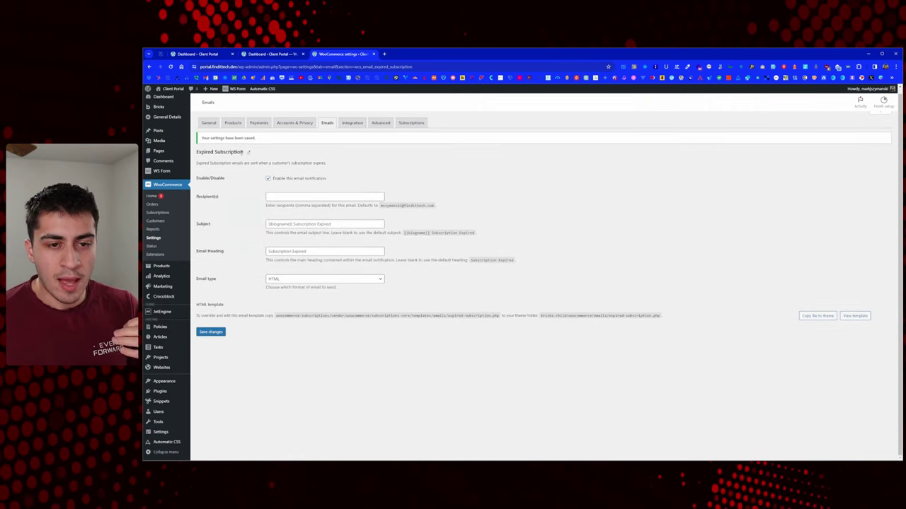
pyautogui.click(248, 152)
# - Enable and save the Suspended Subscription email, then return to the notifications list
pyautogui.scroll(-1, 290, 377)
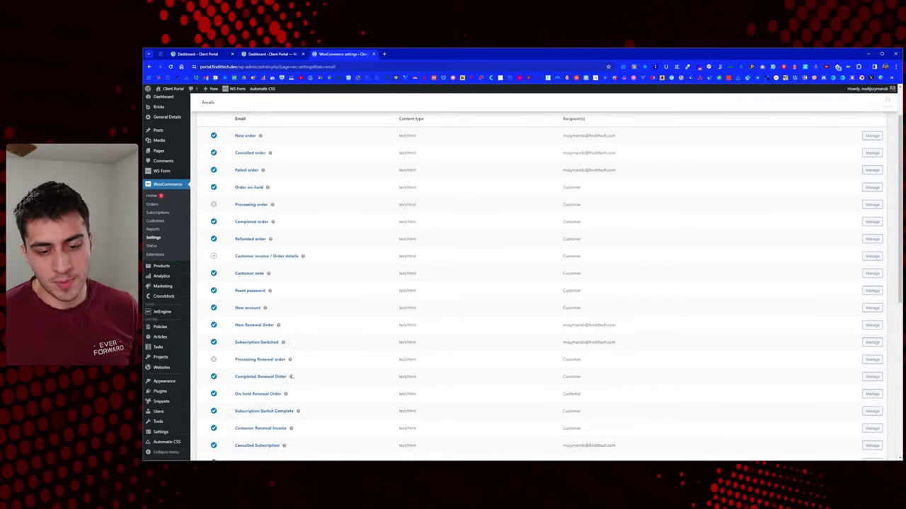
pyautogui.scroll(-1, 291, 376)
pyautogui.click(257, 385)
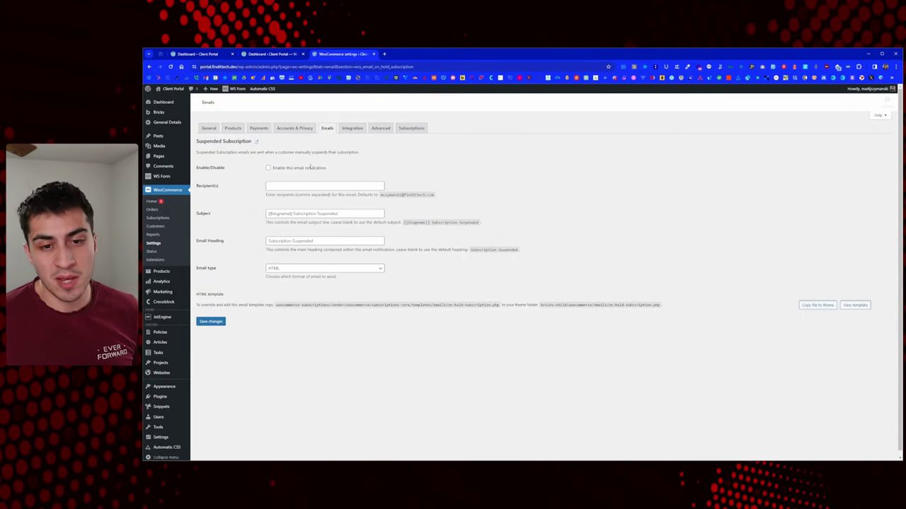
pyautogui.click(269, 167)
pyautogui.click(211, 322)
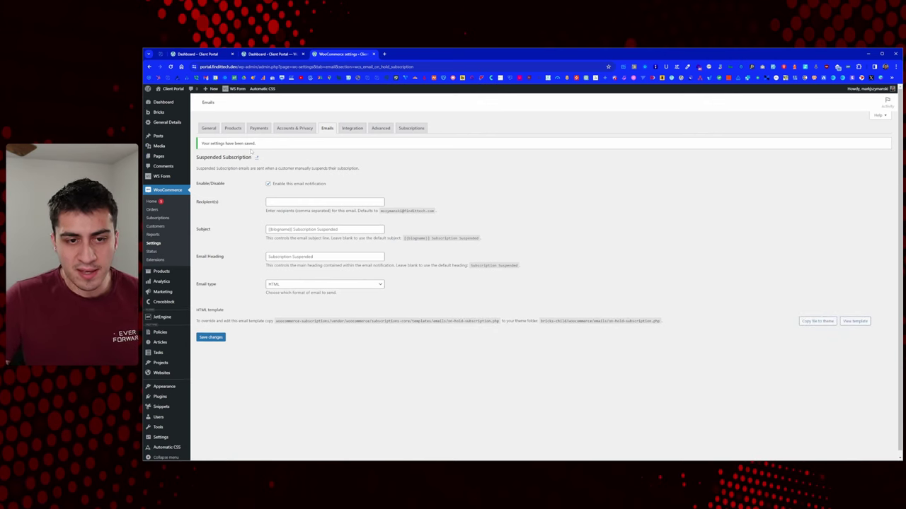
pyautogui.click(256, 159)
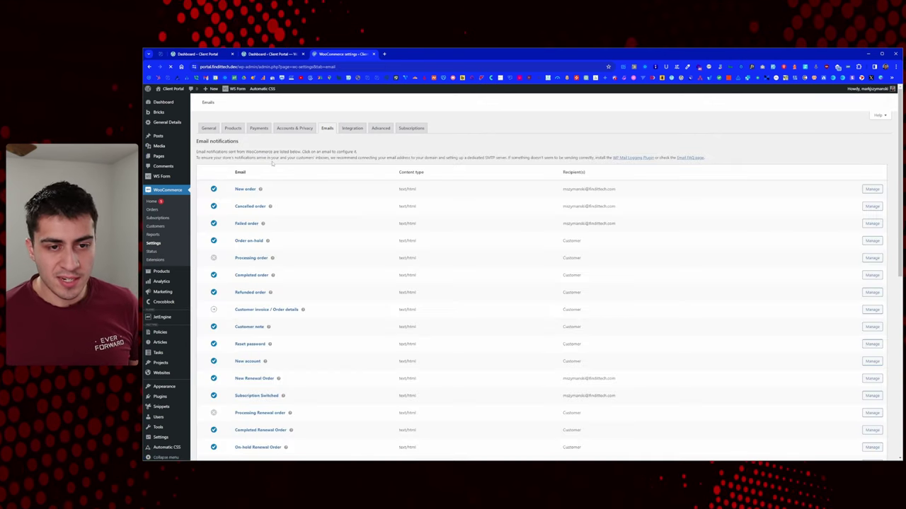
pyautogui.scroll(-3, 297, 211)
pyautogui.scroll(-1, 297, 211)
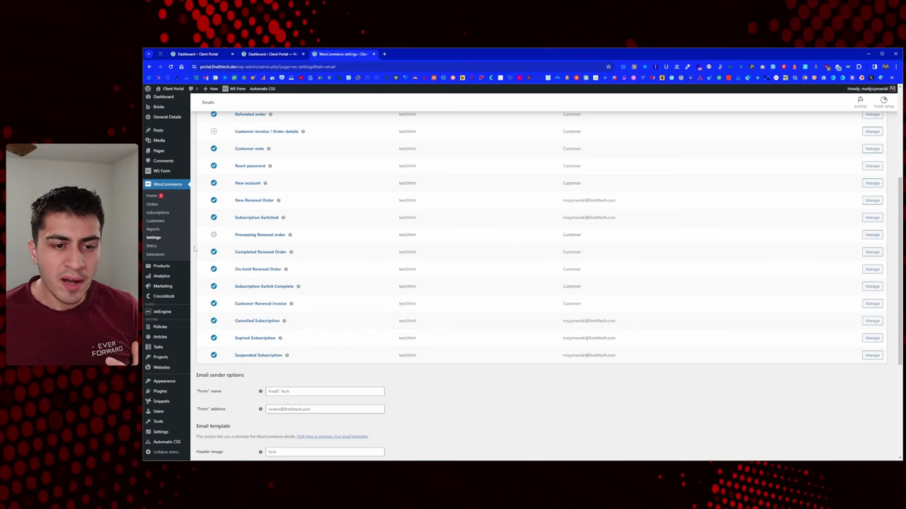
pyautogui.scroll(3, 197, 245)
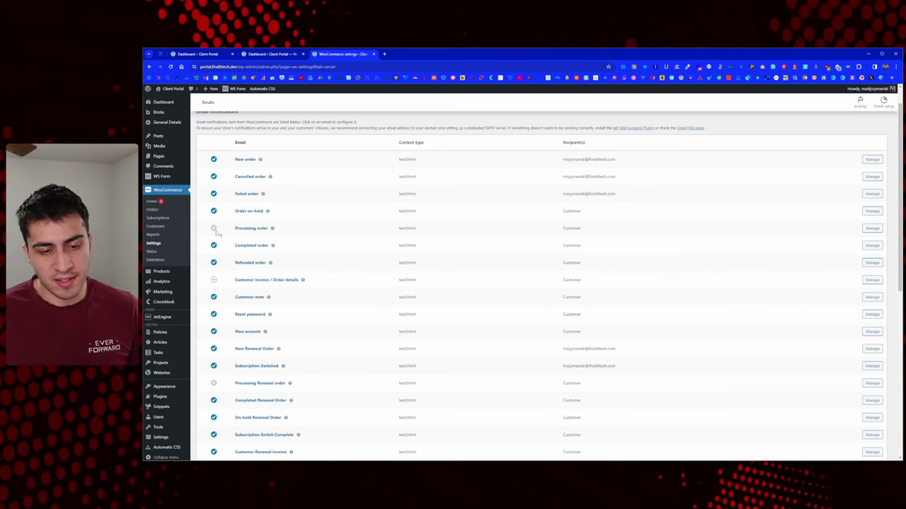
pyautogui.scroll(-3, 216, 237)
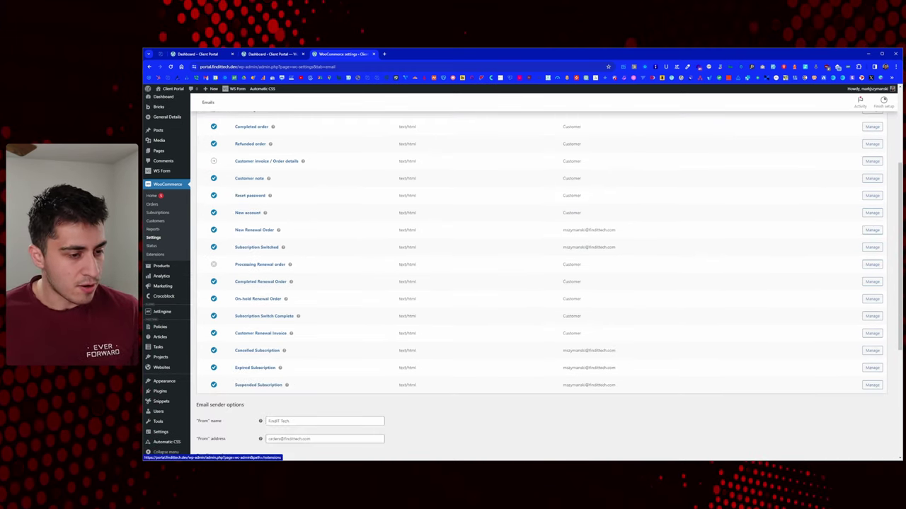
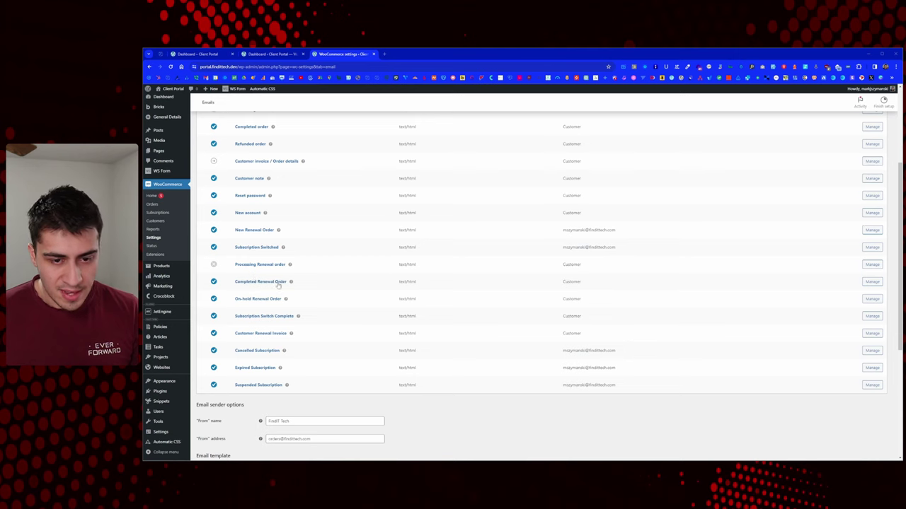
# - Open the Completed Renewal Order email settings and paste a renewal receipt subject line
pyautogui.click(280, 284)
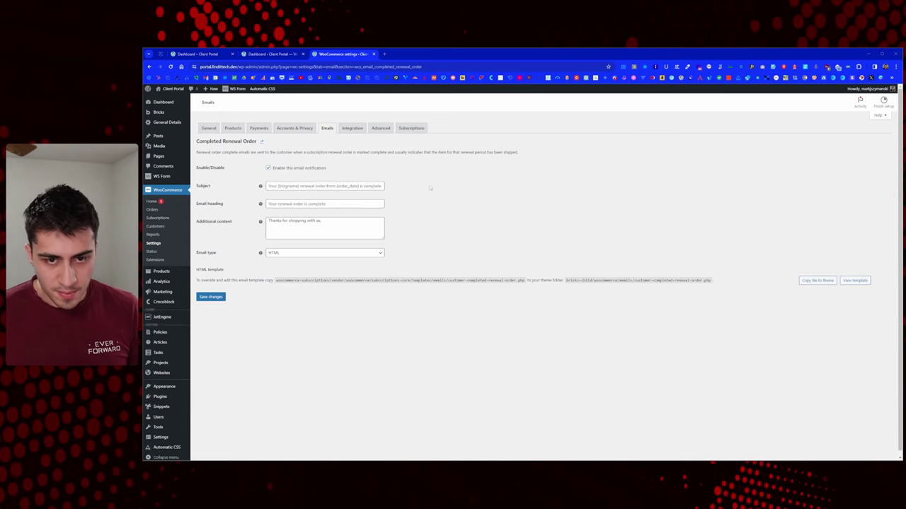
pyautogui.click(296, 187)
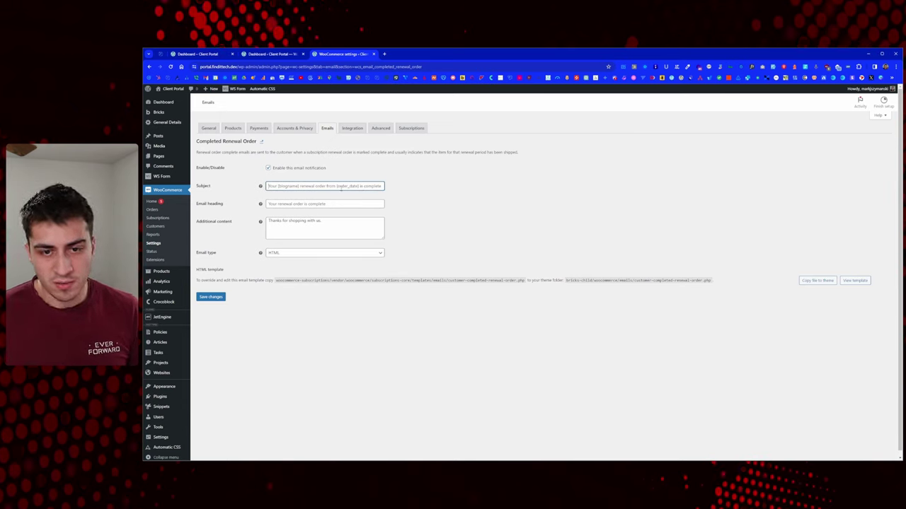
pyautogui.write('Your FindIT Tech Renewal Receipt from {order_date}')
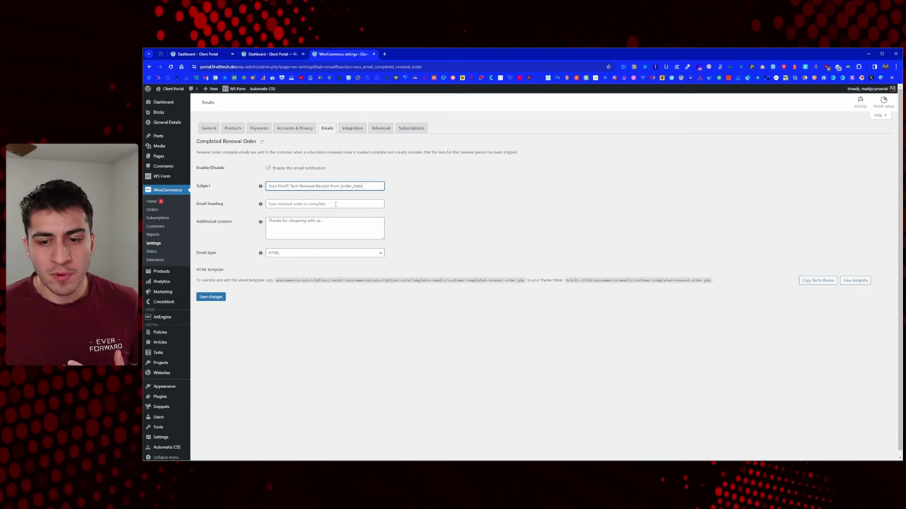
# - Insert 'Website' after 'FindIT Tech' in the subject and fix the doubled space
pyautogui.hotkey('ctrl', 'shift', 'Left')
pyautogui.hotkey('ctrl', 'shift', 'Left')
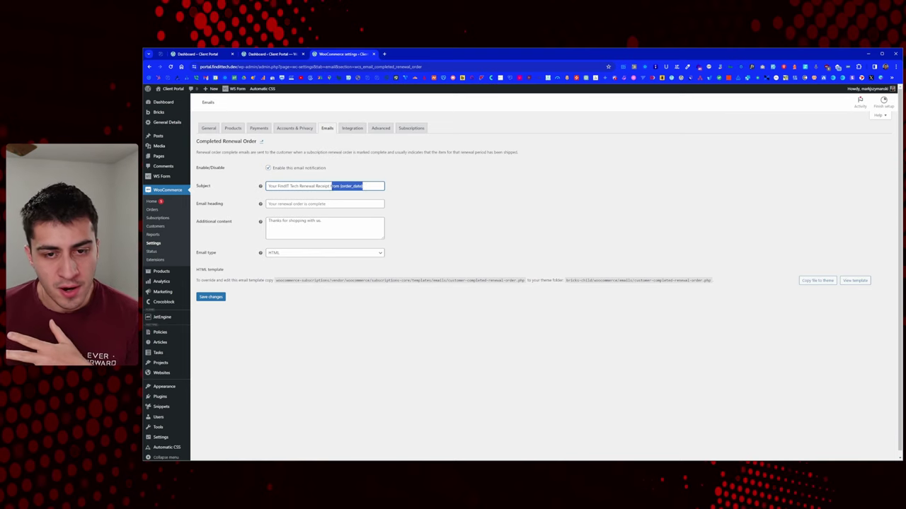
pyautogui.hotkey('ctrl', 'shift', 'Right')
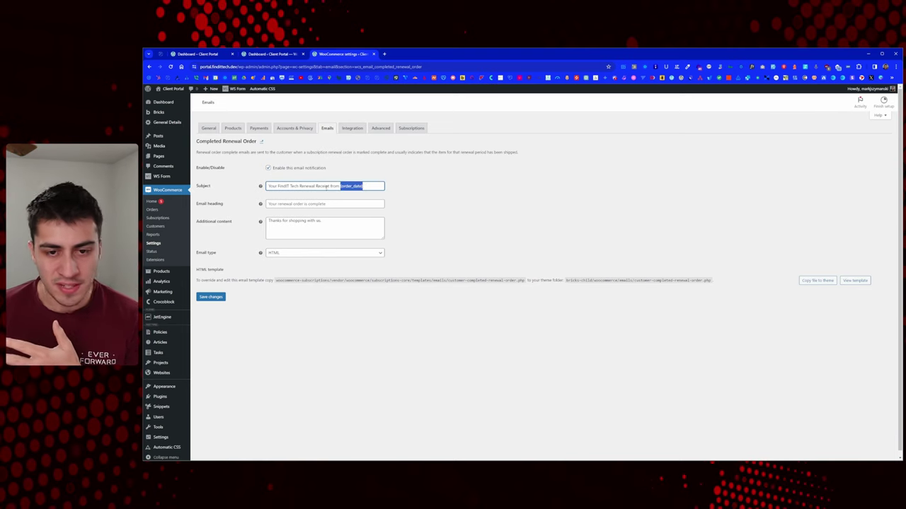
pyautogui.click(326, 186)
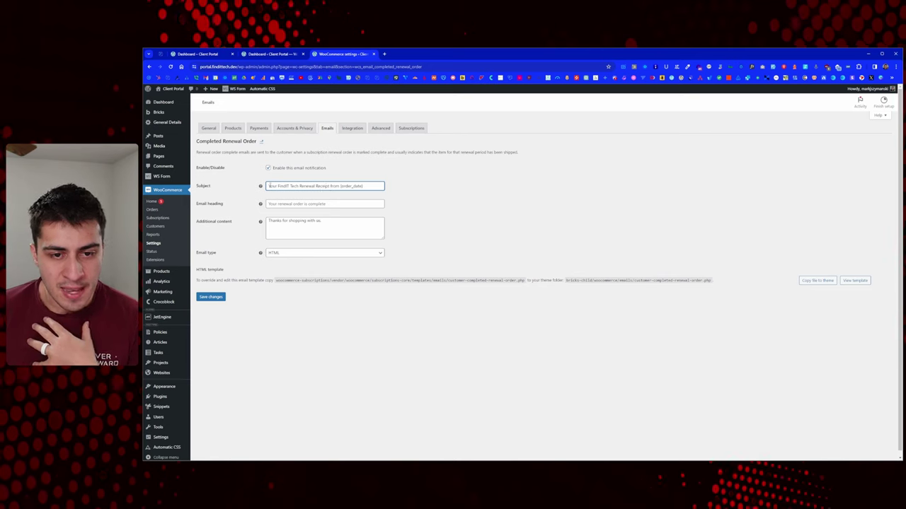
pyautogui.moveTo(268, 187); pyautogui.dragTo(297, 186)
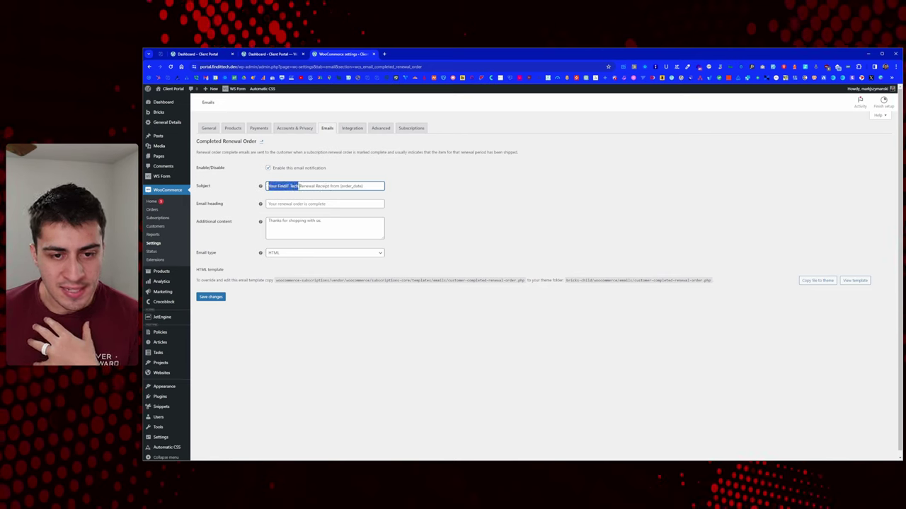
pyautogui.click(301, 186)
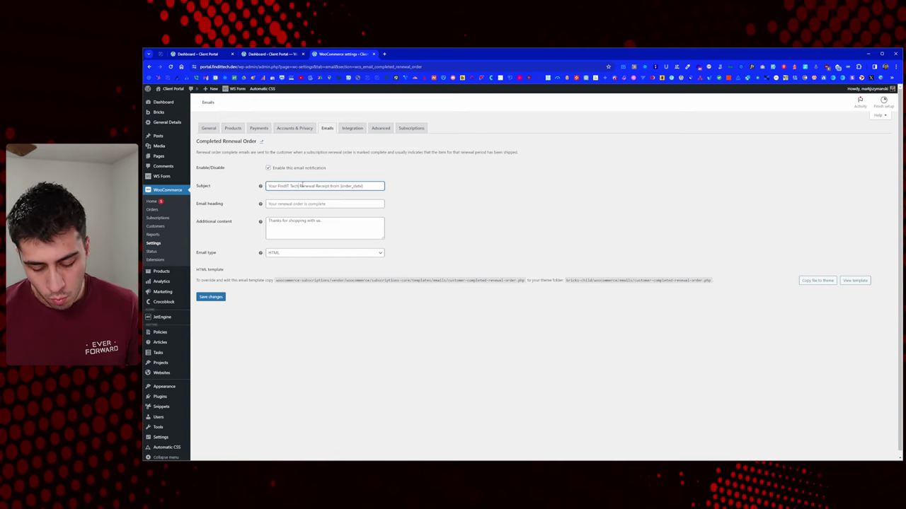
pyautogui.write('Website')
pyautogui.press('BackSpace')
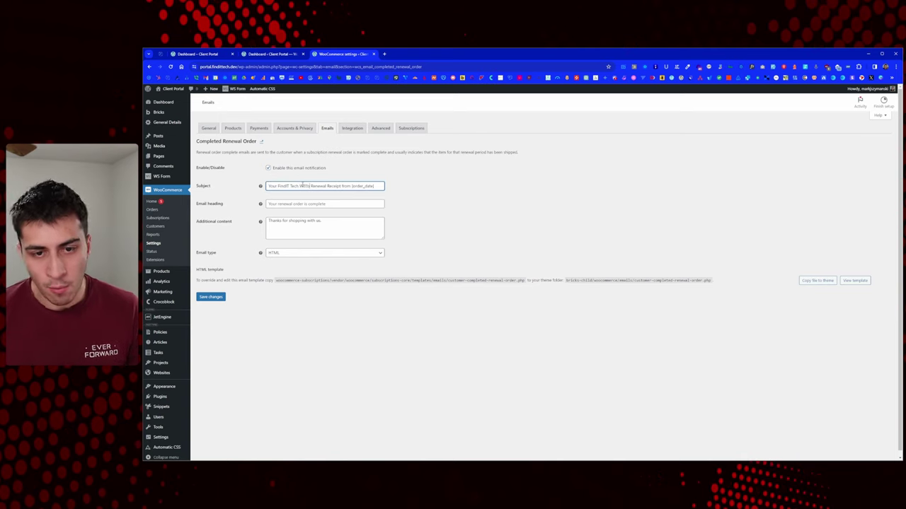
pyautogui.write('e')
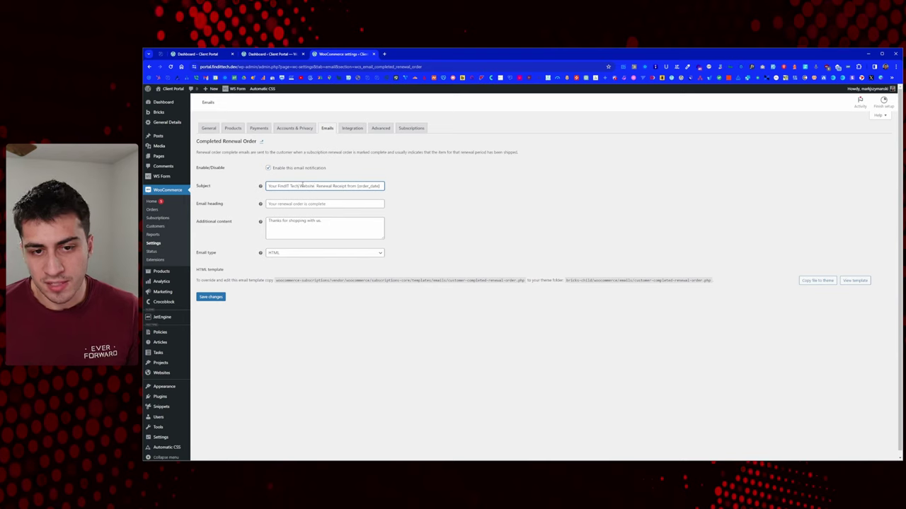
# - Replace 'FindIT Tech' with 'Management' in the subject so it reads 'Your Website Management…'
pyautogui.click(297, 186)
pyautogui.hotkey('ctrl', 'shift', 'Left')
pyautogui.hotkey('ctrl', 'shift', 'Left')
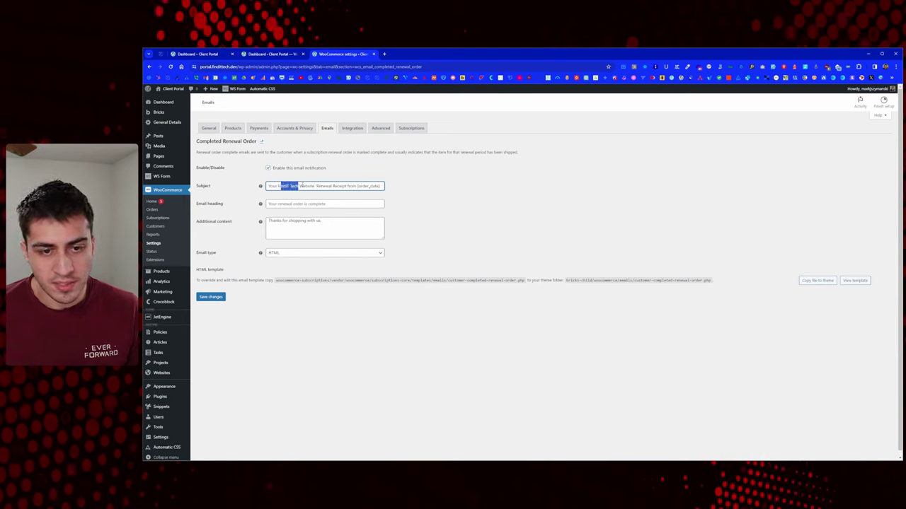
pyautogui.press('BackSpace')
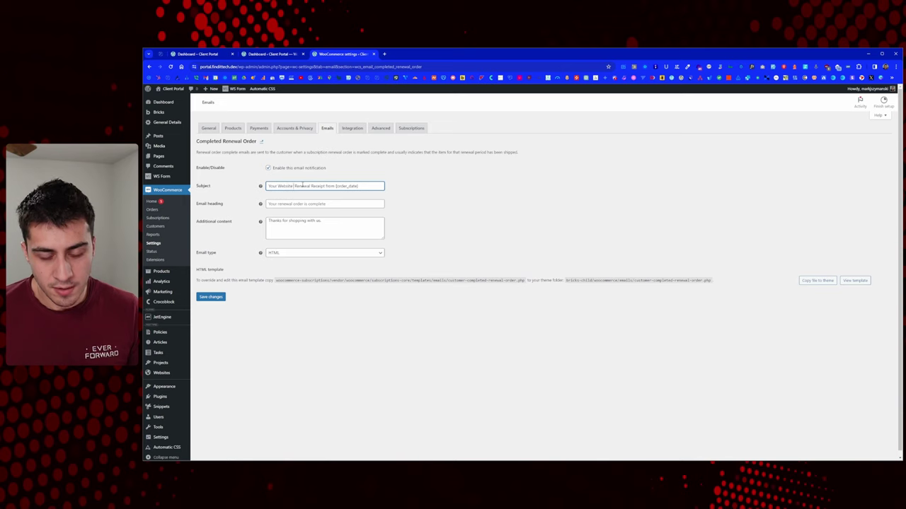
pyautogui.write('Management')
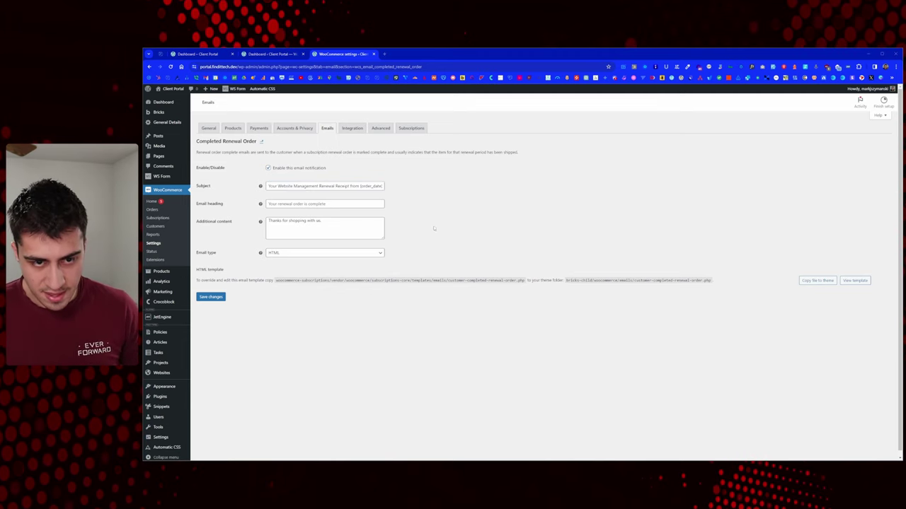
# - Append '. Thank you!' to the email heading, replace the additional content, and save
pyautogui.click(375, 204)
pyautogui.write('. Thank you!')
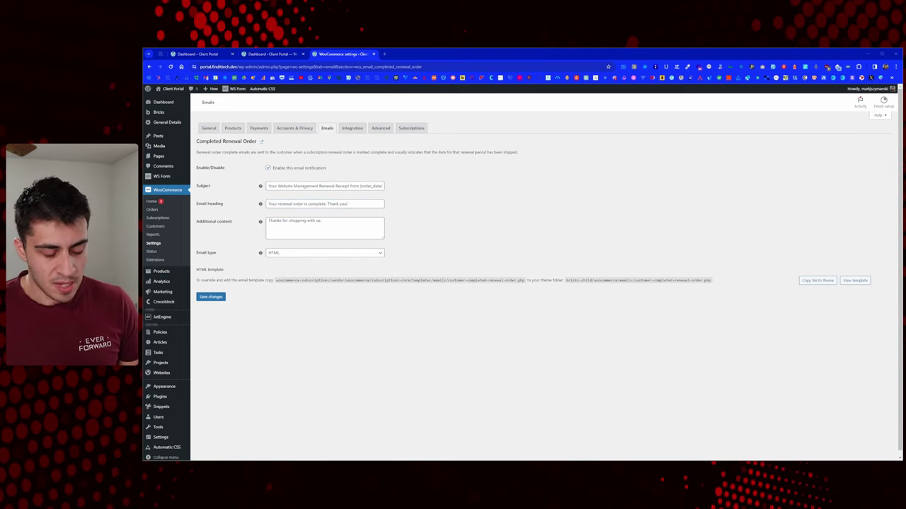
pyautogui.tripleClick(295, 222)
pyautogui.write('Thank you for choosing FindIT Tech!')
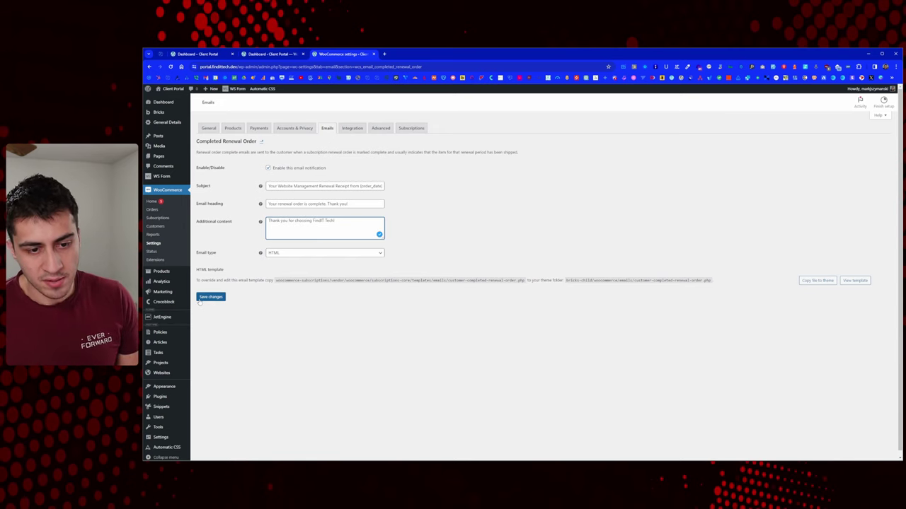
pyautogui.click(203, 298)
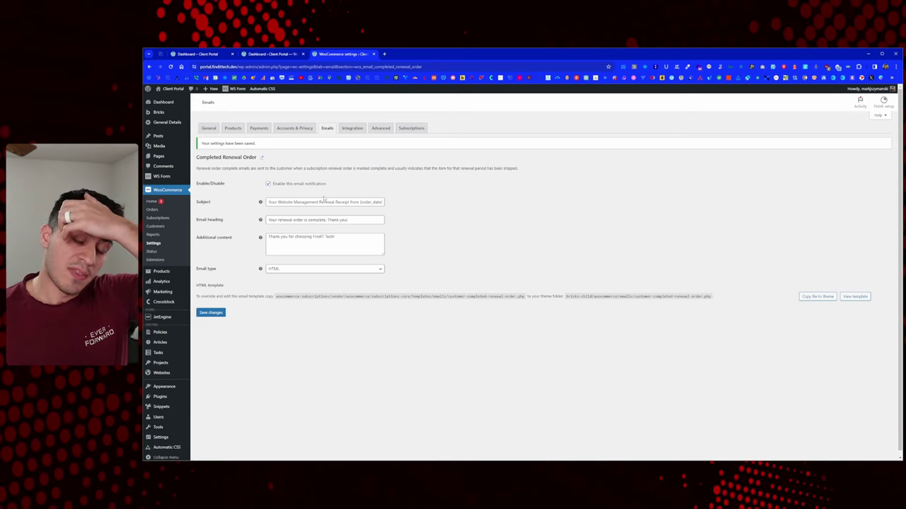
# - Check that the saved subject reads 'Your Website Management Renewal Receipt from {order_date}'
pyautogui.tripleClick(295, 203)
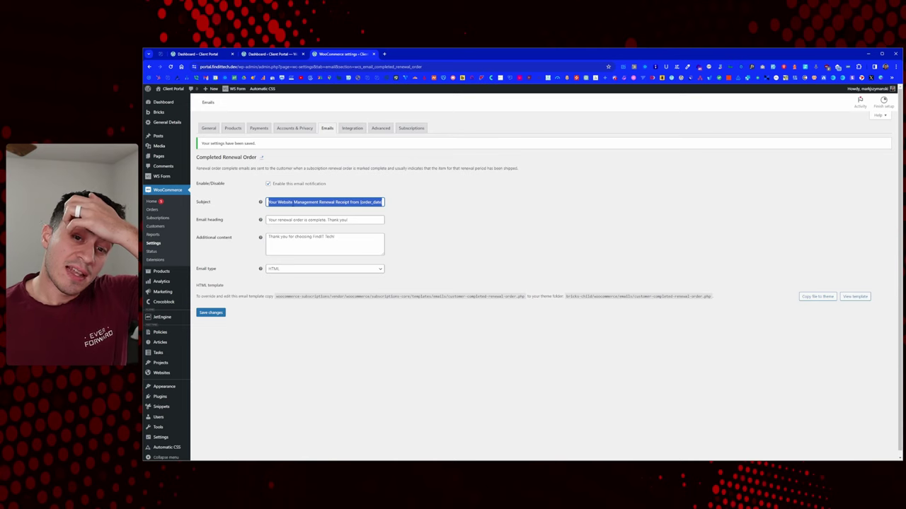
pyautogui.click(292, 203)
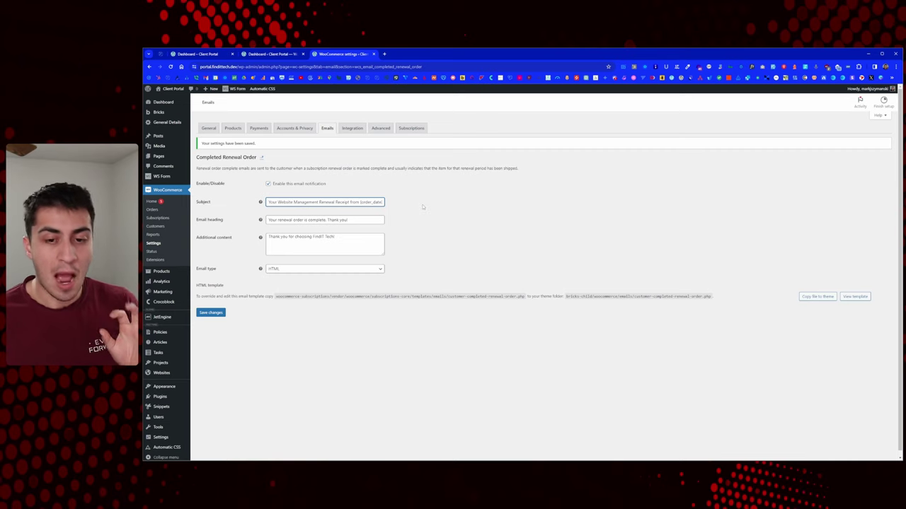
# - Return from the Completed Renewal Order settings to the email notifications list and scan it
pyautogui.click(422, 206)
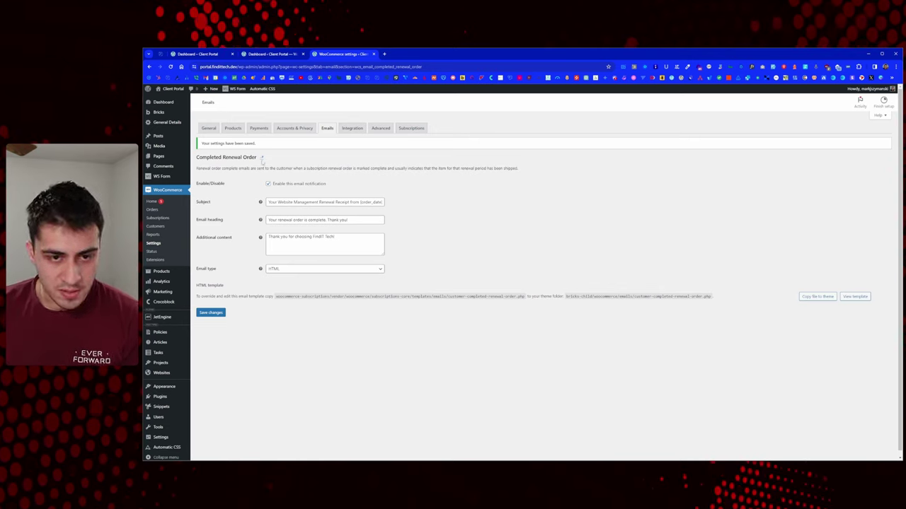
pyautogui.click(261, 157)
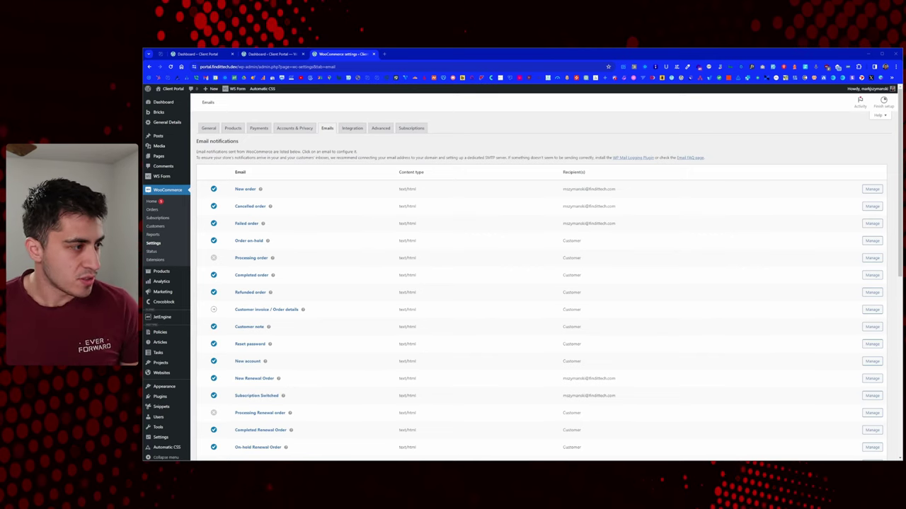
pyautogui.scroll(-4, 262, 288)
pyautogui.scroll(2, 262, 288)
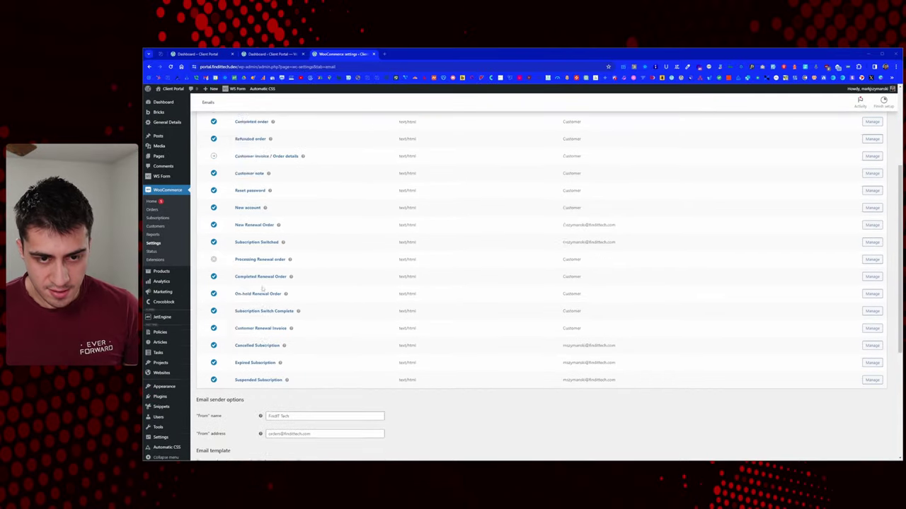
pyautogui.scroll(1, 261, 288)
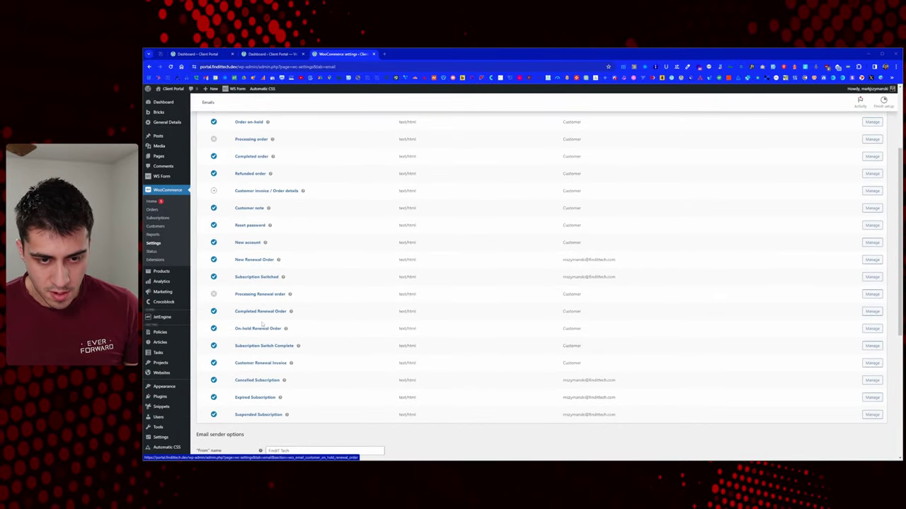
pyautogui.scroll(2, 263, 330)
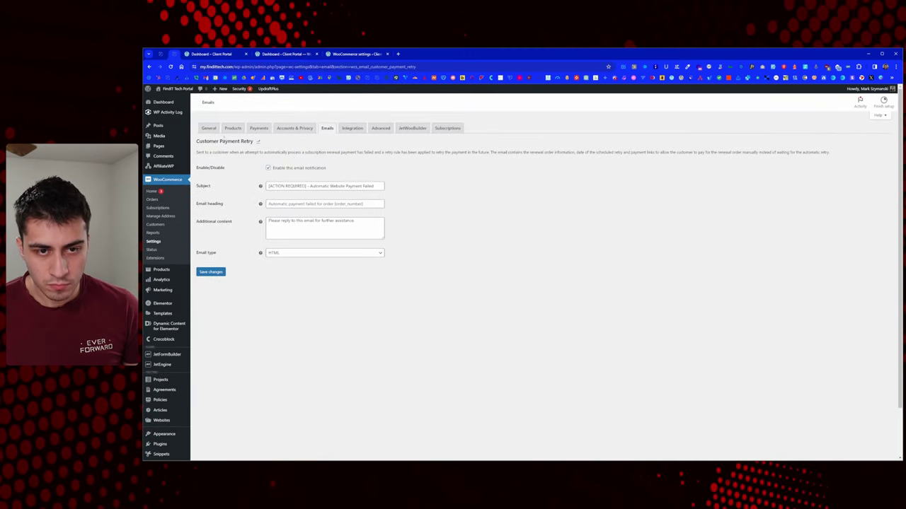
# - Go back to the email notifications list and open the admin Payment Retry email settings
pyautogui.click(258, 142)
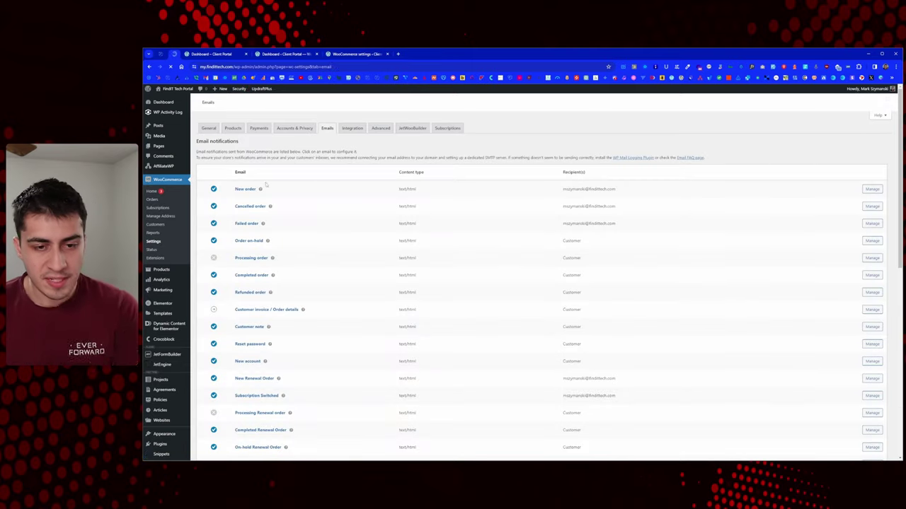
pyautogui.scroll(-5, 319, 247)
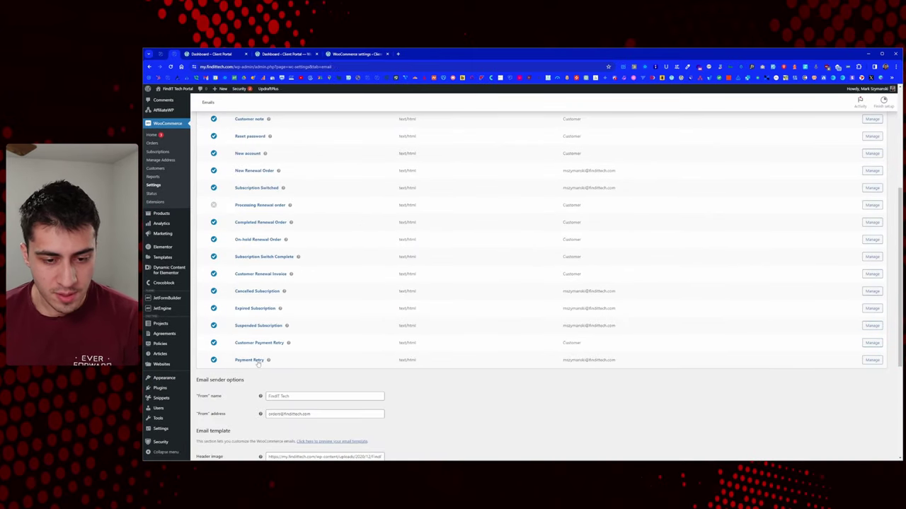
pyautogui.moveTo(269, 361)
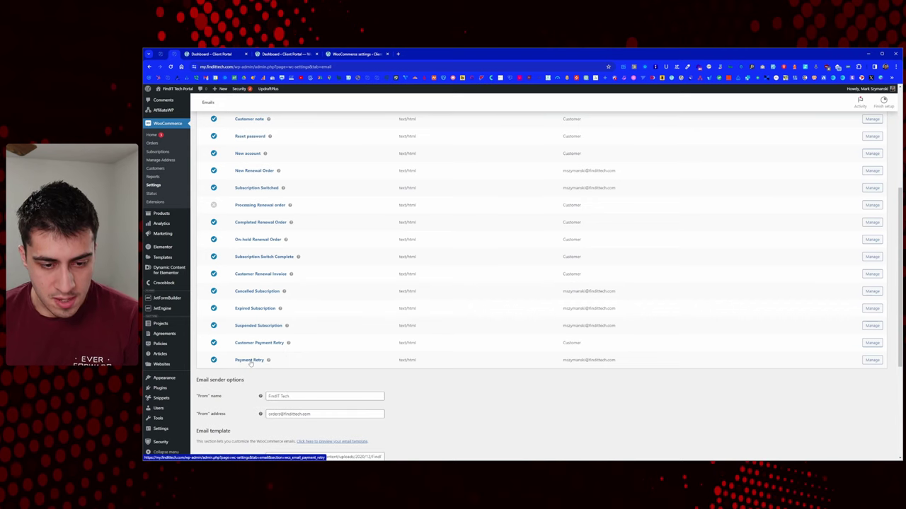
pyautogui.click(250, 363)
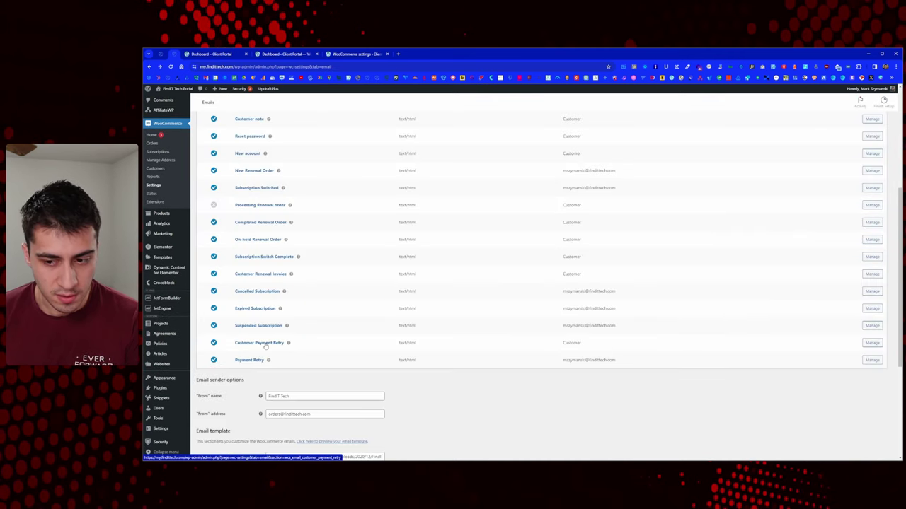
pyautogui.click(256, 344)
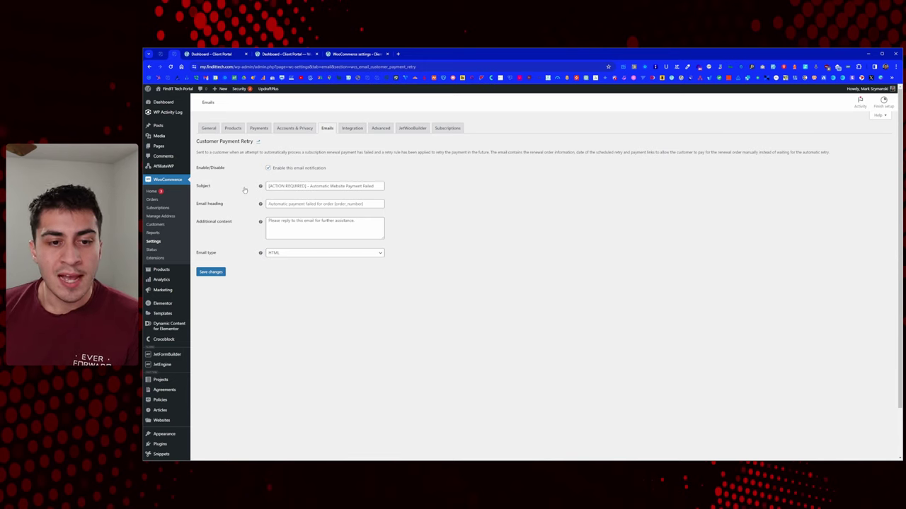
pyautogui.moveTo(268, 185)
pyautogui.mouseDown()
pyautogui.moveTo(376, 186)
pyautogui.moveTo(268, 185)
pyautogui.mouseUp()
pyautogui.click(376, 185)
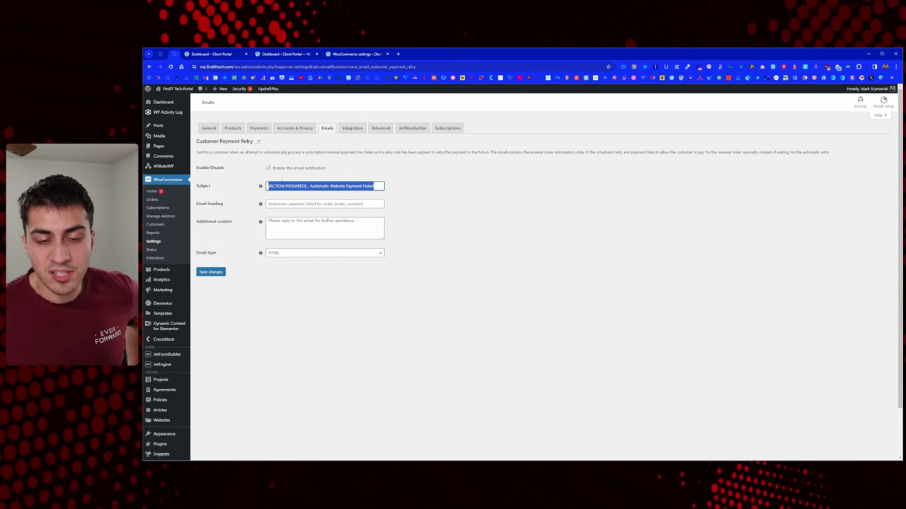
pyautogui.click(305, 185)
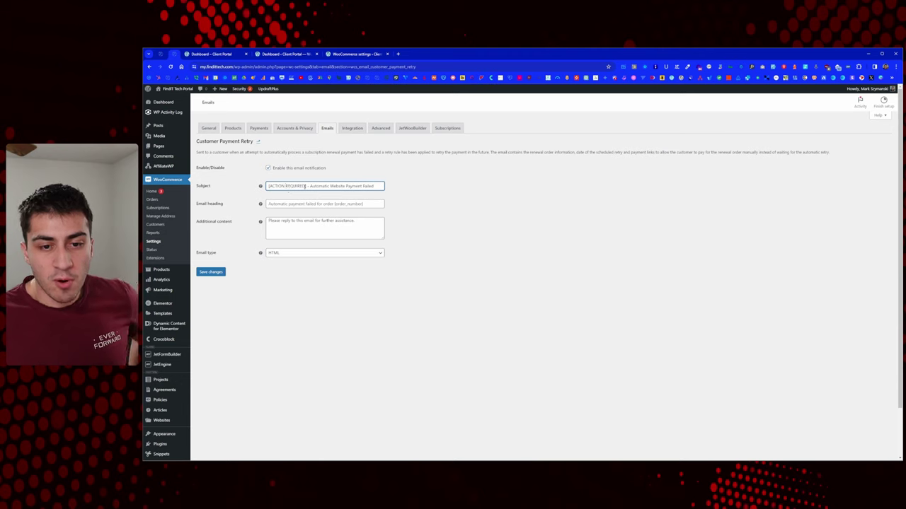
pyautogui.moveTo(305, 186); pyautogui.dragTo(375, 185)
pyautogui.click(343, 186)
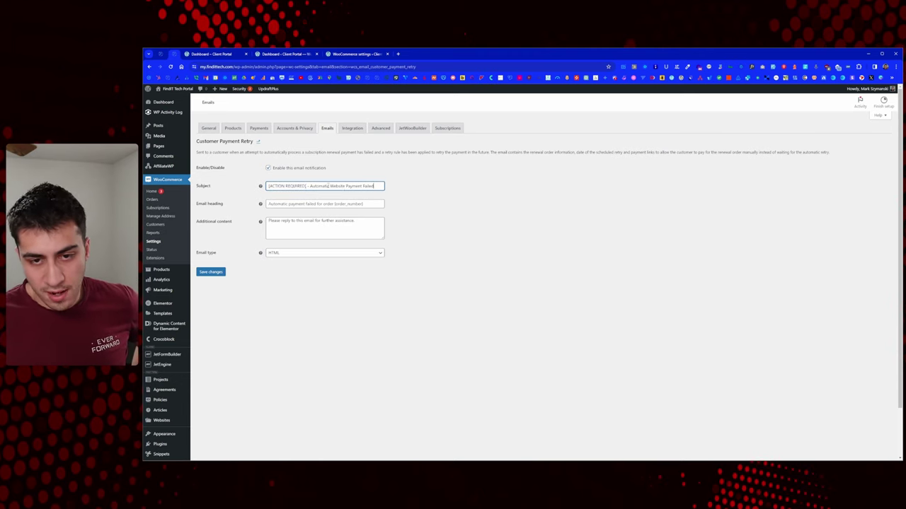
pyautogui.moveTo(305, 185); pyautogui.dragTo(243, 191)
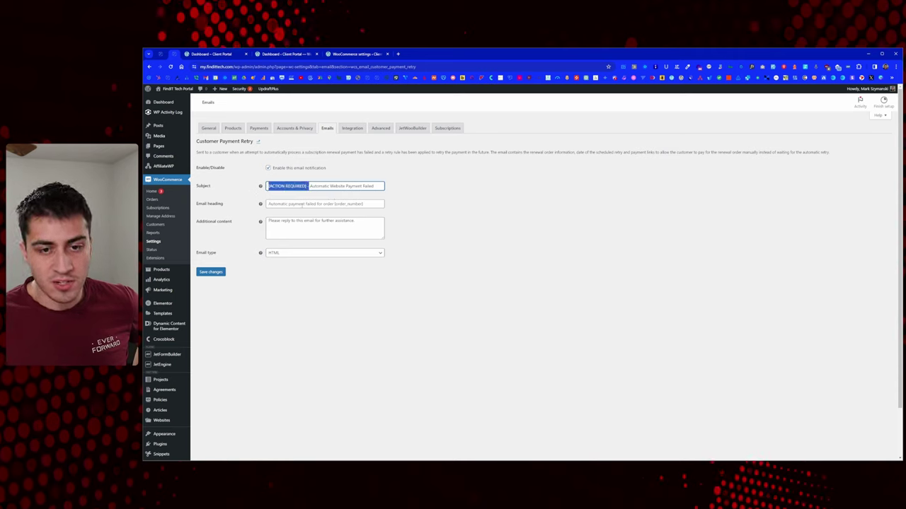
pyautogui.moveTo(269, 221); pyautogui.dragTo(354, 221)
pyautogui.click(351, 222)
pyautogui.tripleClick(357, 222)
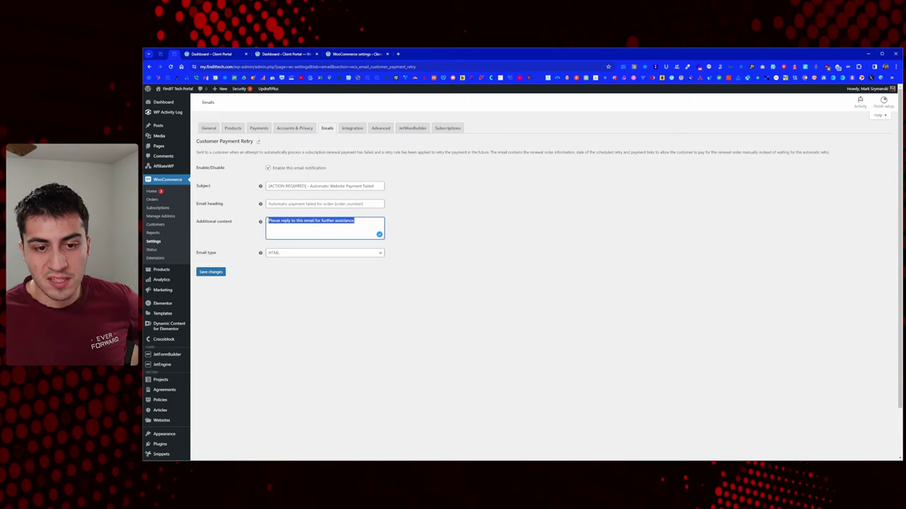
pyautogui.press('BackSpace')
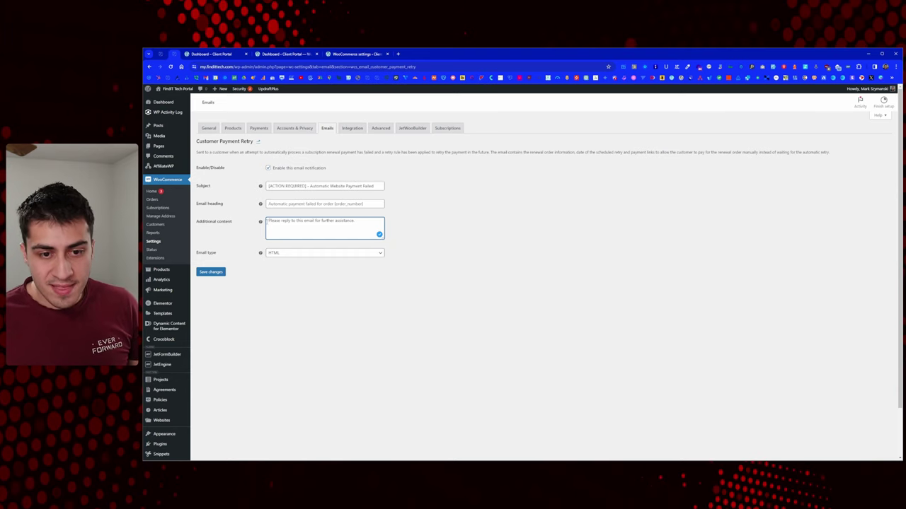
pyautogui.moveTo(268, 220); pyautogui.dragTo(373, 222)
pyautogui.click(373, 223)
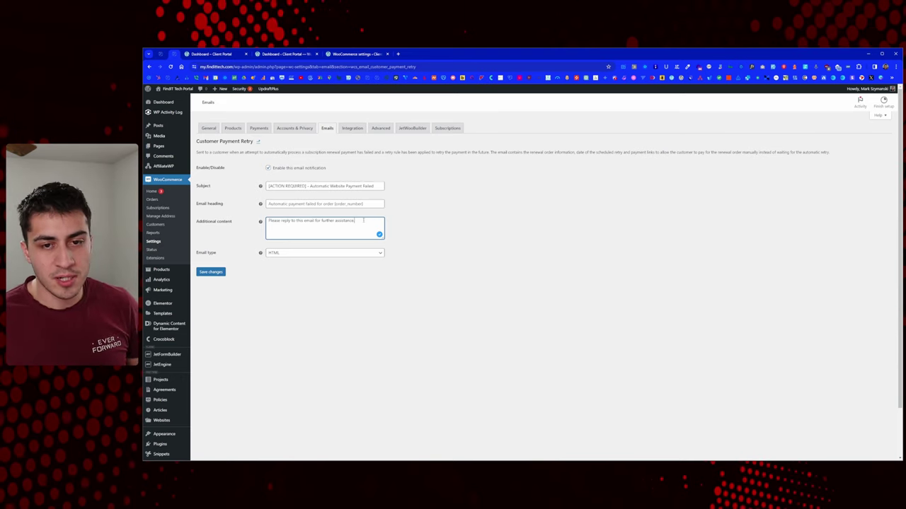
pyautogui.moveTo(309, 185); pyautogui.dragTo(261, 186)
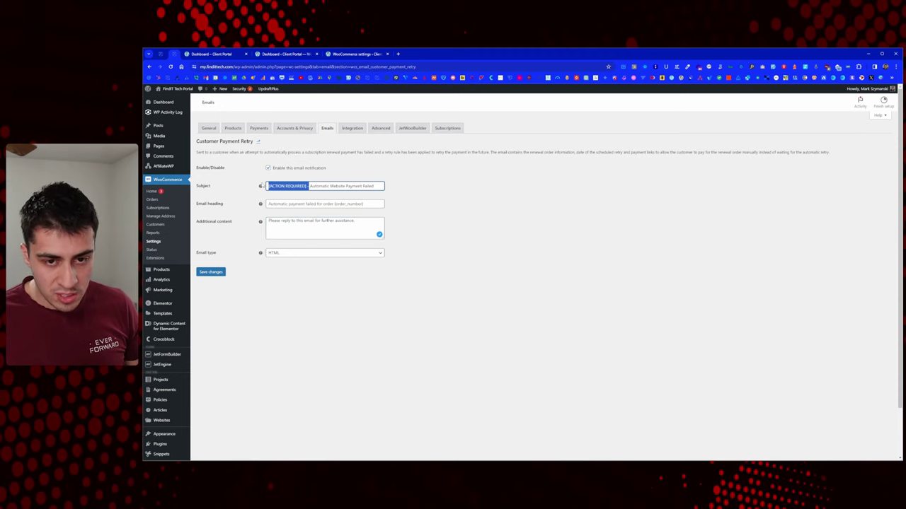
pyautogui.click(279, 183)
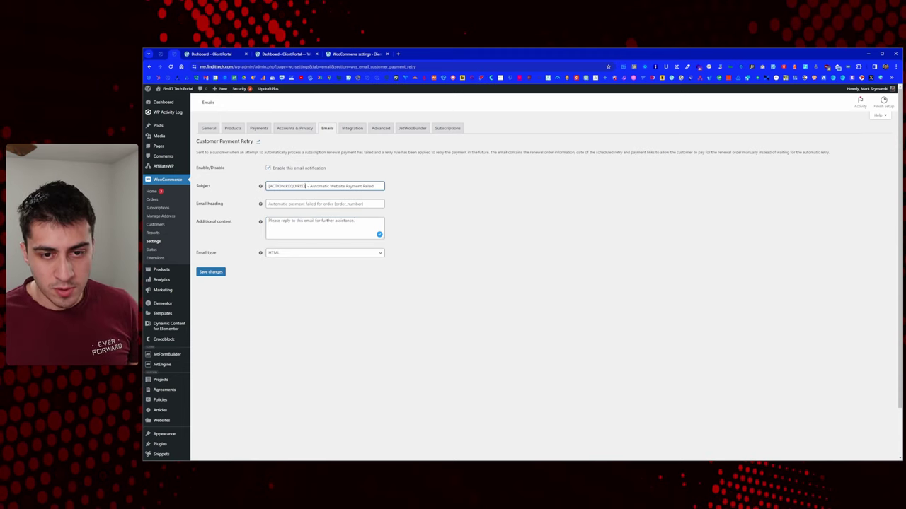
pyautogui.moveTo(308, 185); pyautogui.dragTo(260, 186)
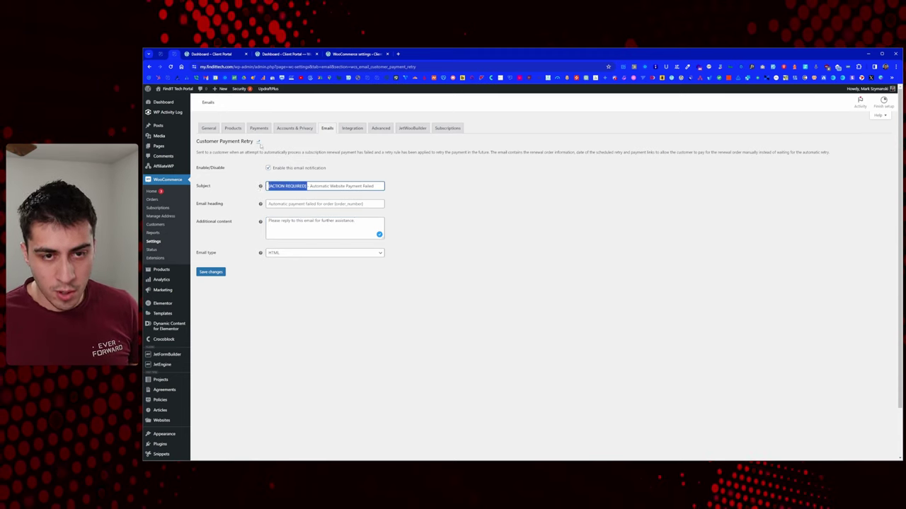
pyautogui.click(259, 142)
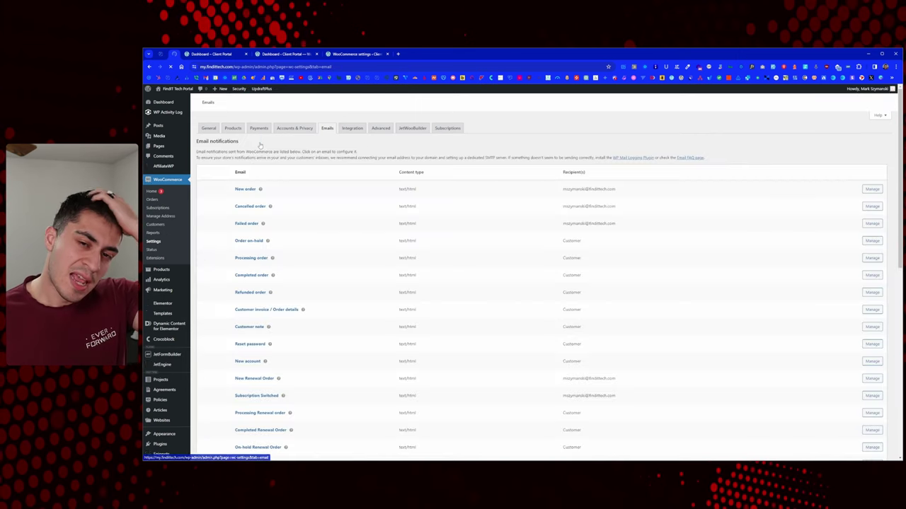
# - Find Customer invoice / Order details in the Emails list and open its settings
pyautogui.scroll(-2, 322, 212)
pyautogui.scroll(-3, 324, 212)
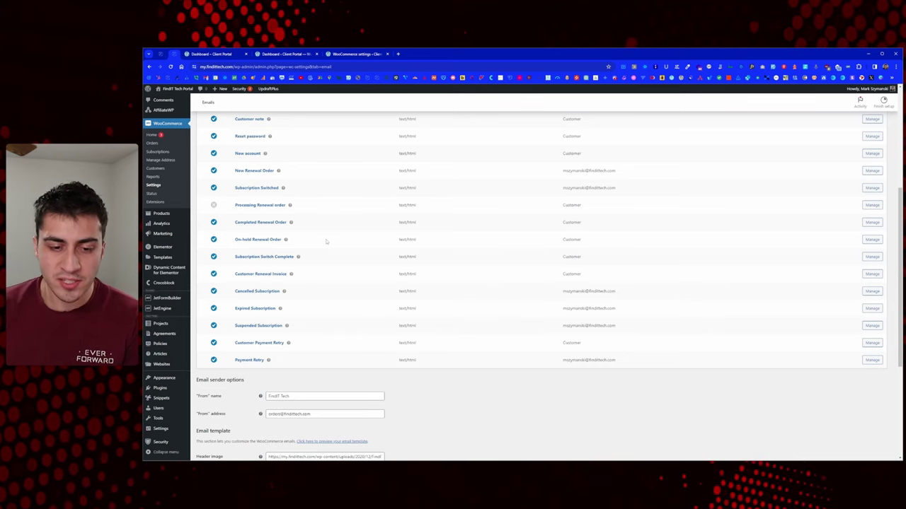
pyautogui.scroll(5, 326, 240)
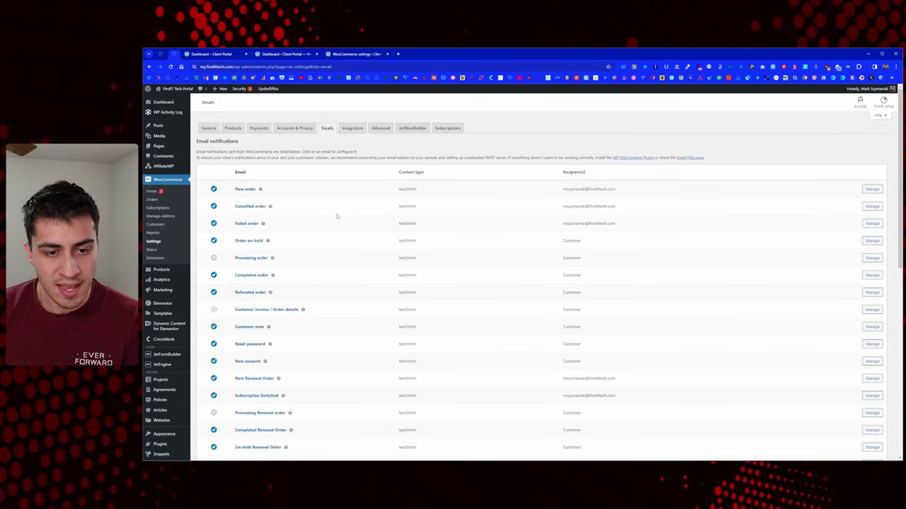
pyautogui.scroll(-10, 348, 177)
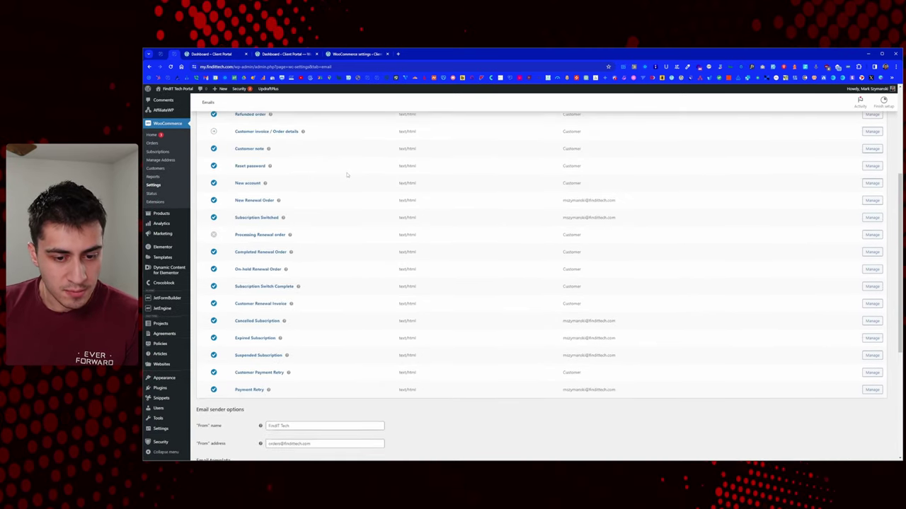
pyautogui.scroll(10, 347, 175)
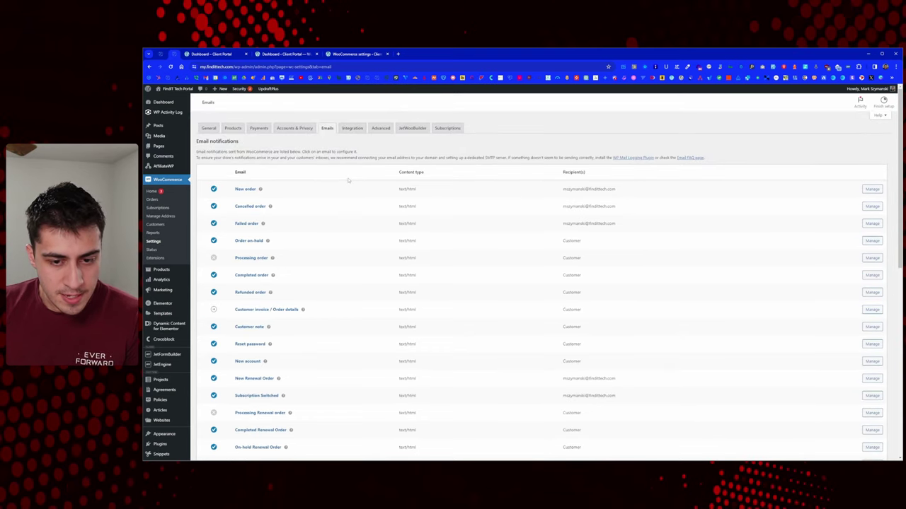
pyautogui.click(277, 314)
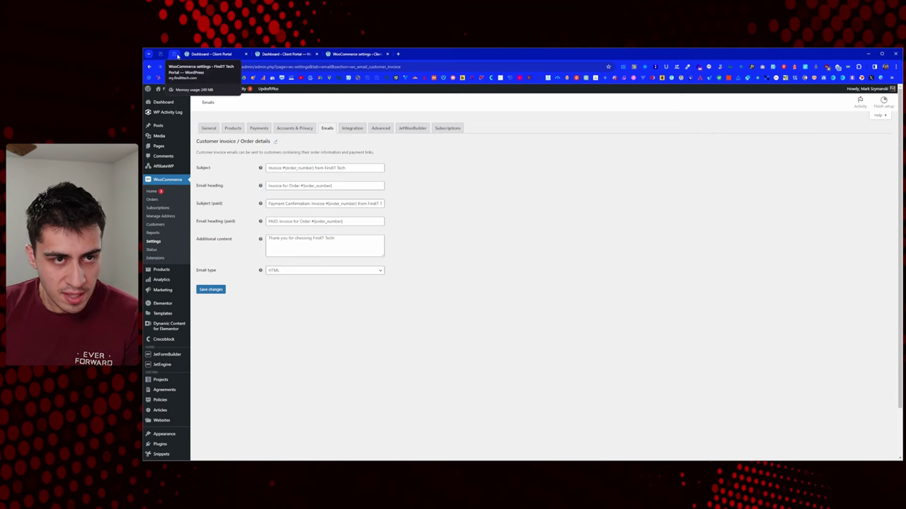
# - Switch to the client portal site's tab with its Customer invoice / Order details settings
pyautogui.click(175, 54)
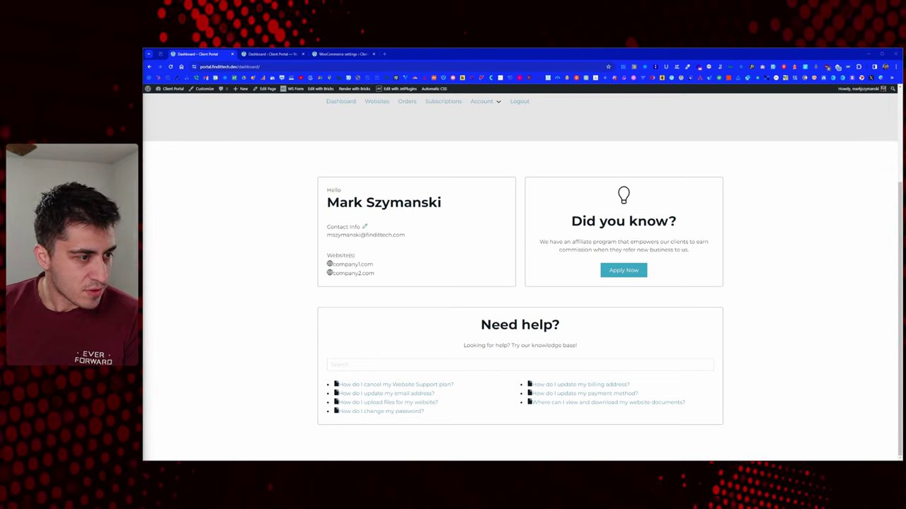
pyautogui.click(292, 55)
pyautogui.hotkey('ctrl', 'Tab')
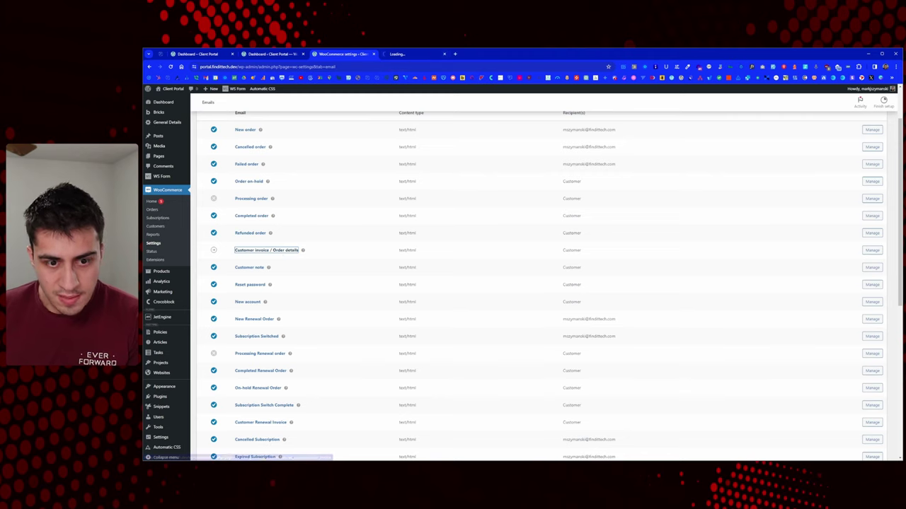
pyautogui.click(403, 54)
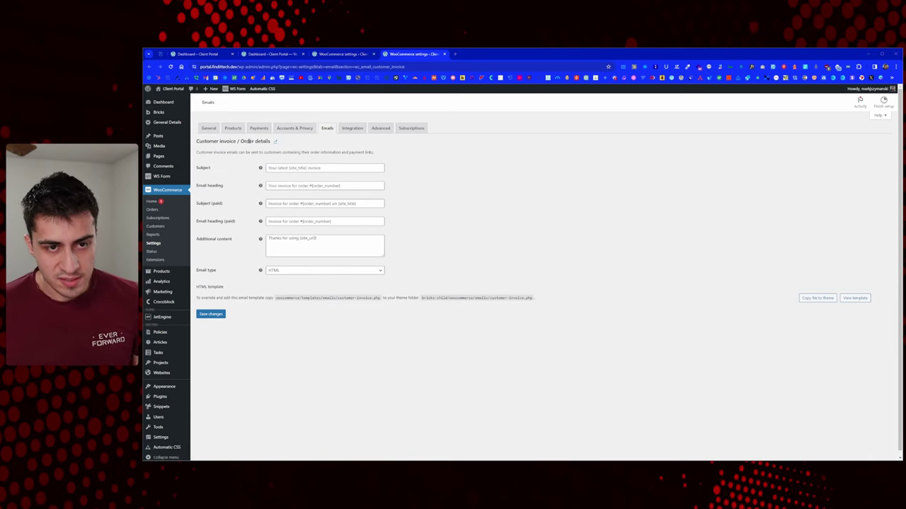
# - Paste the invoice subject, heading, paid subject, paid heading and thank-you additional content
pyautogui.click(346, 169)
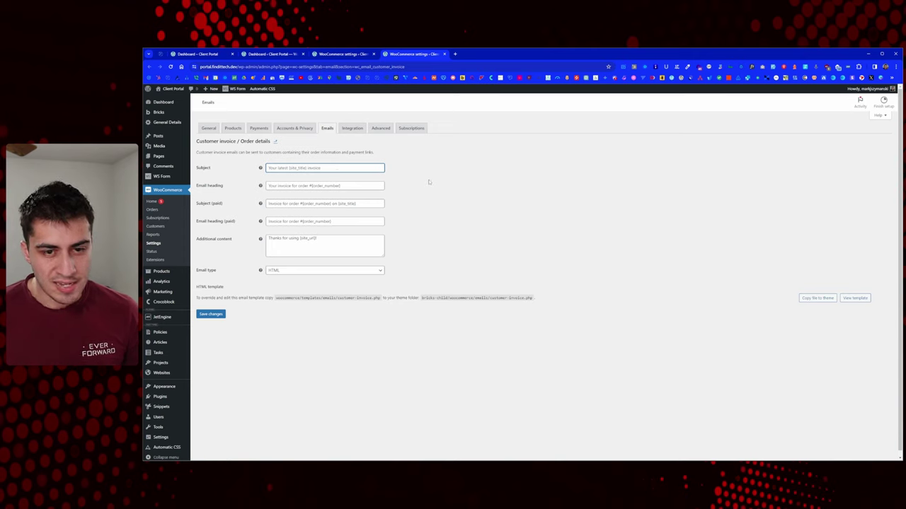
pyautogui.write('Invoice #{order_number} from FindIT Tech')
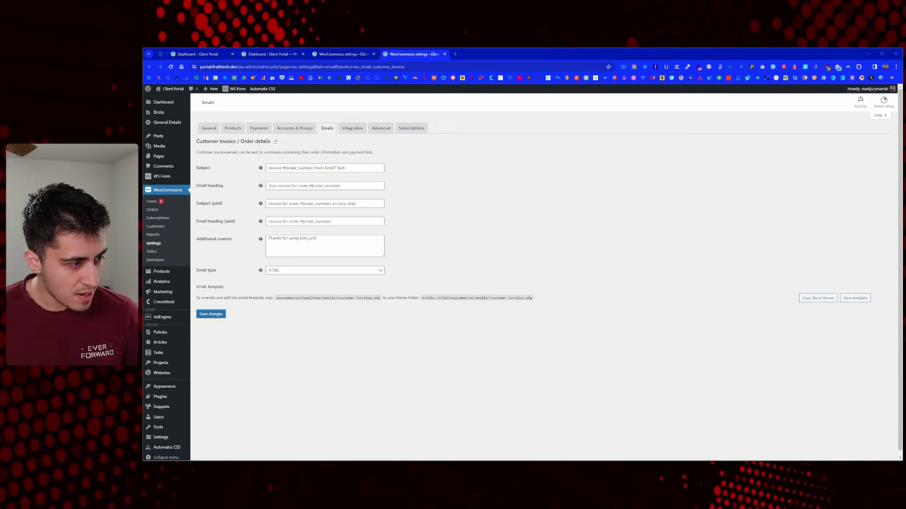
pyautogui.click(269, 186)
pyautogui.write('Invoice for Order #{order_number}')
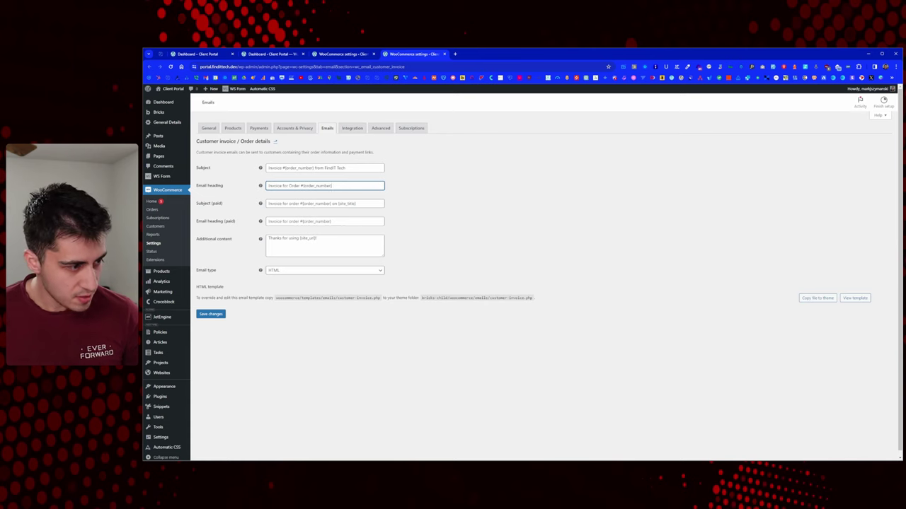
pyautogui.click(269, 204)
pyautogui.hotkey('ctrl', 'v')
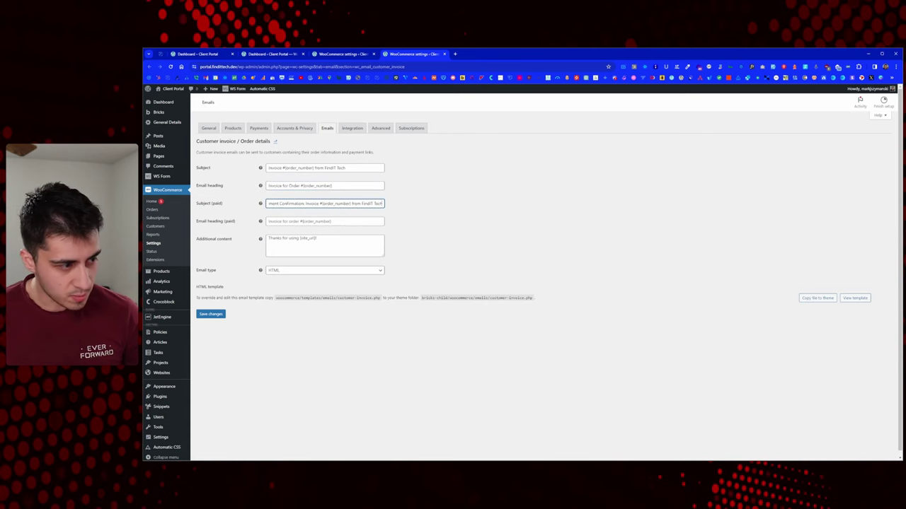
pyautogui.click(269, 222)
pyautogui.write('PAID: Invoice for Order #{order_number}')
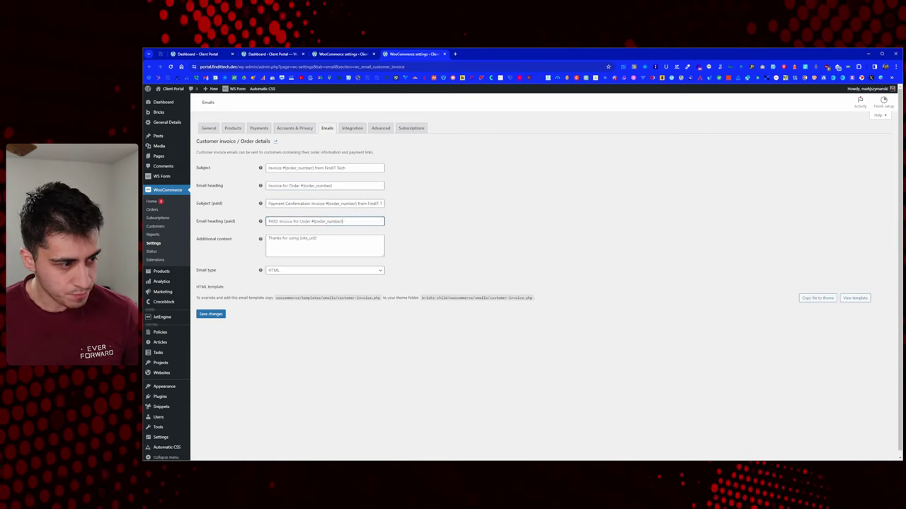
pyautogui.click(340, 242)
pyautogui.write('Thank you for choosing FindIT Tech!')
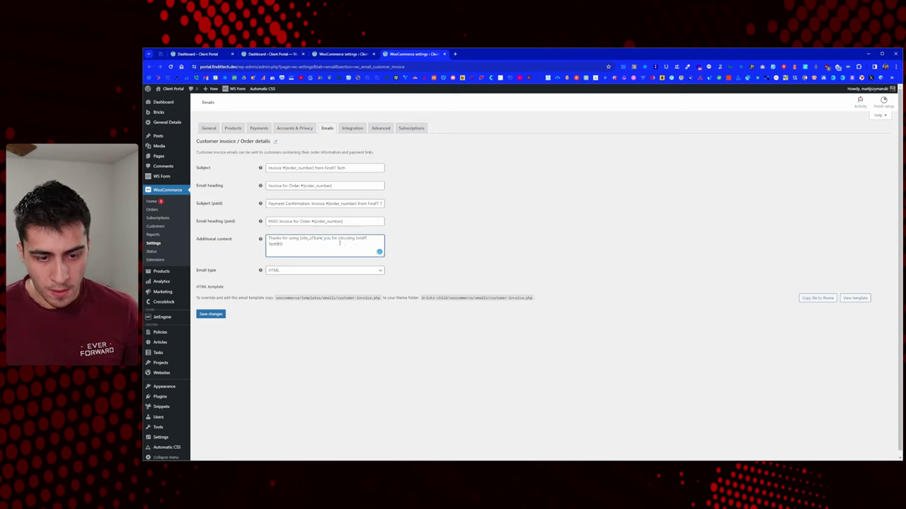
pyautogui.hotkey('ctrl', 'a')
pyautogui.write('Thank you for choosing FindIT Tech!')
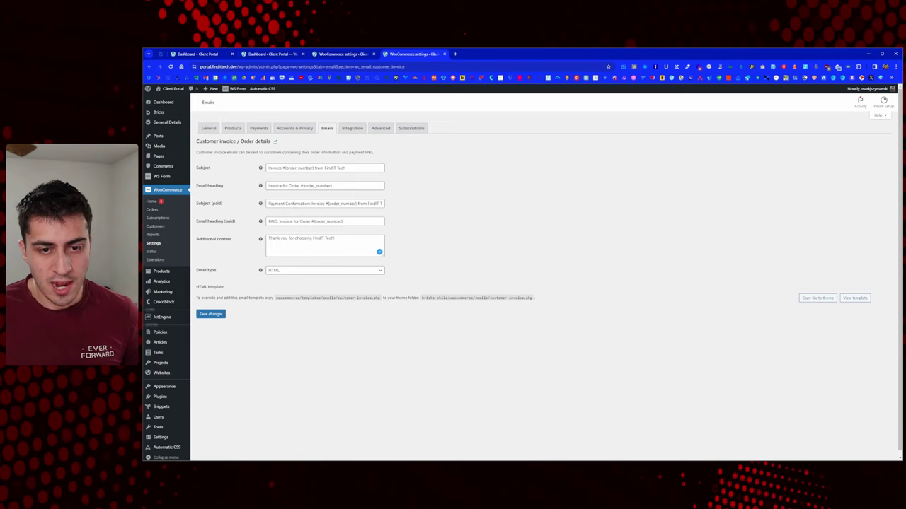
# - Review the paid subject and 'PAID:' heading, then save the Customer invoice email settings
pyautogui.tripleClick(315, 204)
pyautogui.click(304, 204)
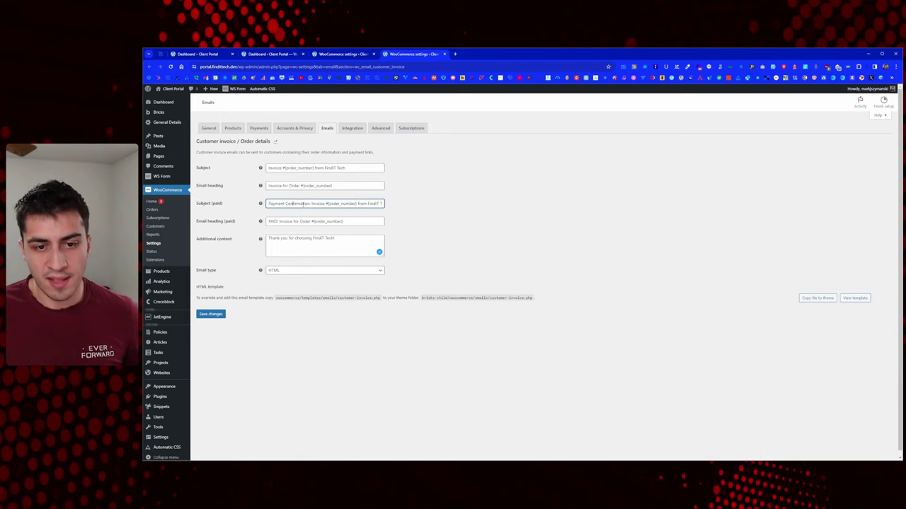
pyautogui.doubleClick(274, 222)
pyautogui.click(281, 221)
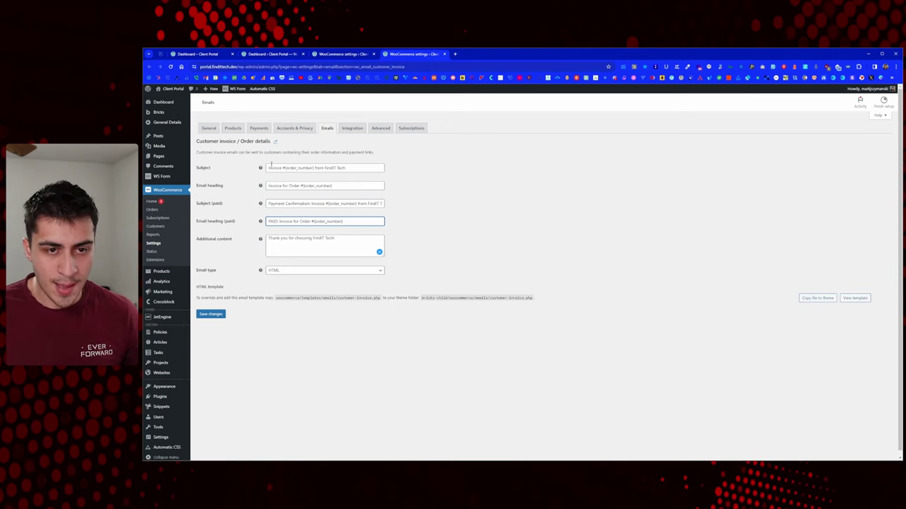
pyautogui.click(212, 314)
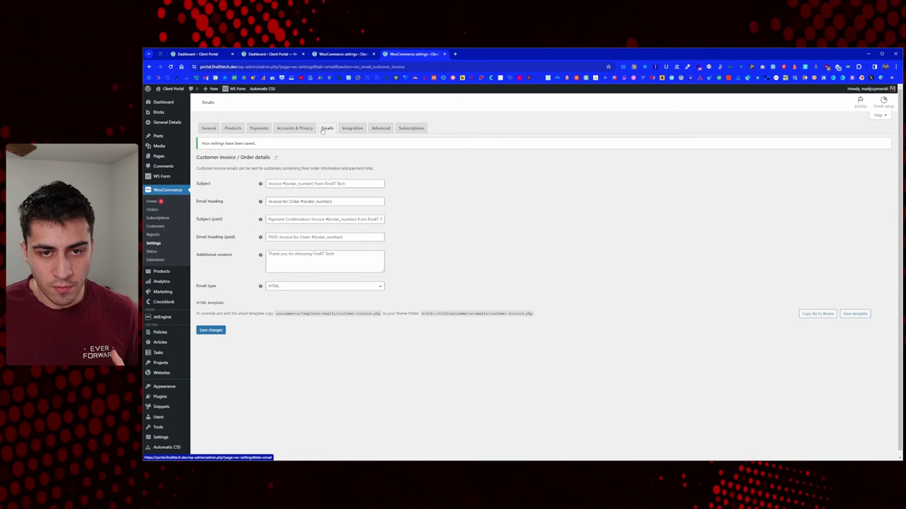
pyautogui.keyDown('ctrl'); pyautogui.keyDown('shift'); pyautogui.click(327, 128); pyautogui.keyUp('shift'); pyautogui.keyUp('ctrl')
# - Open Completed order settings in a new tab and compare them against the Customer invoice settings
pyautogui.scroll(-1, 241, 262)
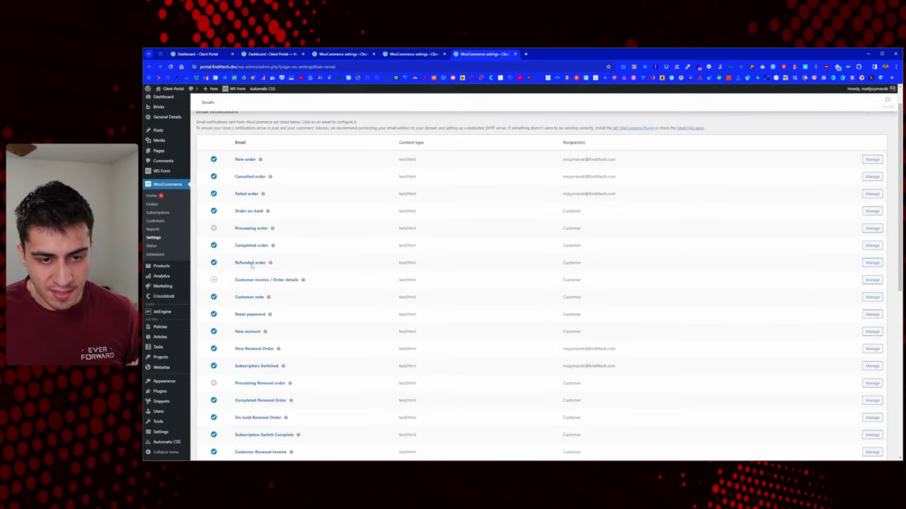
pyautogui.keyDown('ctrl'); pyautogui.click(253, 246); pyautogui.keyUp('ctrl')
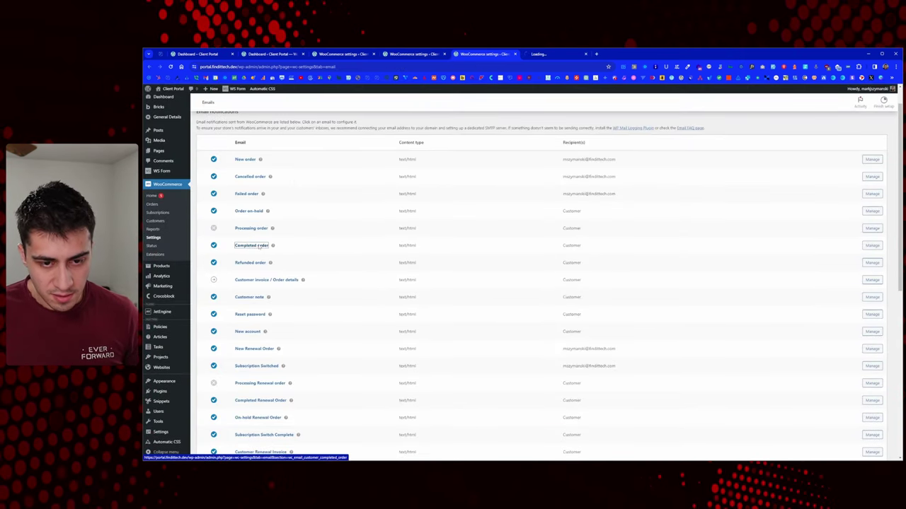
pyautogui.click(553, 54)
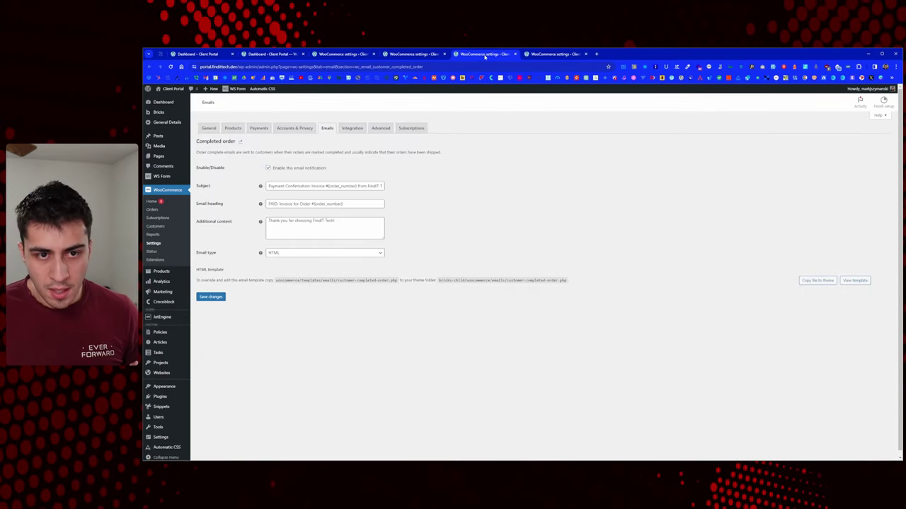
pyautogui.click(545, 55)
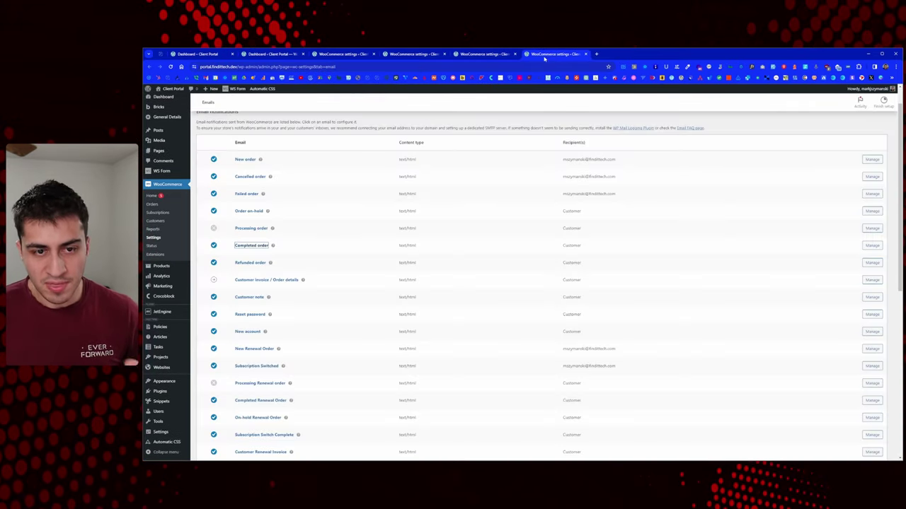
pyautogui.click(460, 55)
pyautogui.click(403, 55)
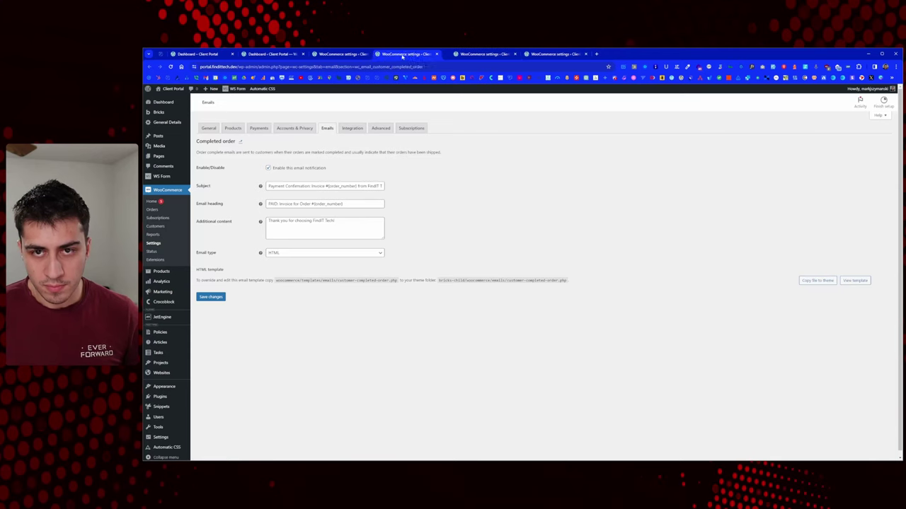
pyautogui.click(473, 55)
pyautogui.click(425, 54)
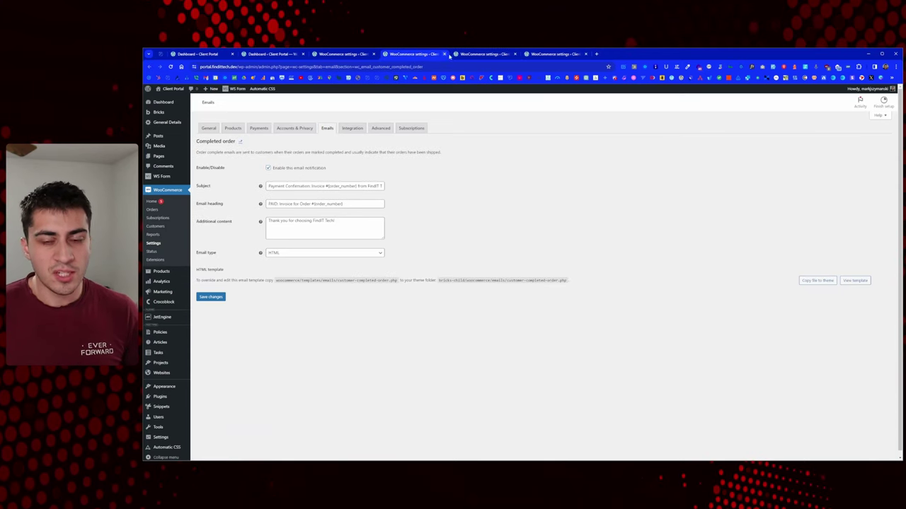
pyautogui.click(471, 54)
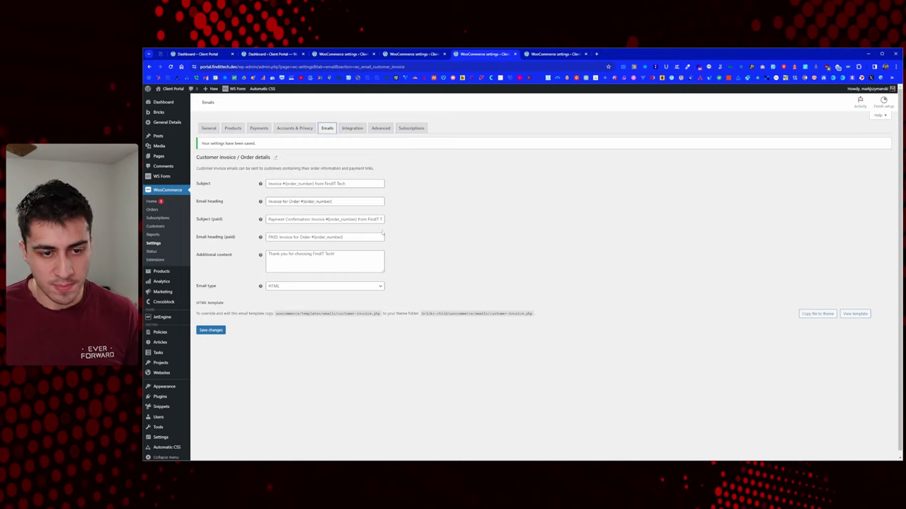
pyautogui.click(413, 53)
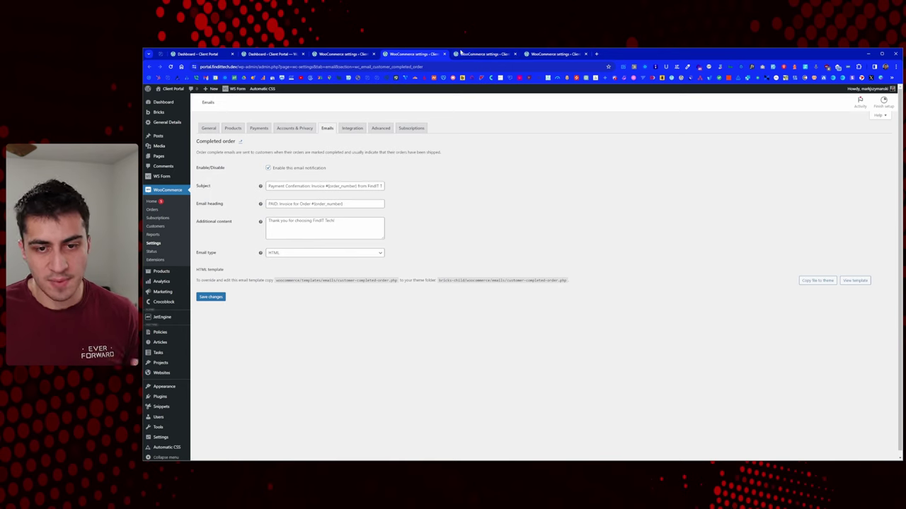
pyautogui.click(463, 53)
pyautogui.click(433, 54)
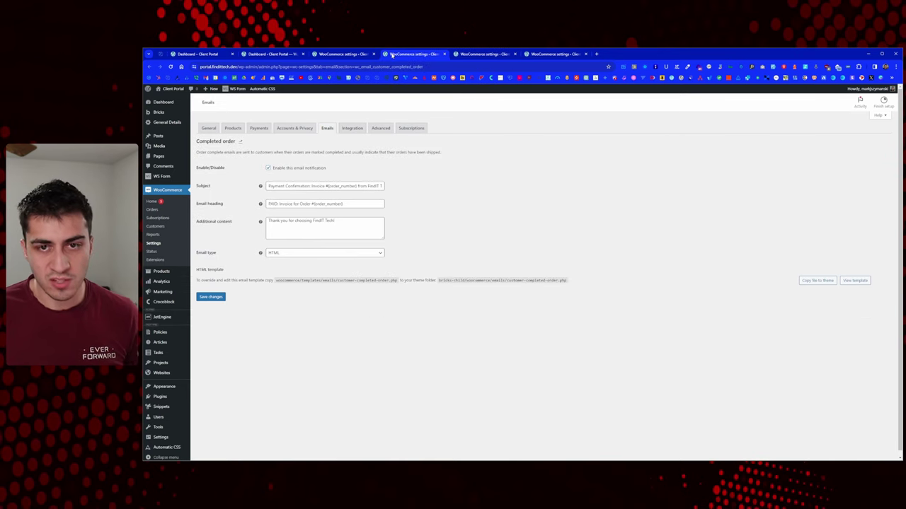
pyautogui.click(470, 53)
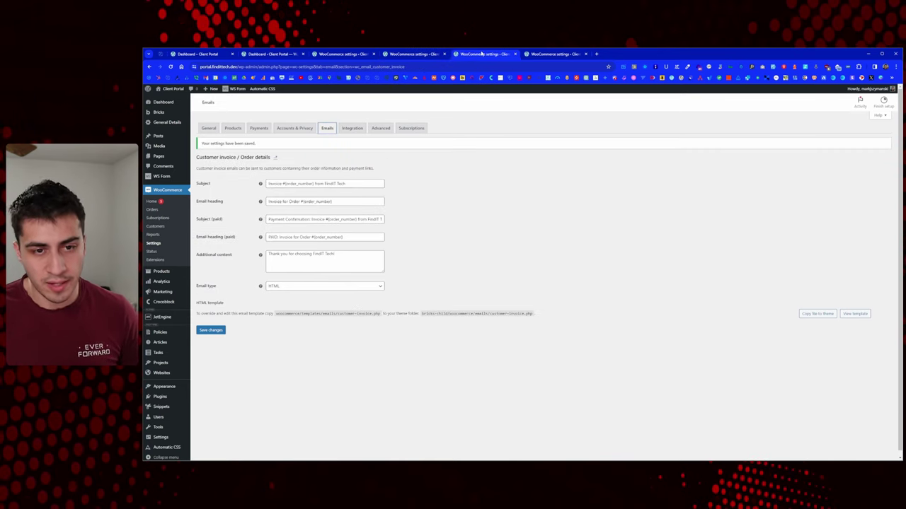
pyautogui.click(541, 54)
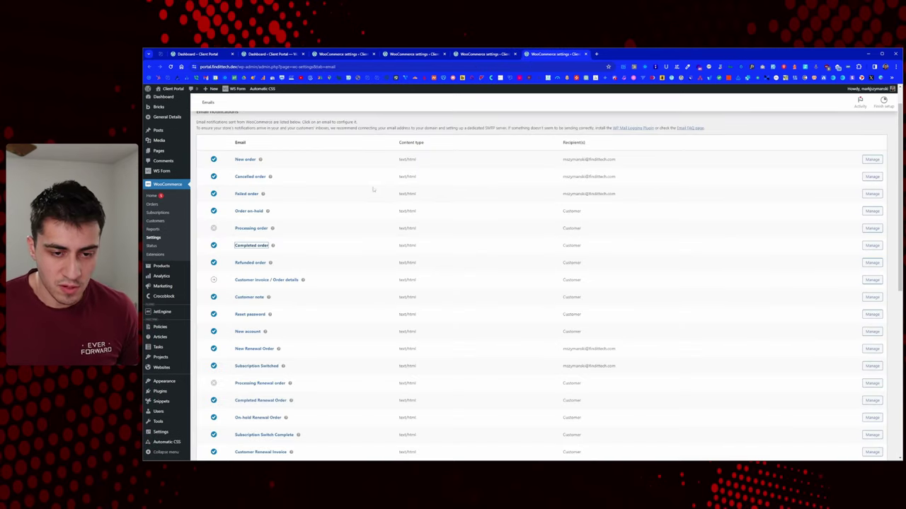
# - Open New Renewal Order settings in a new tab, review them, and return to the list
pyautogui.scroll(1, 373, 189)
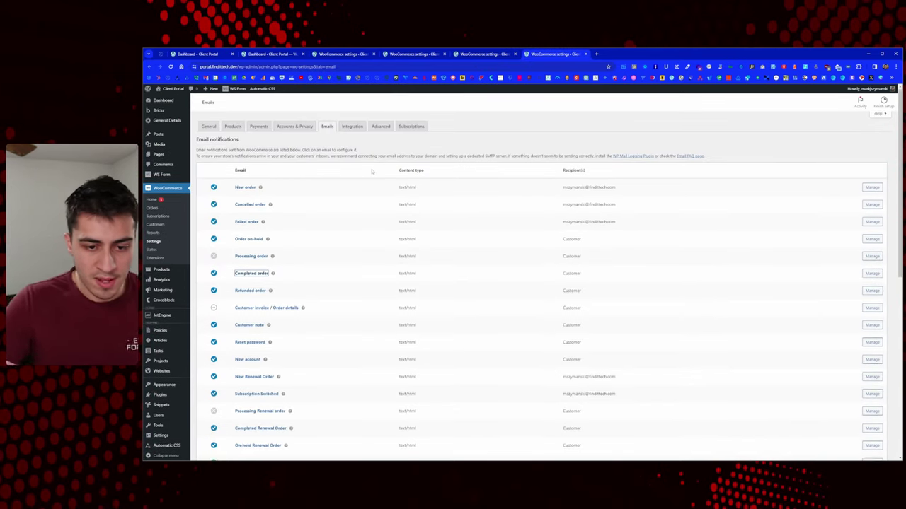
pyautogui.scroll(-2, 372, 171)
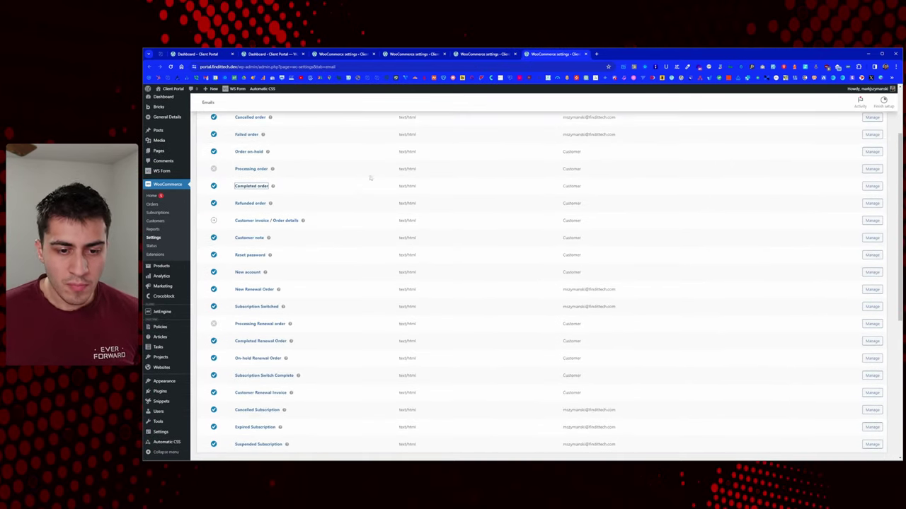
pyautogui.keyDown('ctrl'); pyautogui.click(253, 290); pyautogui.keyUp('ctrl')
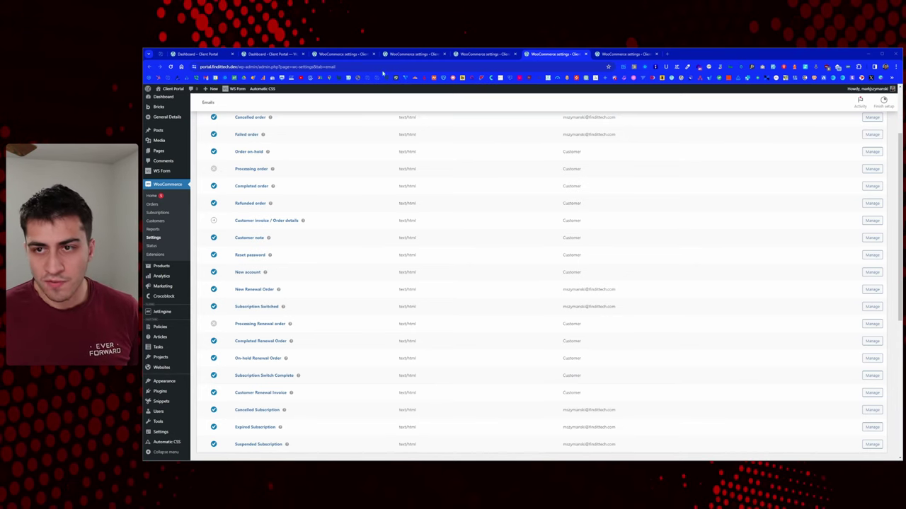
pyautogui.click(621, 54)
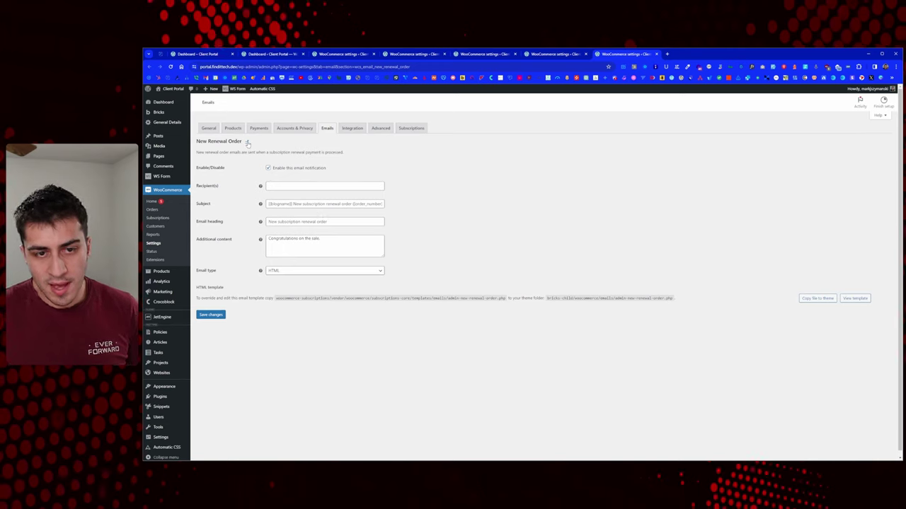
pyautogui.click(247, 142)
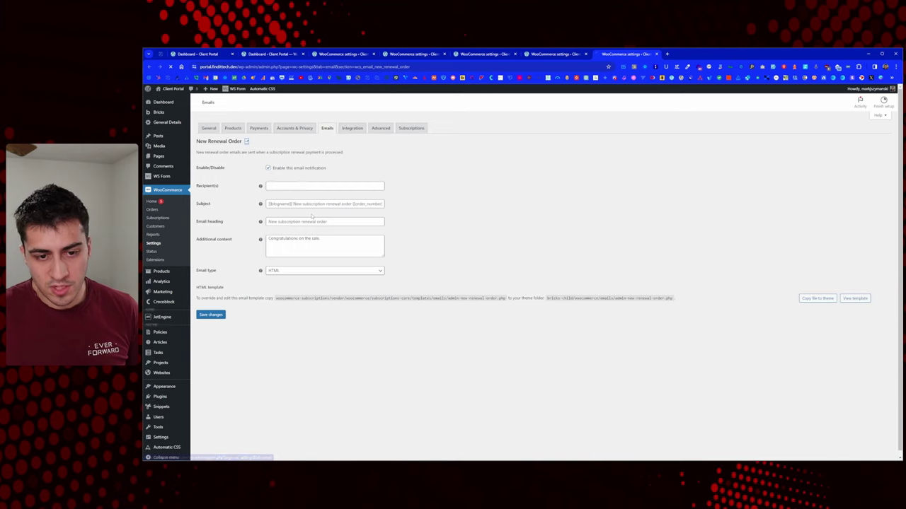
# - Look over the email notifications list, then switch to the other list tab at the top
pyautogui.scroll(-3, 326, 228)
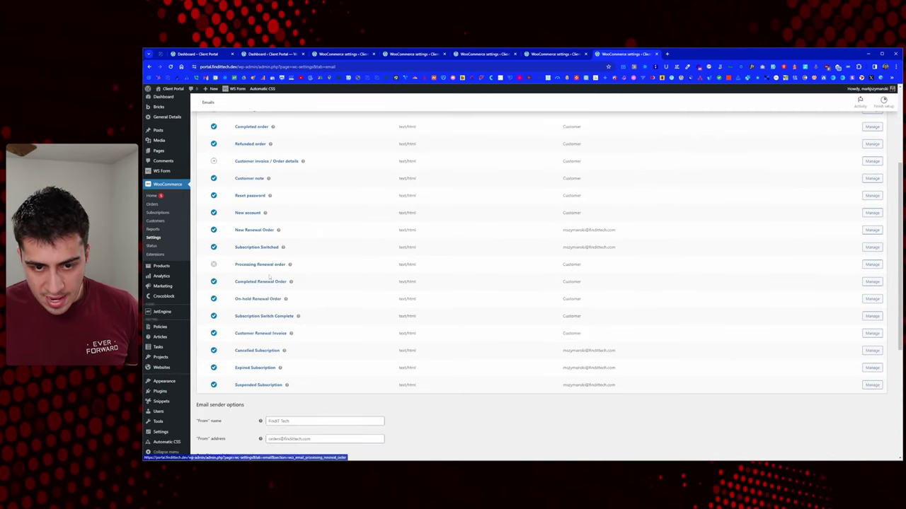
pyautogui.scroll(5, 266, 336)
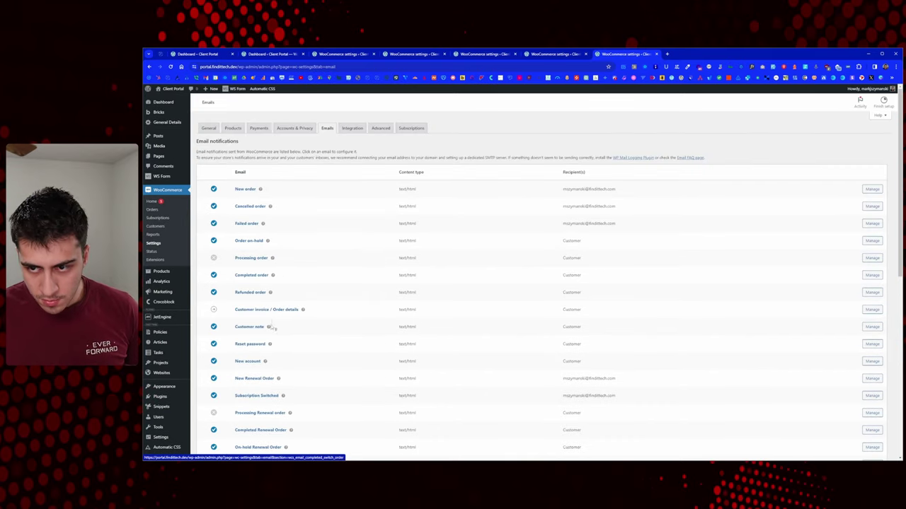
pyautogui.scroll(-1, 276, 307)
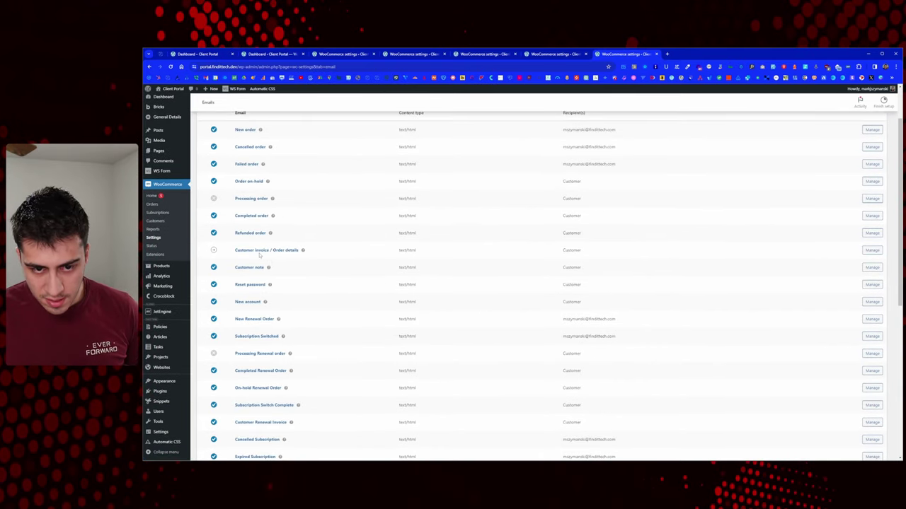
pyautogui.scroll(-1, 260, 254)
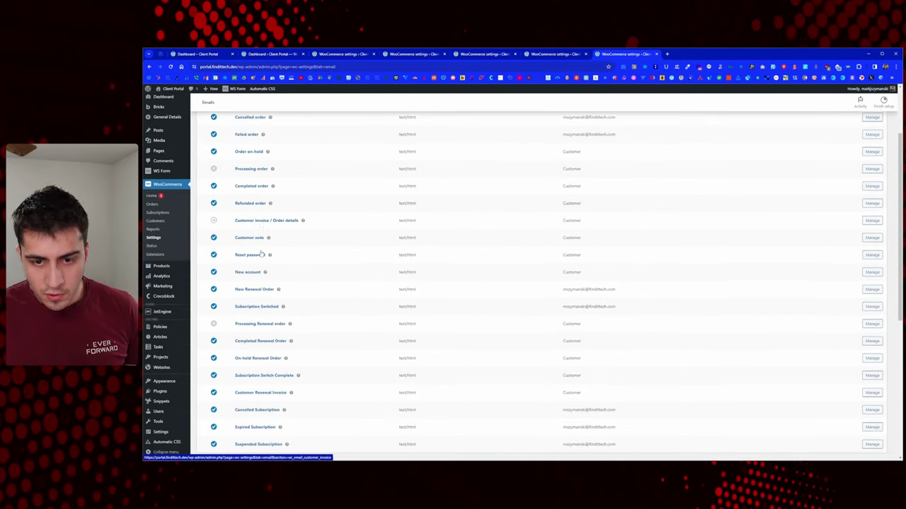
pyautogui.scroll(-2, 232, 224)
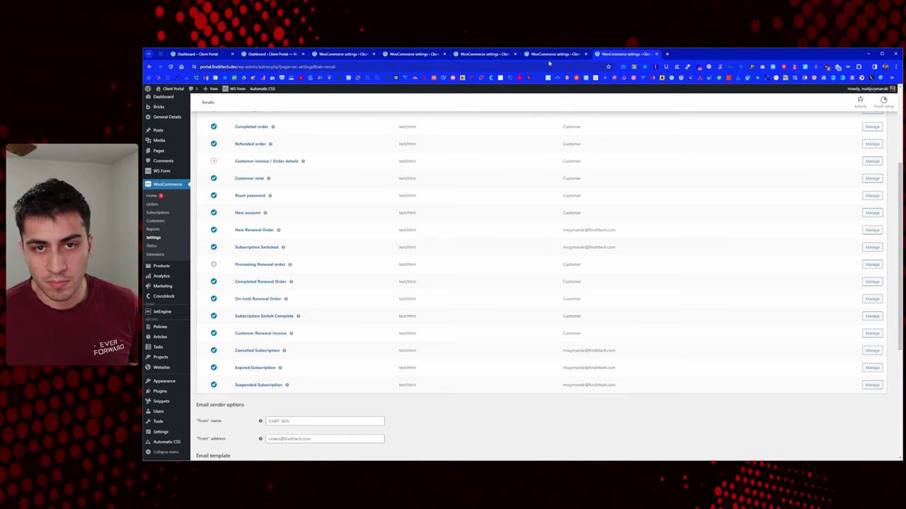
pyautogui.click(548, 57)
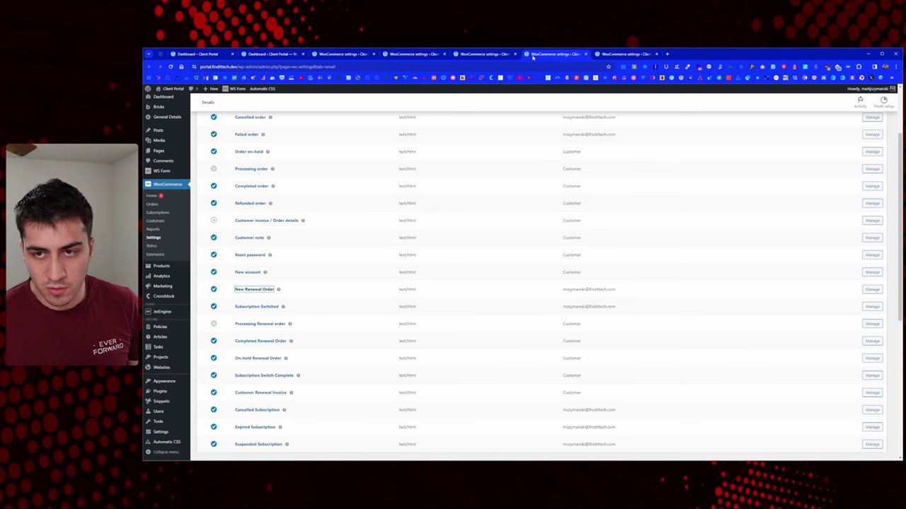
pyautogui.scroll(3, 368, 131)
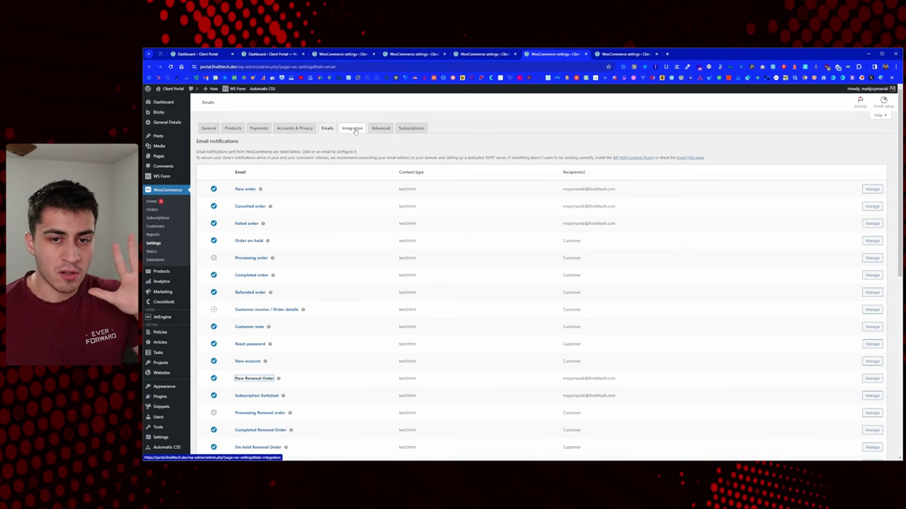
# - Bring up the Advanced page-setup settings and look back through the earlier WooCommerce settings tabs
pyautogui.click(356, 131)
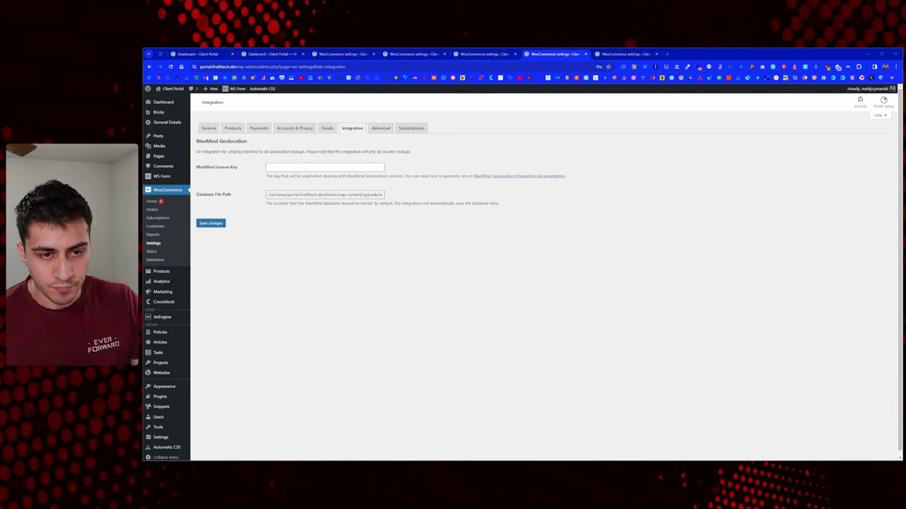
pyautogui.click(375, 130)
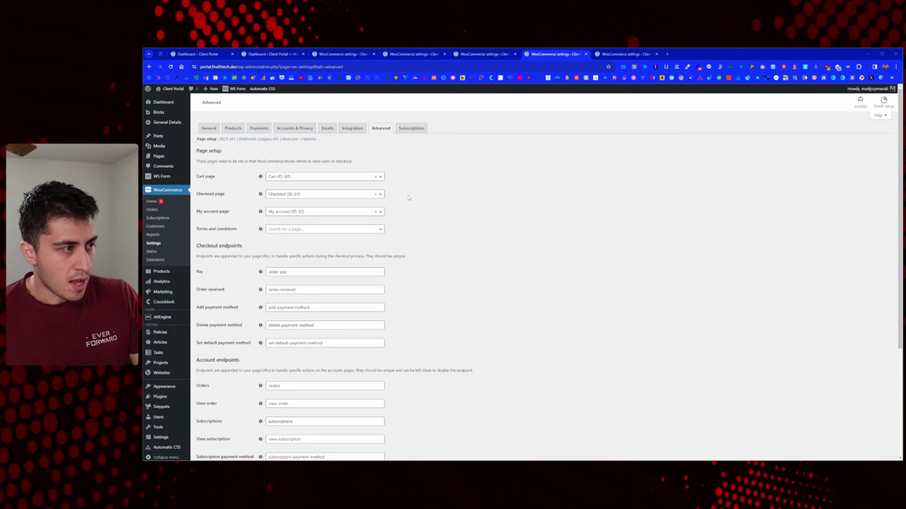
pyautogui.click(485, 55)
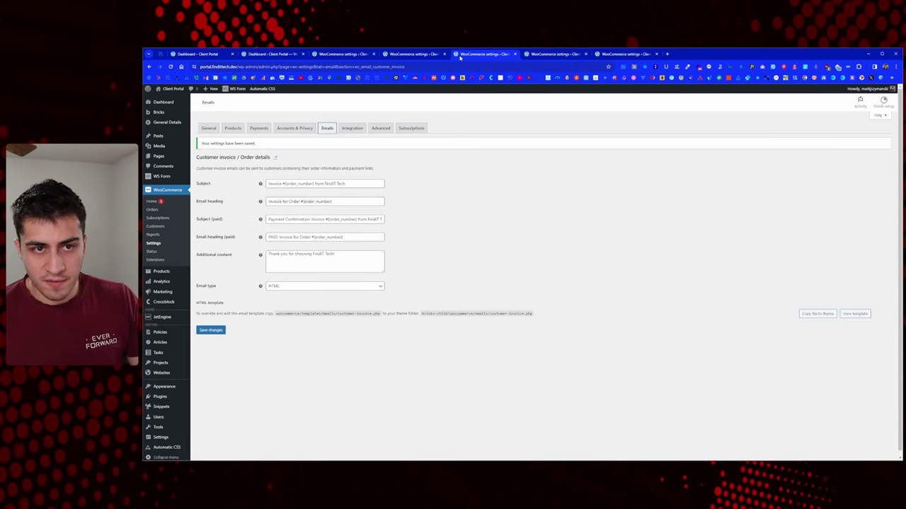
pyautogui.click(425, 55)
pyautogui.click(358, 56)
# - Close the surplus settings tabs, including Emails, leaving the dashboard and portal tabs open
pyautogui.click(373, 54)
pyautogui.click(373, 54)
pyautogui.click(373, 53)
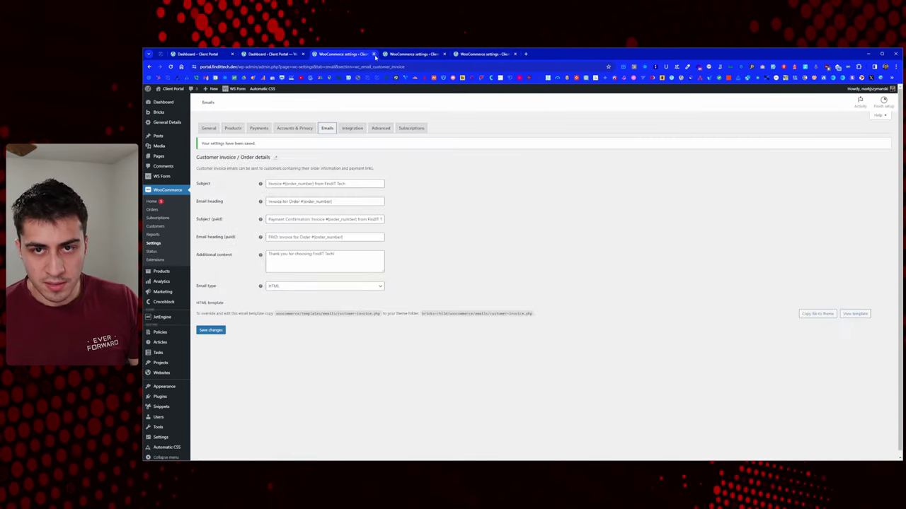
pyautogui.click(408, 55)
pyautogui.click(444, 54)
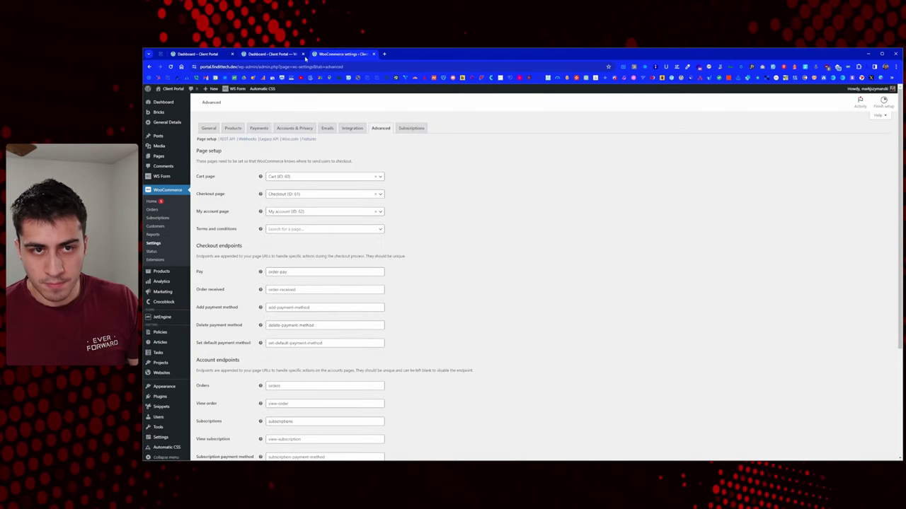
pyautogui.click(287, 54)
pyautogui.click(224, 56)
pyautogui.click(343, 54)
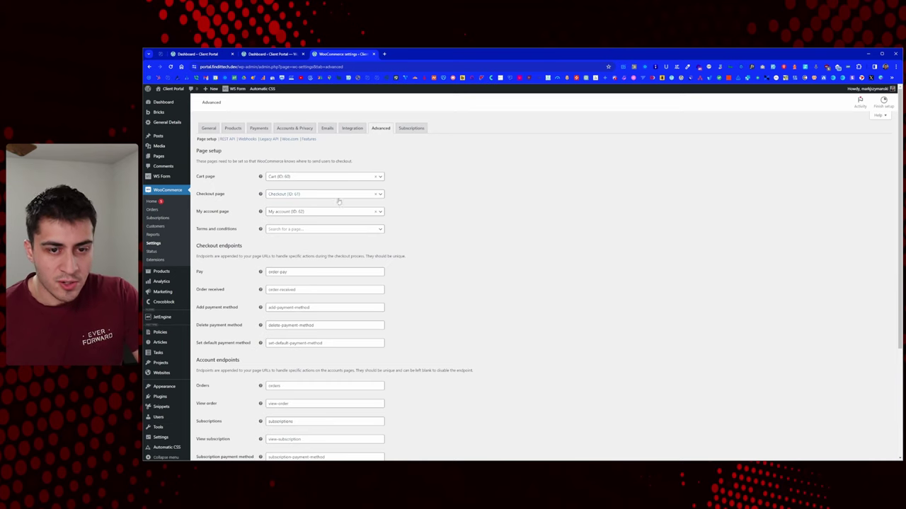
pyautogui.scroll(-1, 426, 178)
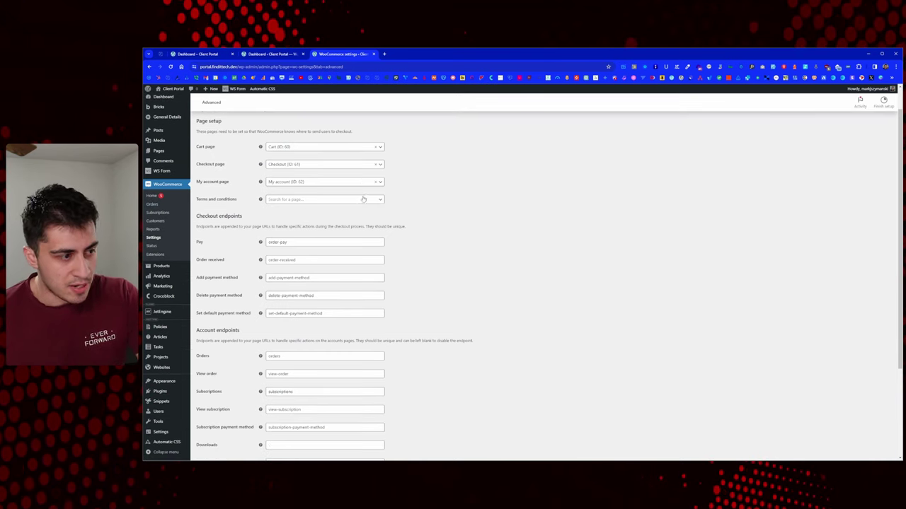
pyautogui.scroll(-2, 412, 215)
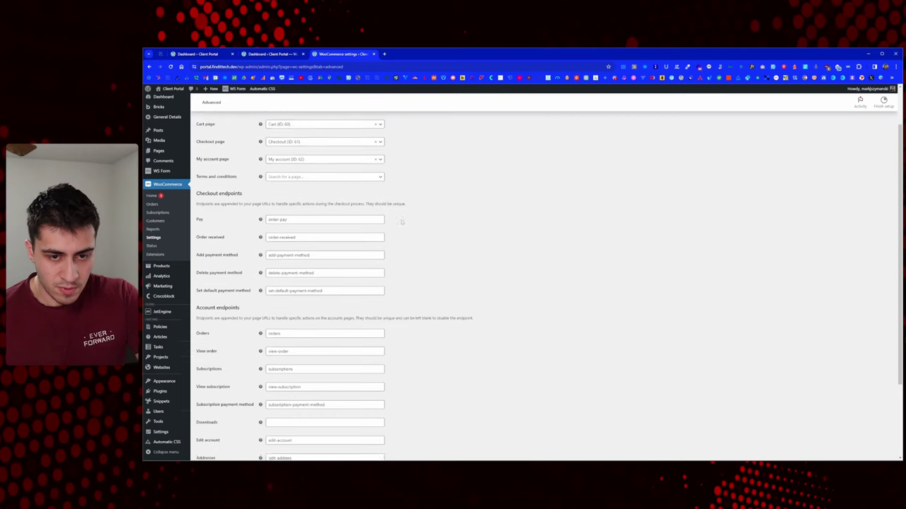
pyautogui.scroll(-1, 412, 215)
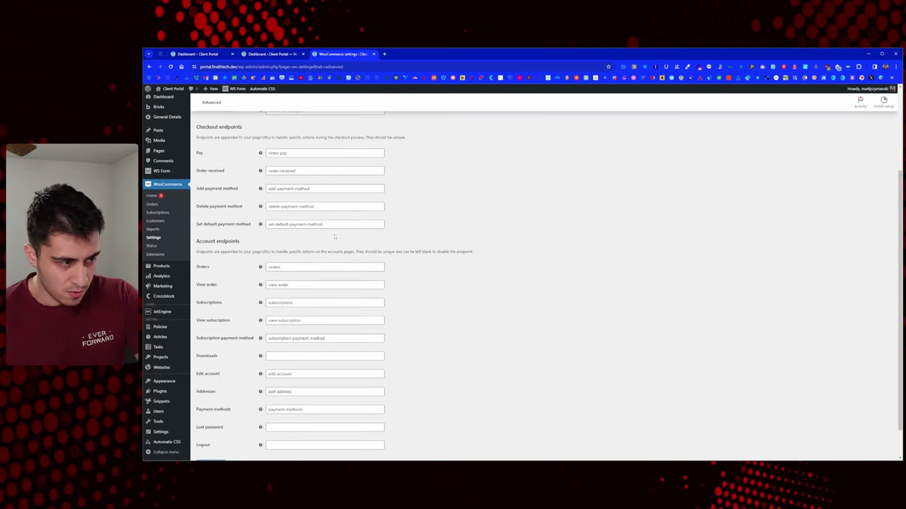
pyautogui.scroll(-1, 352, 266)
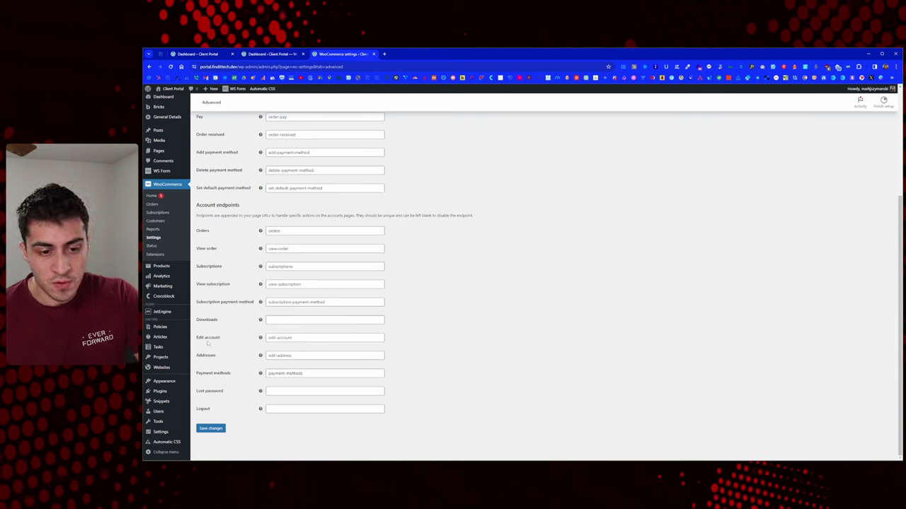
pyautogui.click(285, 320)
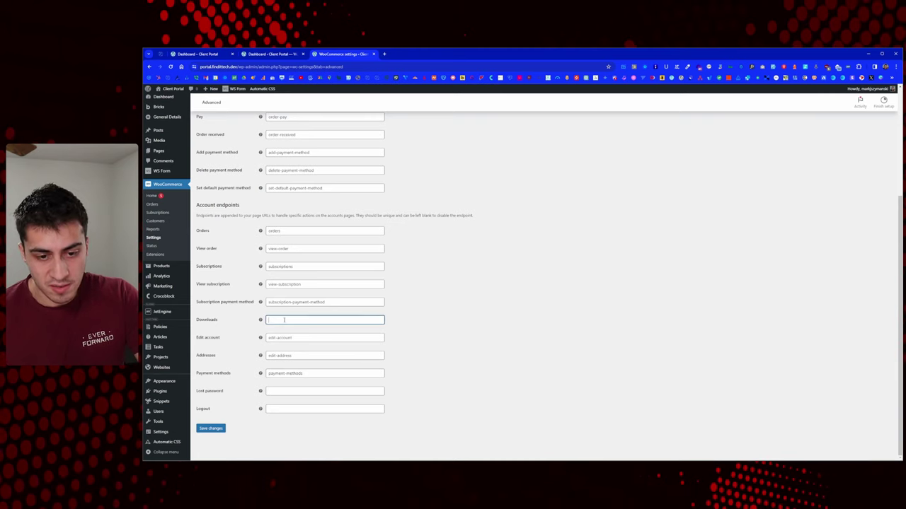
pyautogui.click(292, 394)
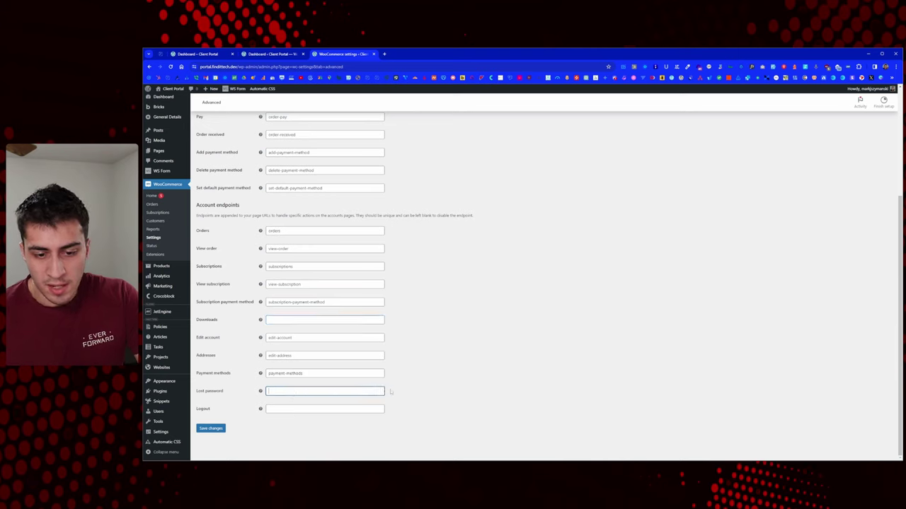
pyautogui.click(401, 391)
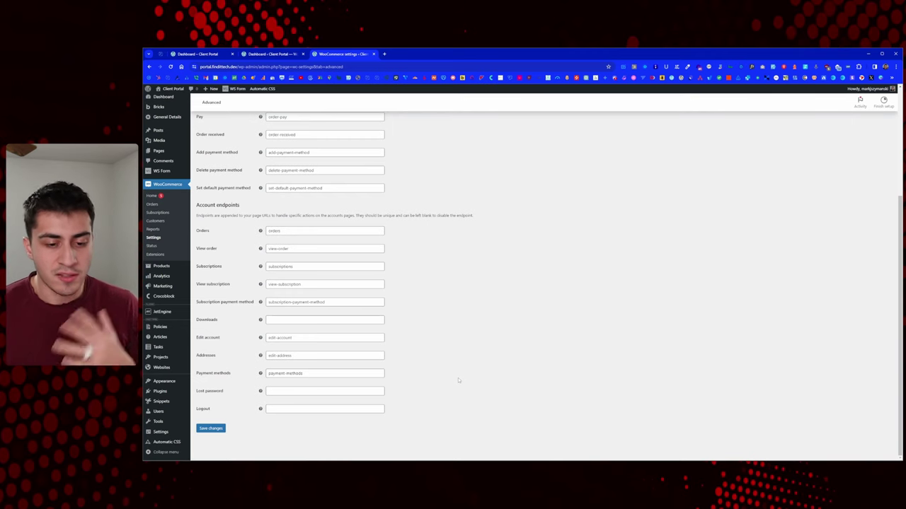
pyautogui.scroll(5, 402, 368)
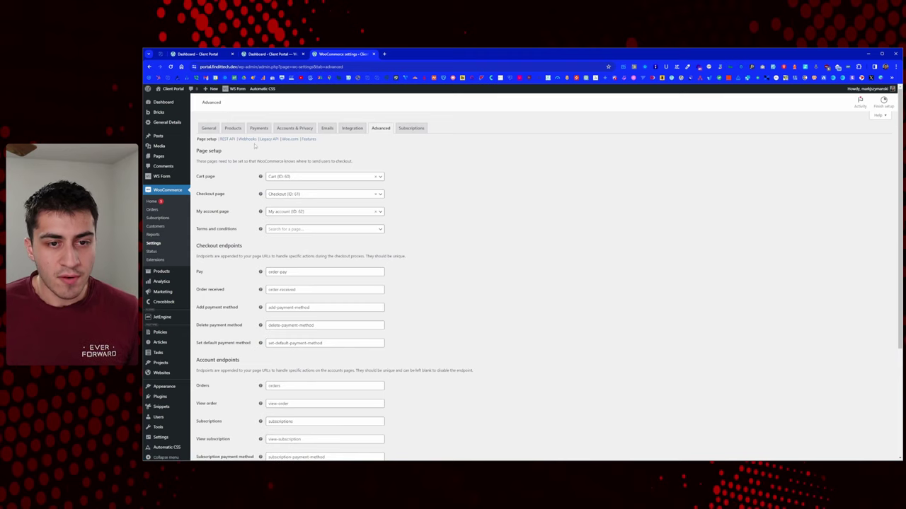
# - Look over Advanced > Features, then switch to Subscriptions, where both button texts read 'Sign up now'
pyautogui.click(309, 139)
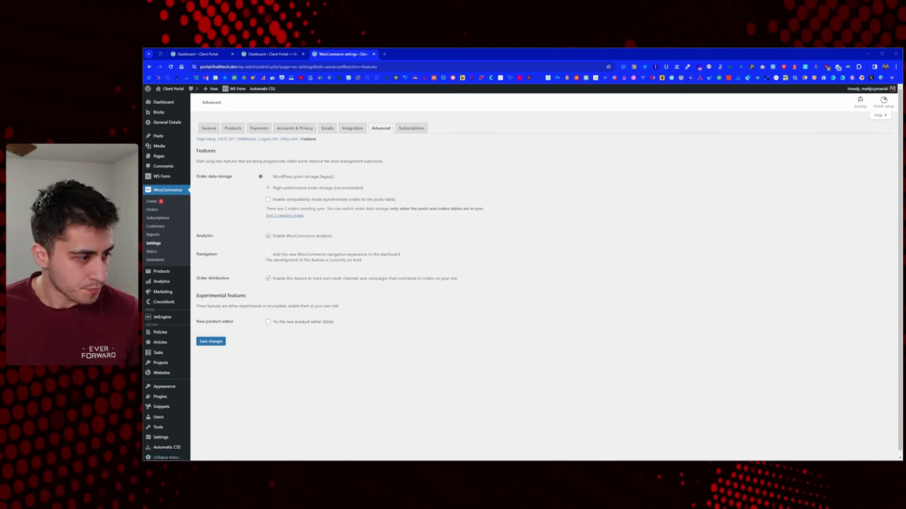
pyautogui.click(422, 129)
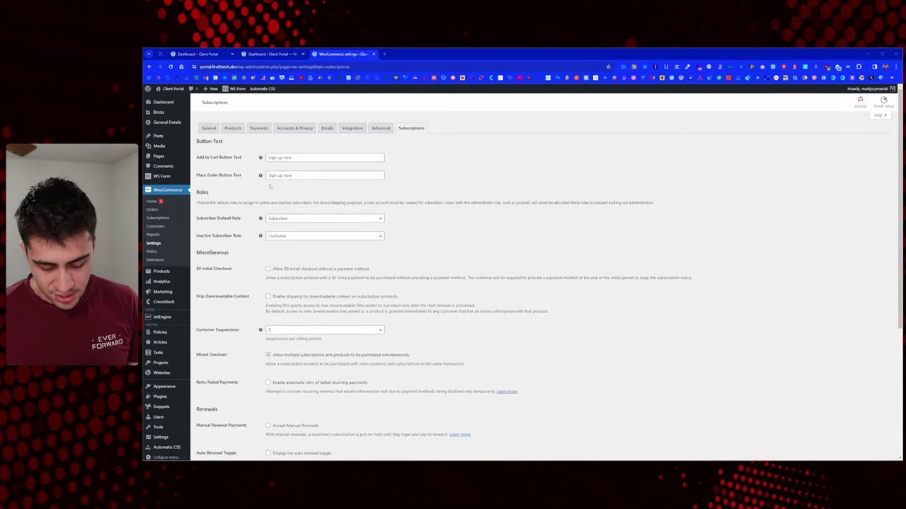
# - Empty the Add to Cart and Place Order button-text fields so both fall back to Subscribe
pyautogui.click(304, 158)
pyautogui.hotkey('ctrl', 'shift', 'Left')
pyautogui.hotkey('ctrl', 'shift', 'Left')
pyautogui.hotkey('ctrl', 'shift', 'Left')
pyautogui.press('BackSpace')
pyautogui.press('Tab')
pyautogui.press('BackSpace')
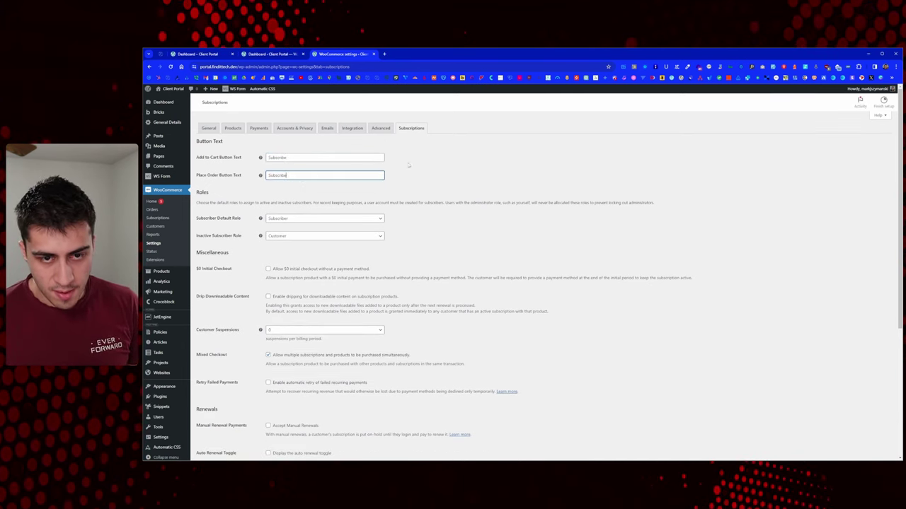
pyautogui.scroll(-1, 311, 166)
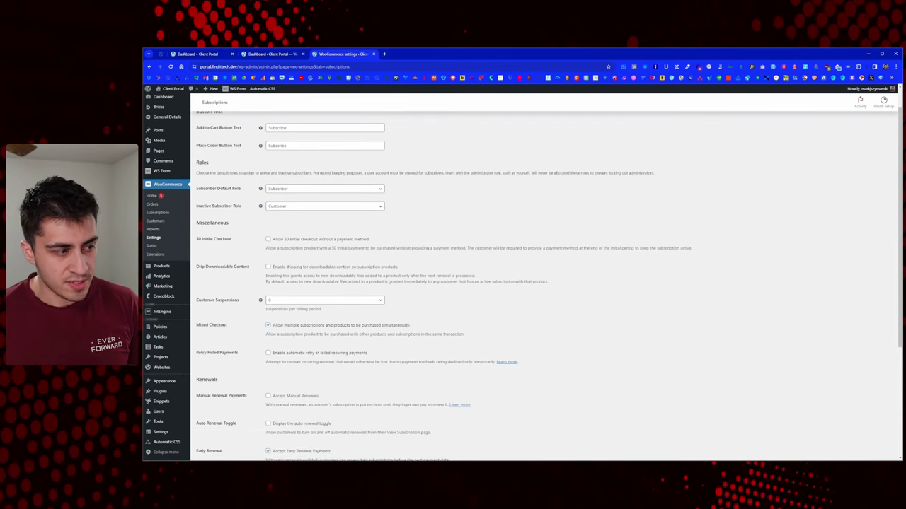
pyautogui.scroll(-2, 372, 248)
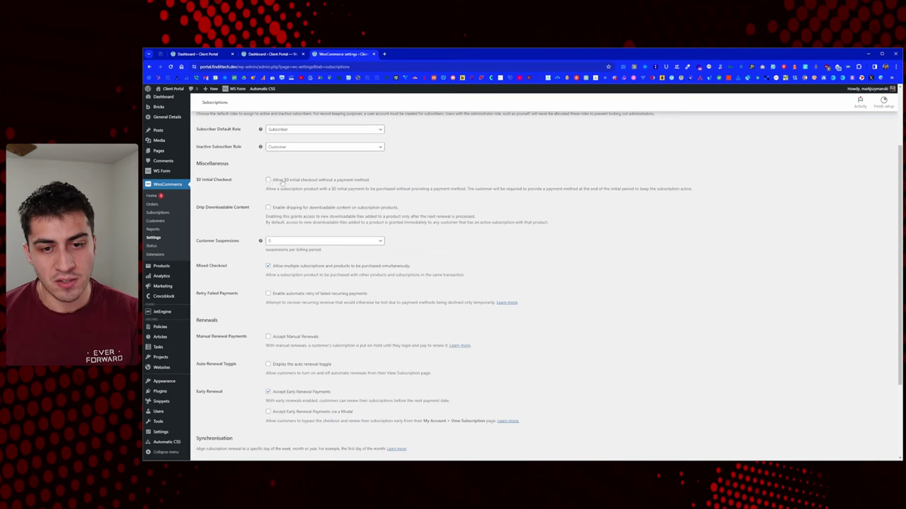
pyautogui.moveTo(313, 189); pyautogui.dragTo(506, 189)
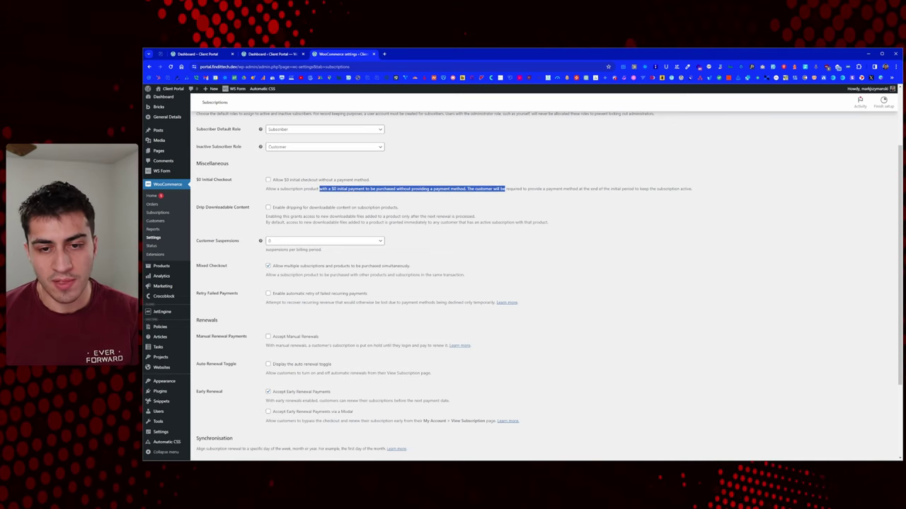
pyautogui.click(534, 189)
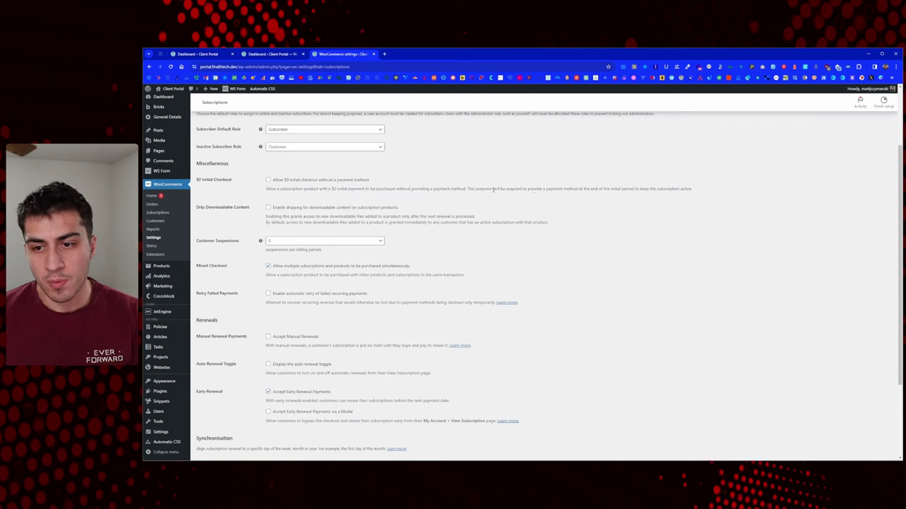
pyautogui.moveTo(467, 189); pyautogui.dragTo(635, 189)
pyautogui.click(634, 189)
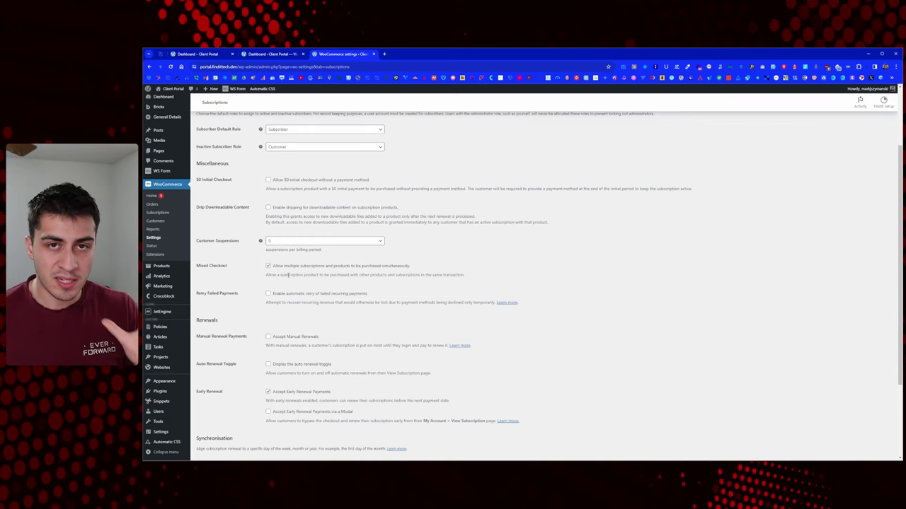
pyautogui.moveTo(290, 275); pyautogui.dragTo(379, 275)
pyautogui.click(342, 275)
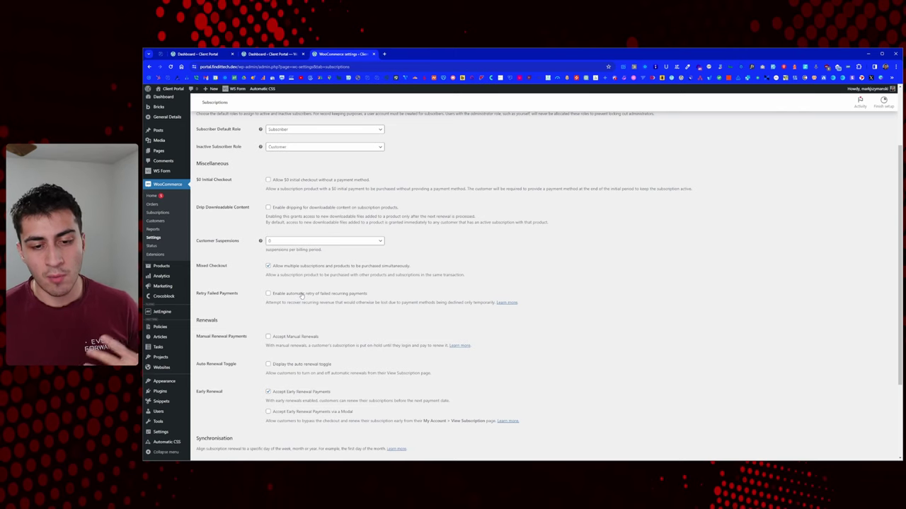
# - Turn on Retry Failed Payments and look through the Renewals, Synchronisation and Switching options
pyautogui.click(303, 294)
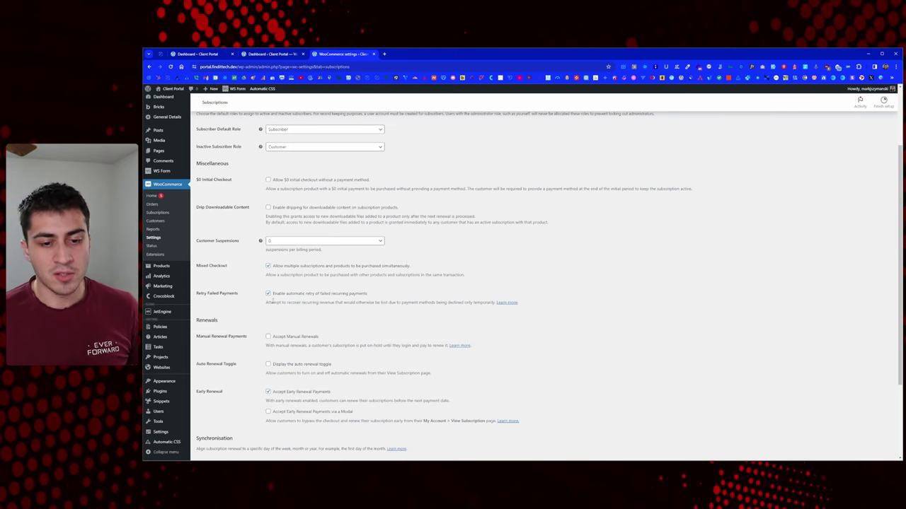
pyautogui.scroll(-2, 273, 301)
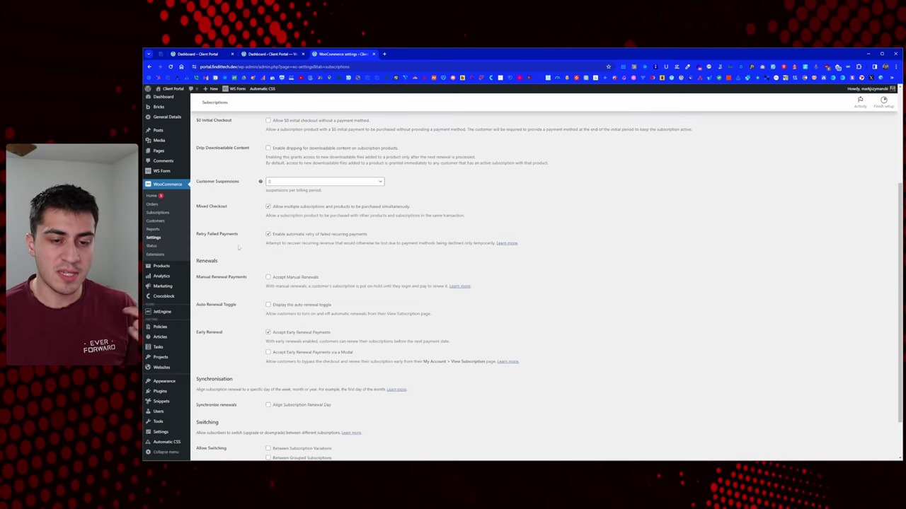
pyautogui.scroll(-2, 233, 242)
pyautogui.scroll(-1, 226, 243)
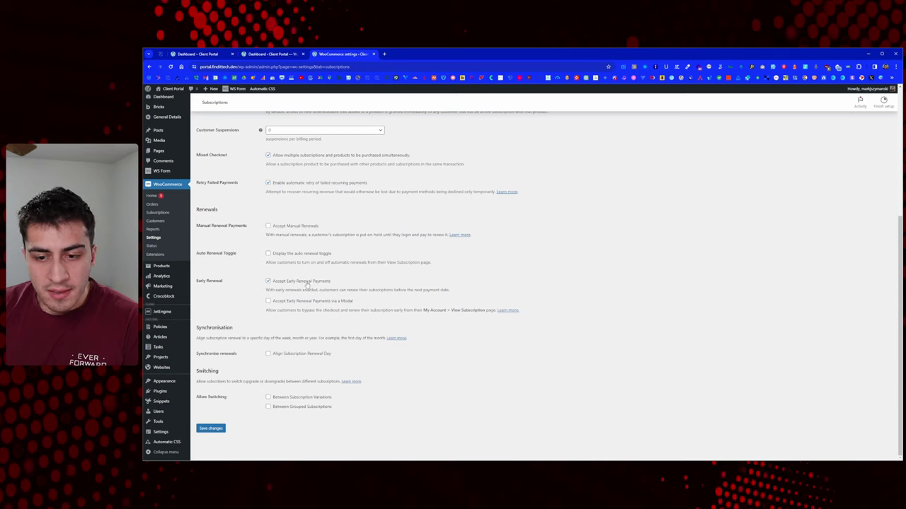
# - Untick Accept Early Renewal Payments, enable Align Subscription Renewal Day, and expand Prorate First Renewal
pyautogui.click(307, 283)
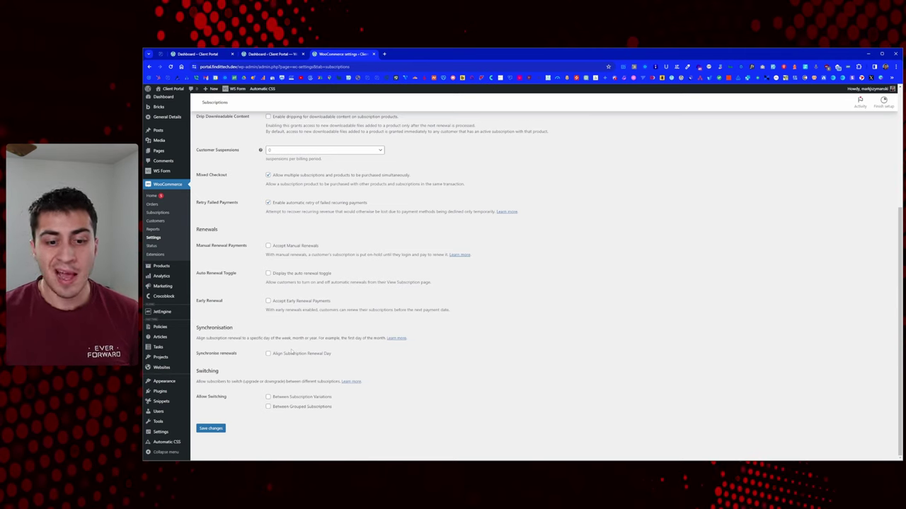
pyautogui.click(292, 353)
pyautogui.click(297, 371)
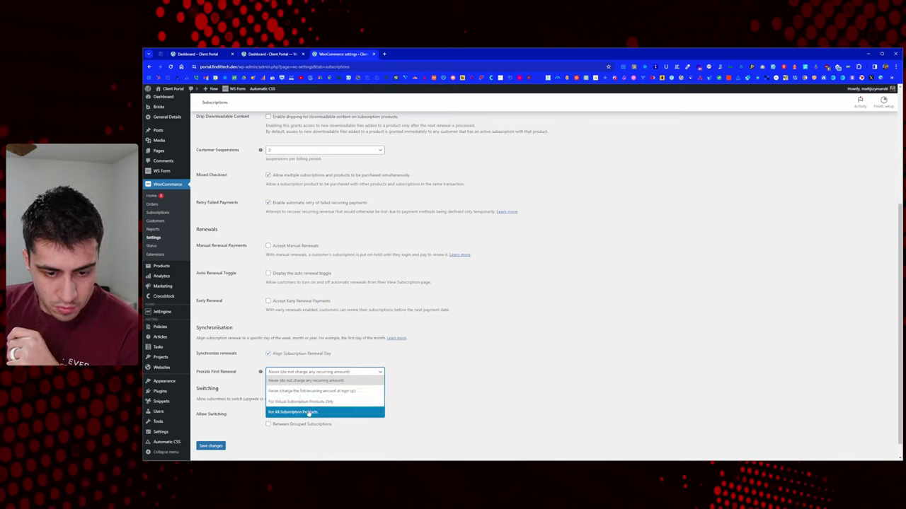
# - Choose 'For All Subscription Products' for Prorate First Renewal and save the subscription settings
pyautogui.click(294, 414)
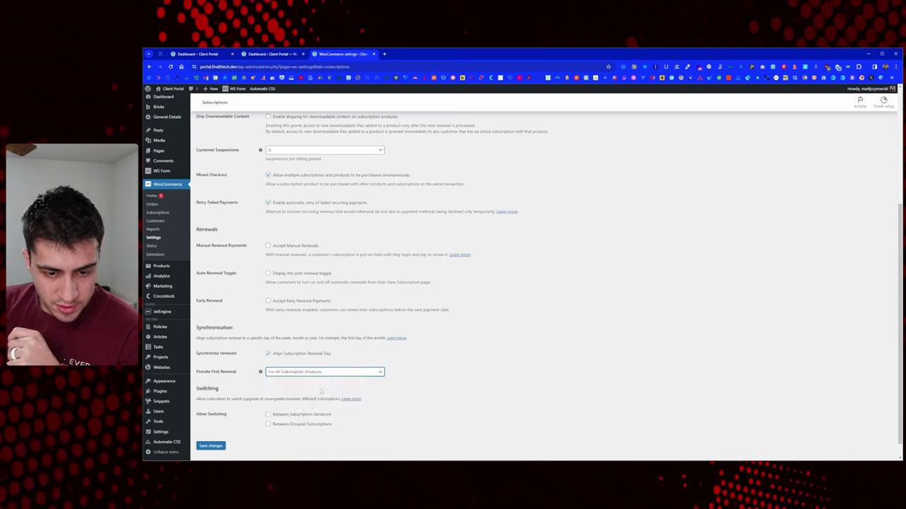
pyautogui.click(212, 446)
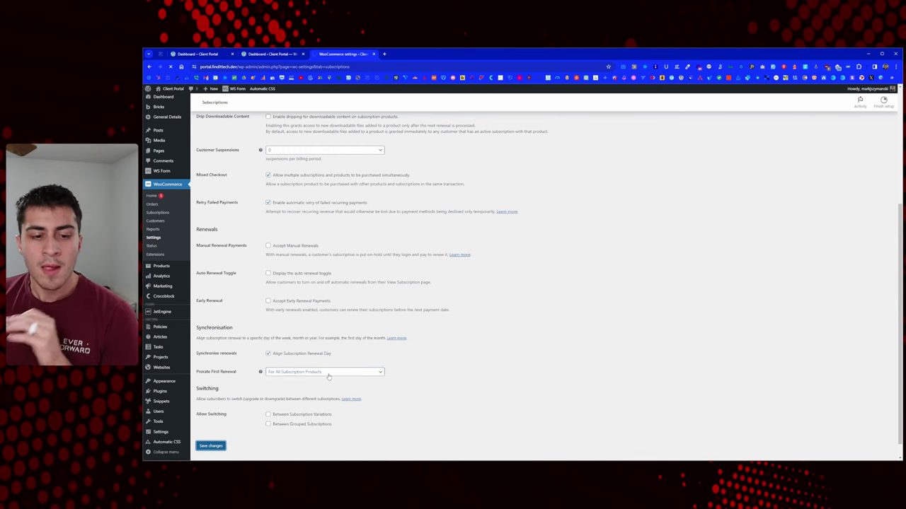
pyautogui.scroll(-5, 427, 394)
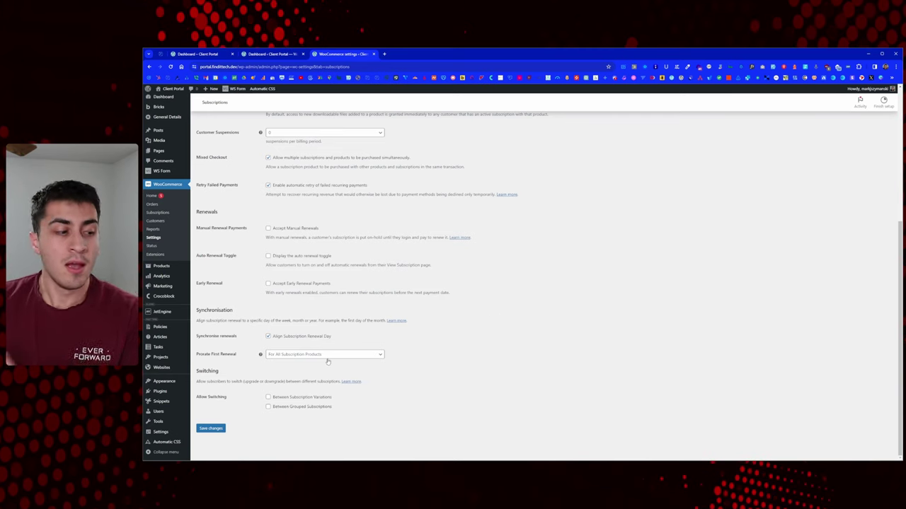
# - Move focus to Save changes to resubmit the subscription settings
pyautogui.press('Tab')
# - Submit the settings, check the portal's empty billing address on Addresses, then go to Orders
pyautogui.press('Return')
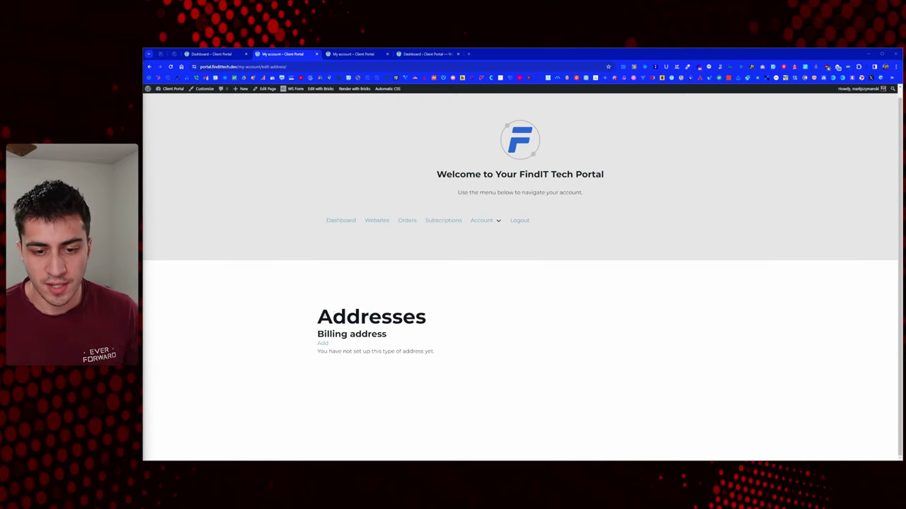
pyautogui.moveTo(311, 312); pyautogui.dragTo(451, 352)
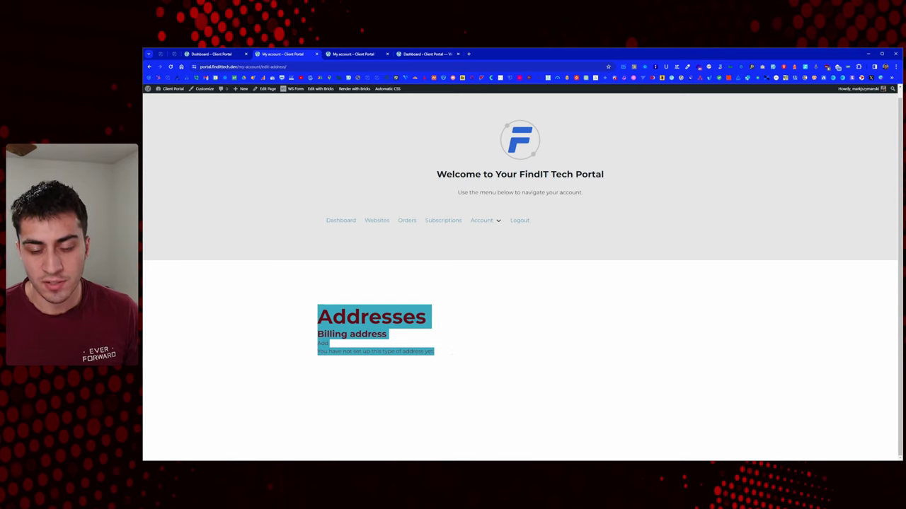
pyautogui.click(426, 344)
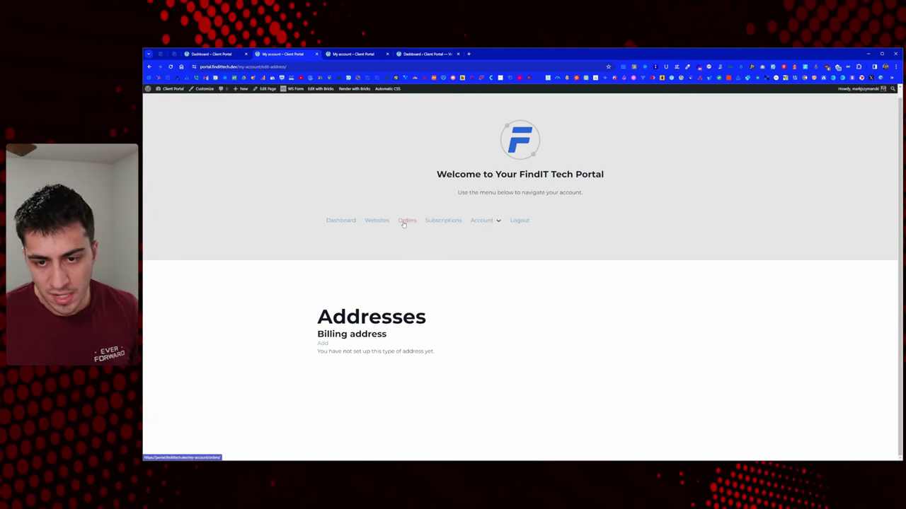
pyautogui.click(406, 221)
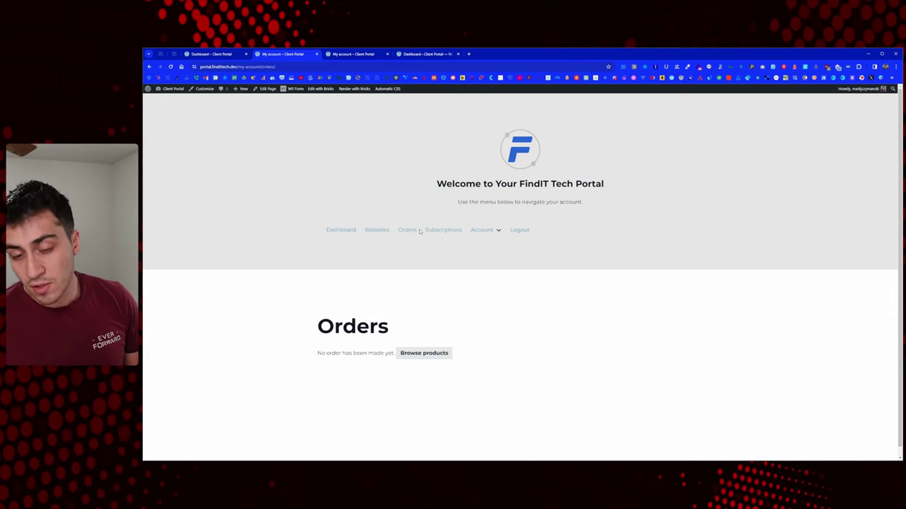
# - Go to the My Account Subscriptions section, which reports no active subscriptions
pyautogui.click(449, 233)
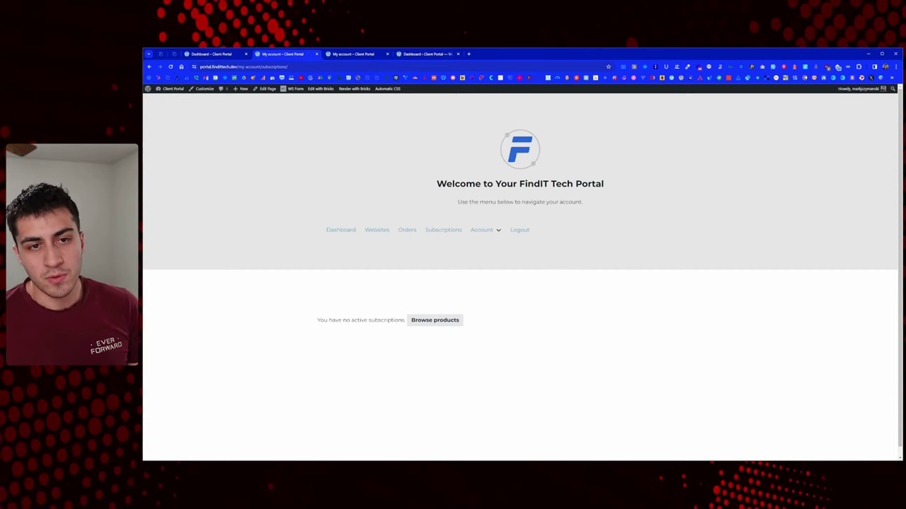
# - Load the /cart page and add UX Design to the cart
pyautogui.click(512, 67)
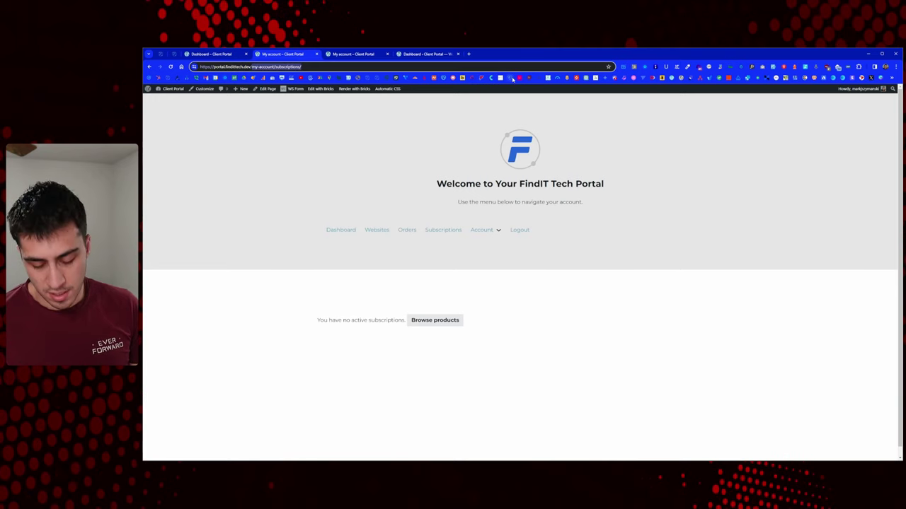
pyautogui.write('cart')
pyautogui.press('Return')
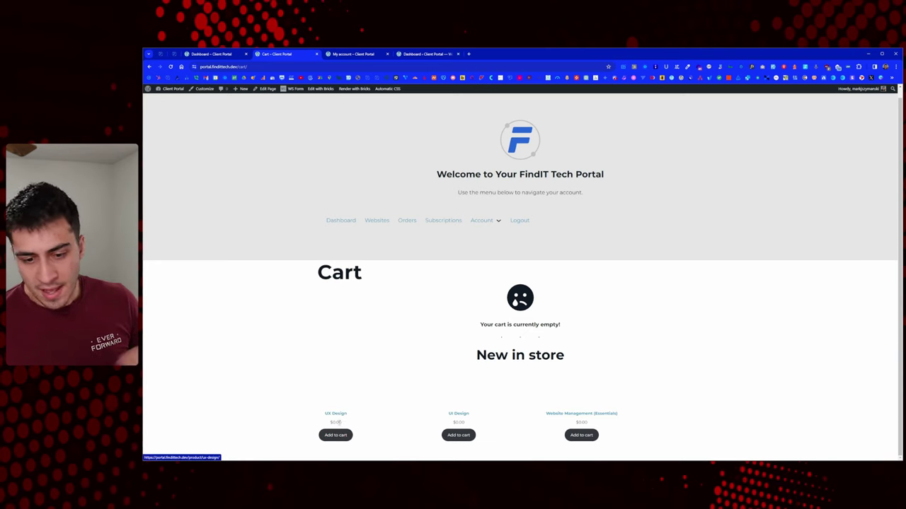
pyautogui.click(345, 435)
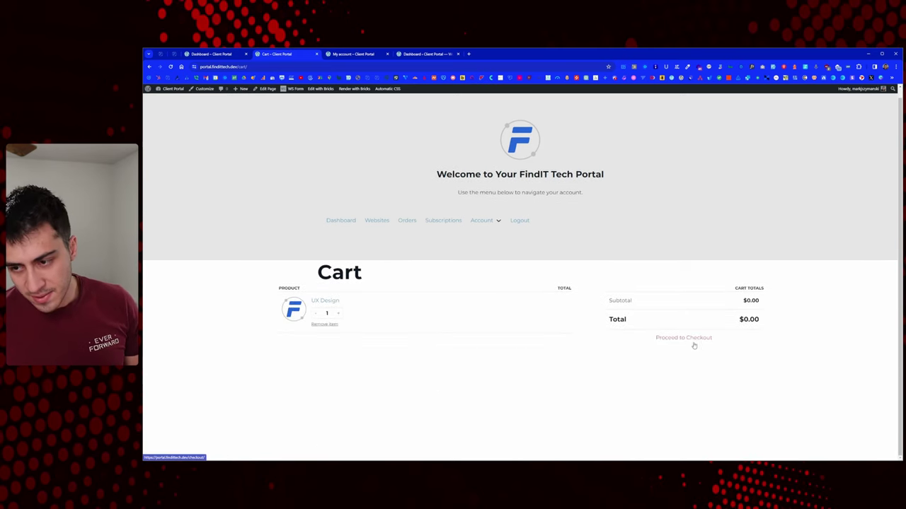
# - Preview checkout, then return to the cart showing UX Design at $0.00
pyautogui.click(682, 339)
pyautogui.scroll(-3, 682, 340)
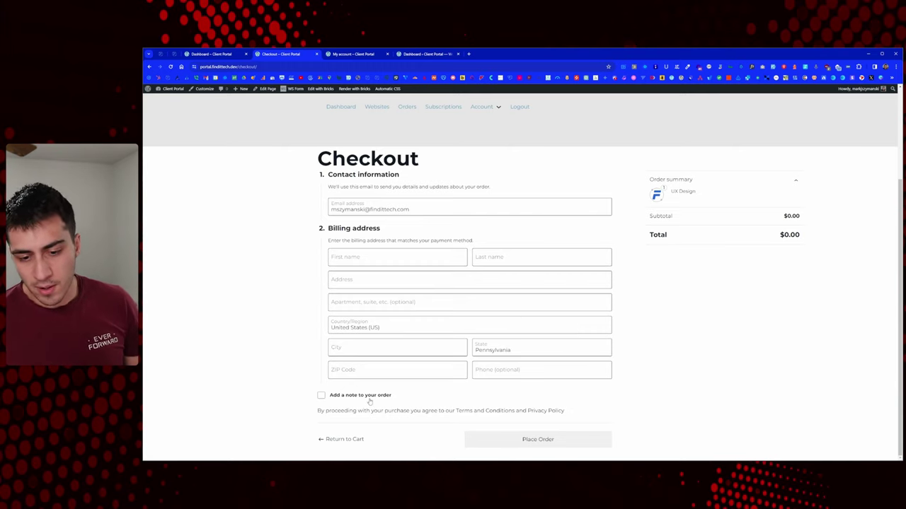
pyautogui.click(342, 440)
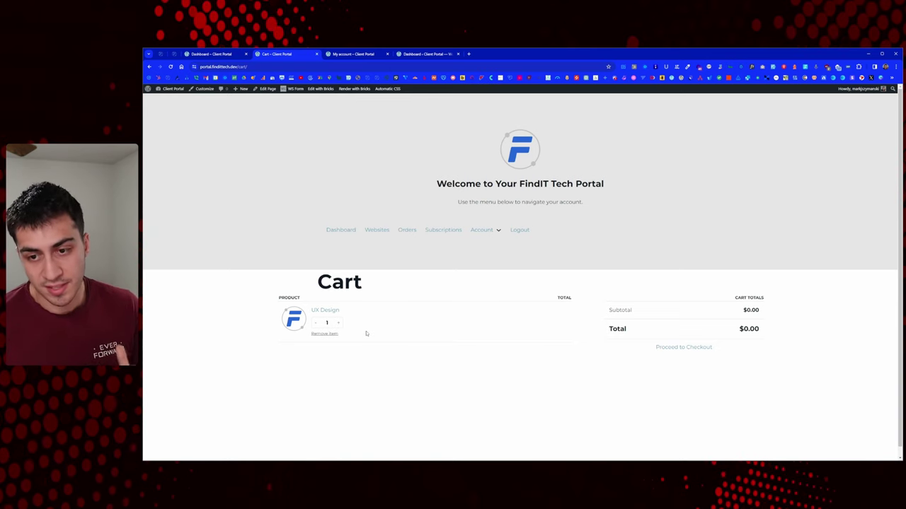
# - Open the account's Orders page and highlight its 'No order has been made yet' message
pyautogui.click(412, 230)
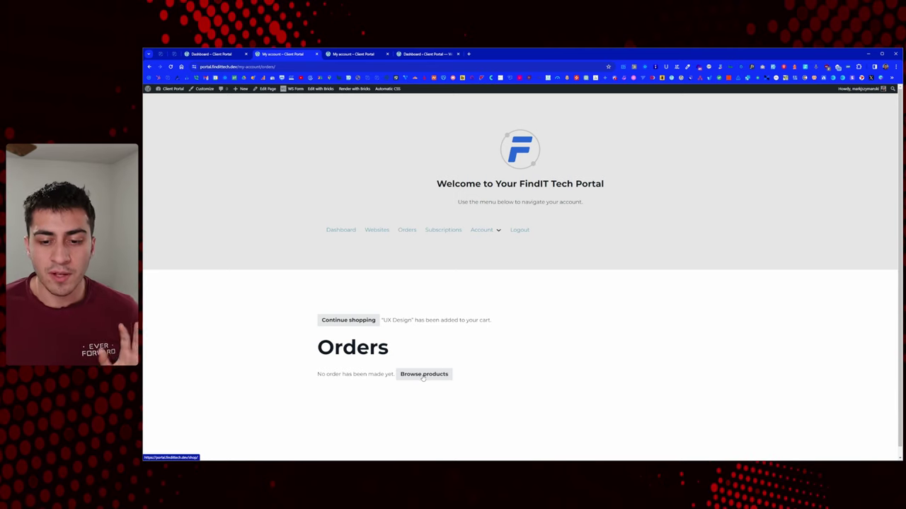
pyautogui.moveTo(319, 375); pyautogui.dragTo(523, 382)
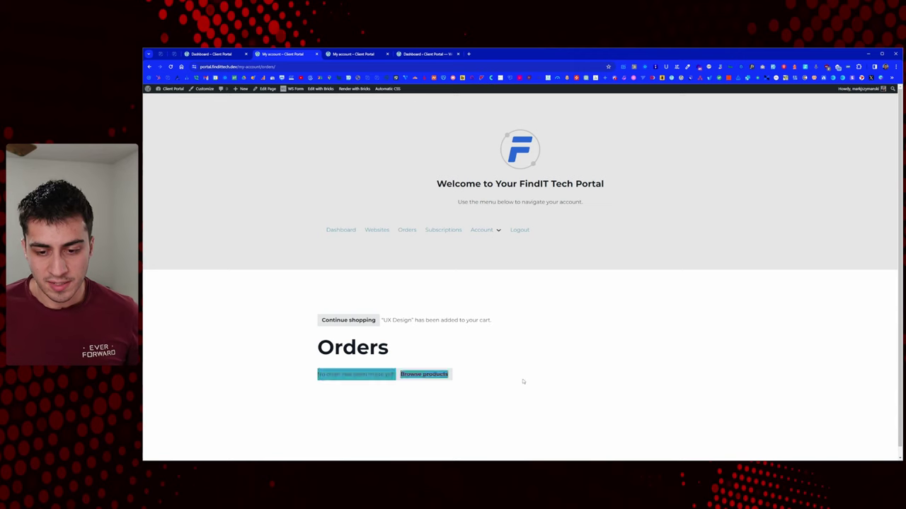
pyautogui.click(522, 382)
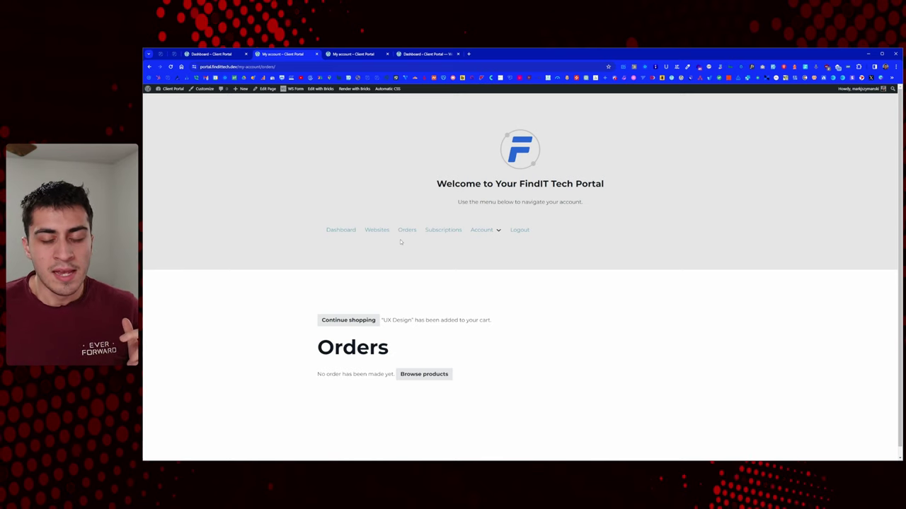
# - Go from the cart to the portal's /shop page and show its technologies in Wappalyzer
pyautogui.click(350, 327)
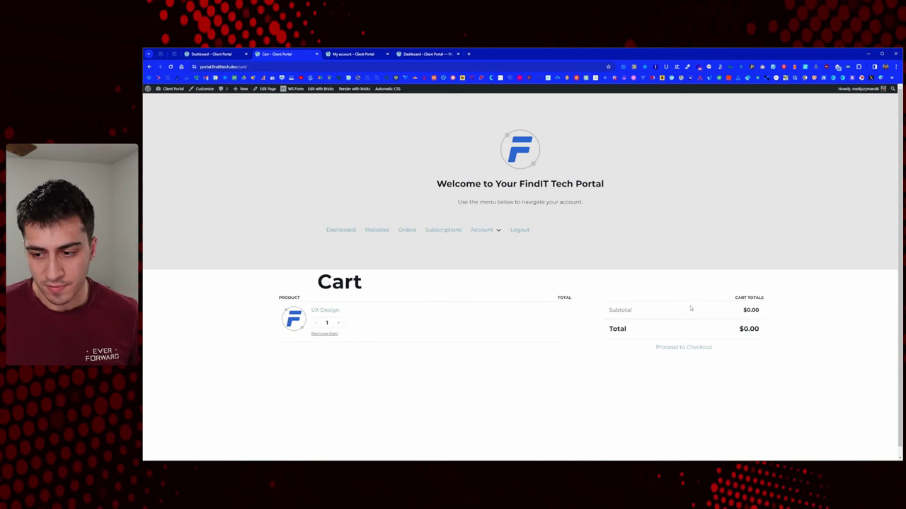
pyautogui.scroll(-1, 690, 308)
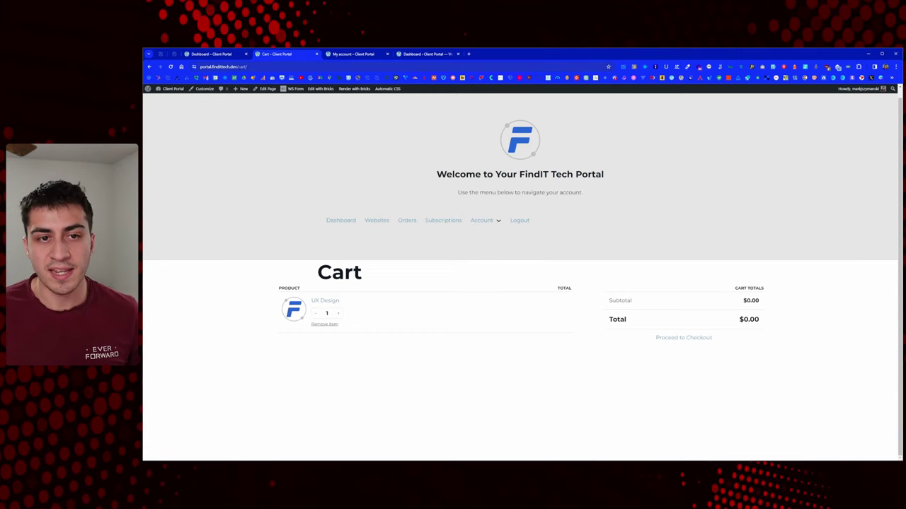
pyautogui.hotkey('ctrl', 'l')
pyautogui.press('End')
pyautogui.press('BackSpace')
pyautogui.press('BackSpace')
pyautogui.press('BackSpace')
pyautogui.press('BackSpace')
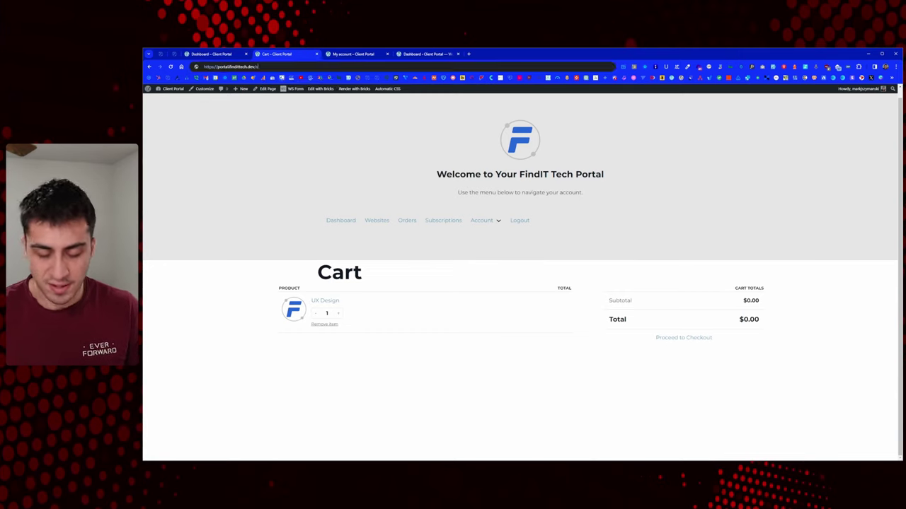
pyautogui.press('BackSpace')
pyautogui.write('shop')
pyautogui.press('Return')
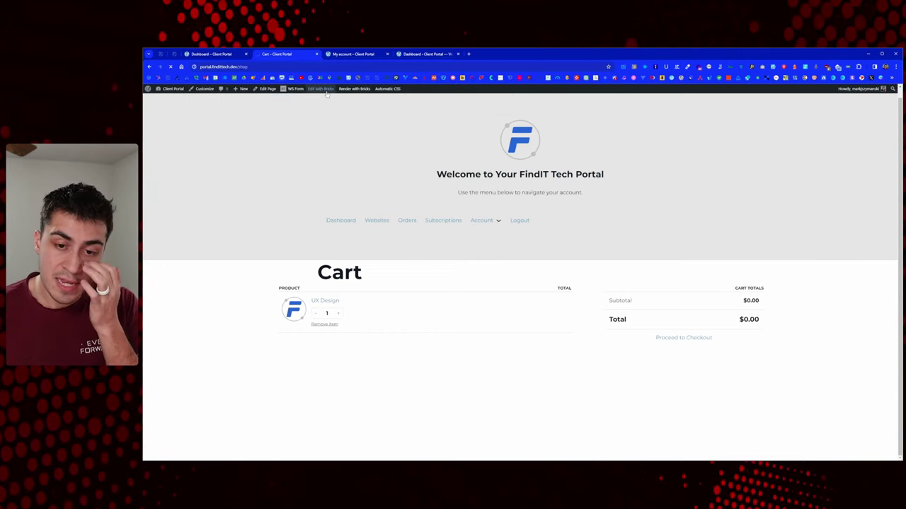
pyautogui.scroll(-1, 391, 144)
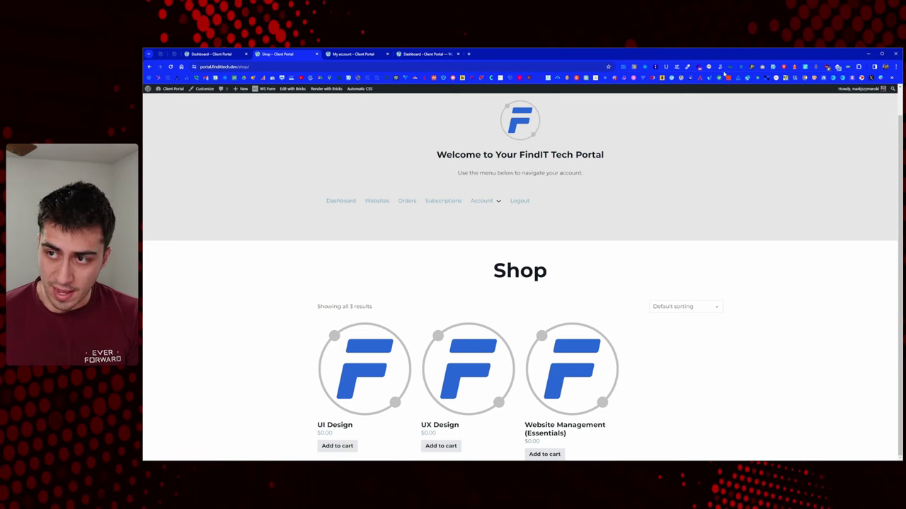
pyautogui.click(698, 68)
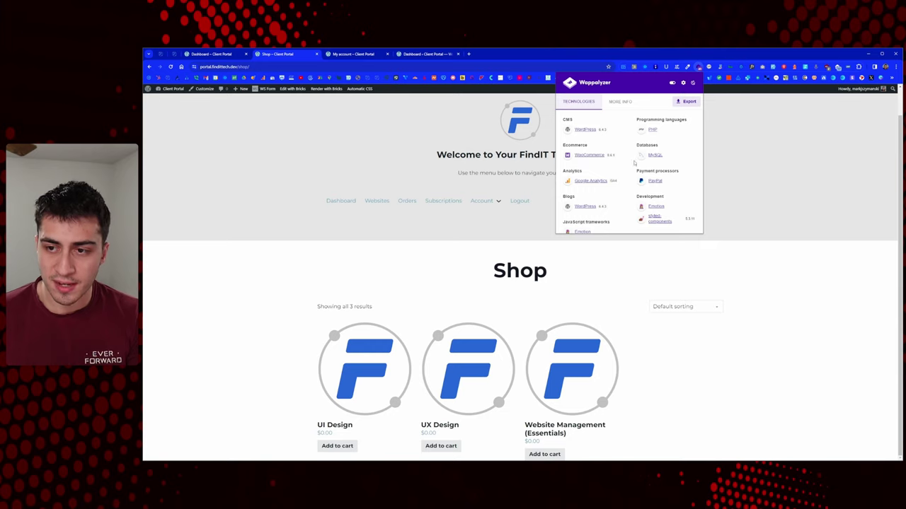
# - Close Wappalyzer and switch to the my.finditech.com/shop/ tab, which lists no products
pyautogui.click(744, 204)
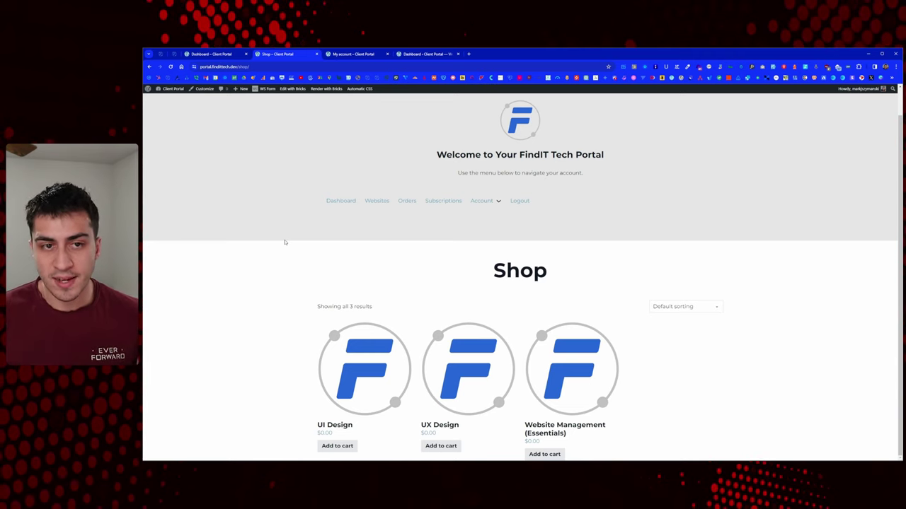
pyautogui.click(249, 67)
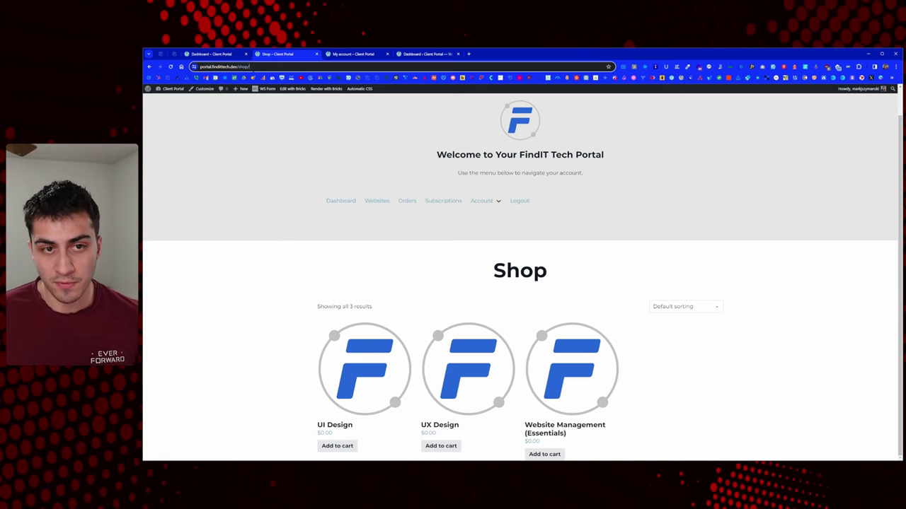
pyautogui.click(257, 274)
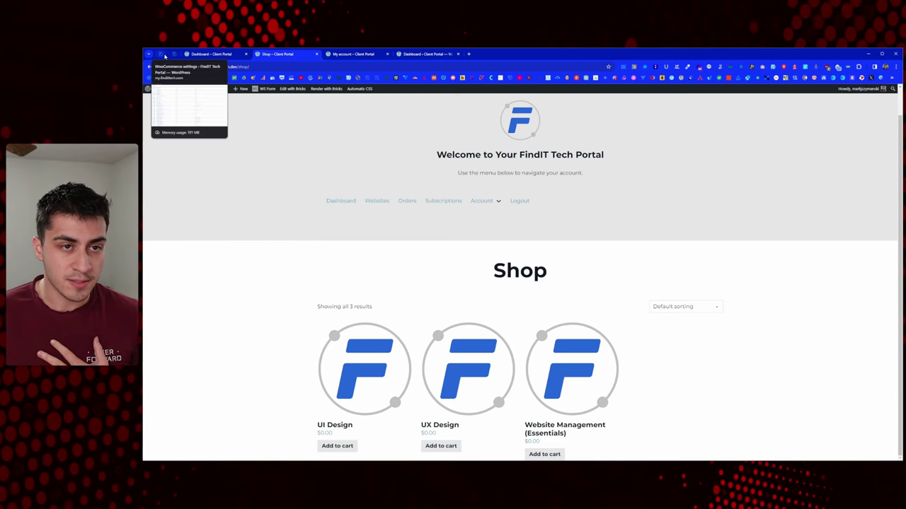
pyautogui.click(192, 53)
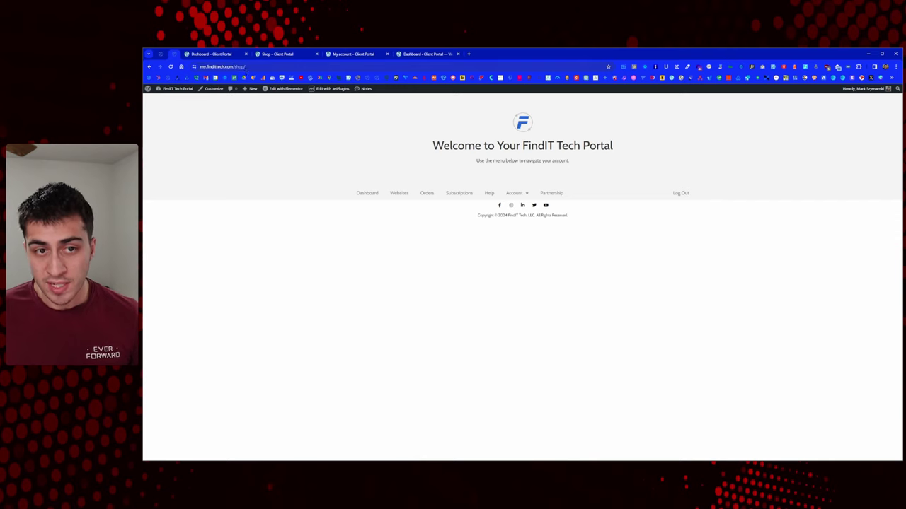
pyautogui.click(241, 66)
pyautogui.click(275, 137)
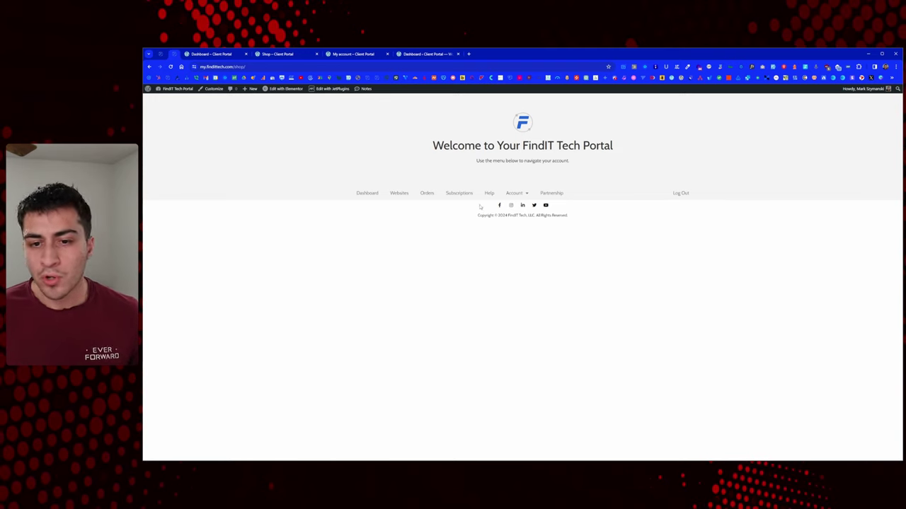
pyautogui.moveTo(247, 67); pyautogui.dragTo(259, 66)
pyautogui.click(259, 67)
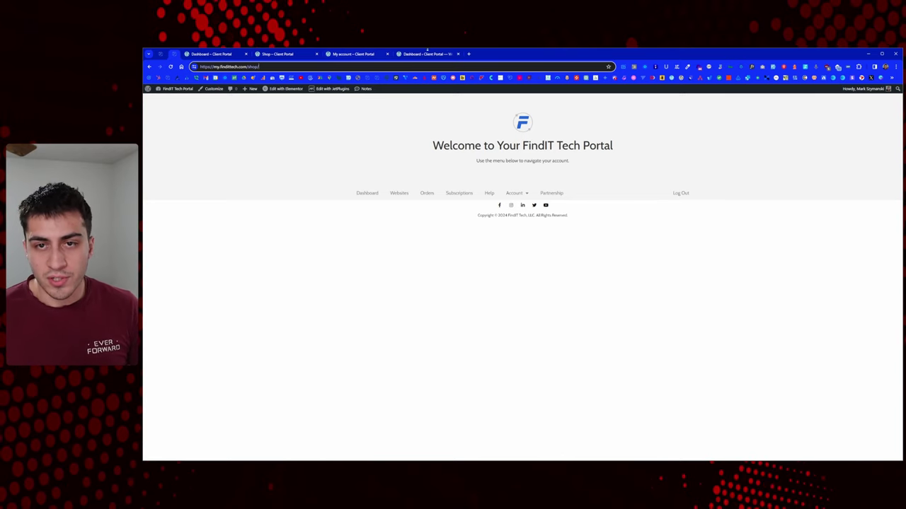
# - Open the Shop page in Bricks Builder and save it with Ctrl+S
pyautogui.click(373, 54)
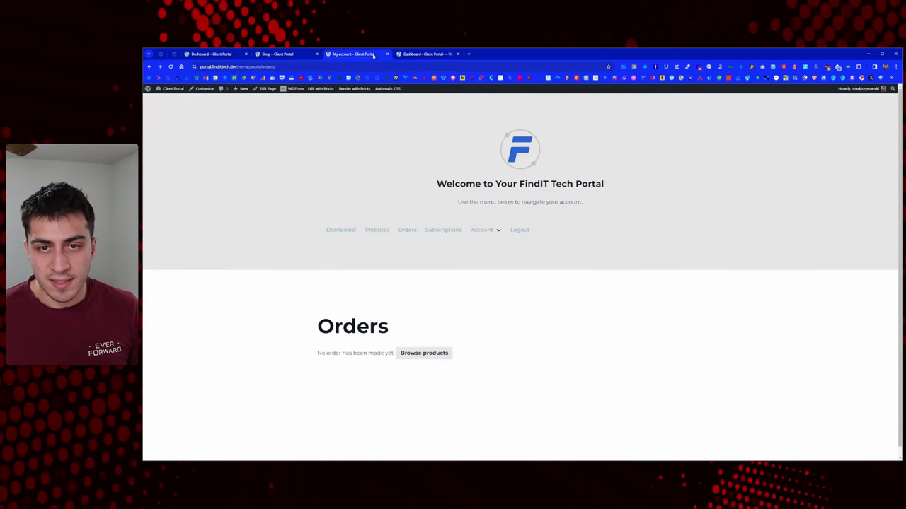
pyautogui.click(424, 55)
pyautogui.click(283, 54)
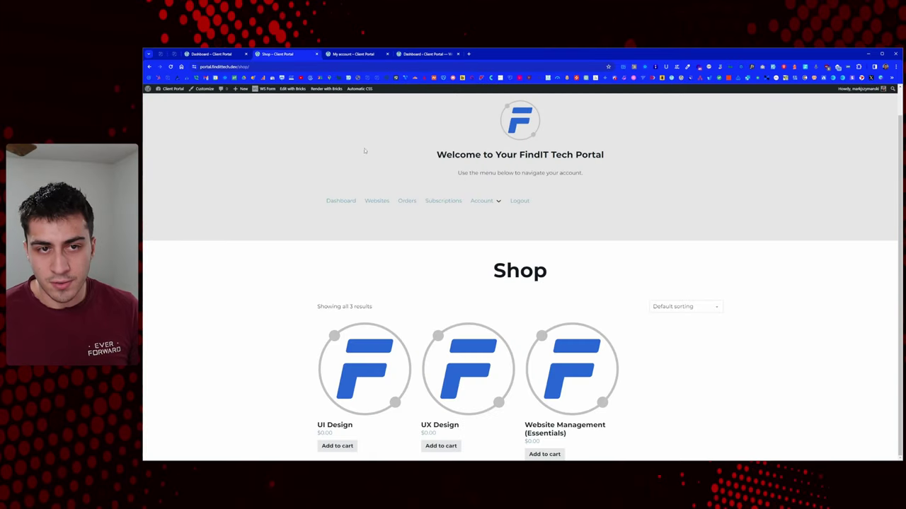
pyautogui.click(294, 90)
pyautogui.click(339, 54)
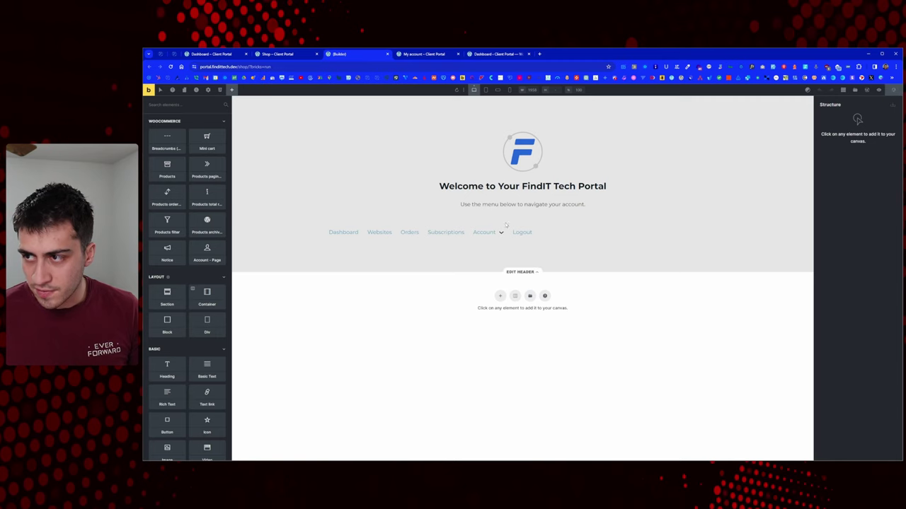
pyautogui.hotkey('ctrl', 's')
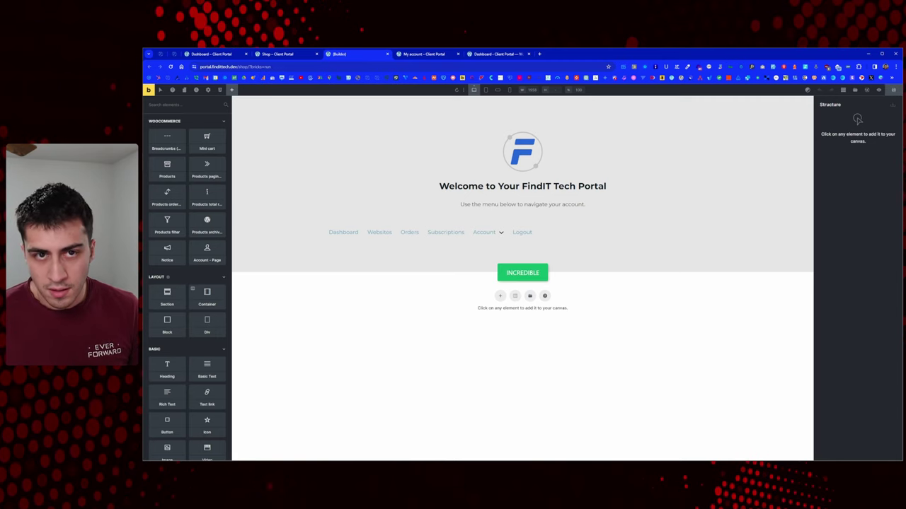
# - Reload the live Shop page to confirm its three products still appear
pyautogui.click(291, 56)
pyautogui.rightClick(283, 229)
pyautogui.click(291, 250)
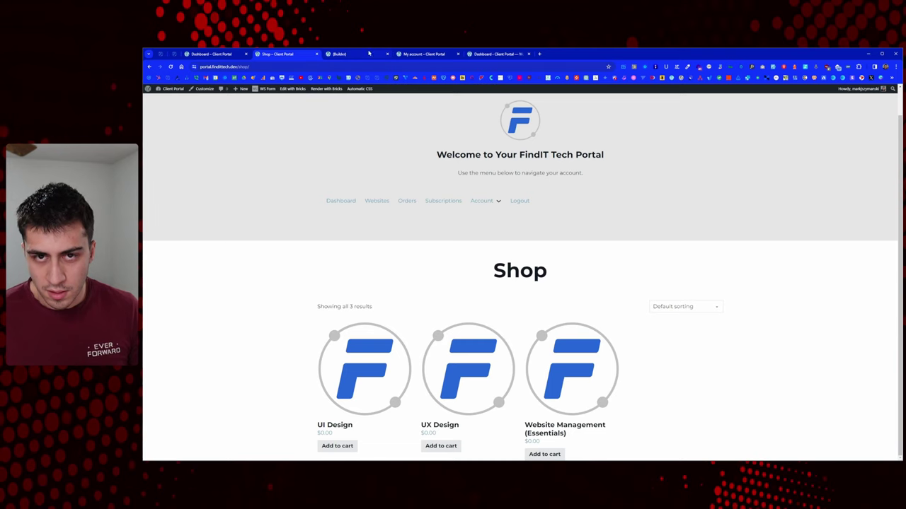
# - Open the WordPress dashboard in a new tab and add an empty Section to the Shop canvas
pyautogui.middleClick(166, 99)
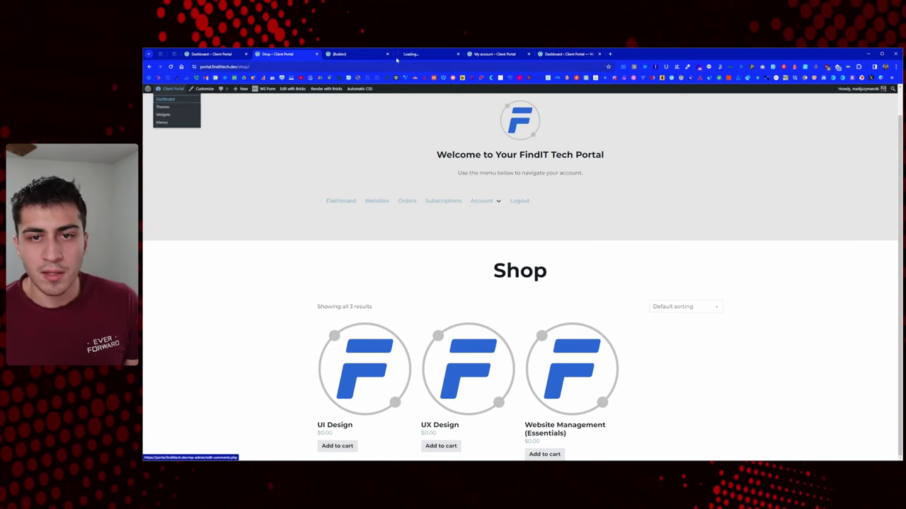
pyautogui.click(407, 54)
pyautogui.click(354, 55)
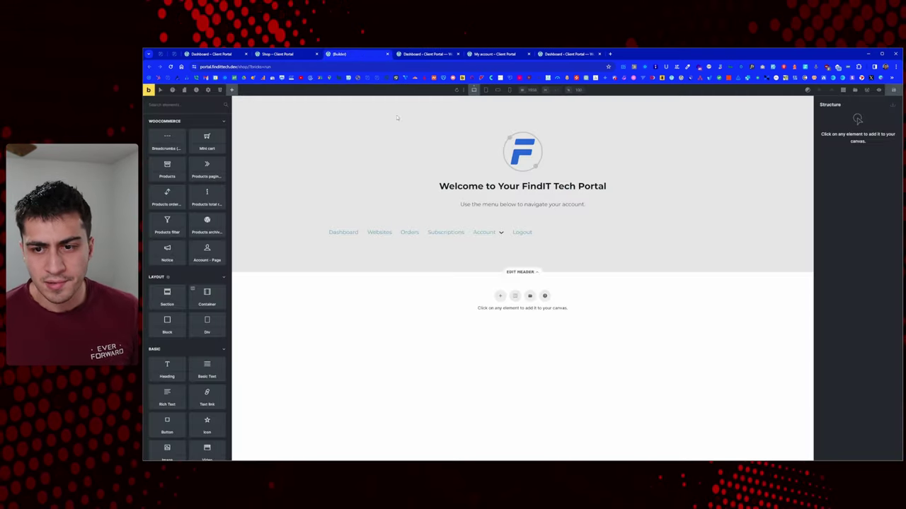
pyautogui.click(499, 296)
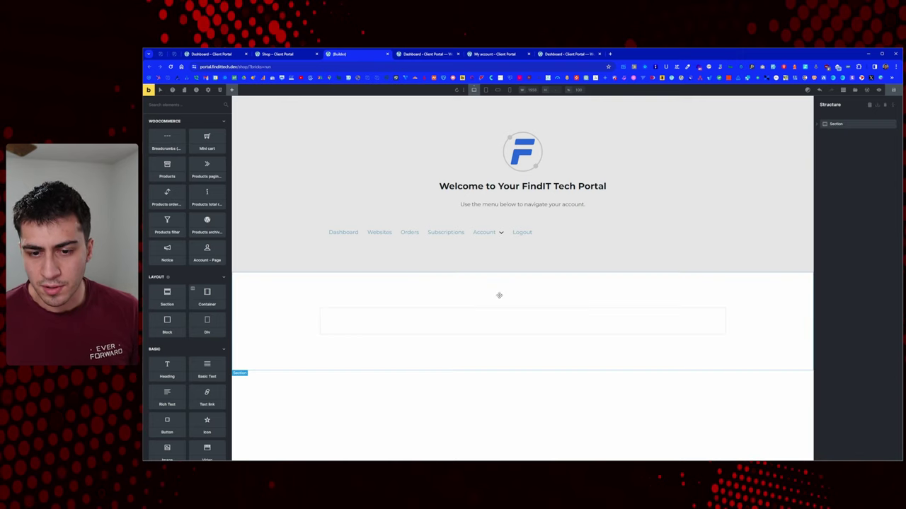
pyautogui.click(439, 55)
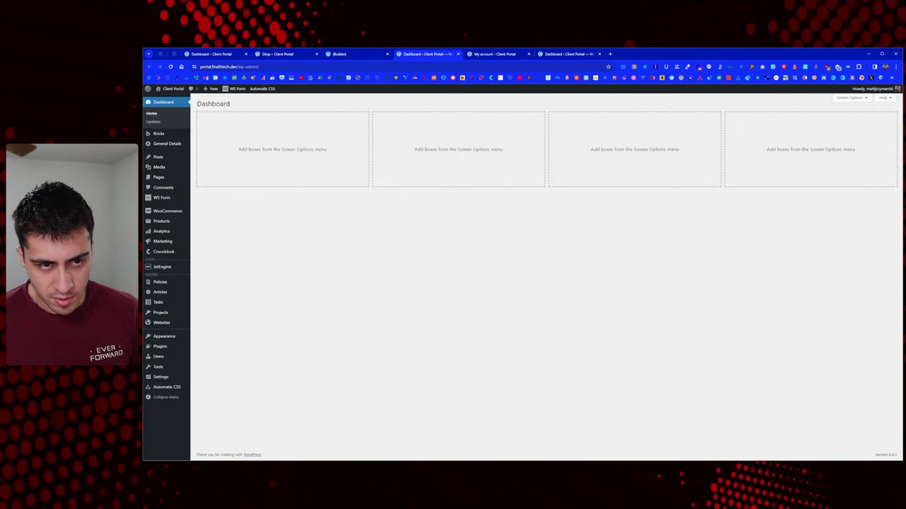
# - Start a new Bricks template of type WooCommerce - Product archive
pyautogui.moveTo(167, 135)
pyautogui.click(236, 148)
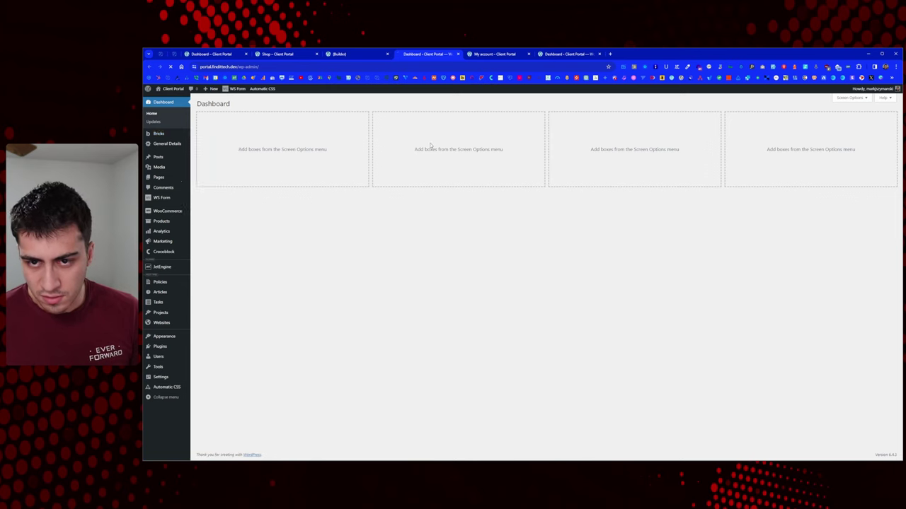
pyautogui.click(256, 105)
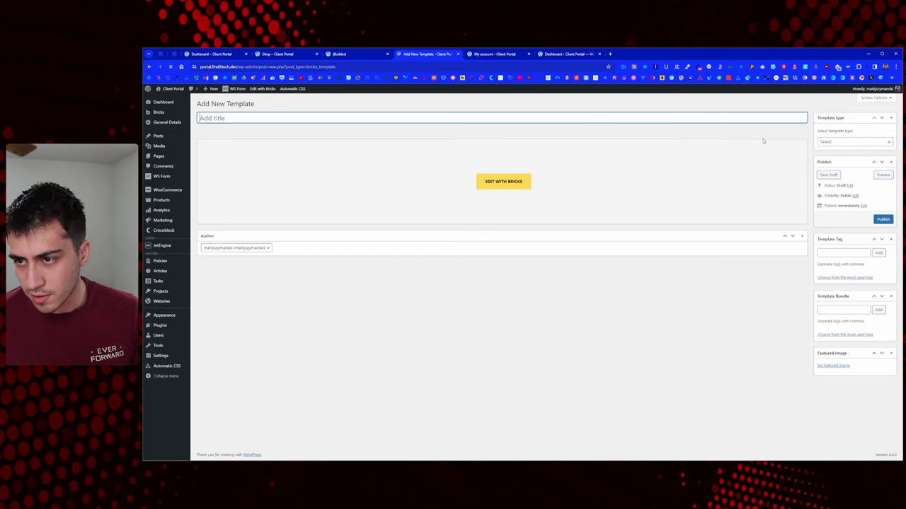
pyautogui.click(834, 142)
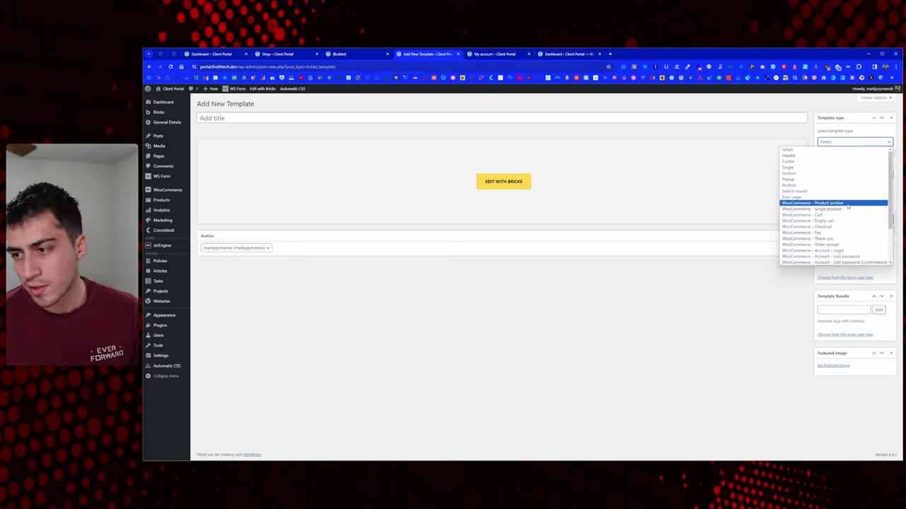
pyautogui.scroll(-3, 847, 205)
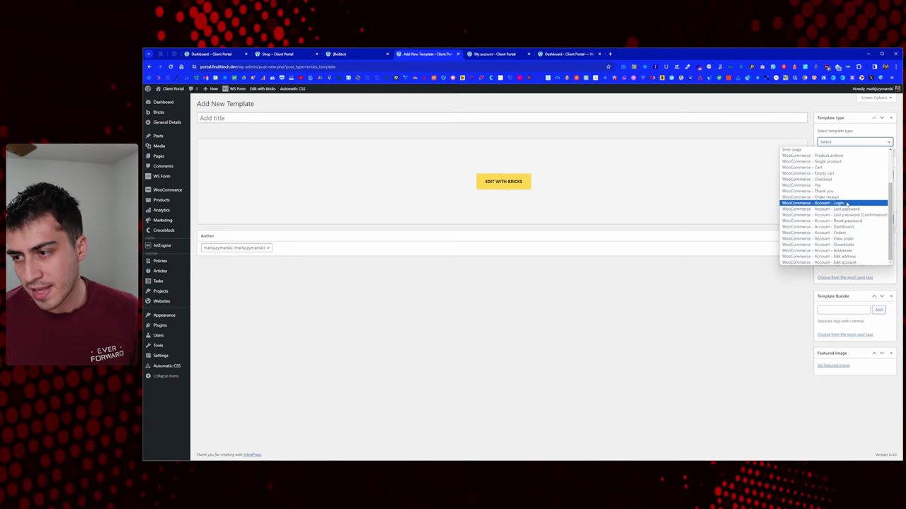
pyautogui.scroll(3, 847, 205)
pyautogui.click(842, 203)
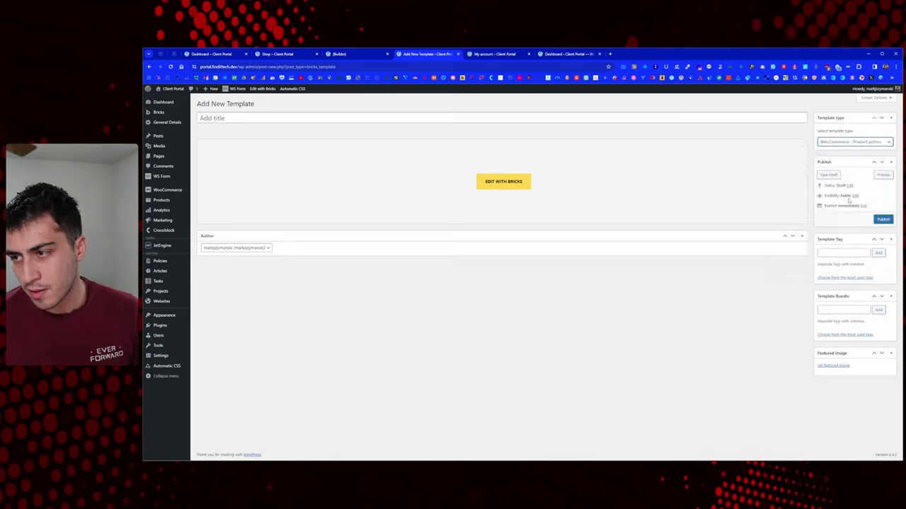
# - Title the template 'Woo - Archive Empty', publish it, and open it in Bricks
pyautogui.click(261, 120)
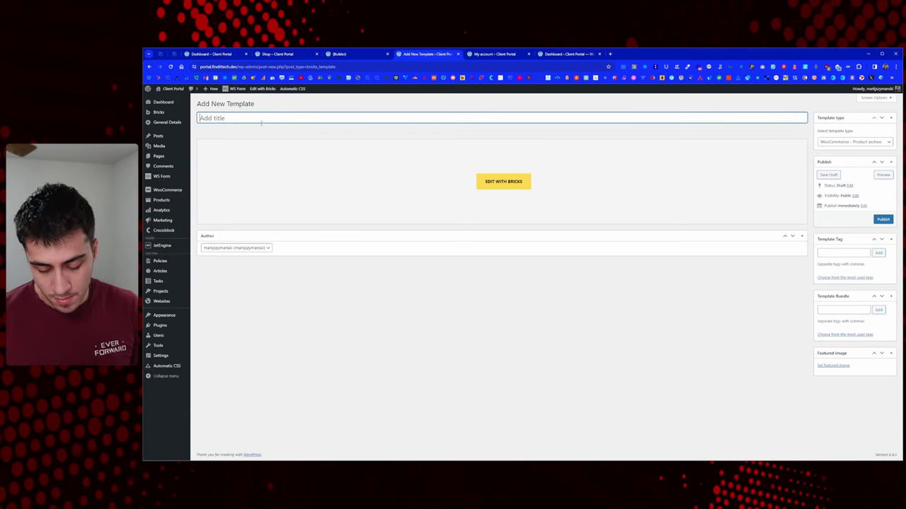
pyautogui.write('Shop')
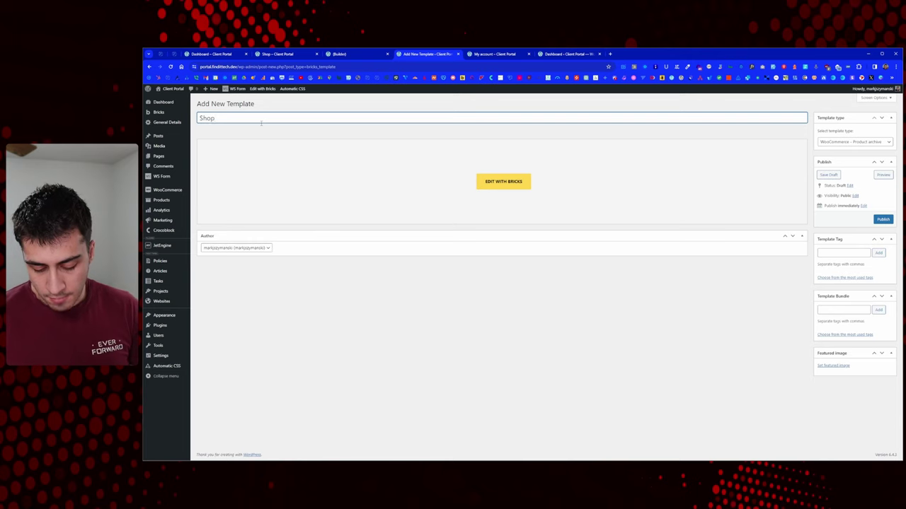
pyautogui.write('Woo -')
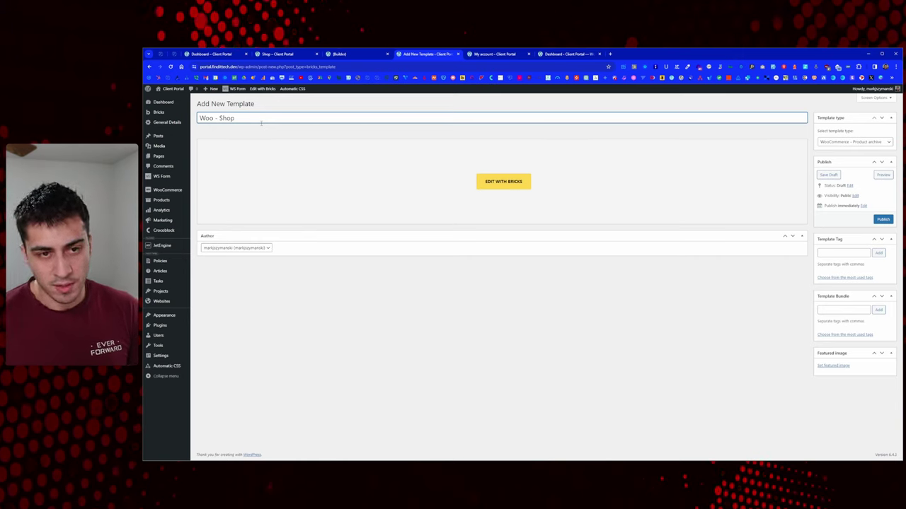
pyautogui.press('BackSpace')
pyautogui.press('BackSpace')
pyautogui.press('BackSpace')
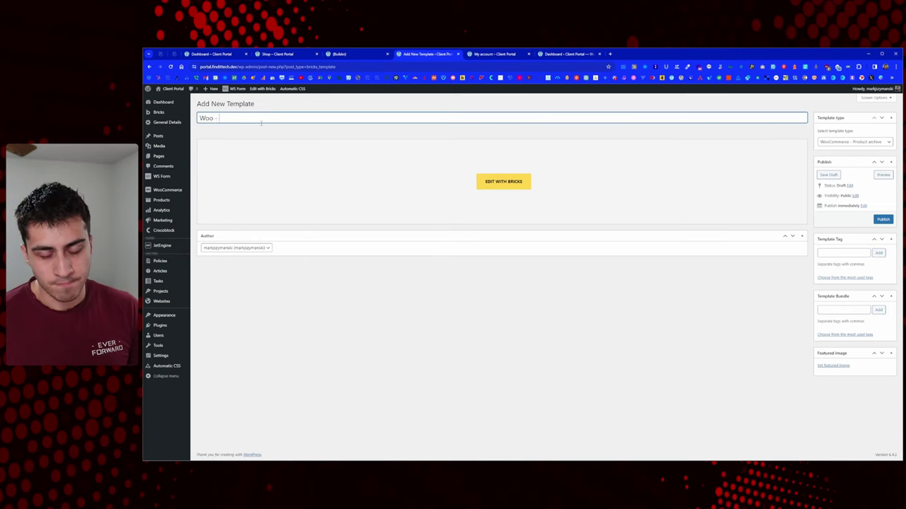
pyautogui.write('Archive ')
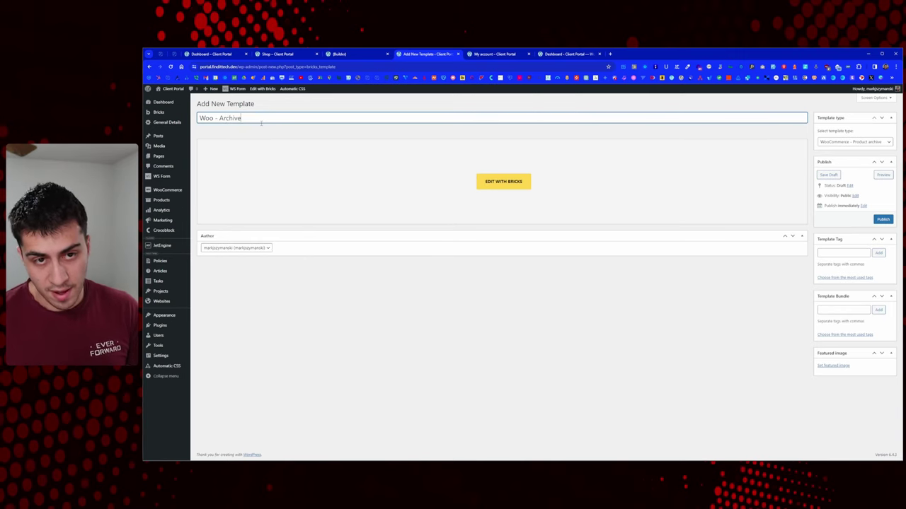
pyautogui.write('Empty')
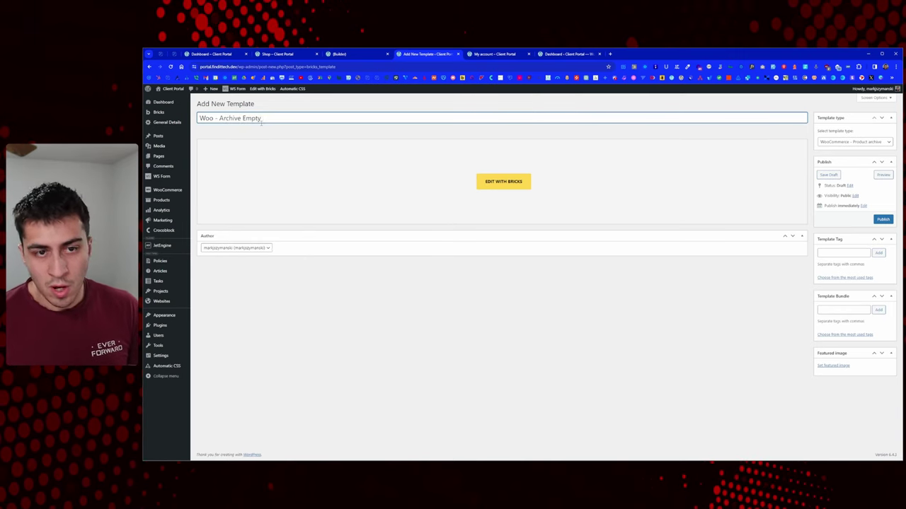
pyautogui.click(878, 221)
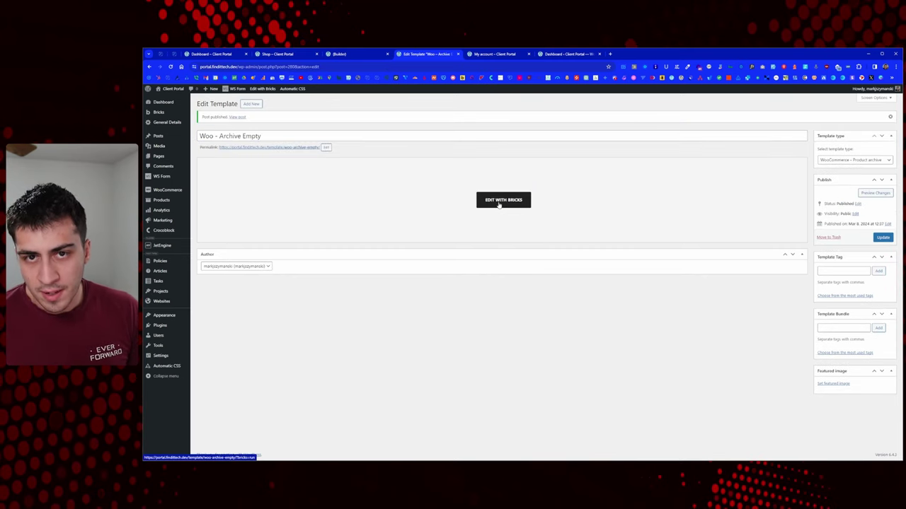
pyautogui.click(499, 202)
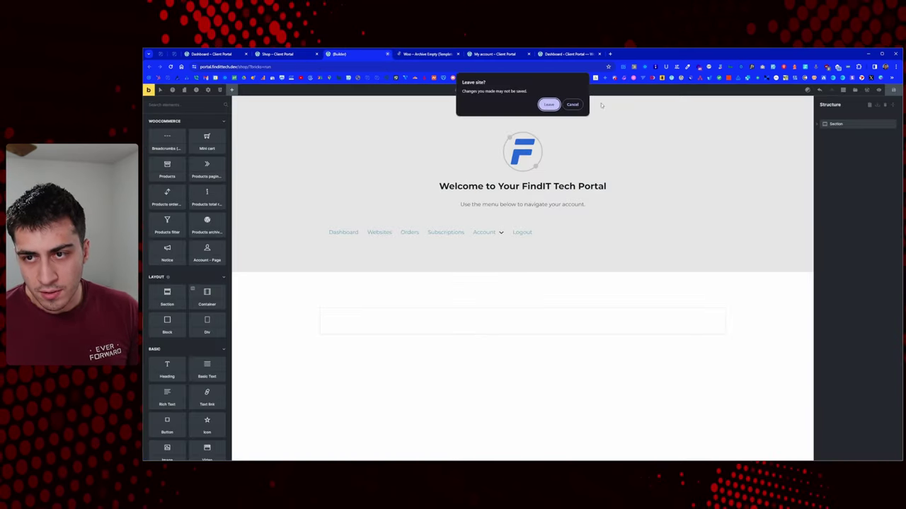
# - Add a section, move a heading into its container, and save the template
pyautogui.click(549, 104)
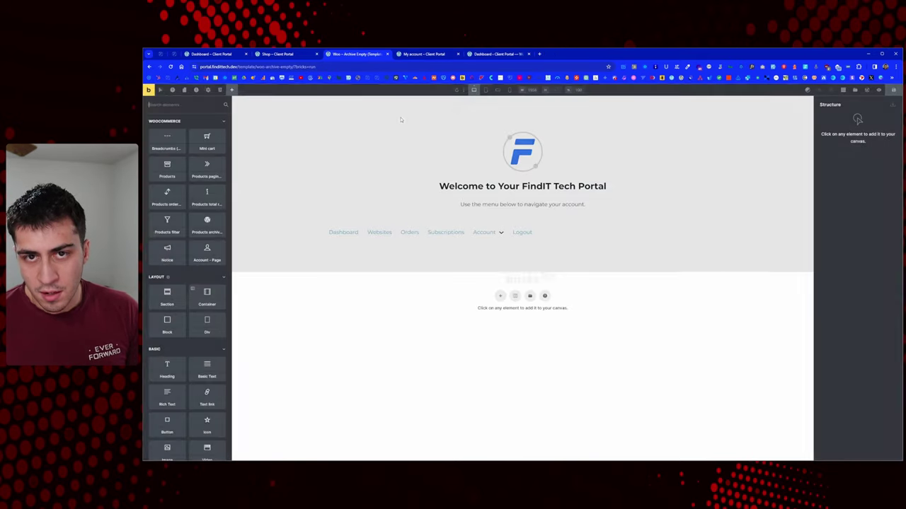
pyautogui.click(500, 296)
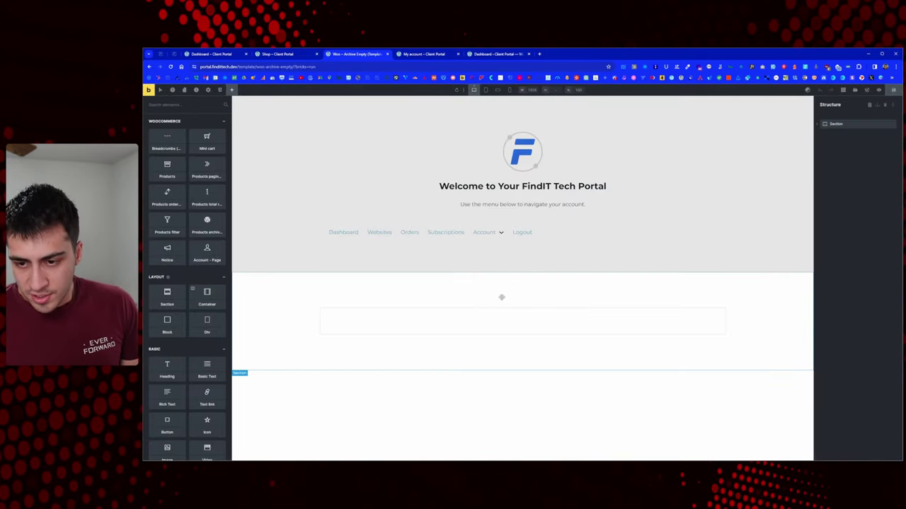
pyautogui.click(167, 368)
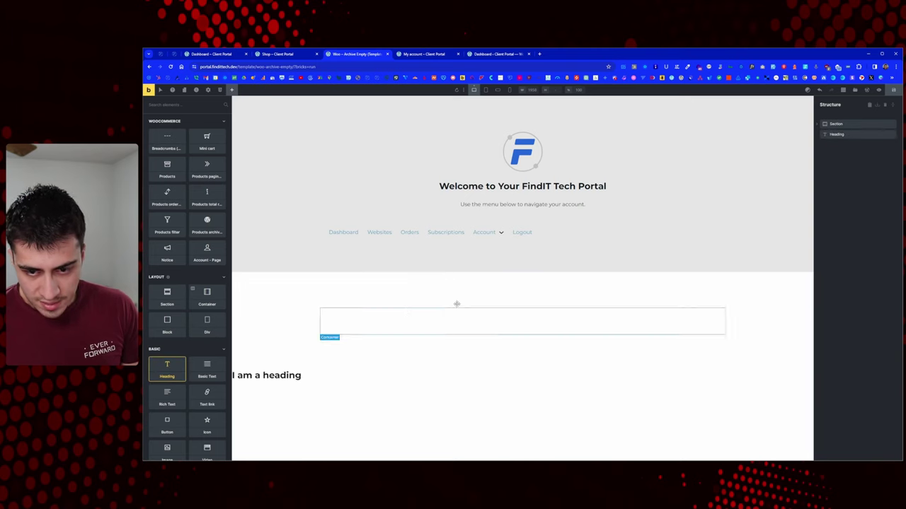
pyautogui.moveTo(303, 370); pyautogui.dragTo(404, 318)
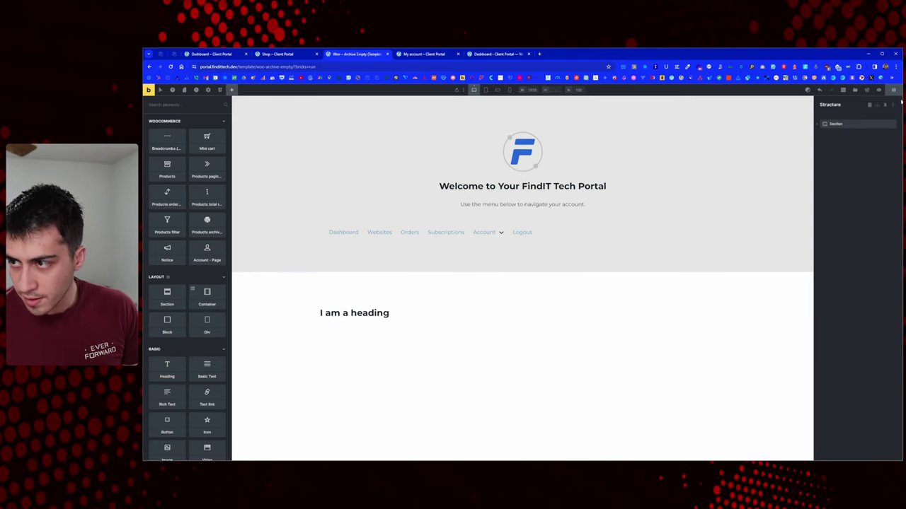
pyautogui.click(893, 91)
# - Glance at the live shop page, then return and open the builder's settings
pyautogui.click(277, 53)
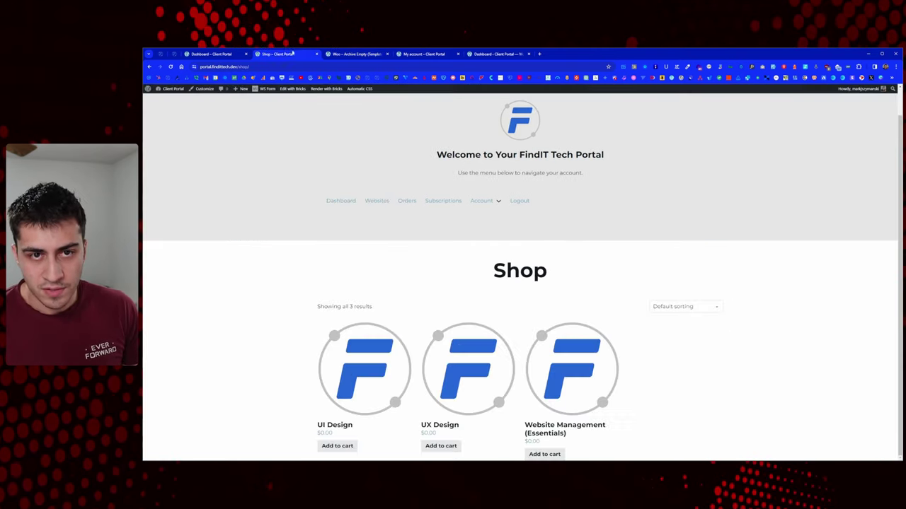
pyautogui.click(351, 54)
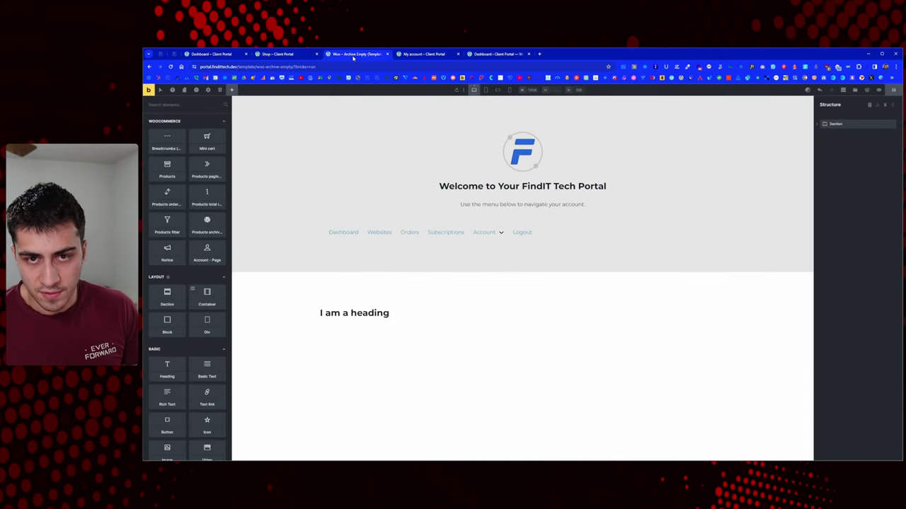
pyautogui.click(207, 90)
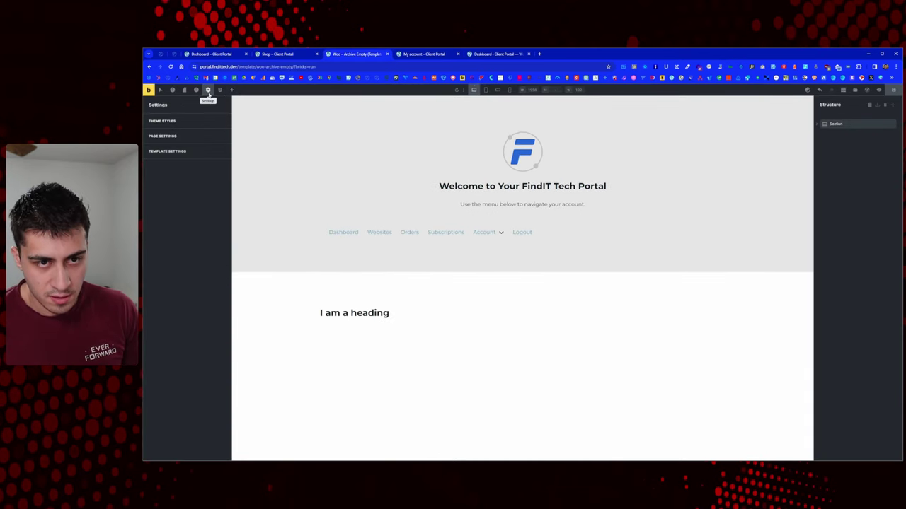
# - Add a template condition targeting the Products post-type archive, then check the live Shop page
pyautogui.click(188, 151)
pyautogui.click(191, 124)
pyautogui.click(189, 151)
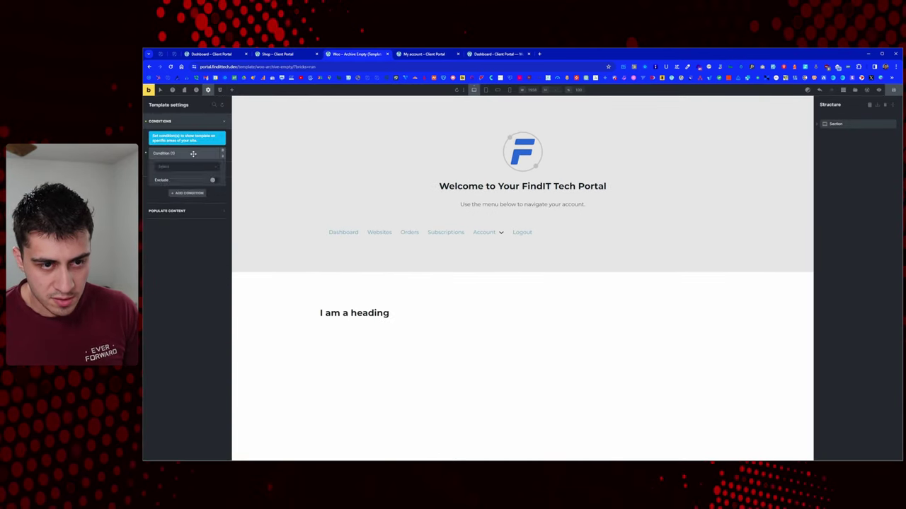
pyautogui.click(192, 170)
pyautogui.click(188, 188)
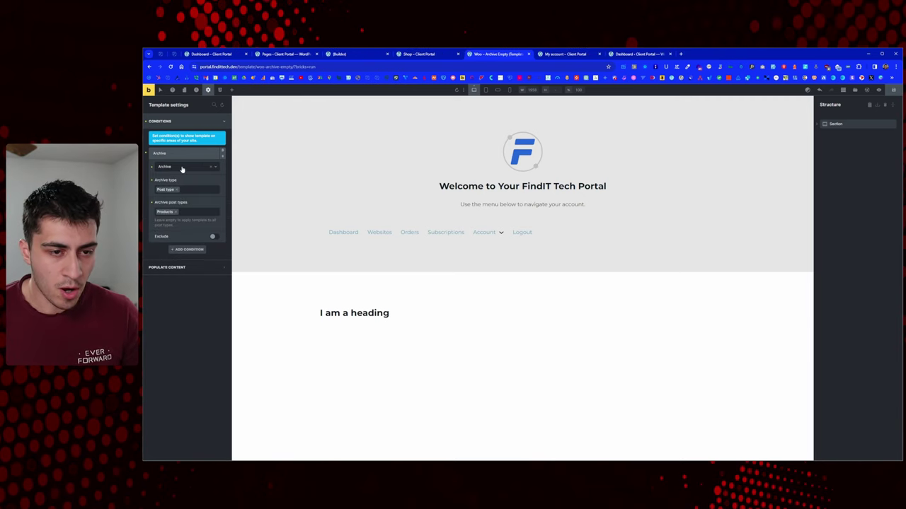
pyautogui.click(418, 54)
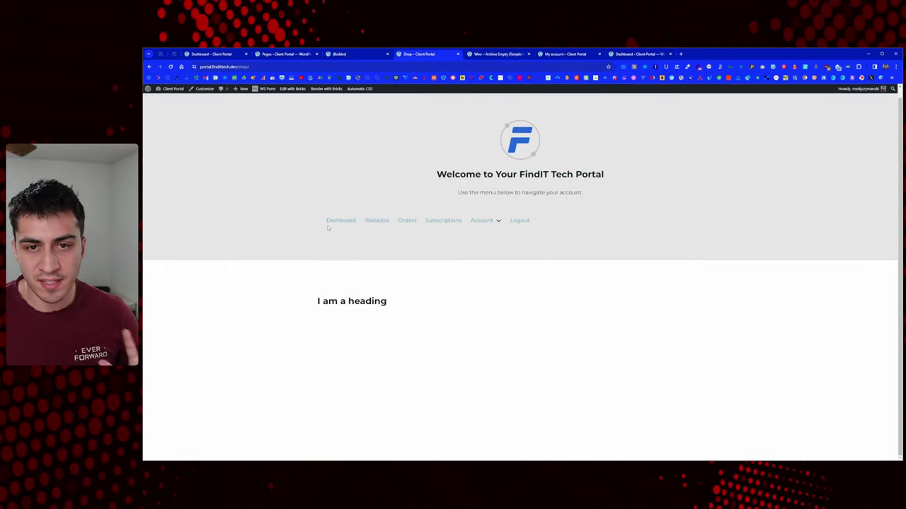
# - Compare builder and live Shop, highlighting the lone 'I am a heading' text, then return to the builder
pyautogui.click(346, 54)
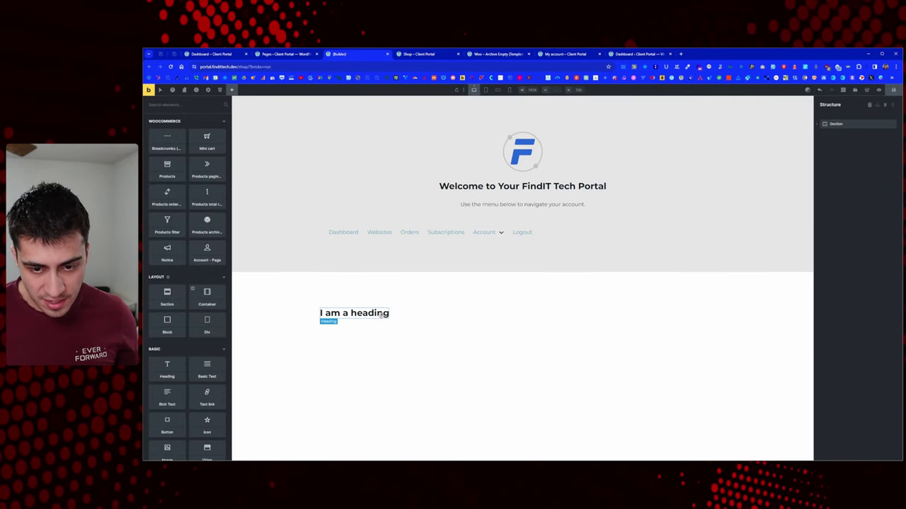
pyautogui.click(398, 55)
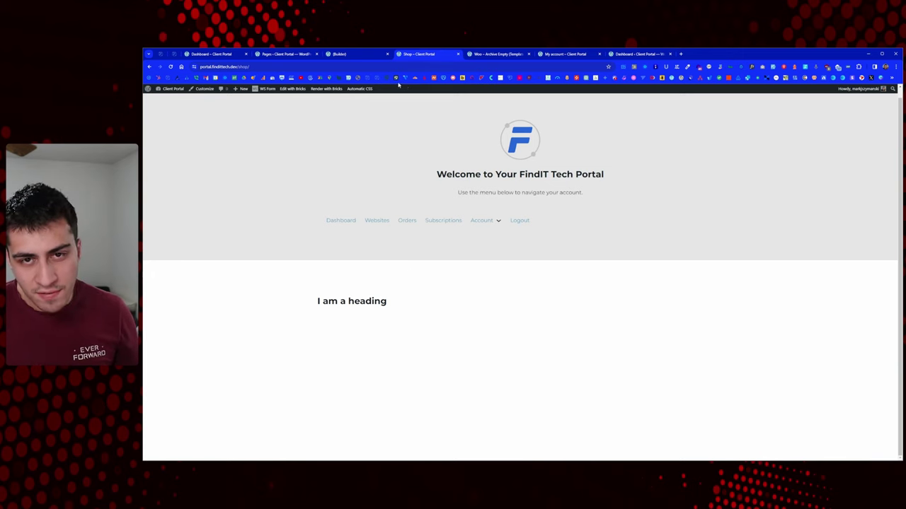
pyautogui.moveTo(313, 302); pyautogui.dragTo(390, 306)
pyautogui.click(390, 307)
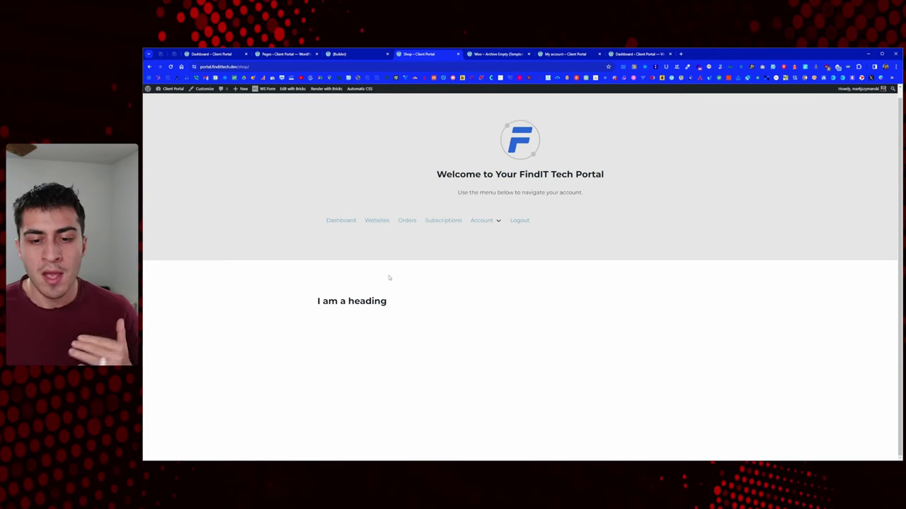
pyautogui.tripleClick(337, 302)
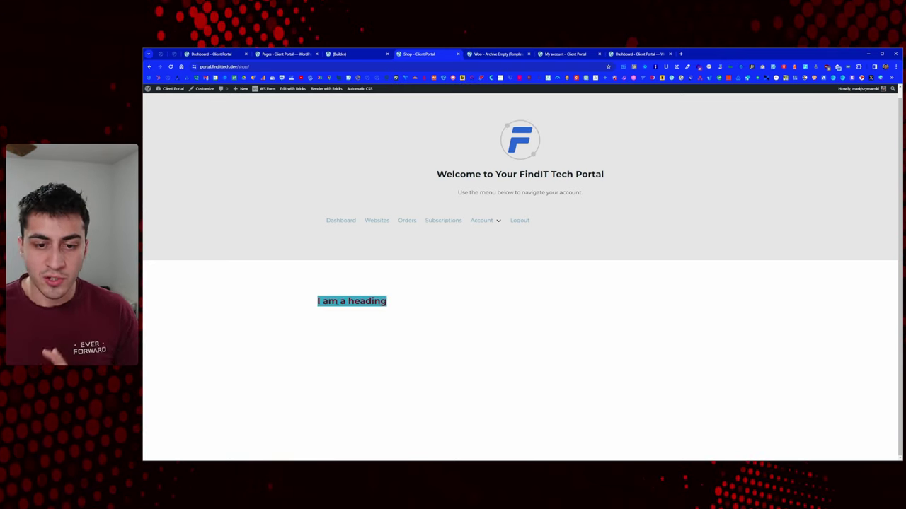
pyautogui.click(460, 310)
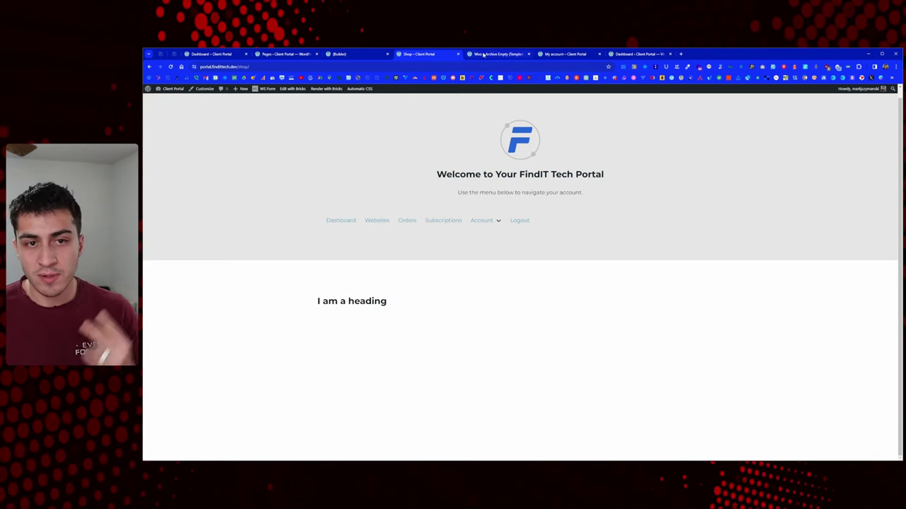
pyautogui.click(379, 56)
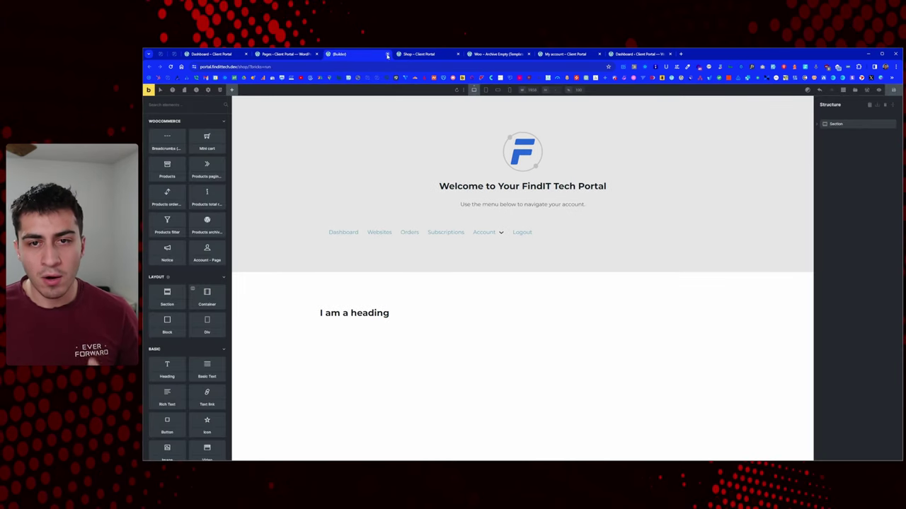
# - From Products > Categories, view the Website Management category archive showing only the heading
pyautogui.click(283, 54)
pyautogui.moveTo(283, 54); pyautogui.dragTo(424, 54)
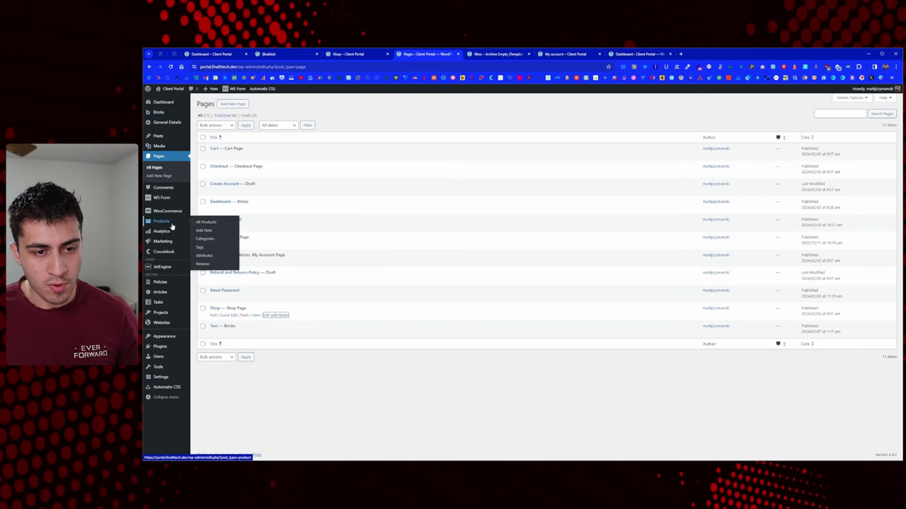
pyautogui.click(198, 225)
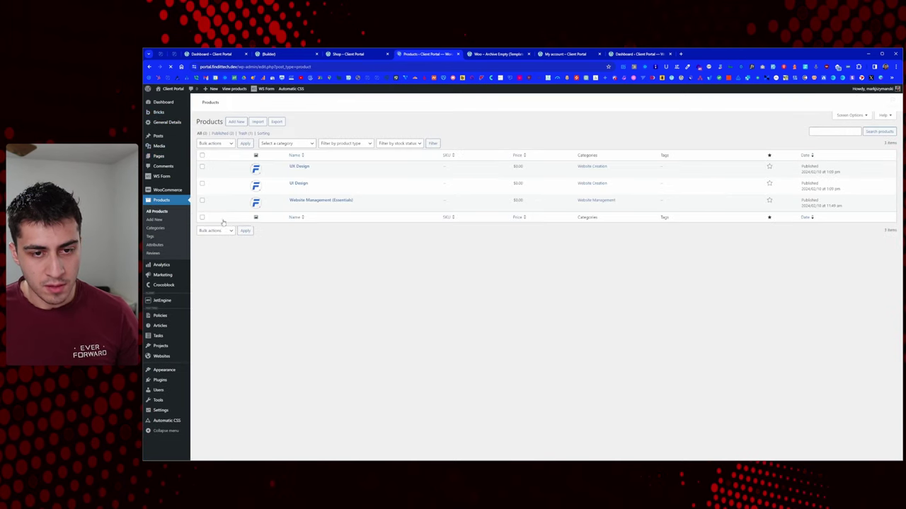
pyautogui.click(154, 229)
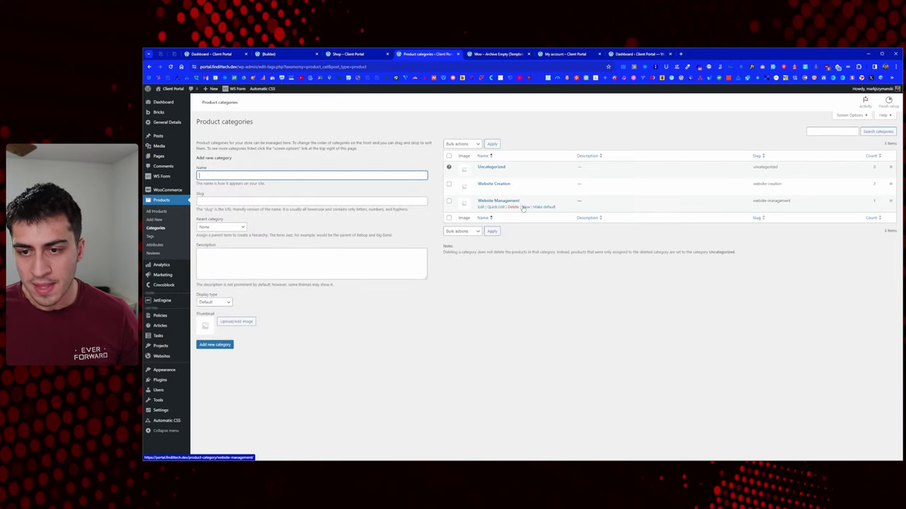
pyautogui.click(524, 208)
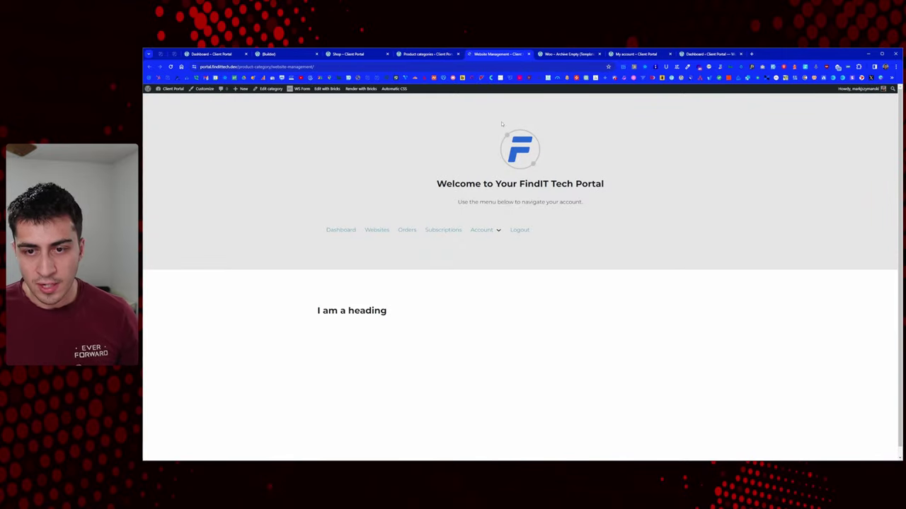
# - Trash 'Woo - Archive Empty' and reload Website Management to see Website Management (Essentials) at $0.00
pyautogui.click(568, 54)
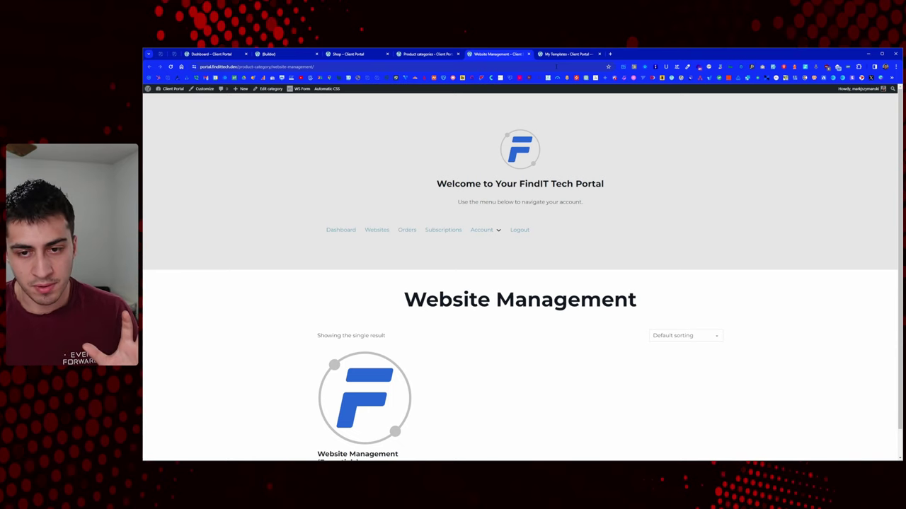
pyautogui.scroll(-1, 400, 315)
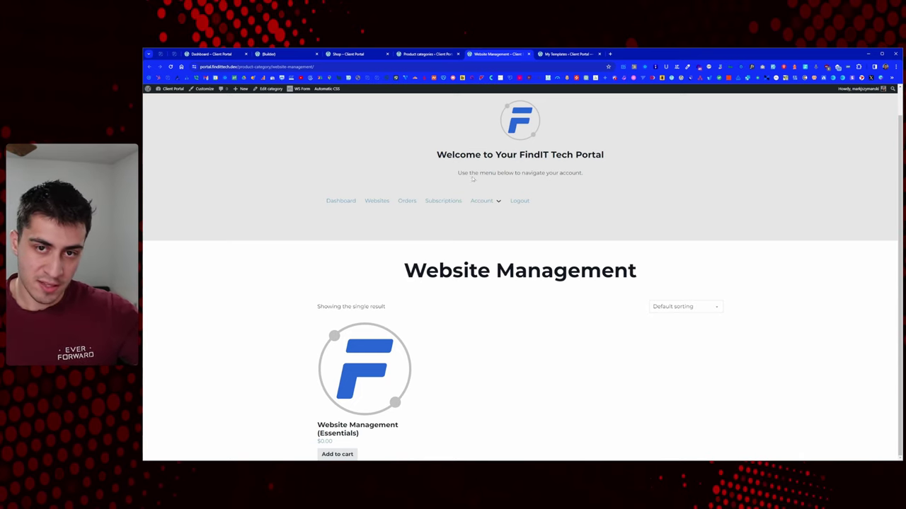
pyautogui.click(568, 54)
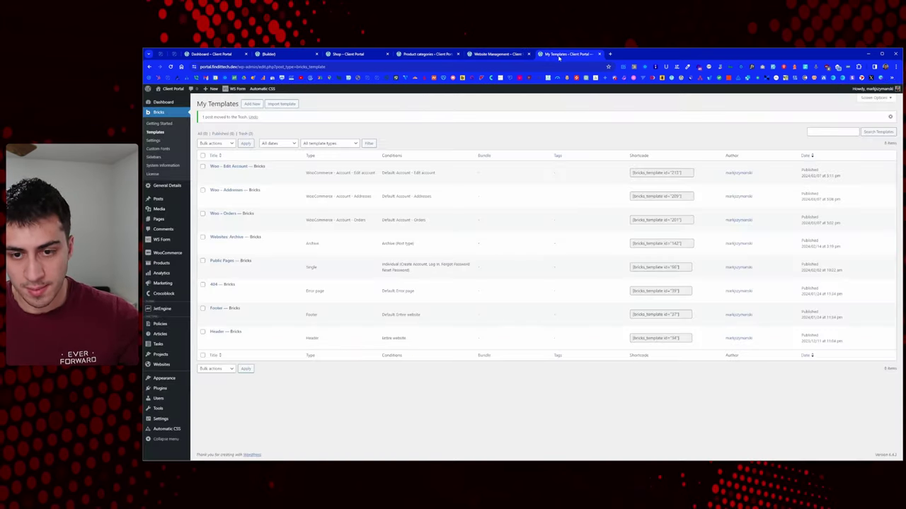
pyautogui.click(487, 57)
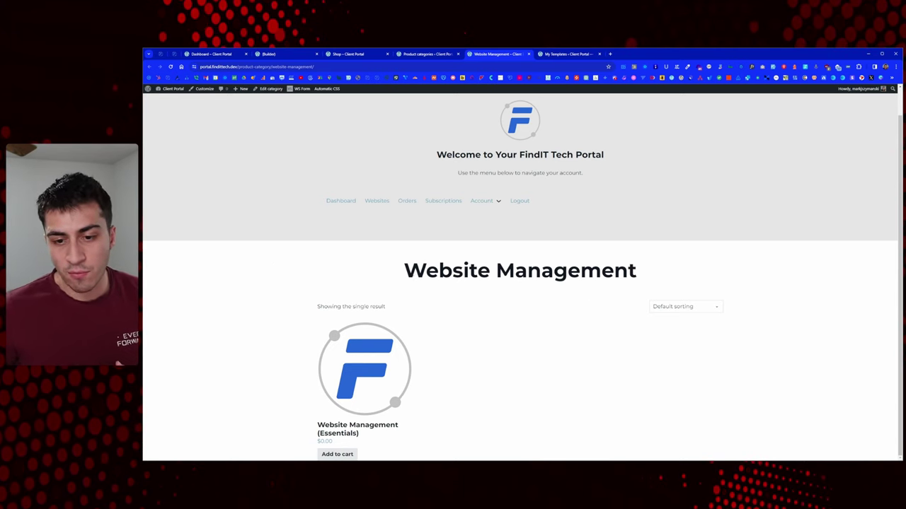
pyautogui.moveTo(435, 280); pyautogui.dragTo(657, 270)
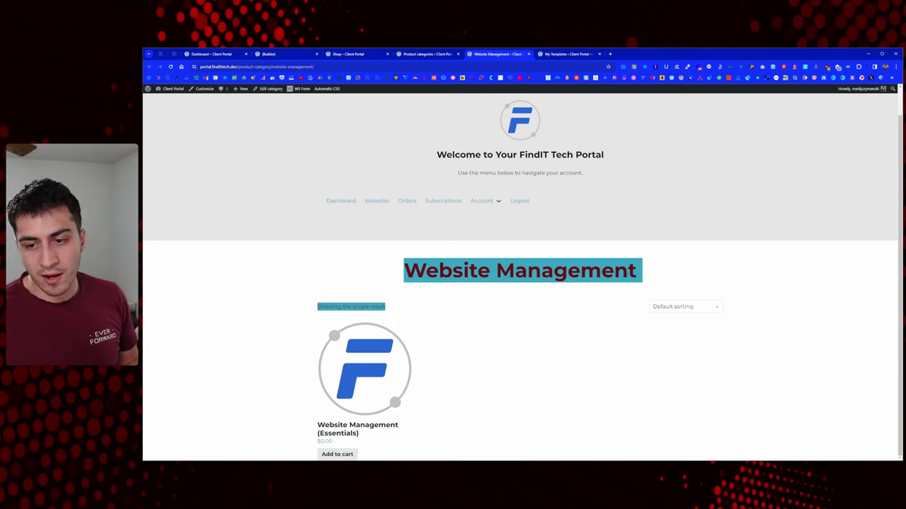
pyautogui.click(686, 275)
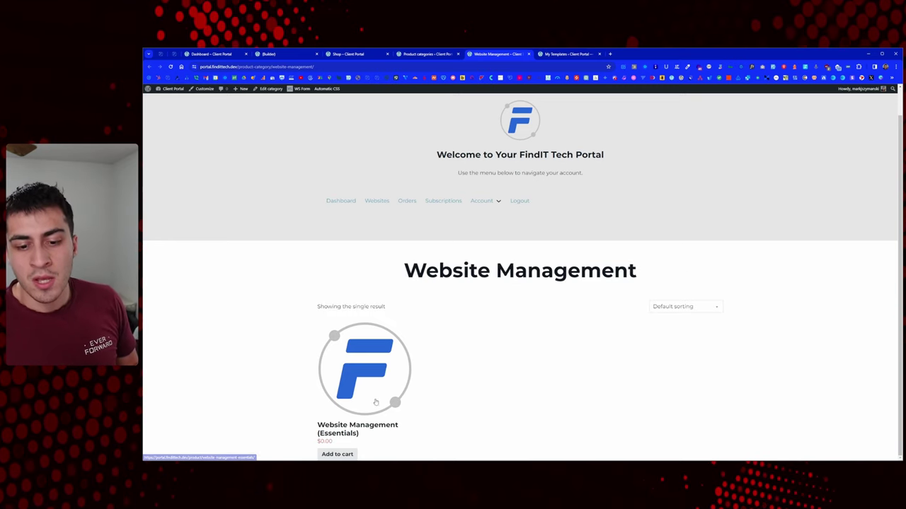
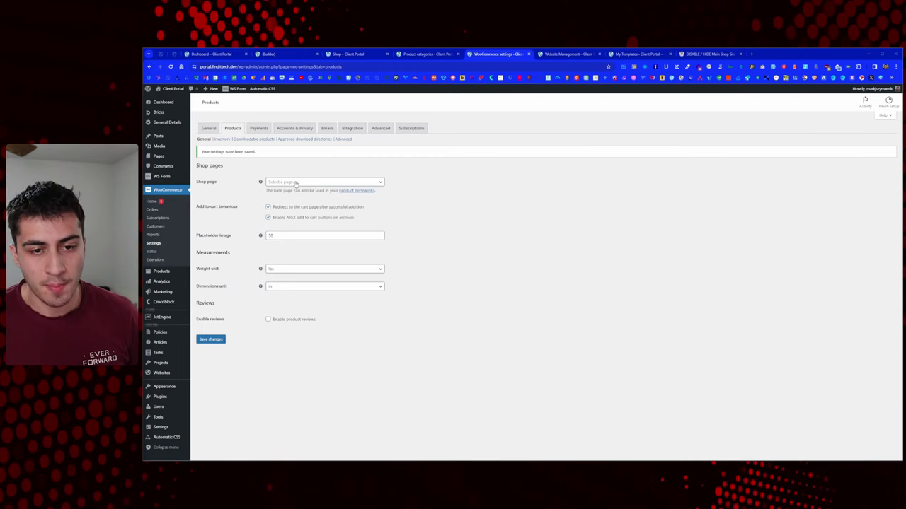
# - Check the current front-end shop page before changing settings
pyautogui.click(357, 54)
pyautogui.rightClick(257, 206)
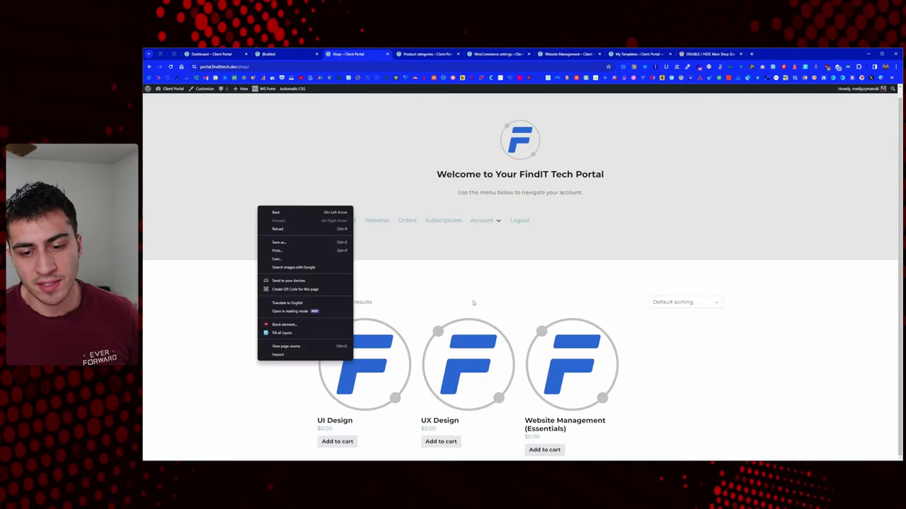
pyautogui.click(252, 234)
pyautogui.hotkey('ctrl', 'shift', 'Tab')
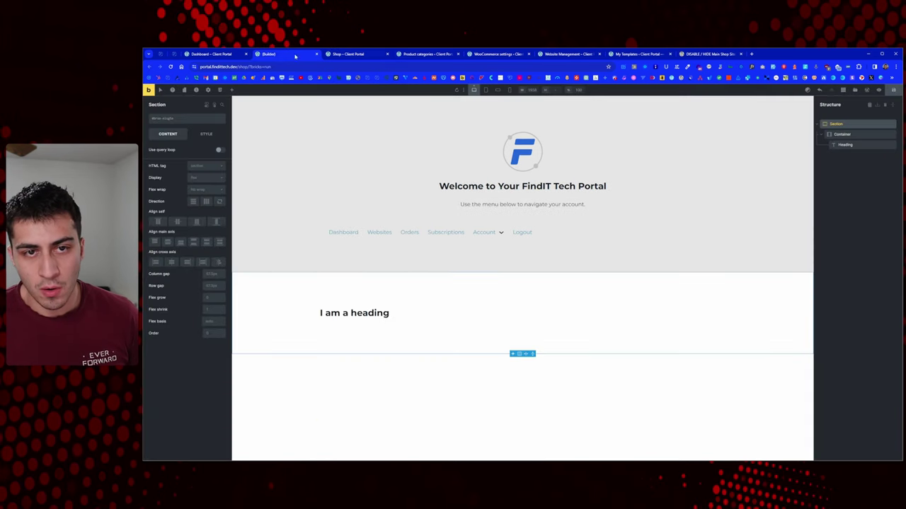
# - Set the WooCommerce Shop page to 'Shop' and save the product settings
pyautogui.click(431, 54)
pyautogui.click(493, 54)
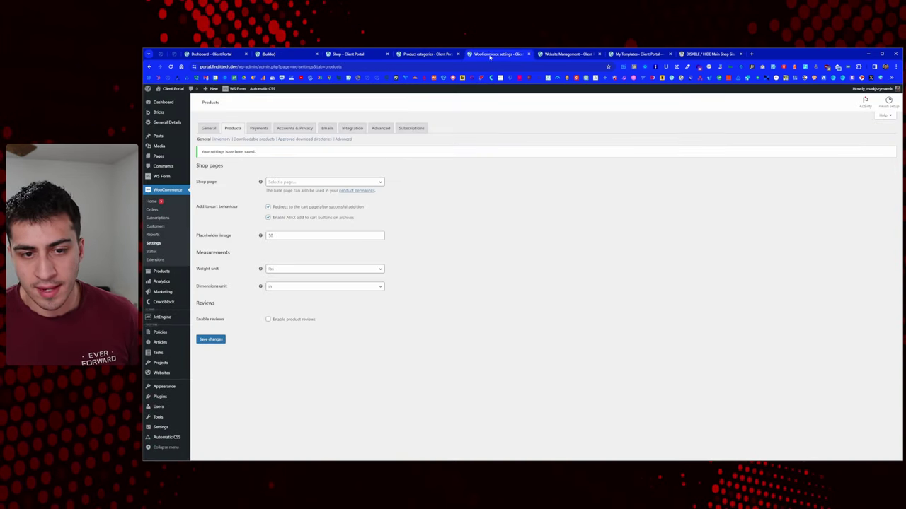
pyautogui.click(355, 182)
pyautogui.click(295, 246)
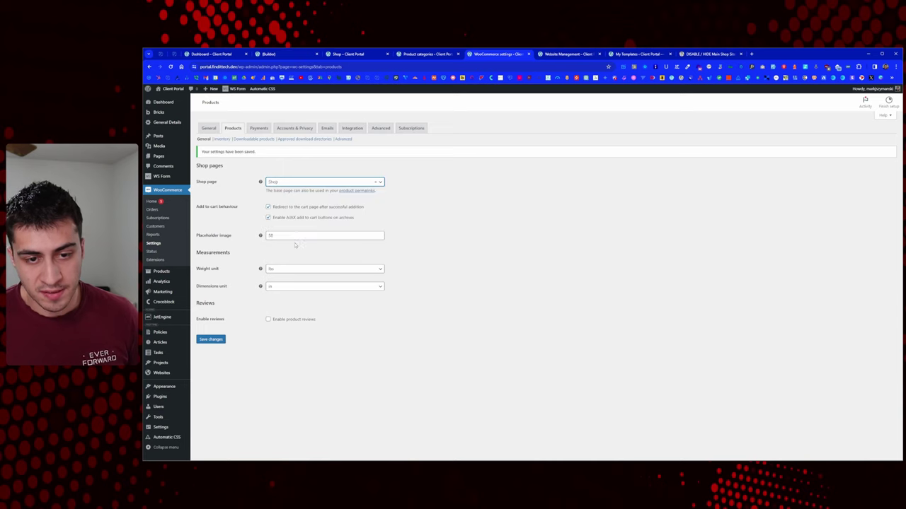
pyautogui.click(222, 339)
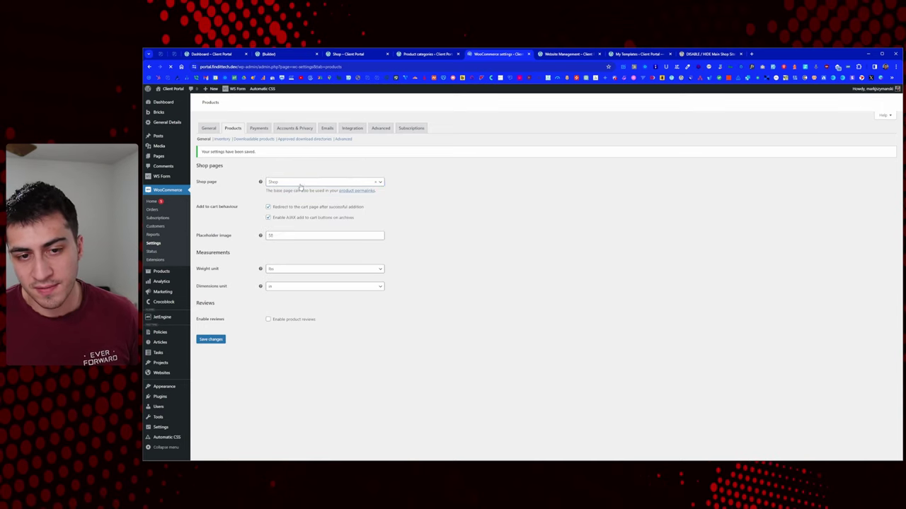
# - Reload the shop page to confirm it shows the Bricks 'I am a heading' layout
pyautogui.click(347, 55)
pyautogui.rightClick(293, 140)
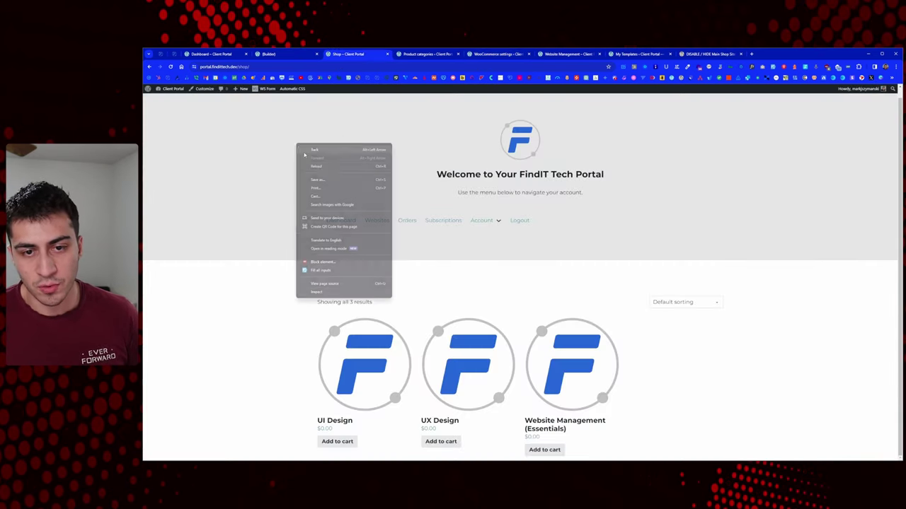
pyautogui.click(320, 168)
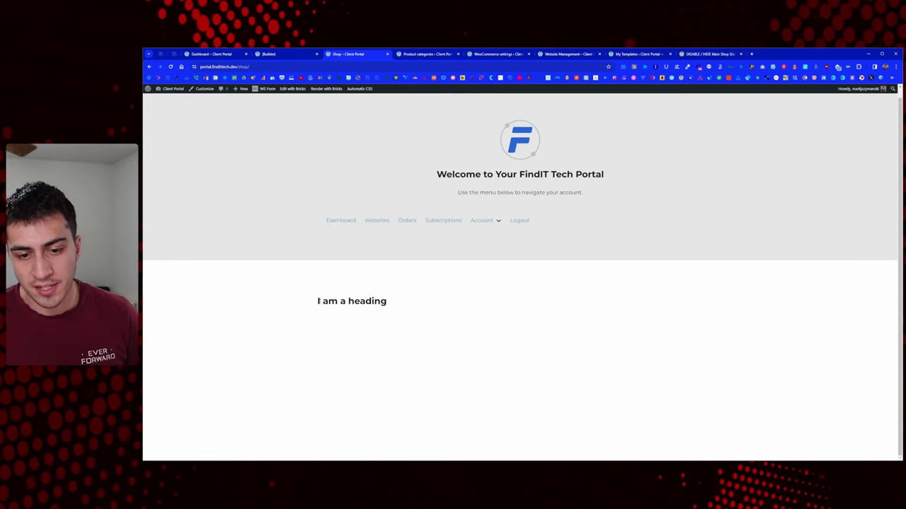
pyautogui.moveTo(317, 303); pyautogui.dragTo(392, 303)
pyautogui.click(389, 302)
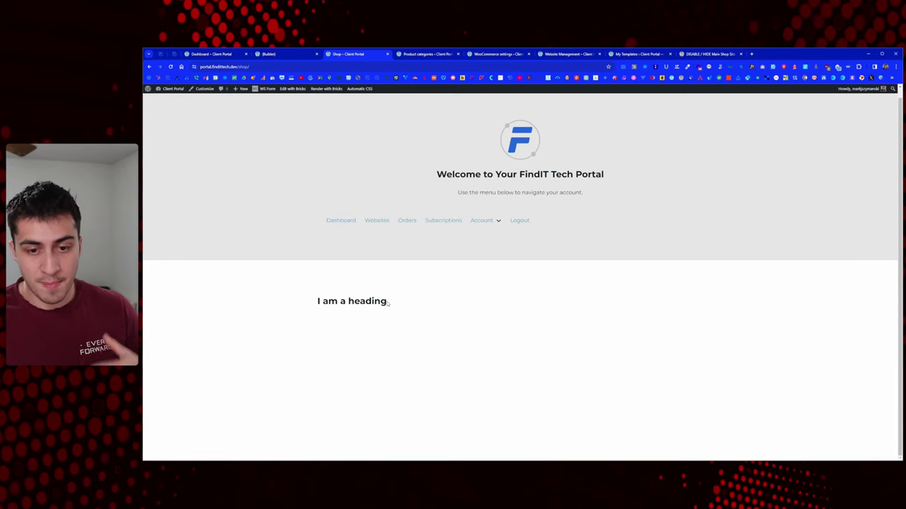
pyautogui.hotkey('ctrl', 'shift', 'Tab')
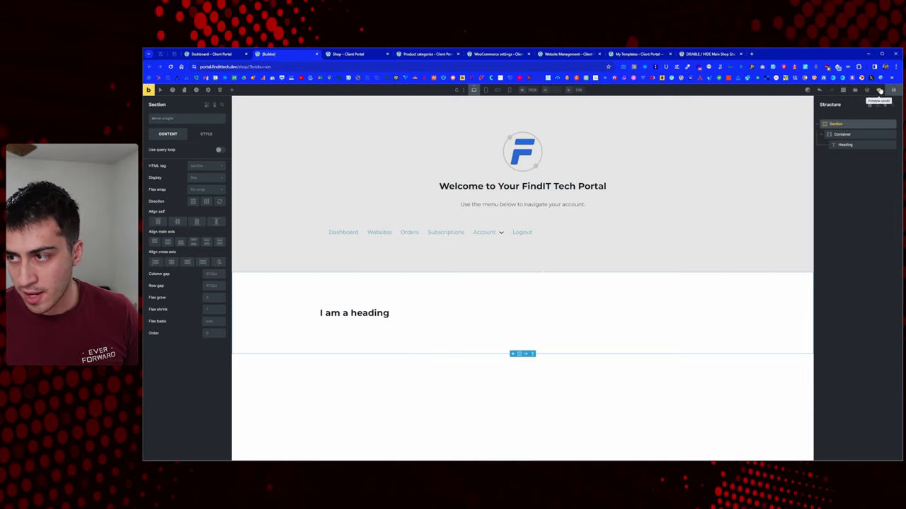
# - Delete the placeholder heading Section in Bricks and reload the shop page to confirm it's gone
pyautogui.click(892, 124)
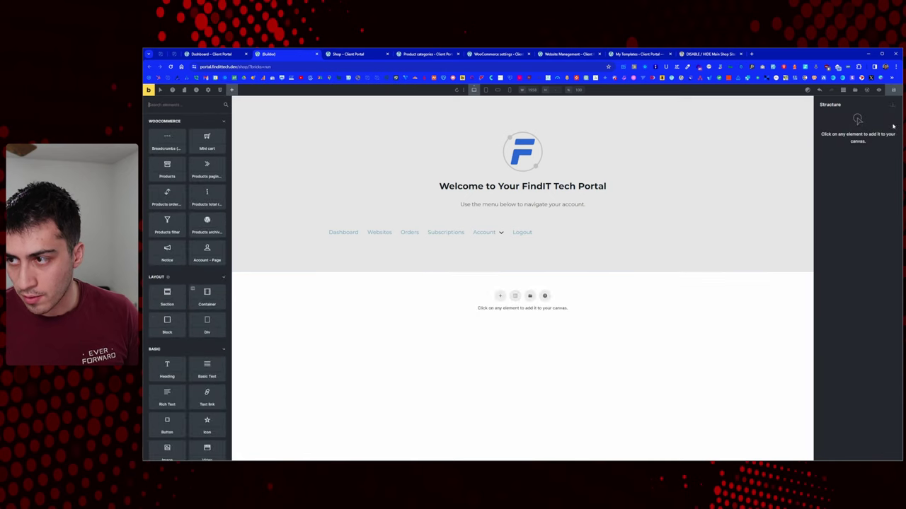
pyautogui.click(357, 54)
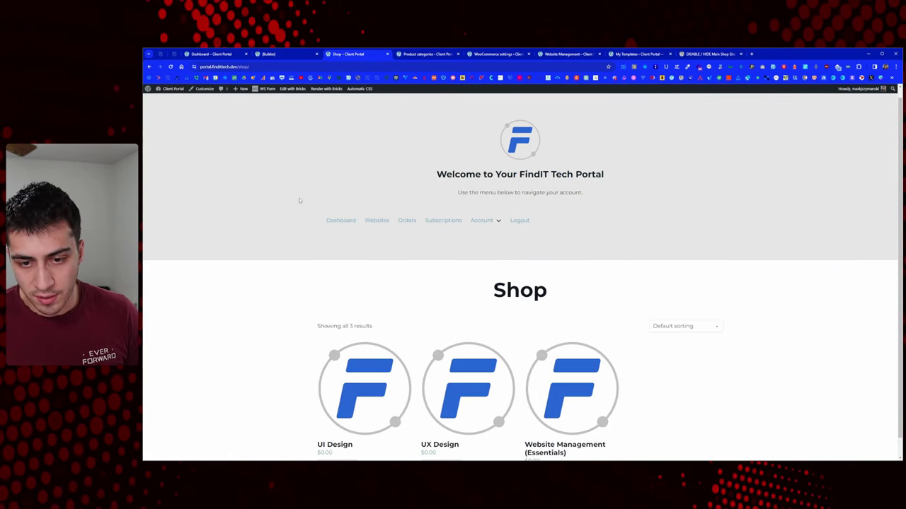
pyautogui.click(284, 55)
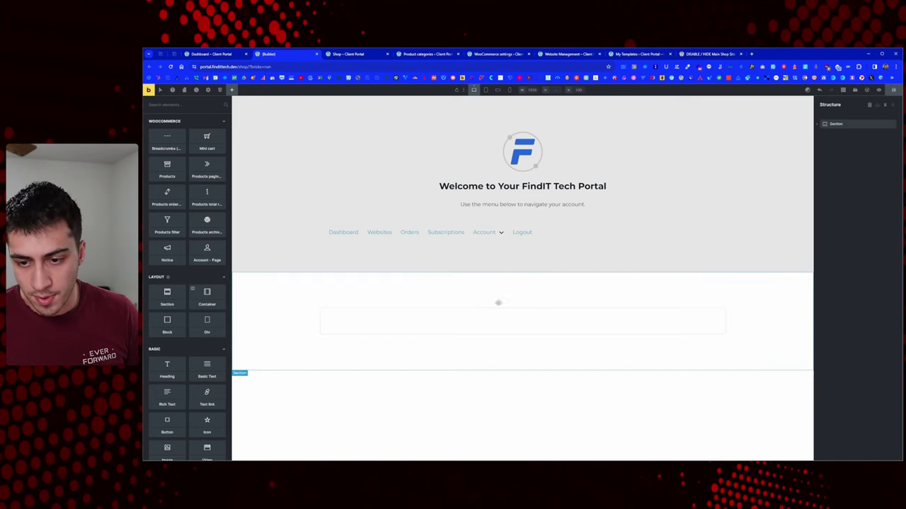
pyautogui.click(341, 51)
pyautogui.rightClick(283, 162)
pyautogui.click(297, 184)
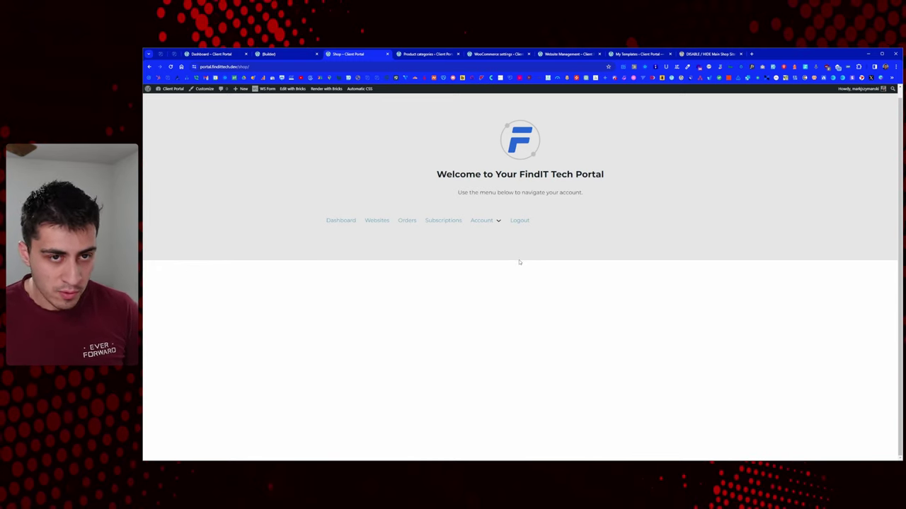
# - Close WooCommerce settings, reload the Website Management category page, and go to Bricks My Templates
pyautogui.click(446, 55)
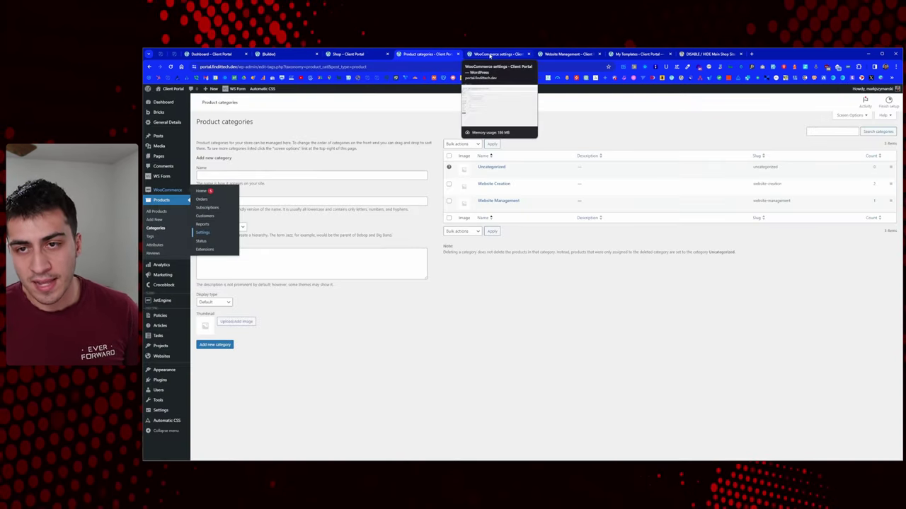
pyautogui.click(487, 56)
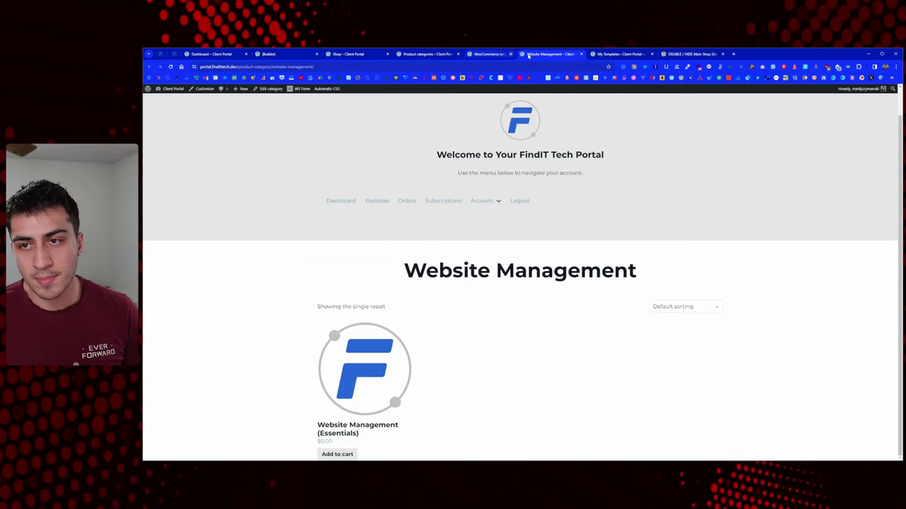
pyautogui.click(528, 55)
pyautogui.rightClick(357, 215)
pyautogui.click(293, 228)
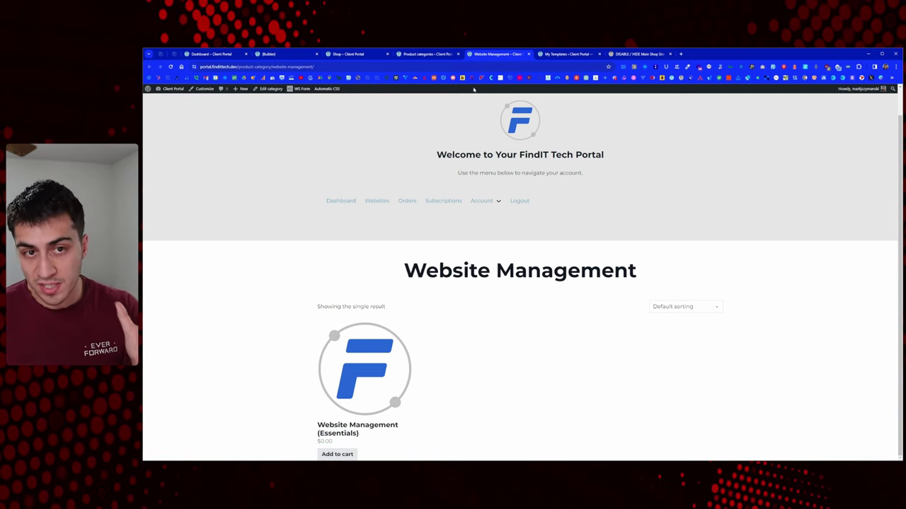
pyautogui.click(564, 54)
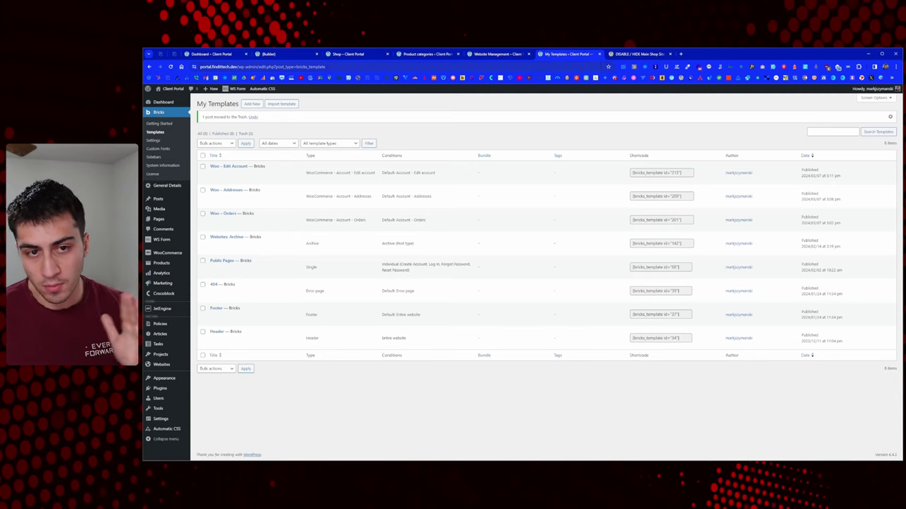
# - Undo the trashing of the template and reload the Website Management category page
pyautogui.click(253, 117)
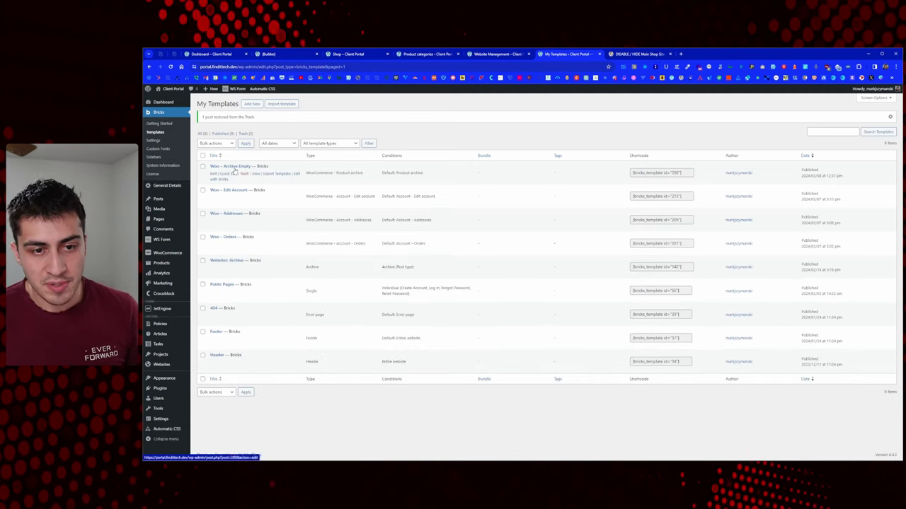
pyautogui.click(426, 54)
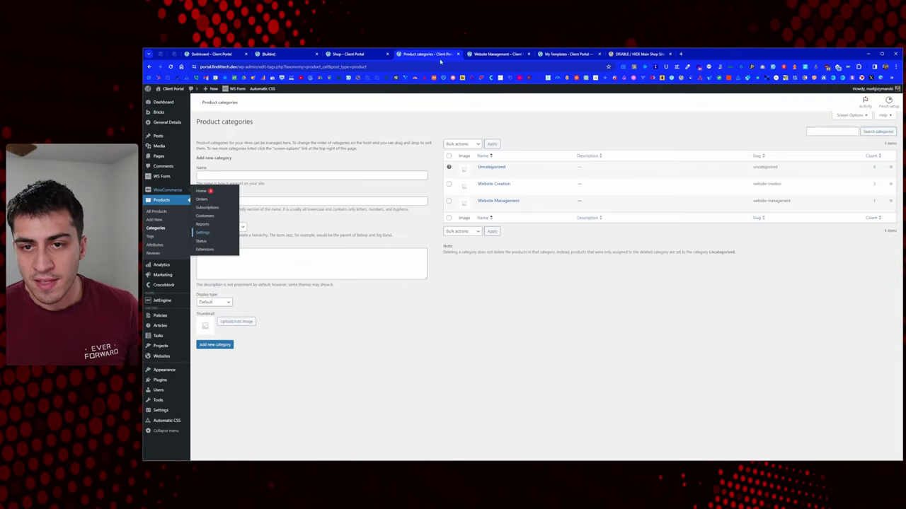
pyautogui.click(497, 54)
pyautogui.rightClick(318, 184)
pyautogui.click(336, 225)
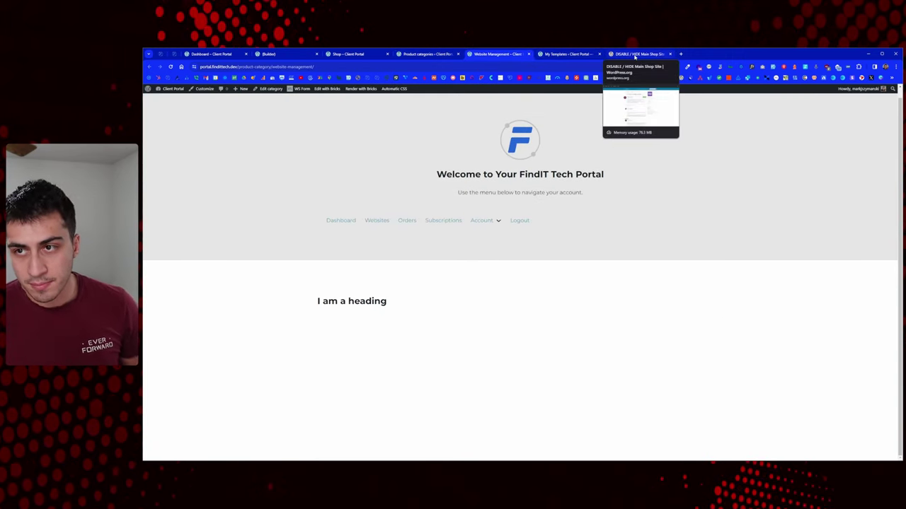
# - Open the Woo – Archive Empty template in Bricks Builder
pyautogui.click(669, 54)
pyautogui.click(570, 56)
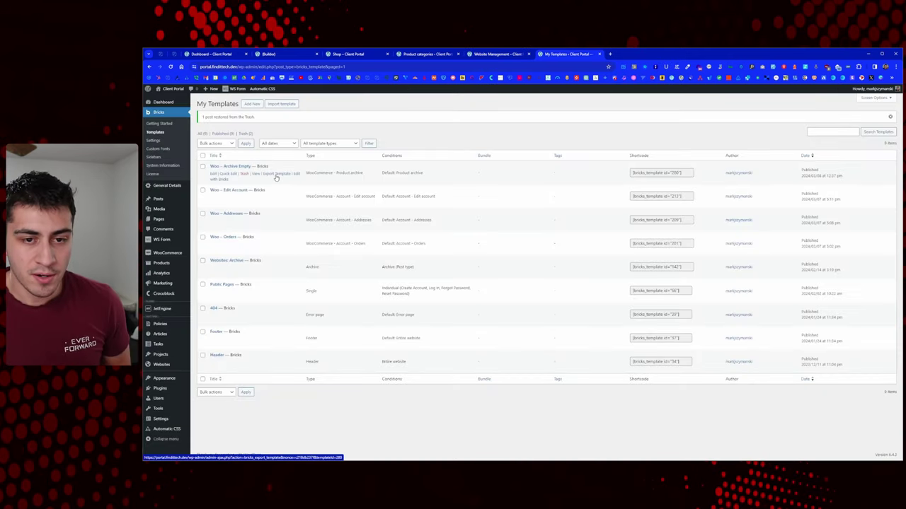
pyautogui.click(220, 180)
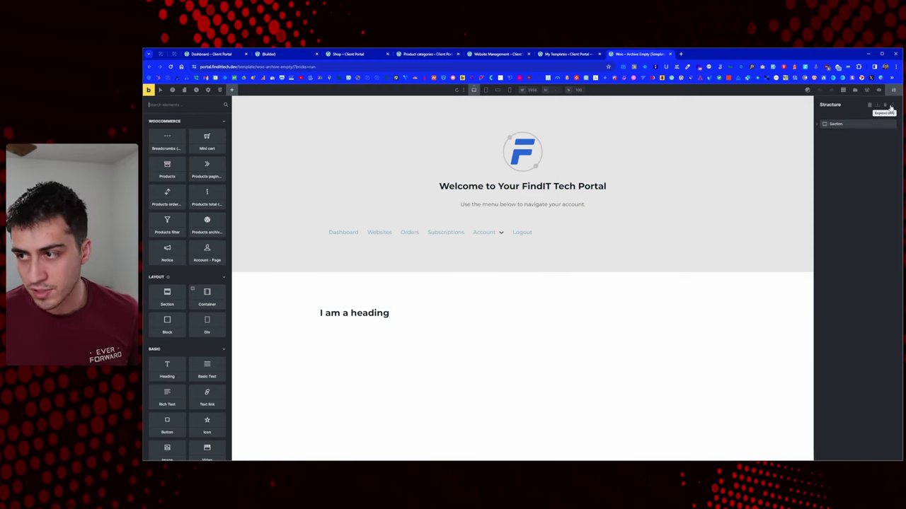
# - Delete the placeholder heading from the Woo – Archive Empty template and save it
pyautogui.rightClick(372, 313)
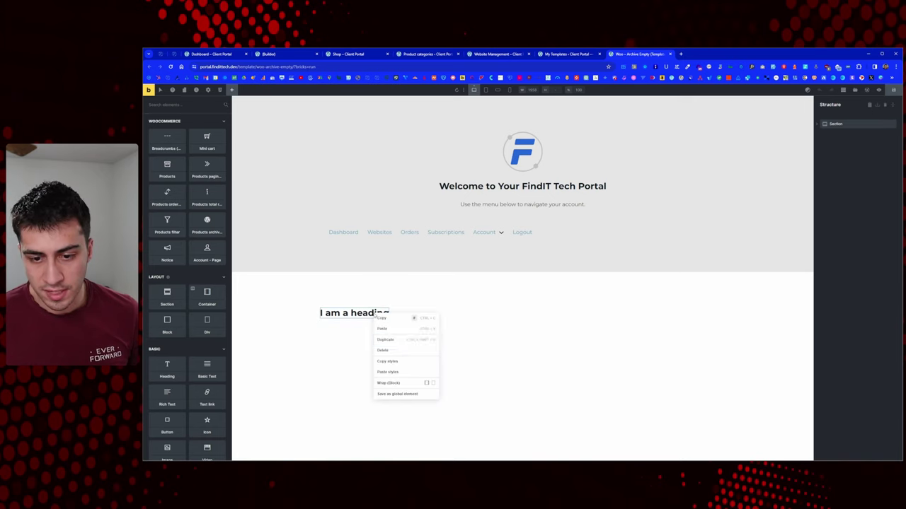
pyautogui.click(399, 349)
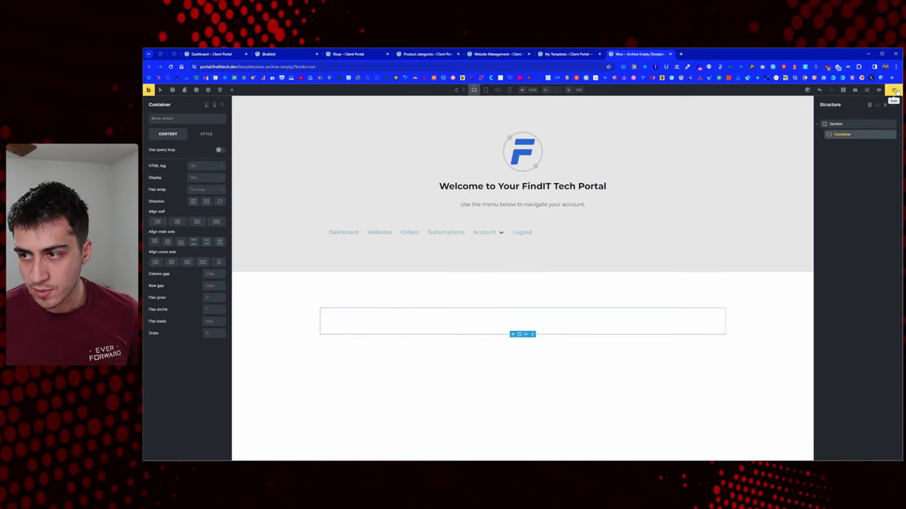
pyautogui.click(895, 90)
# - Reload the Website Management category page to confirm it's blank below the header
pyautogui.click(497, 54)
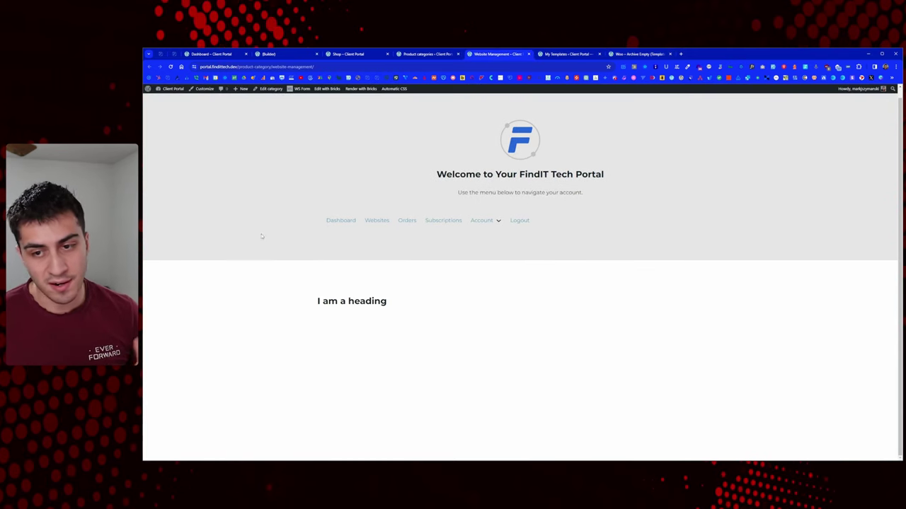
pyautogui.rightClick(199, 299)
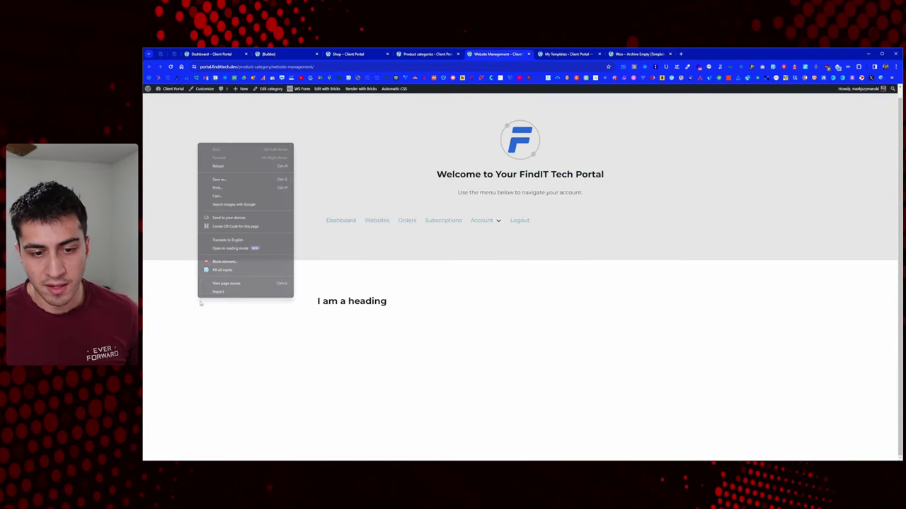
pyautogui.click(231, 167)
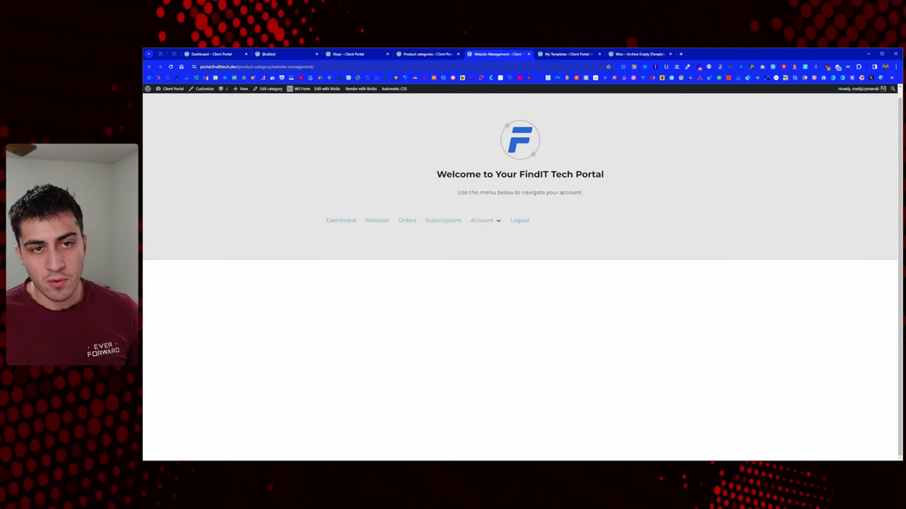
# - Browse the shop, reload it, then view My Account Subscriptions showing no active subscriptions
pyautogui.click(441, 54)
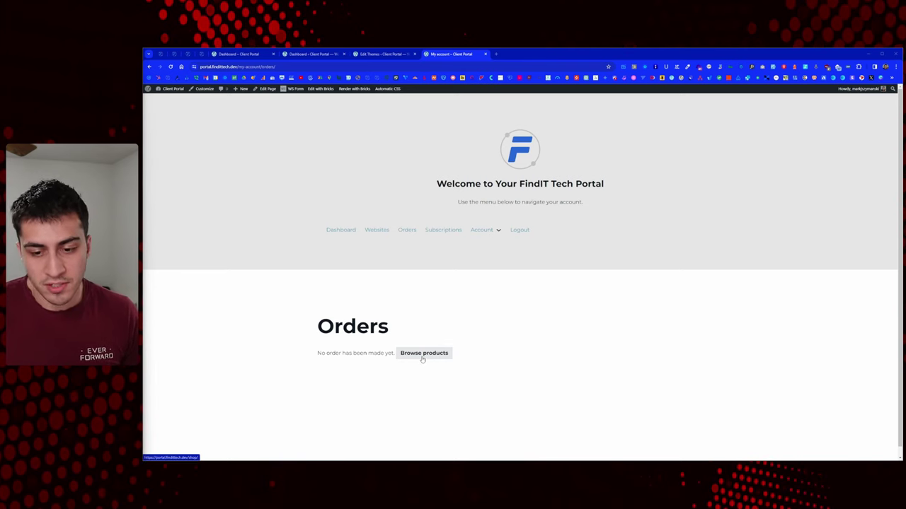
pyautogui.click(423, 354)
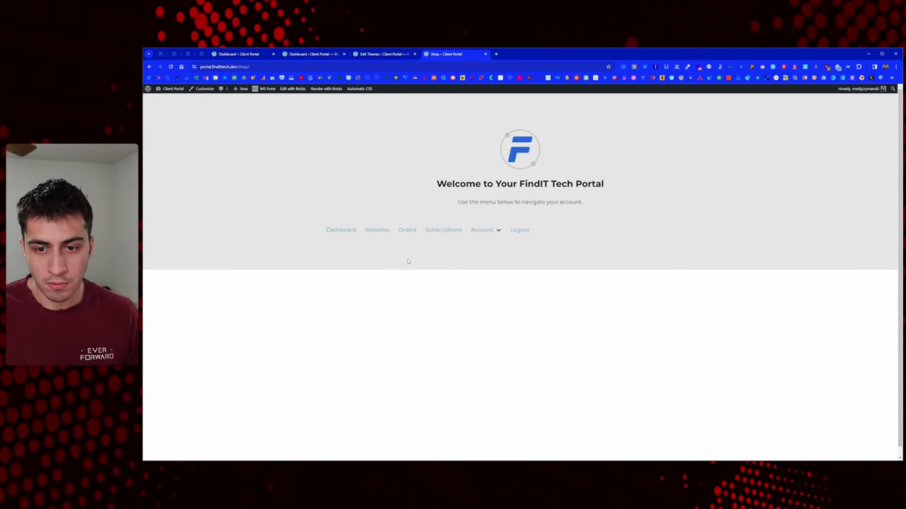
pyautogui.press('F5')
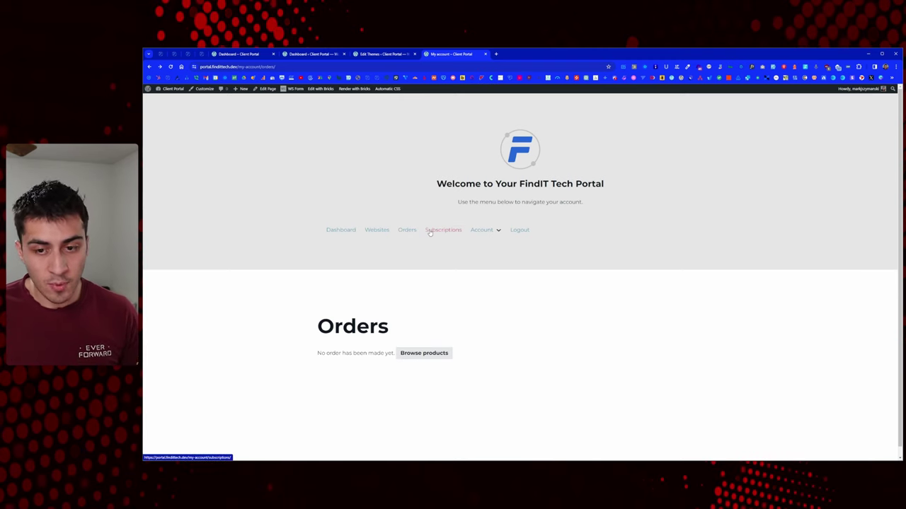
pyautogui.click(433, 231)
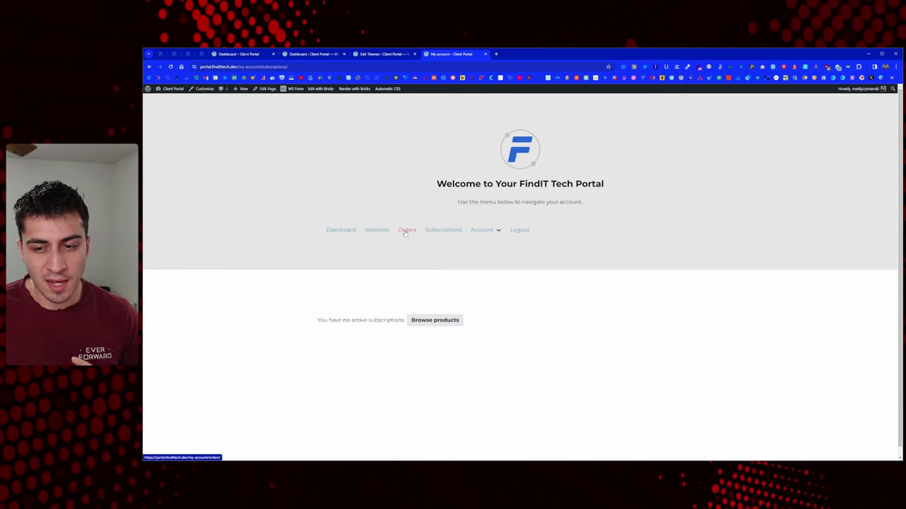
# - Visit /cart to see the empty cart, then view the Orders page with no orders yet
pyautogui.click(445, 66)
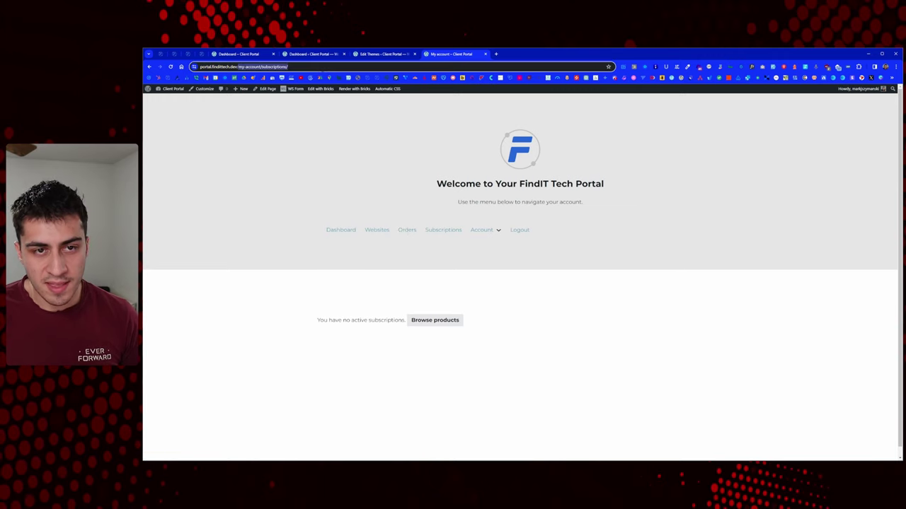
pyautogui.write('cart')
pyautogui.press('Return')
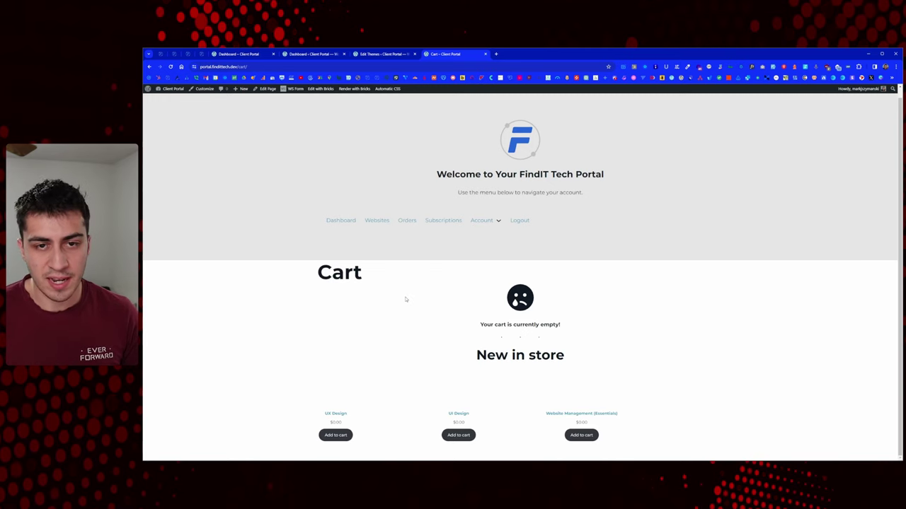
pyautogui.click(409, 222)
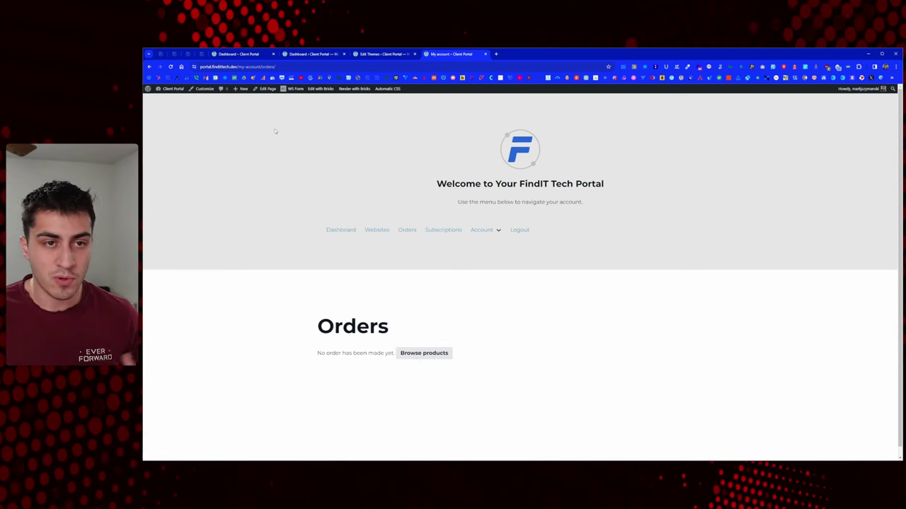
pyautogui.click(188, 54)
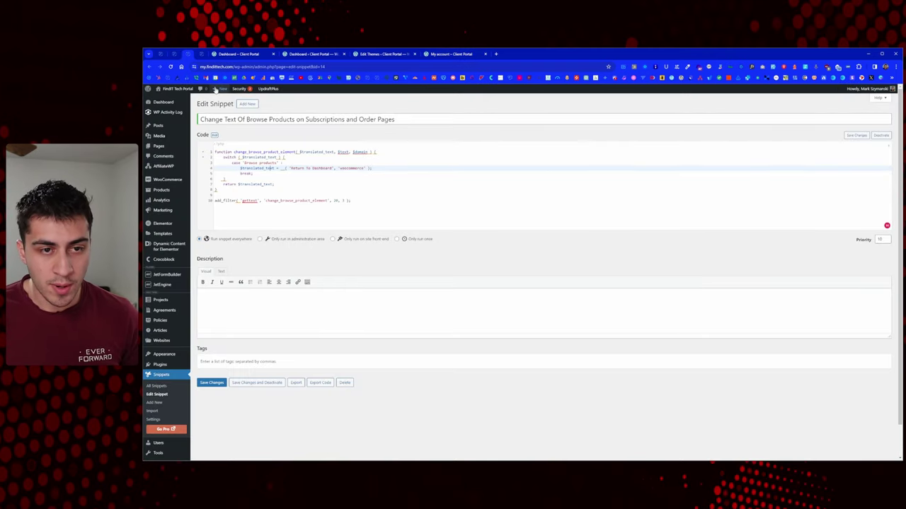
# - Review the 'Change Link Of Browse Products on Subscriptions and Order Pages' snippet code
pyautogui.moveTo(216, 120); pyautogui.dragTo(397, 144)
pyautogui.click(367, 120)
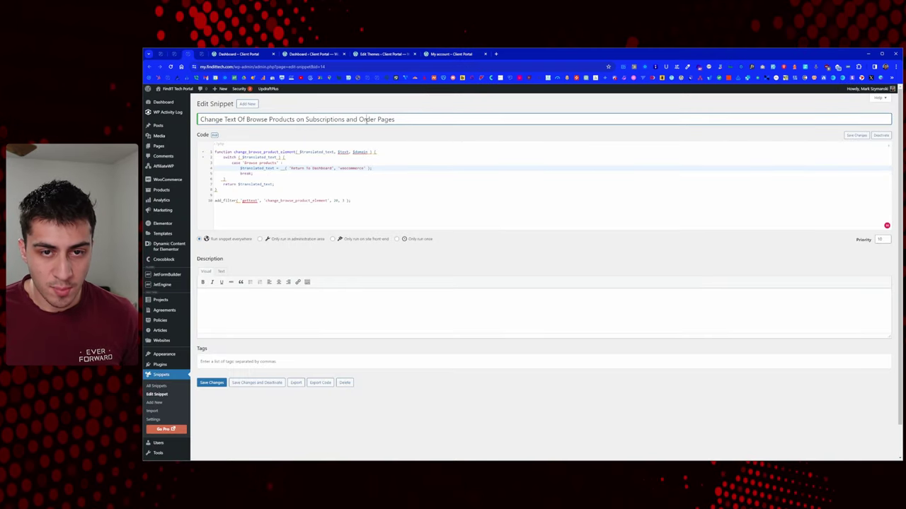
pyautogui.click(201, 54)
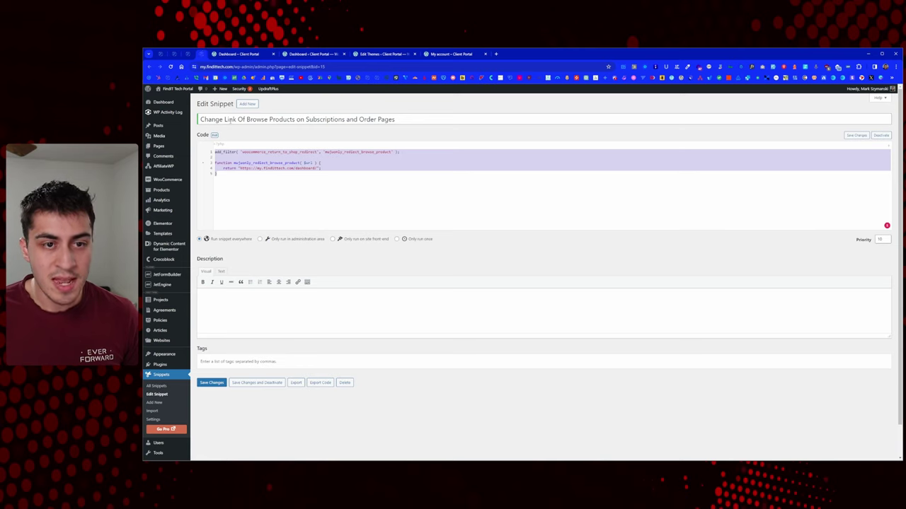
pyautogui.click(268, 144)
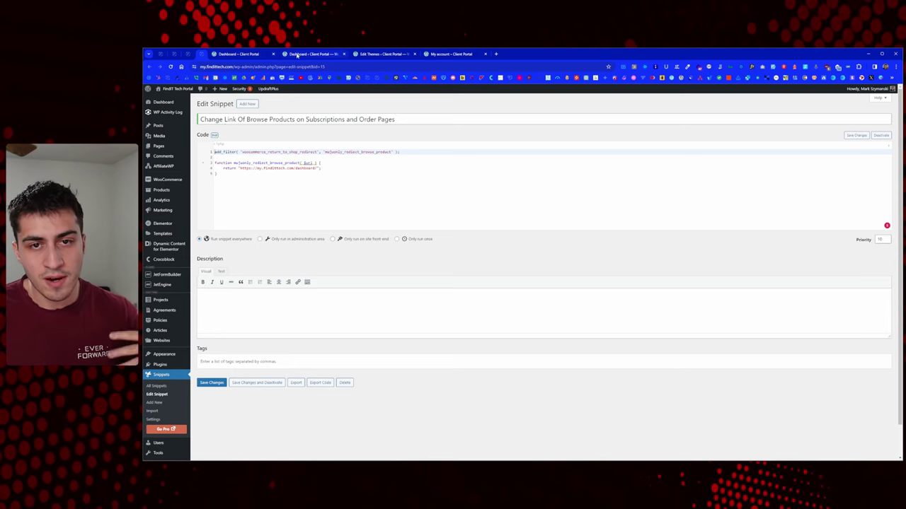
# - Uncomment lines 38–55 of Bricks Child functions.php with Ctrl+/ and update the file
pyautogui.click(366, 56)
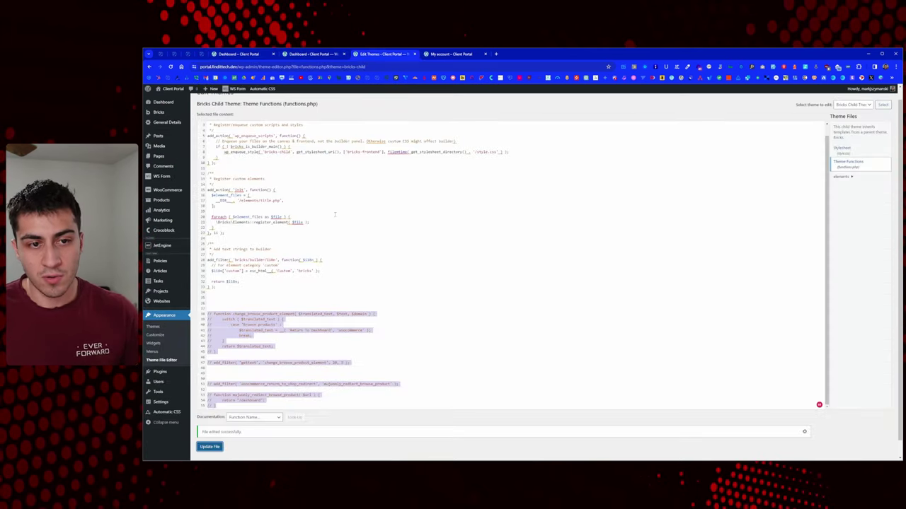
pyautogui.scroll(-1, 294, 294)
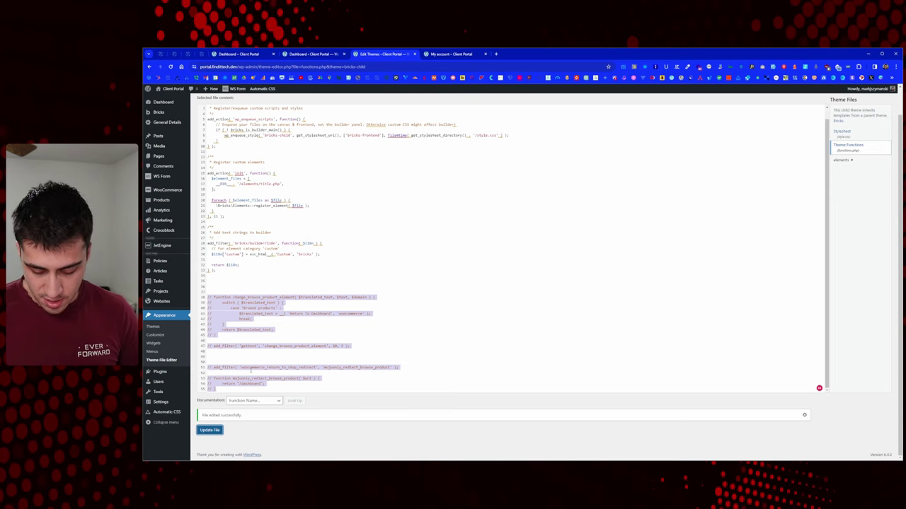
pyautogui.moveTo(259, 366); pyautogui.dragTo(208, 297)
pyautogui.hotkey('ctrl', '/')
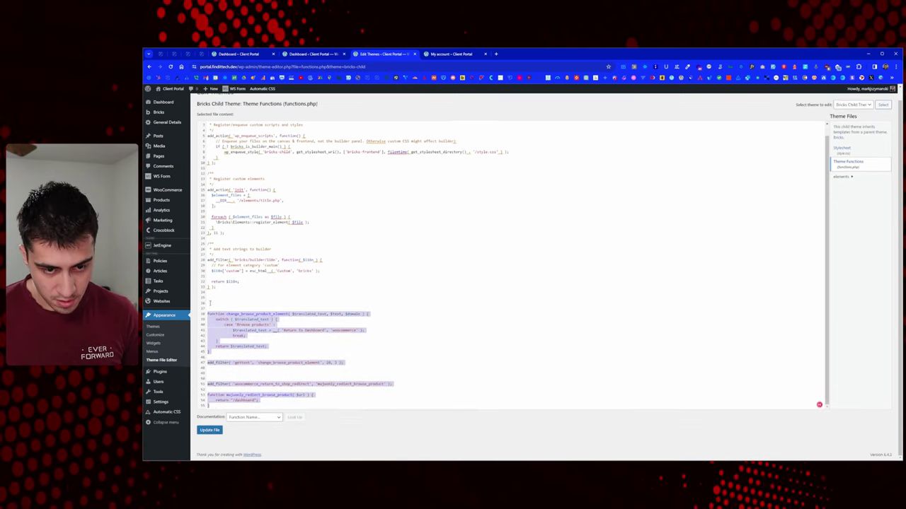
pyautogui.click(271, 313)
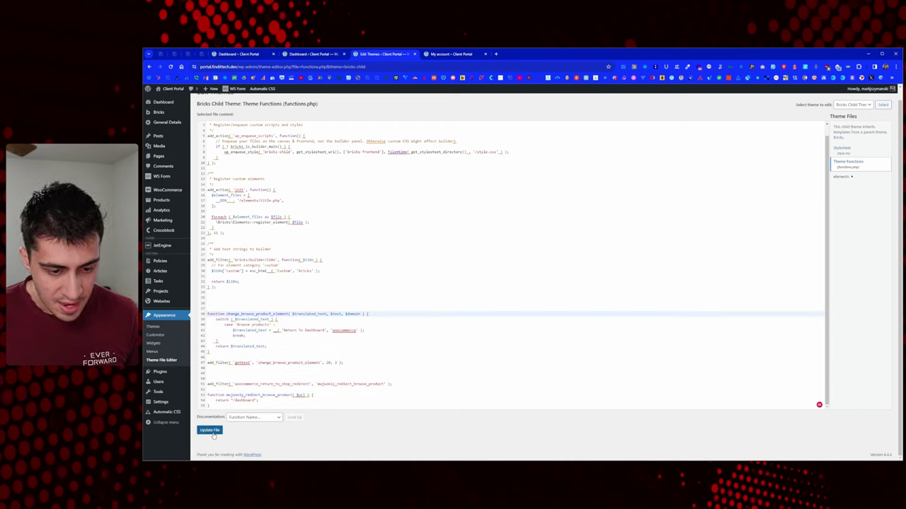
pyautogui.click(211, 432)
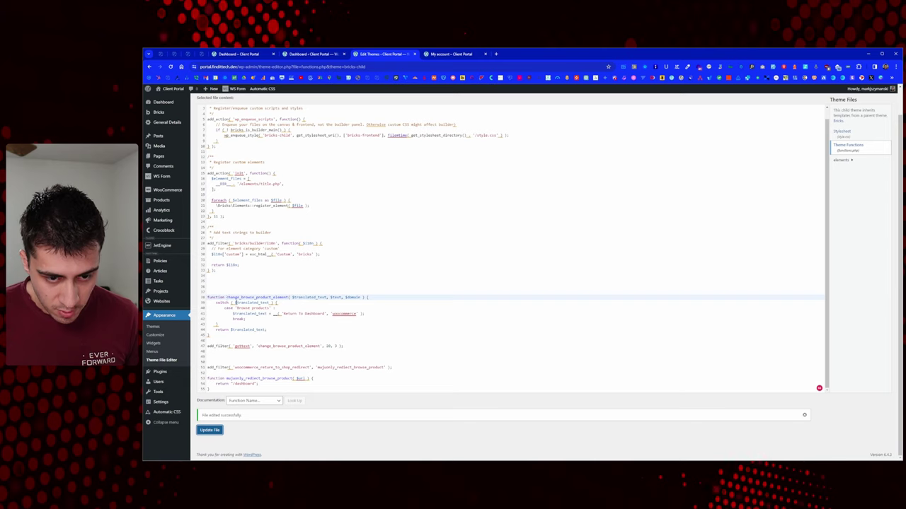
# - Verify the redirect function returns '/dashboard' and update functions.php again
pyautogui.click(263, 308)
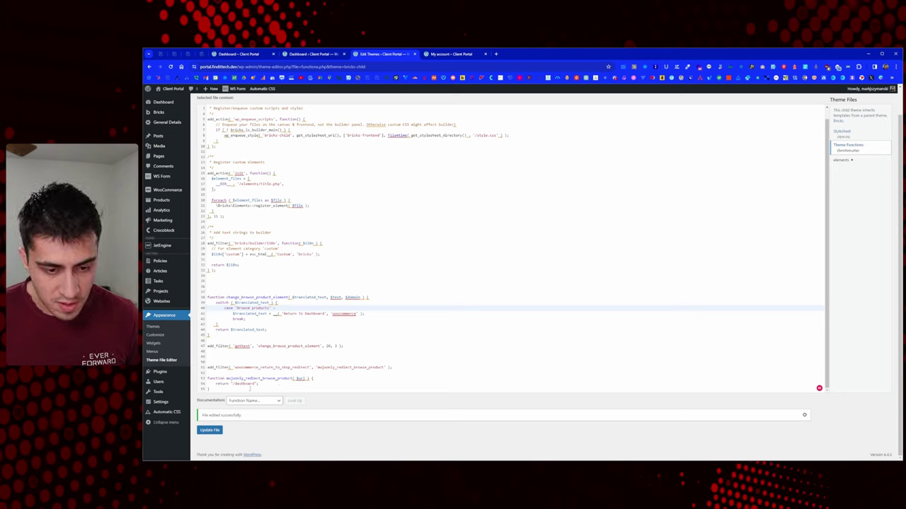
pyautogui.doubleClick(251, 384)
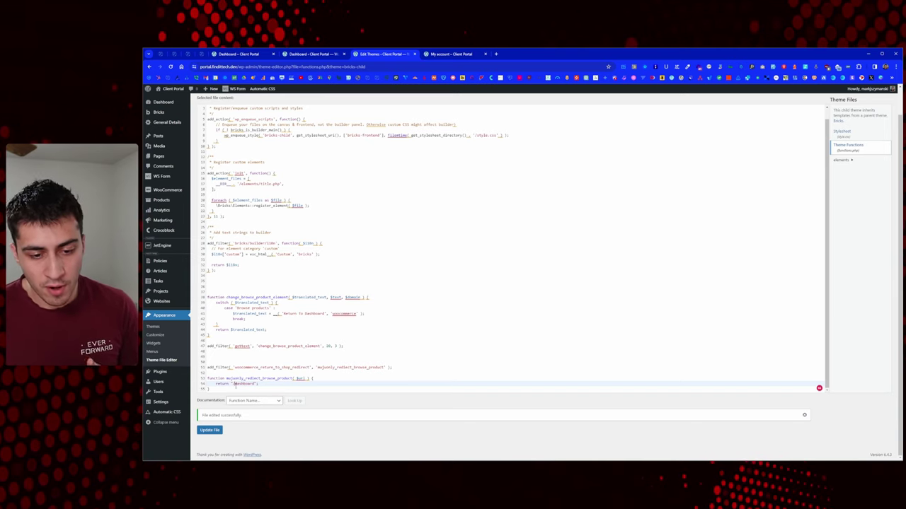
pyautogui.moveTo(234, 384); pyautogui.dragTo(256, 384)
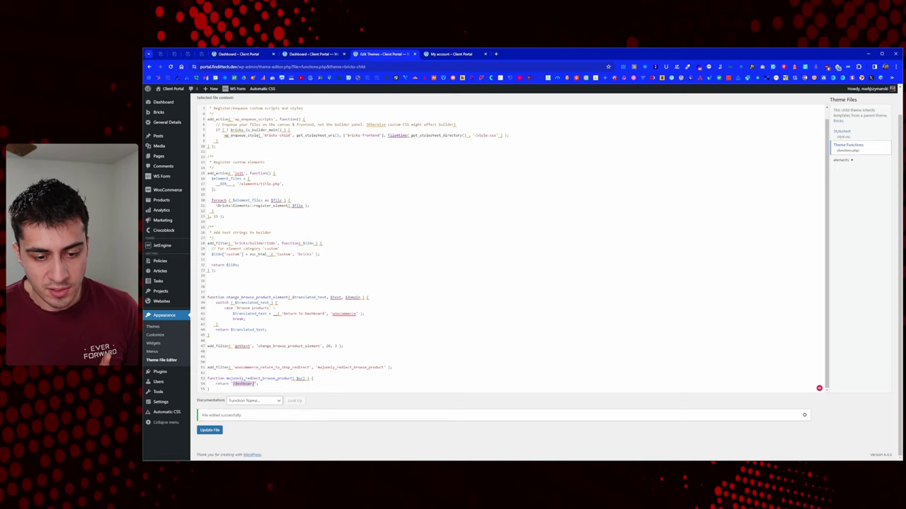
pyautogui.click(251, 384)
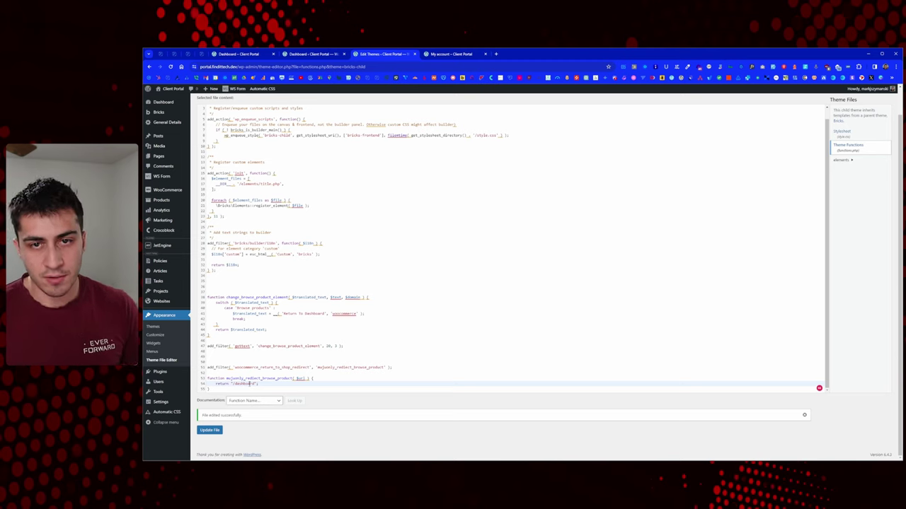
pyautogui.click(258, 386)
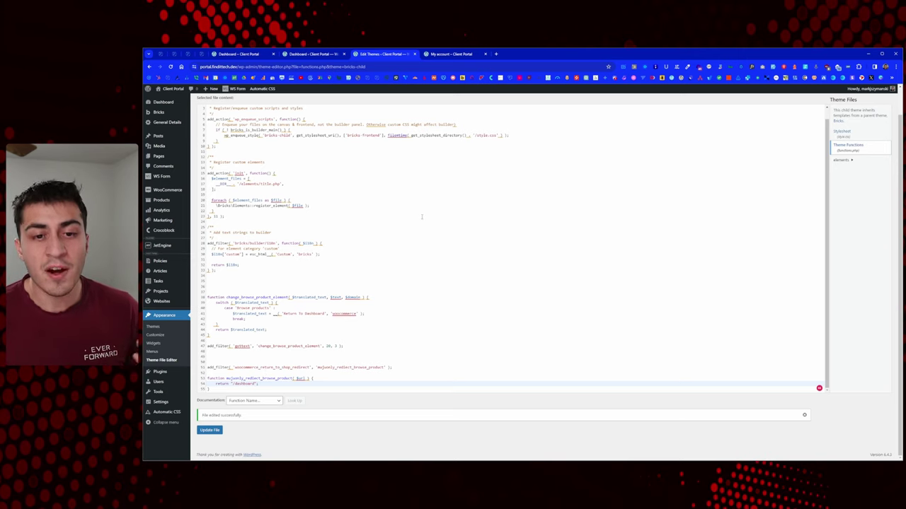
pyautogui.click(209, 430)
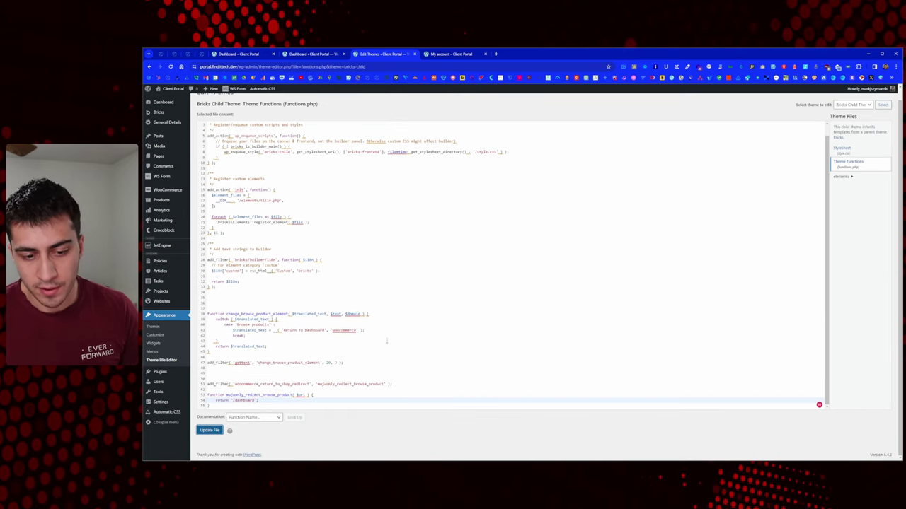
# - Reload the account Orders page and follow its Return To Dashboard button to the portal dashboard
pyautogui.click(442, 54)
pyautogui.rightClick(212, 250)
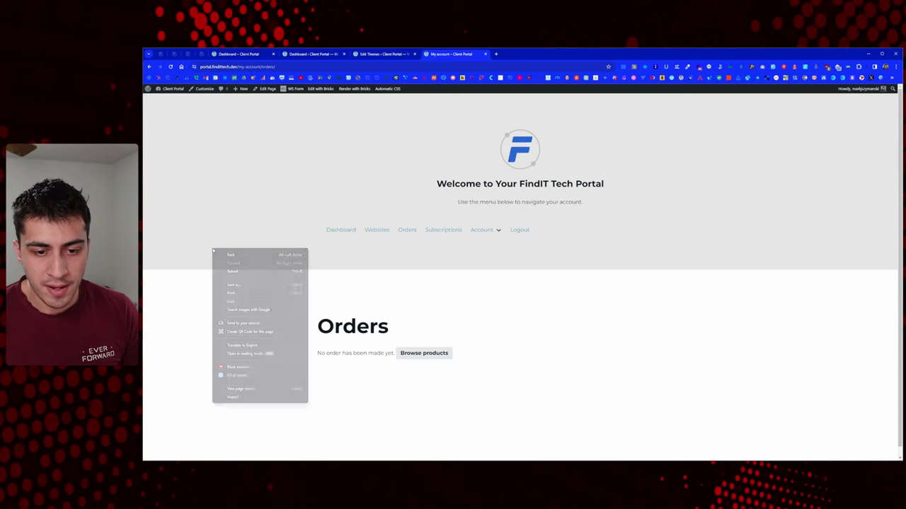
pyautogui.click(227, 270)
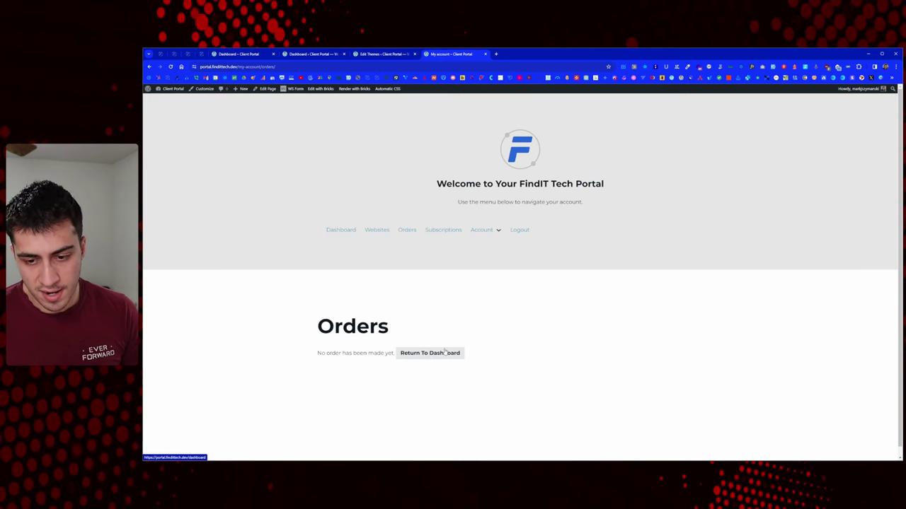
pyautogui.click(424, 357)
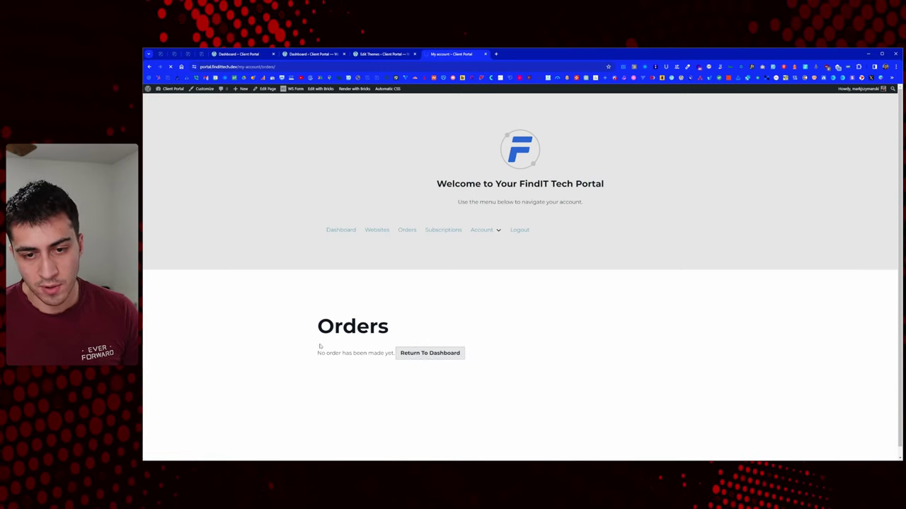
pyautogui.scroll(-2, 304, 311)
pyautogui.scroll(2, 304, 311)
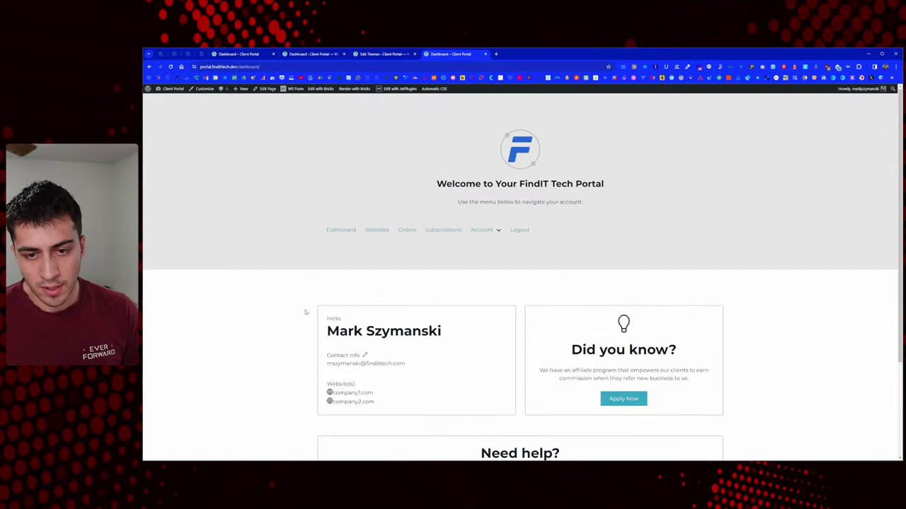
# - Navigate back from the dashboard to the previous account page
pyautogui.hotkey('alt', 'Left')
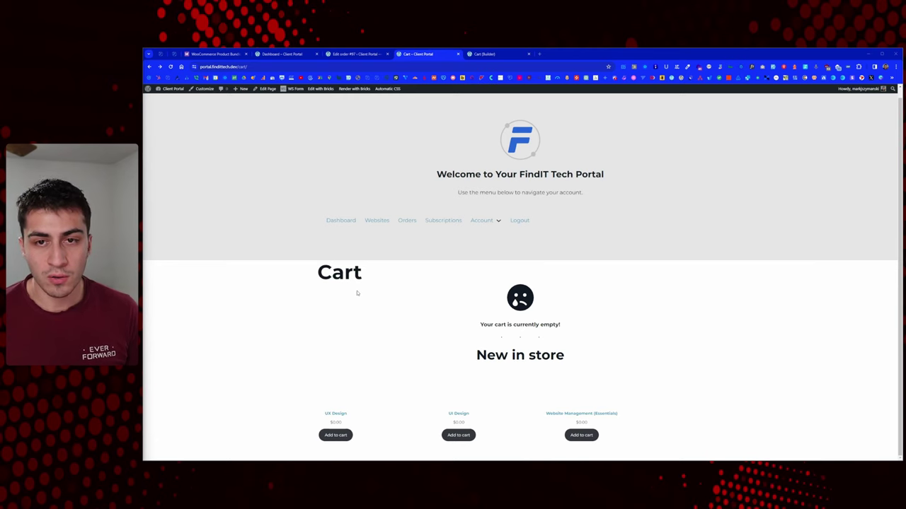
# - Duplicate the Cart tab, try the /checkout address, add UX Design to the cart and proceed to checkout
pyautogui.rightClick(445, 56)
pyautogui.click(464, 103)
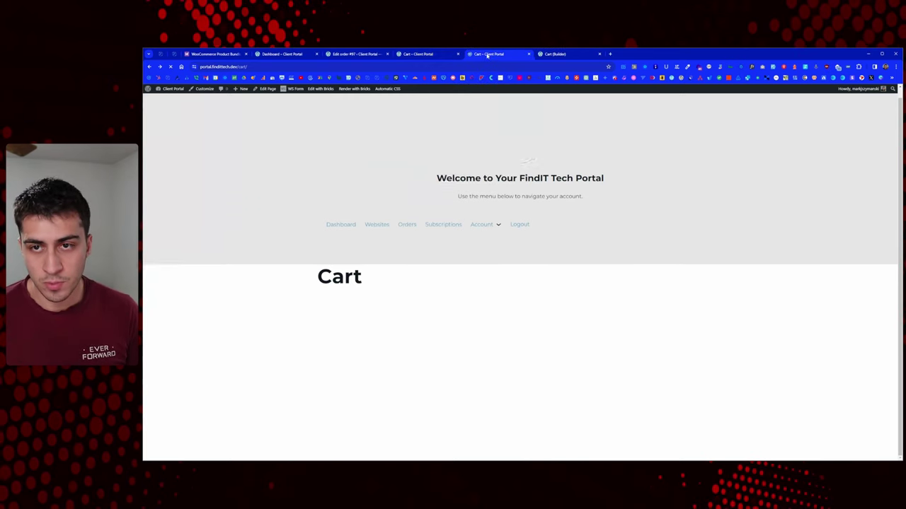
pyautogui.hotkey('ctrl', 'l')
pyautogui.press('End')
pyautogui.press('BackSpace')
pyautogui.press('BackSpace')
pyautogui.press('BackSpace')
pyautogui.press('BackSpace')
pyautogui.press('BackSpace')
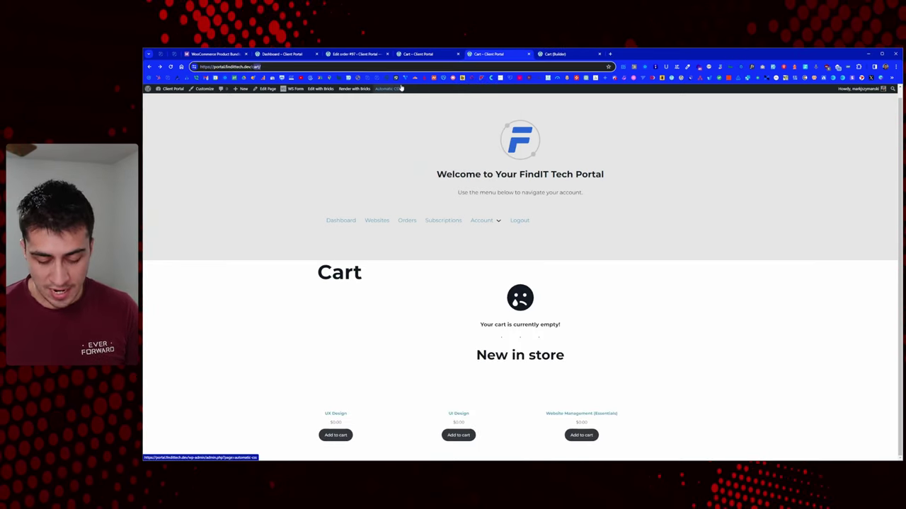
pyautogui.write('chjeckout')
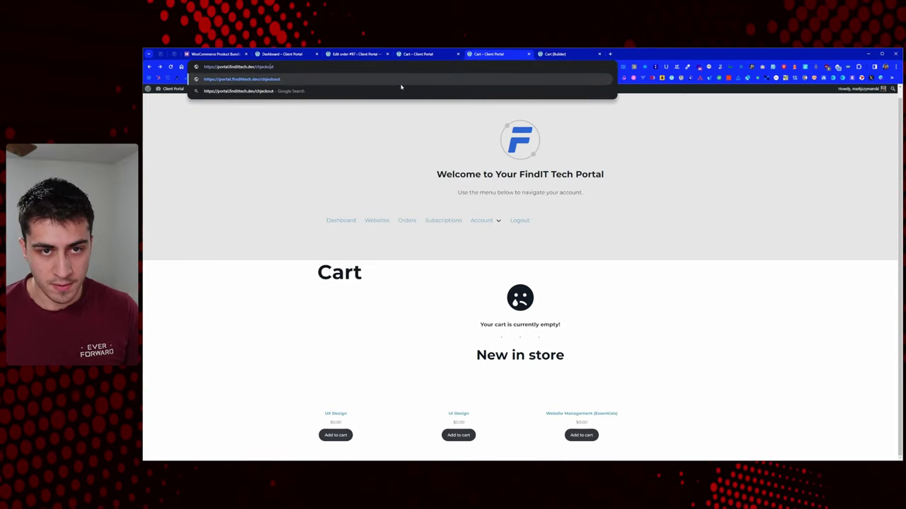
pyautogui.press('Return')
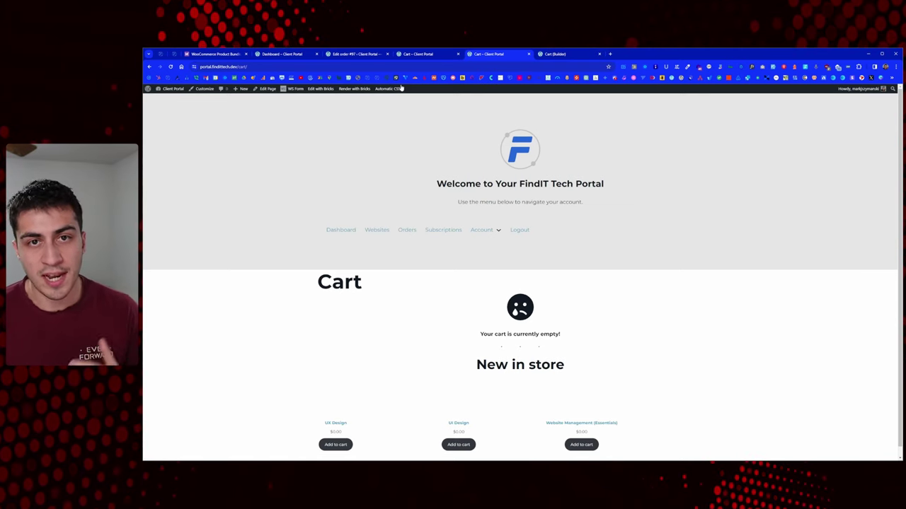
pyautogui.click(336, 444)
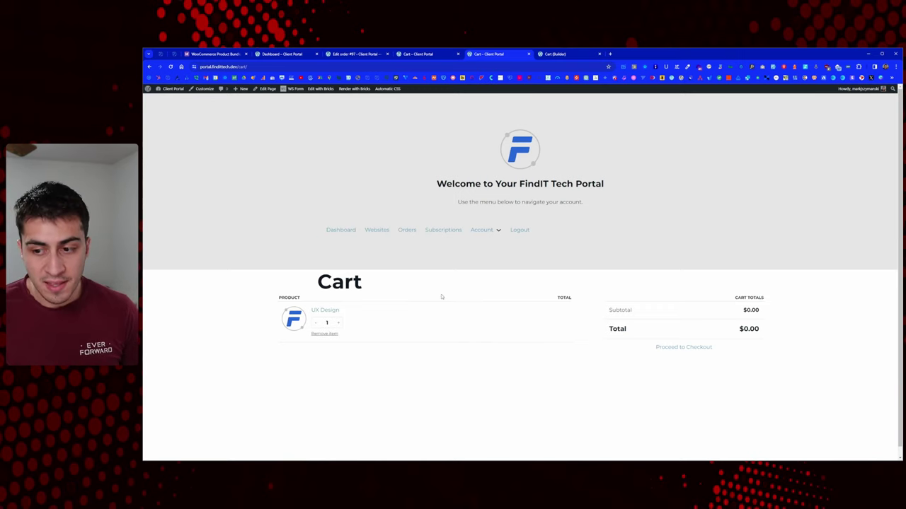
pyautogui.click(703, 349)
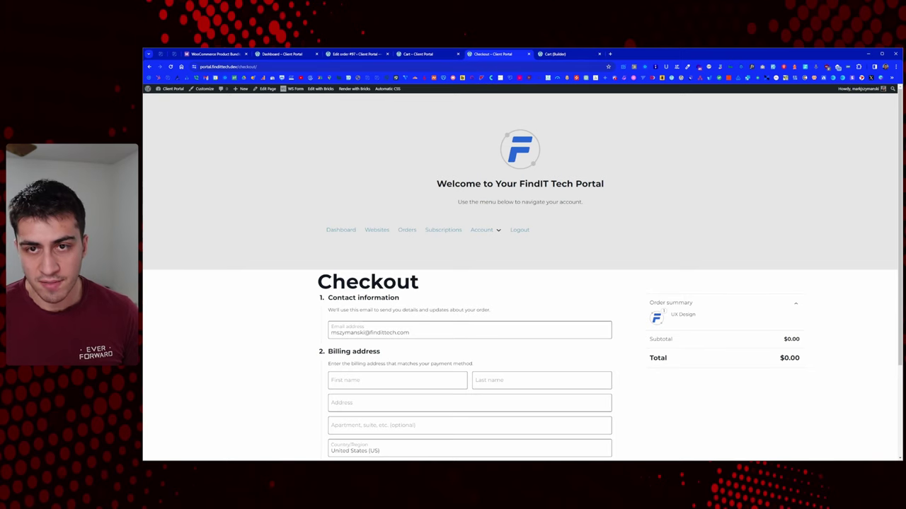
# - Switch between the Cart and Checkout tabs to review the checkout page
pyautogui.click(439, 54)
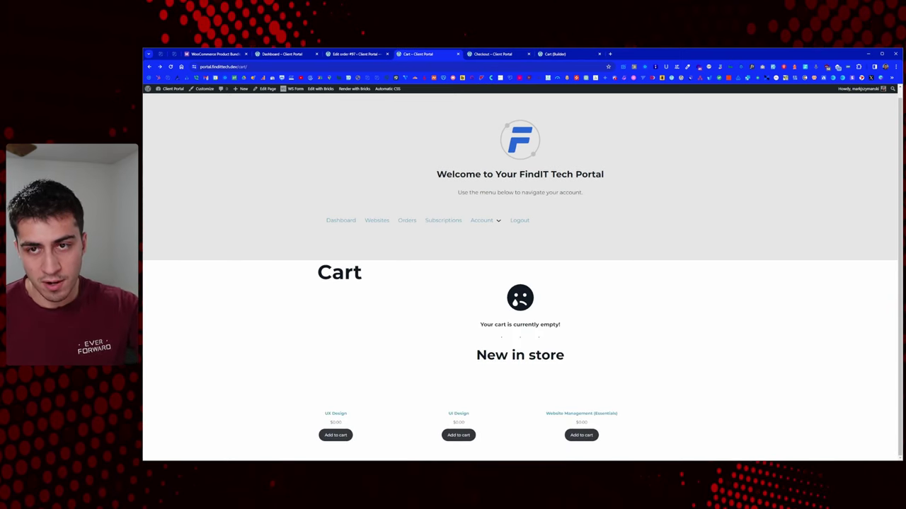
pyautogui.click(487, 54)
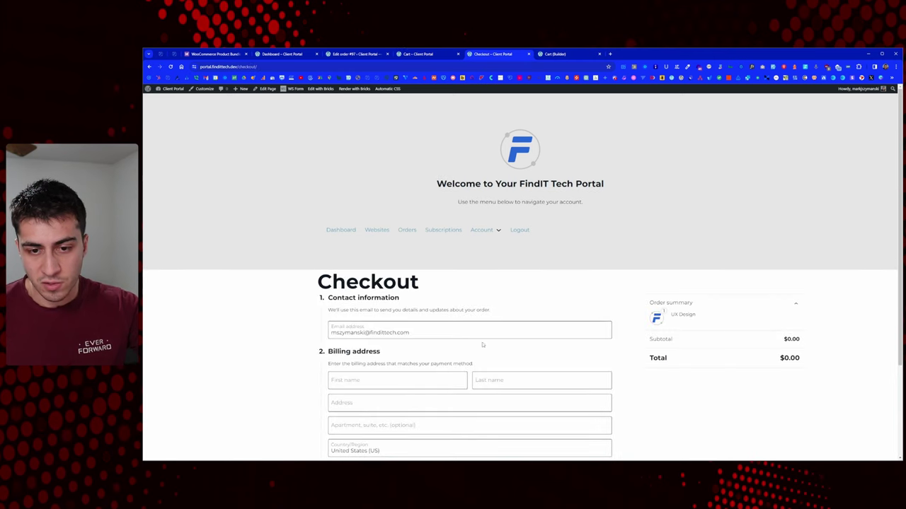
pyautogui.scroll(-2, 703, 330)
# - Open Return to Cart in a new tab, compare both carts, then go to Edit order #97
pyautogui.middleClick(347, 438)
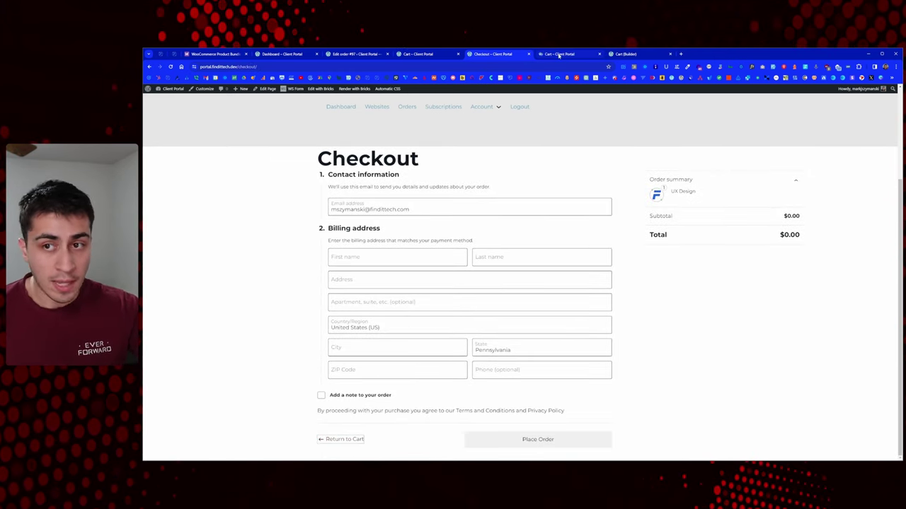
pyautogui.moveTo(559, 55); pyautogui.dragTo(479, 60)
pyautogui.click(434, 56)
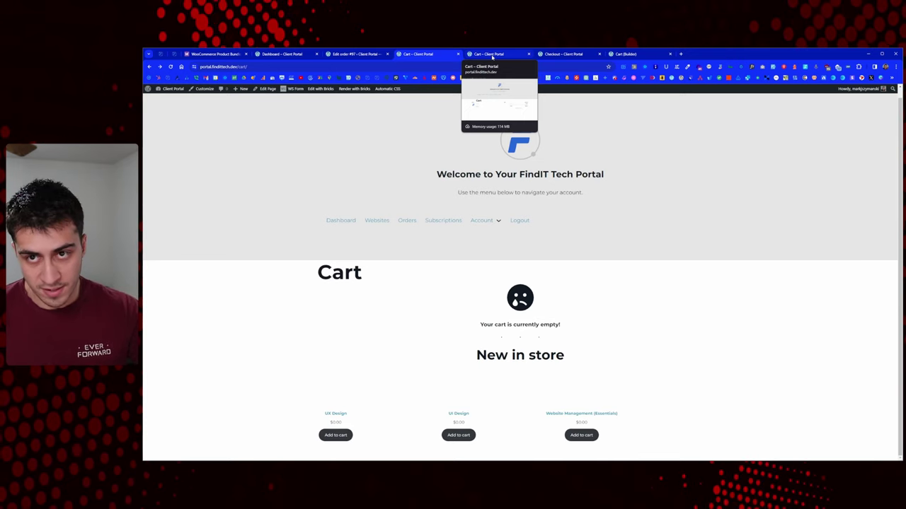
pyautogui.click(493, 54)
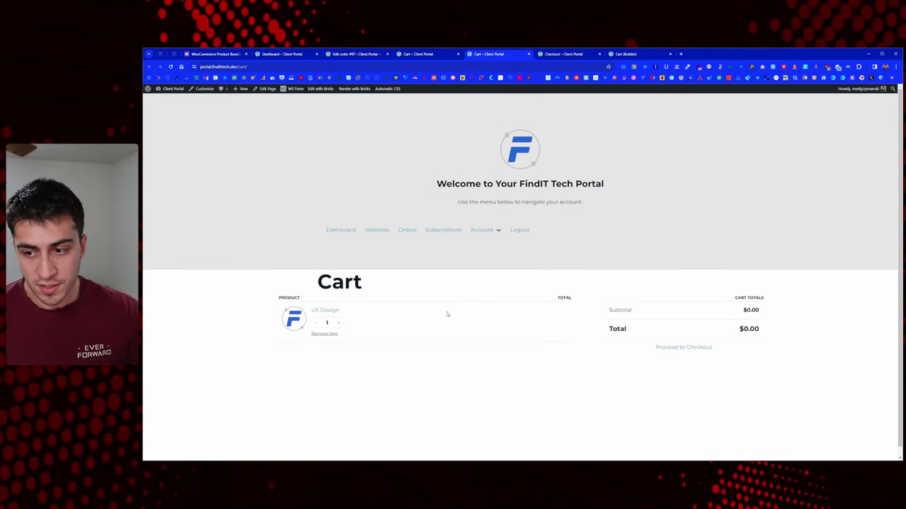
pyautogui.click(562, 55)
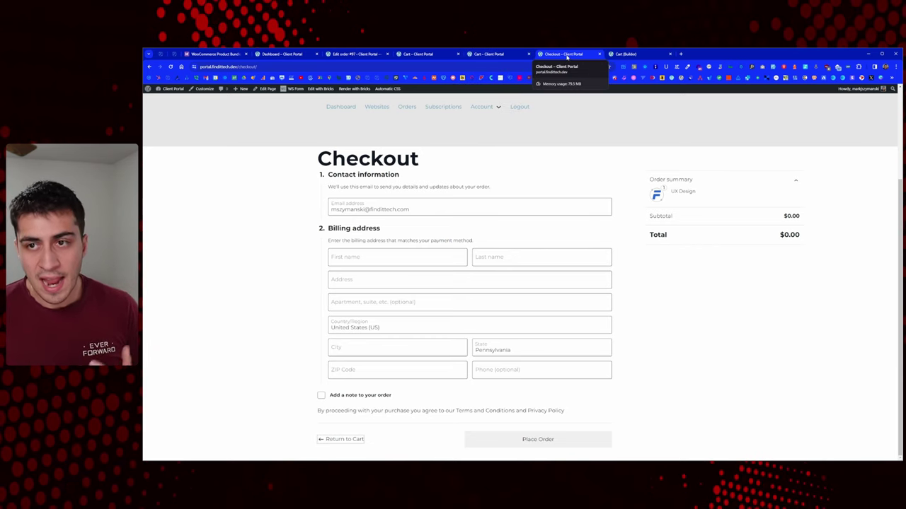
pyautogui.click(362, 57)
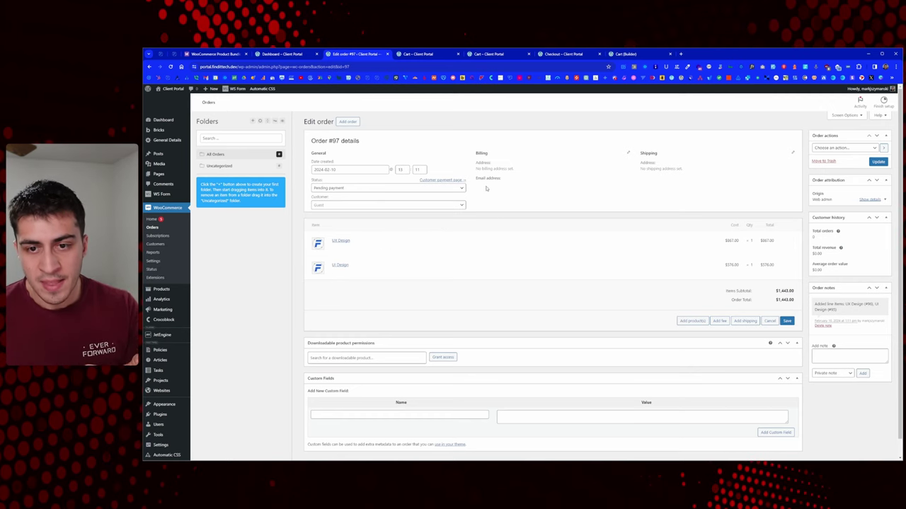
# - Open order #97's customer payment page and try Pay for order
pyautogui.keyDown('ctrl'); pyautogui.click(441, 182); pyautogui.keyUp('ctrl')
pyautogui.click(635, 54)
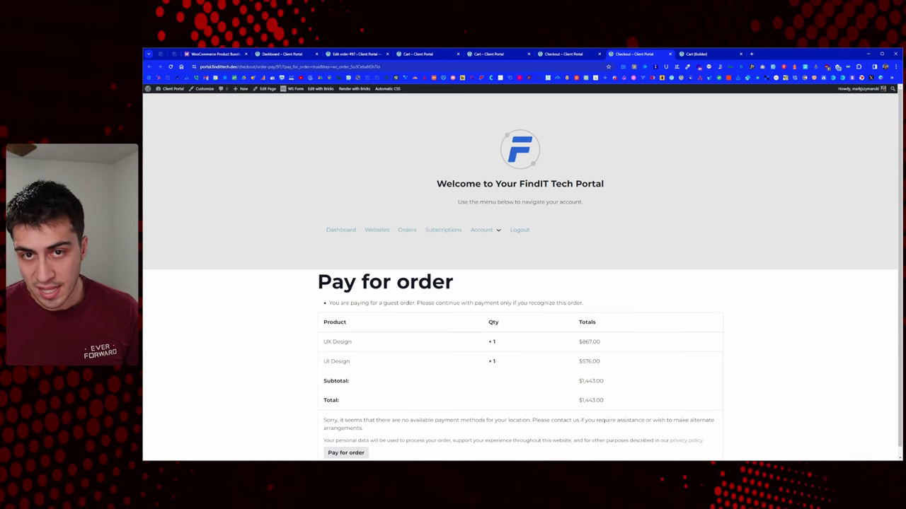
pyautogui.scroll(-1, 462, 225)
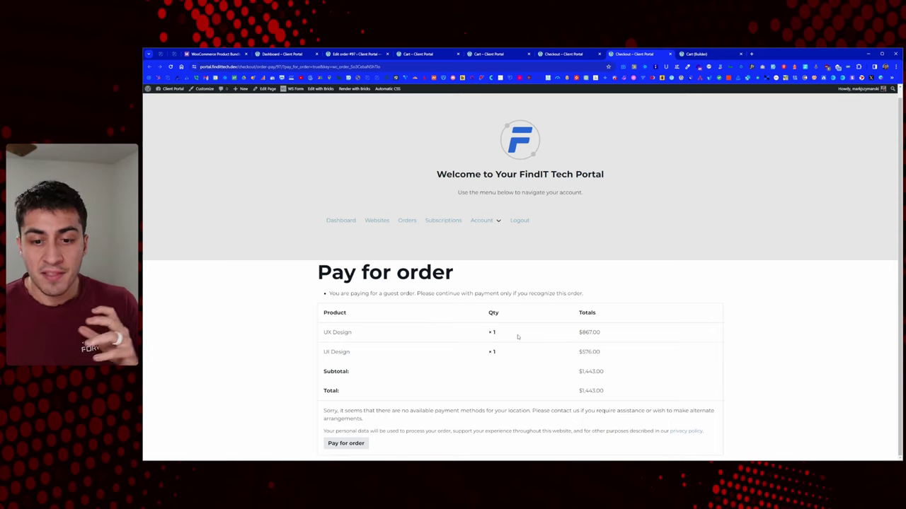
pyautogui.click(346, 444)
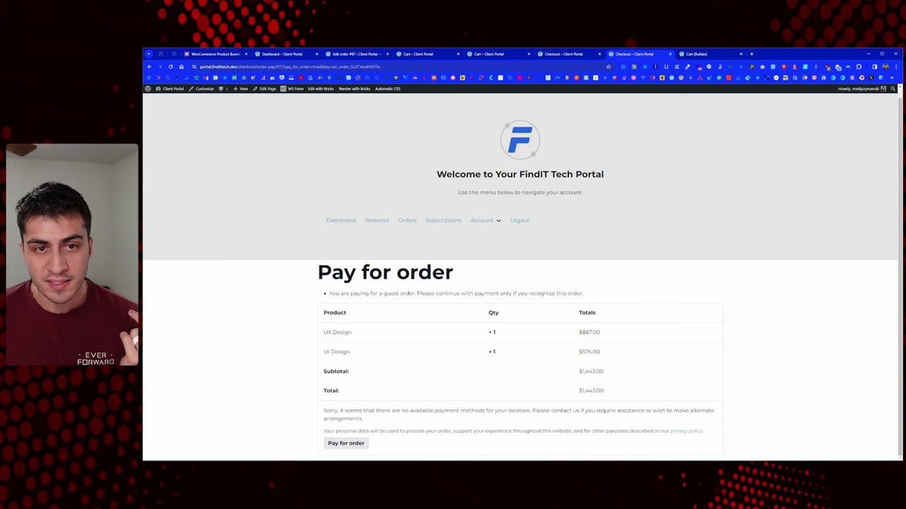
# - Copy the pay-for-order URL and paste it into a new incognito window
pyautogui.click(358, 66)
pyautogui.hotkey('ctrl', 'c')
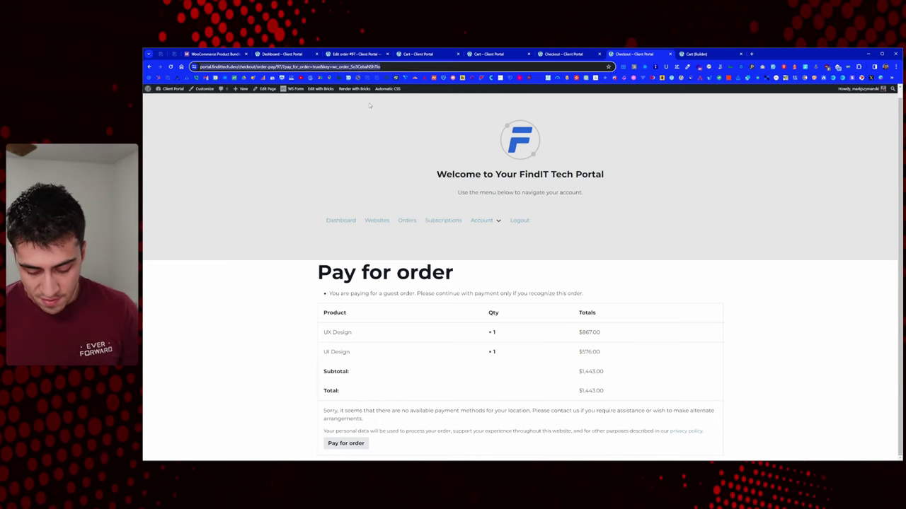
pyautogui.hotkey('ctrl', 'shift', 'n')
pyautogui.hotkey('ctrl', 'v')
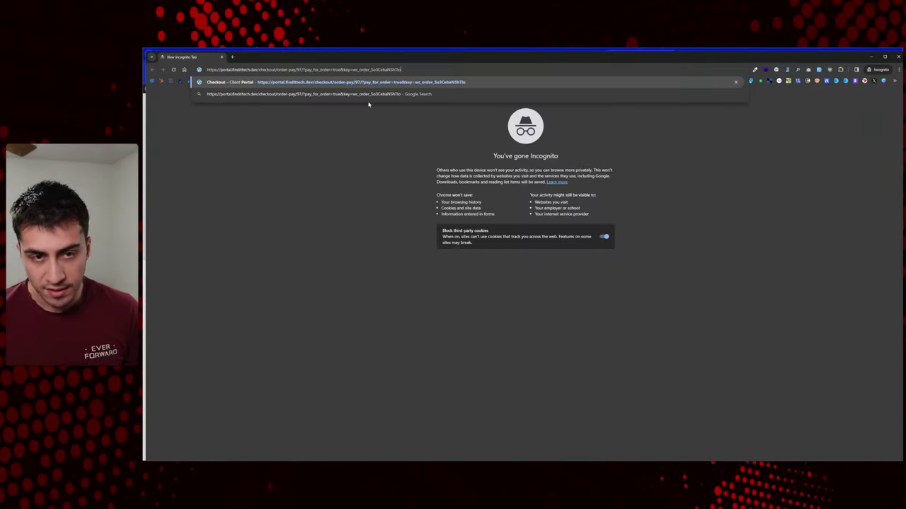
# - Load the pay-for-order link privately, review the $1,443.00 order, then close the incognito window
pyautogui.press('Return')
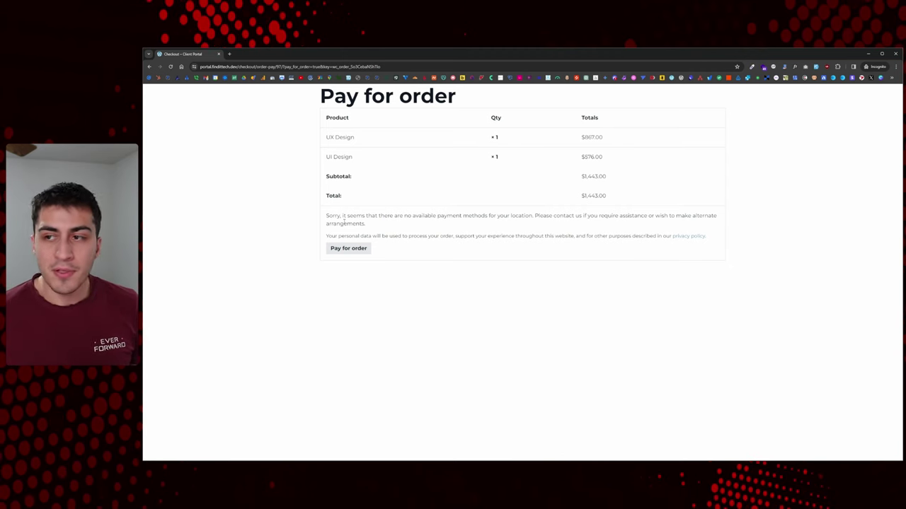
pyautogui.click(897, 53)
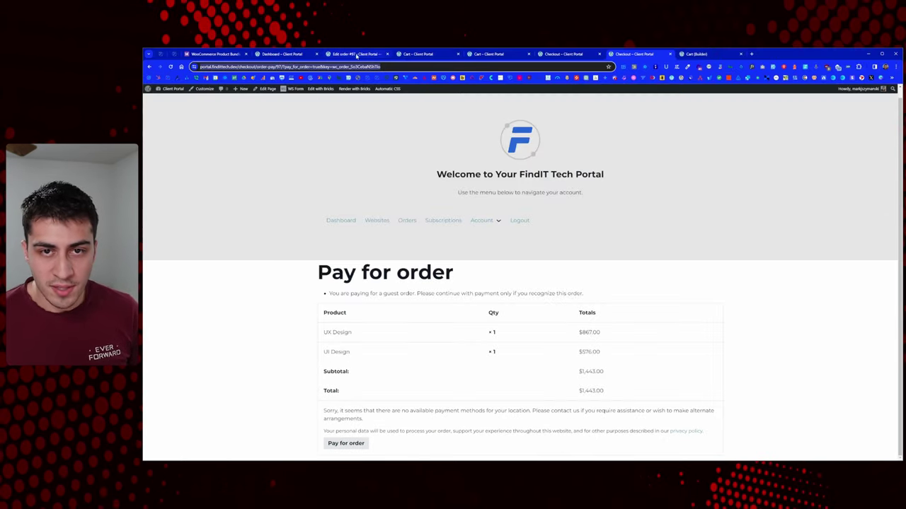
# - Assign order #97 to the customer account found by searching 'ma' and update the order
pyautogui.click(356, 54)
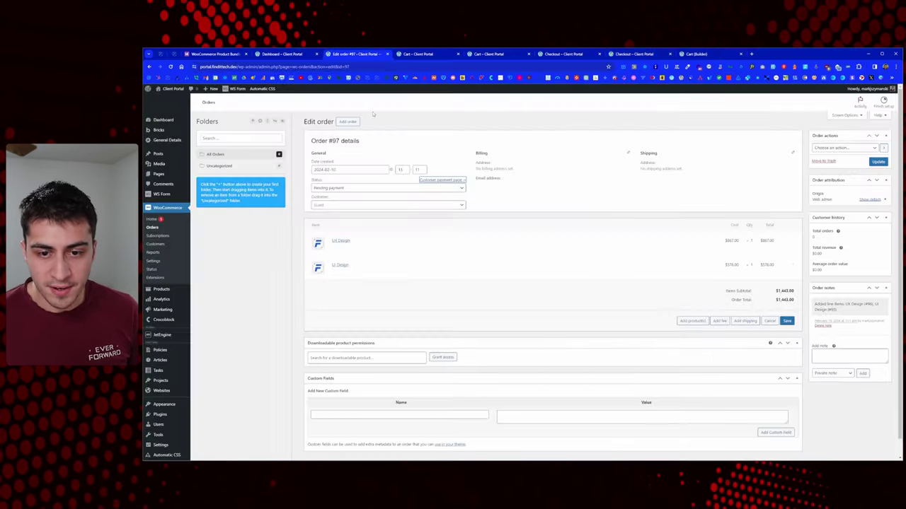
pyautogui.click(321, 206)
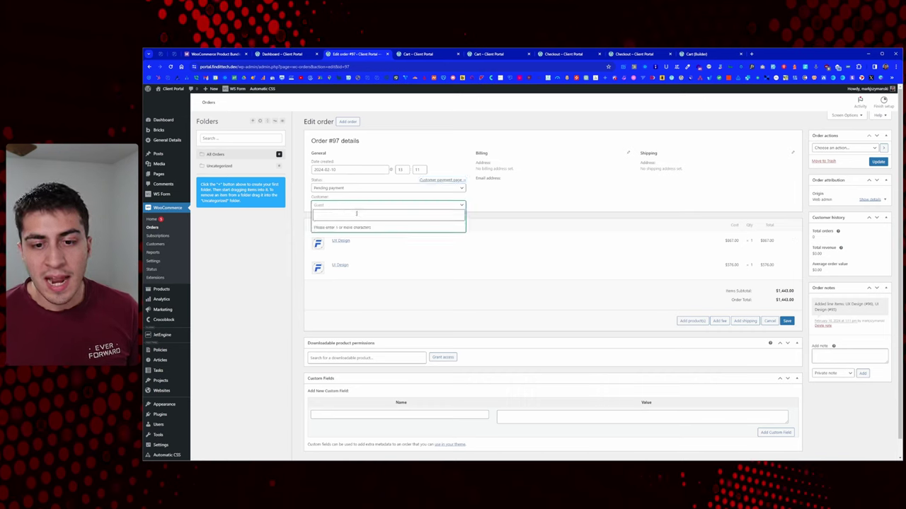
pyautogui.click(493, 203)
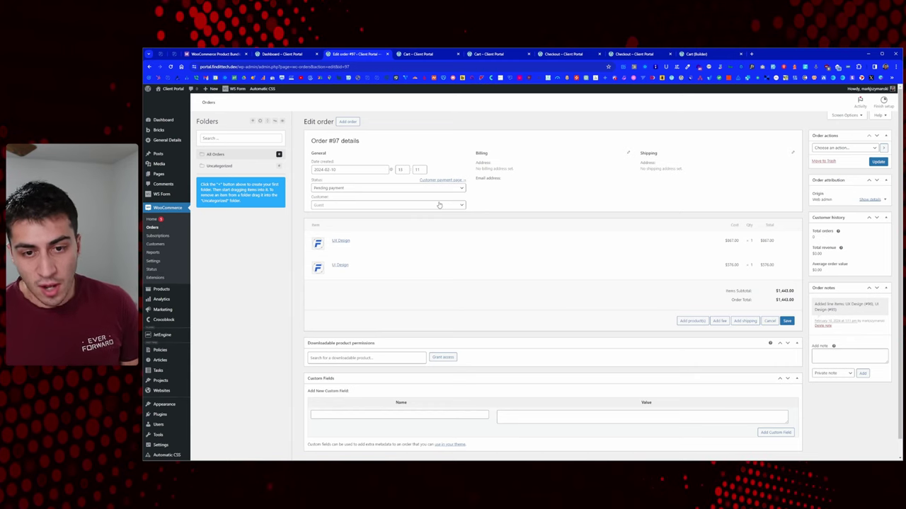
pyautogui.click(439, 204)
pyautogui.write('mar')
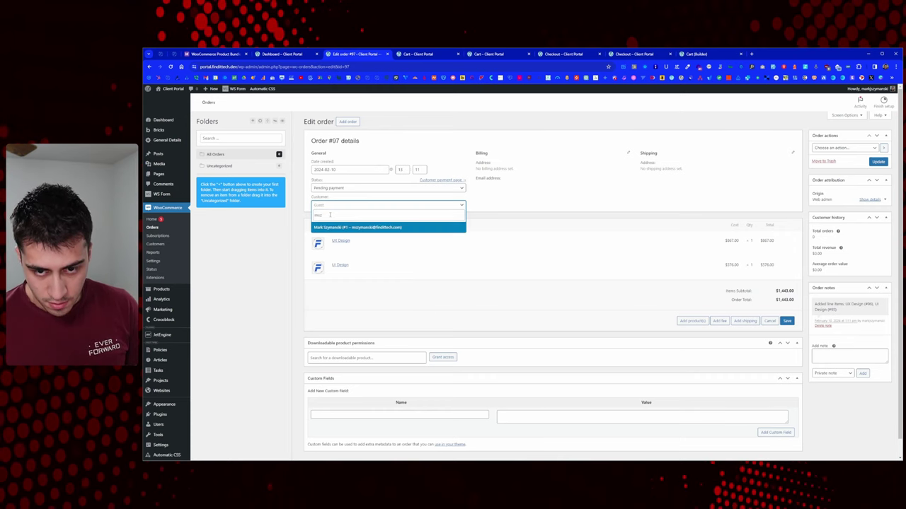
pyautogui.press('Return')
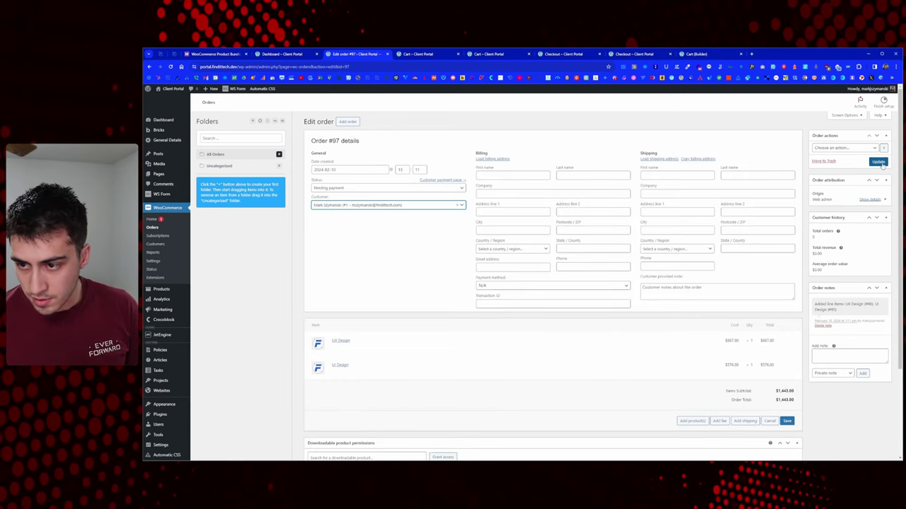
pyautogui.click(879, 162)
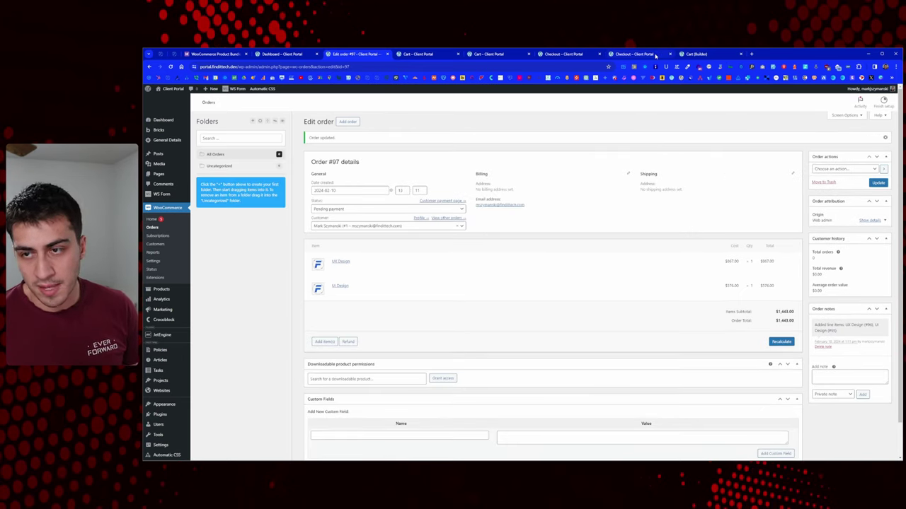
pyautogui.hotkey('alt', 'Tab')
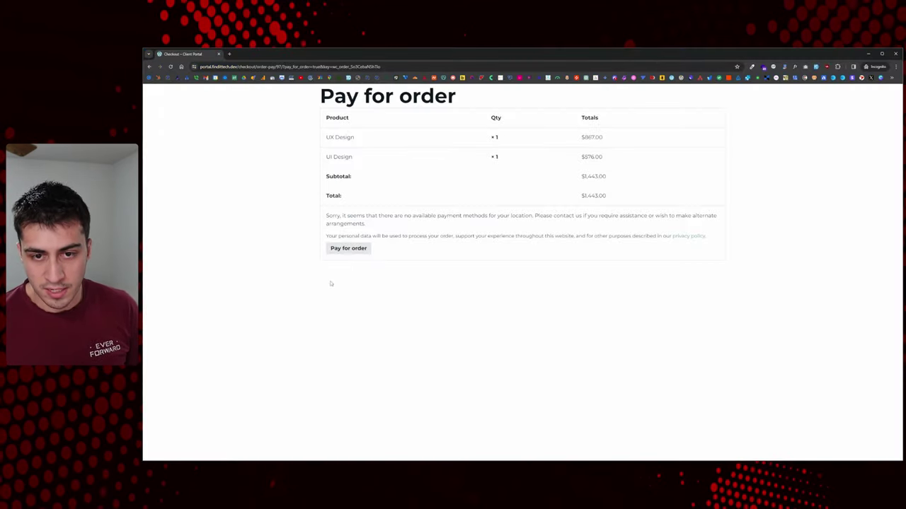
# - Reload the incognito pay-for-order page, which now asks for login before payment
pyautogui.rightClick(309, 257)
pyautogui.click(346, 277)
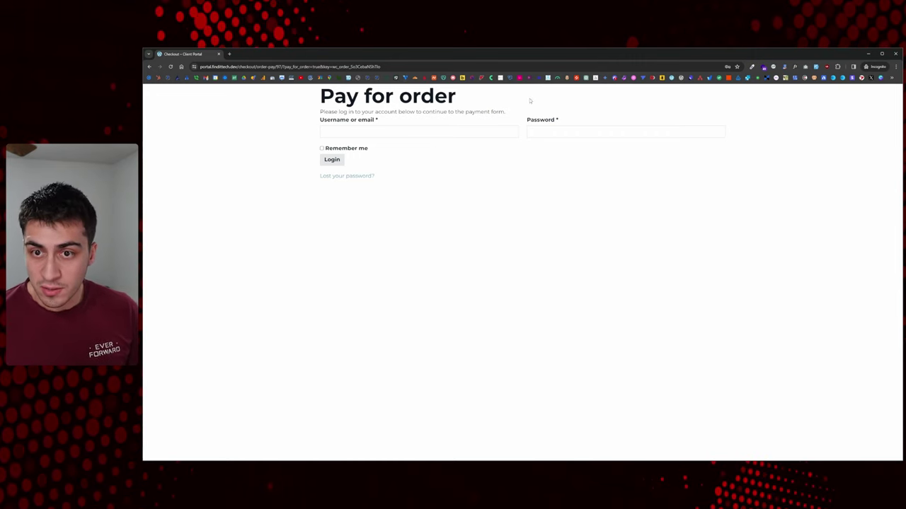
pyautogui.hotkey('alt', 'Tab')
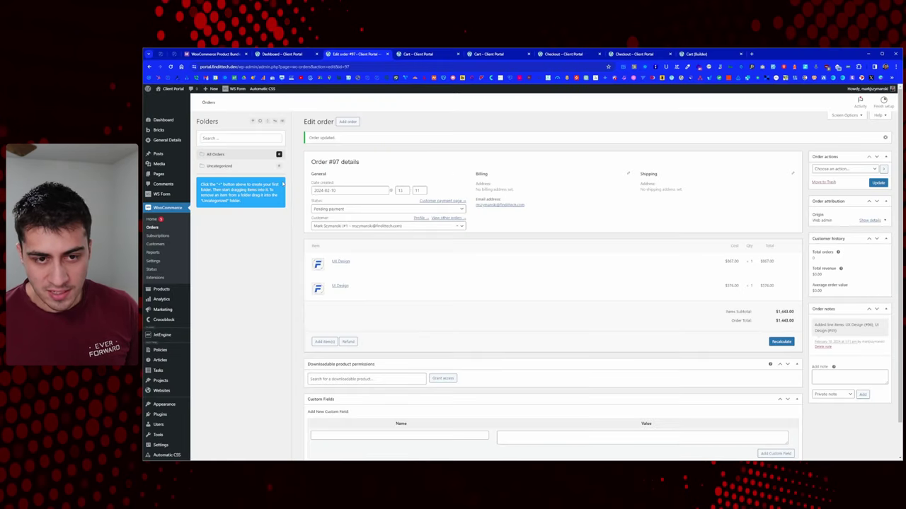
# - Remove the assigned customer from order #97, leaving it as a Guest order
pyautogui.click(418, 229)
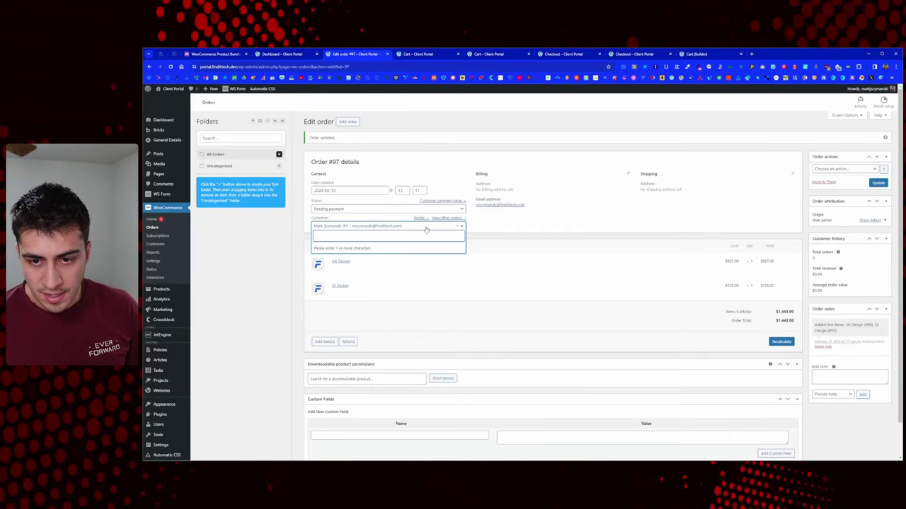
pyautogui.click(457, 228)
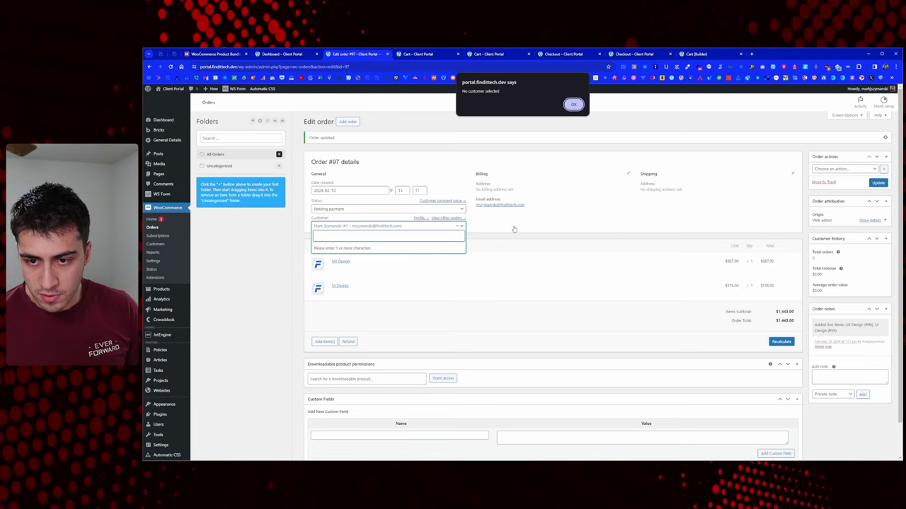
pyautogui.click(574, 105)
pyautogui.click(460, 225)
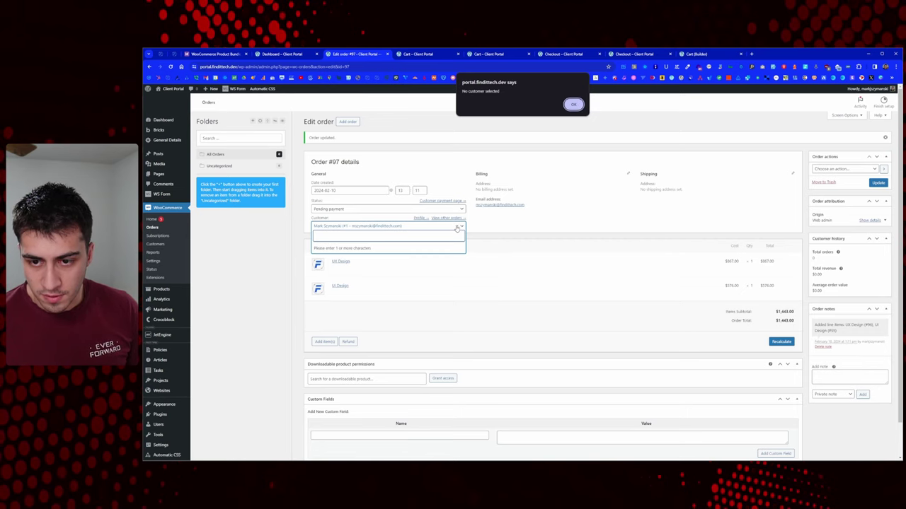
pyautogui.press('Return')
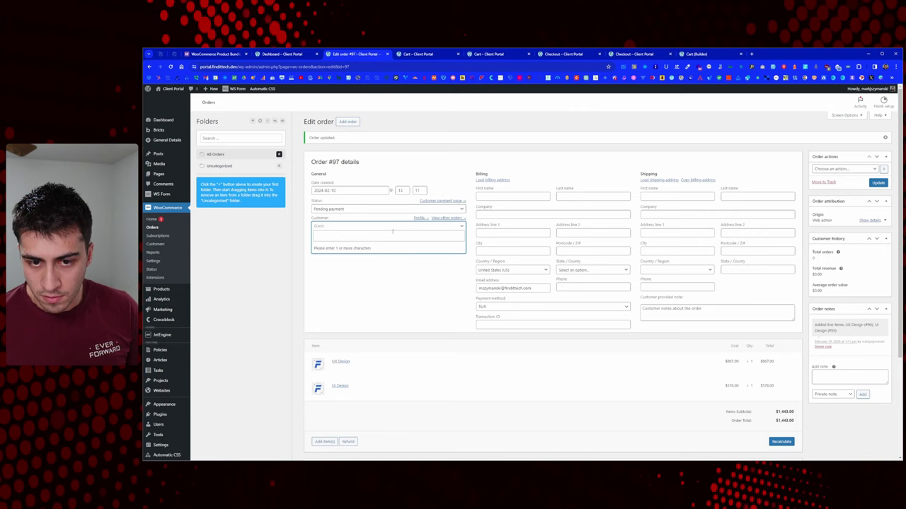
pyautogui.click(392, 231)
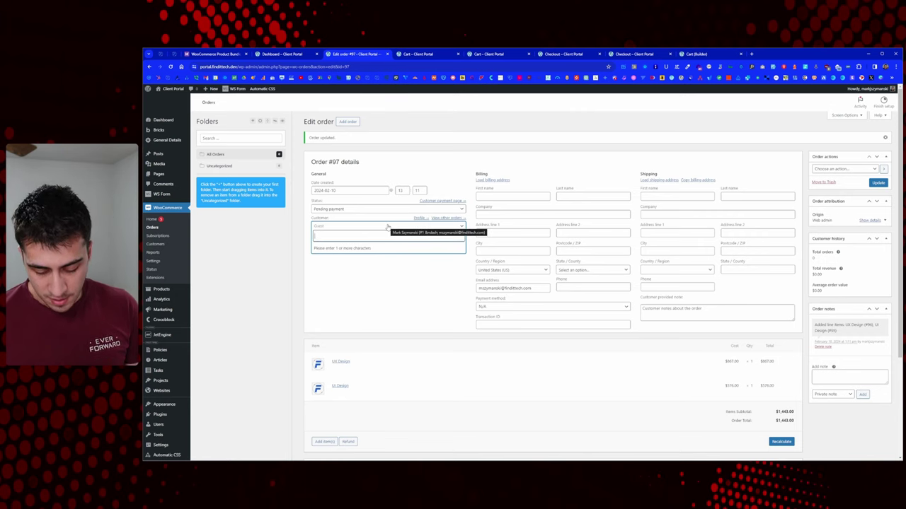
pyautogui.write('test')
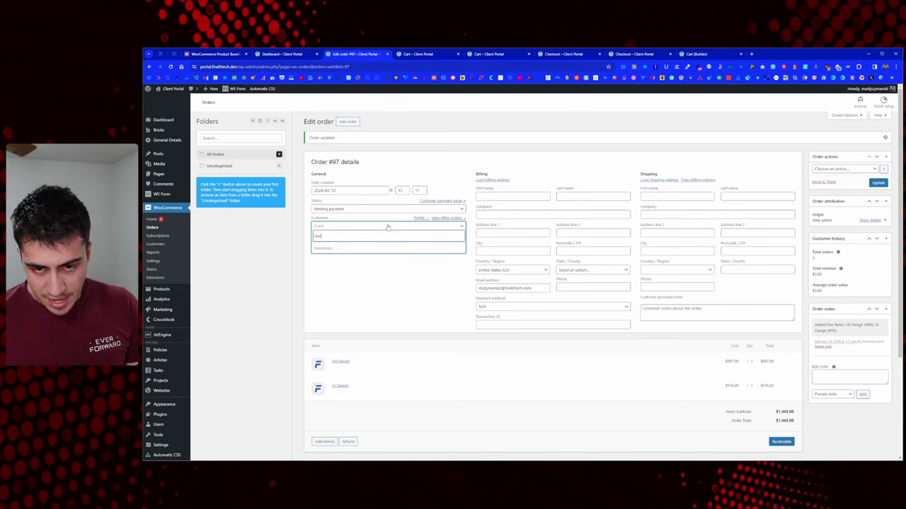
pyautogui.write('@gmail.com')
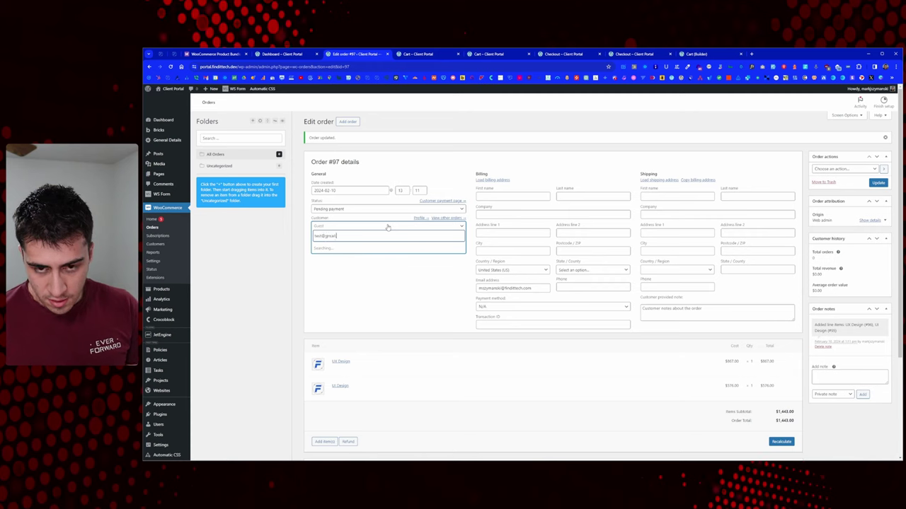
pyautogui.click(375, 268)
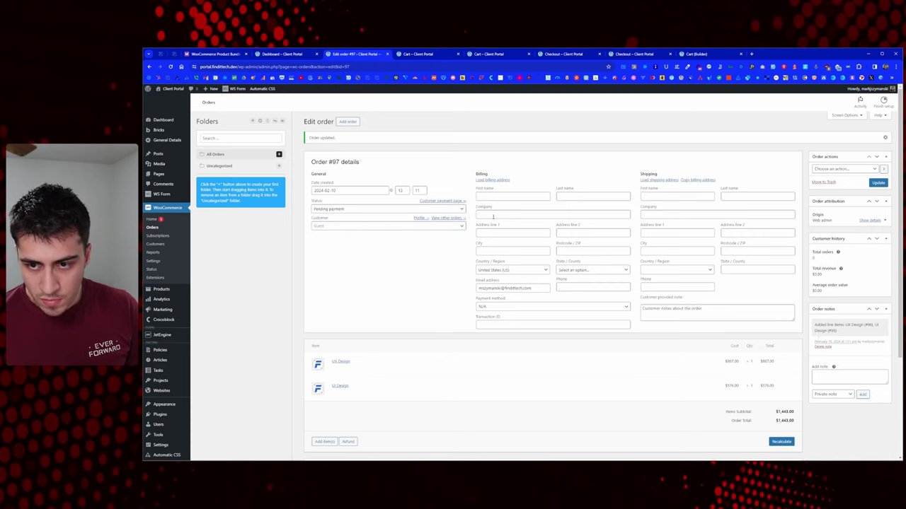
# - Fill in the billing email, update order #97, and prepare to reload the private pay-for-order page
pyautogui.tripleClick(527, 289)
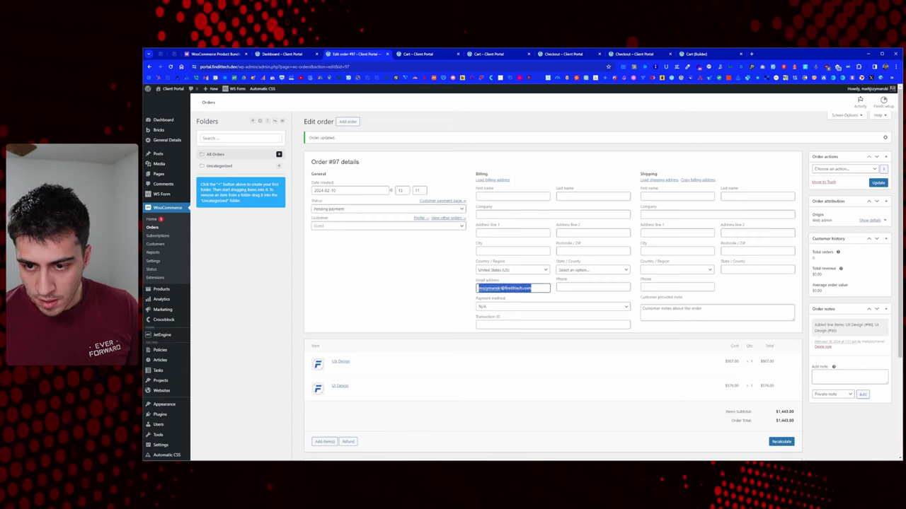
pyautogui.click(501, 288)
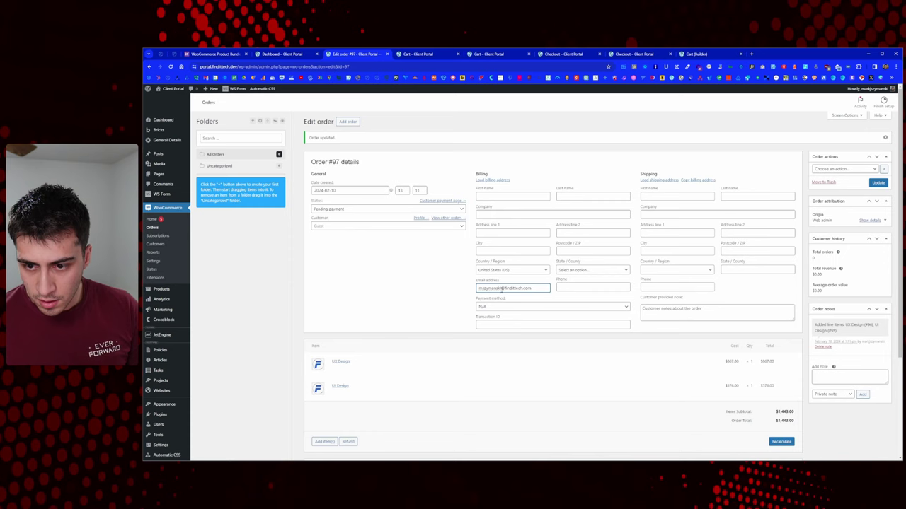
pyautogui.click(877, 184)
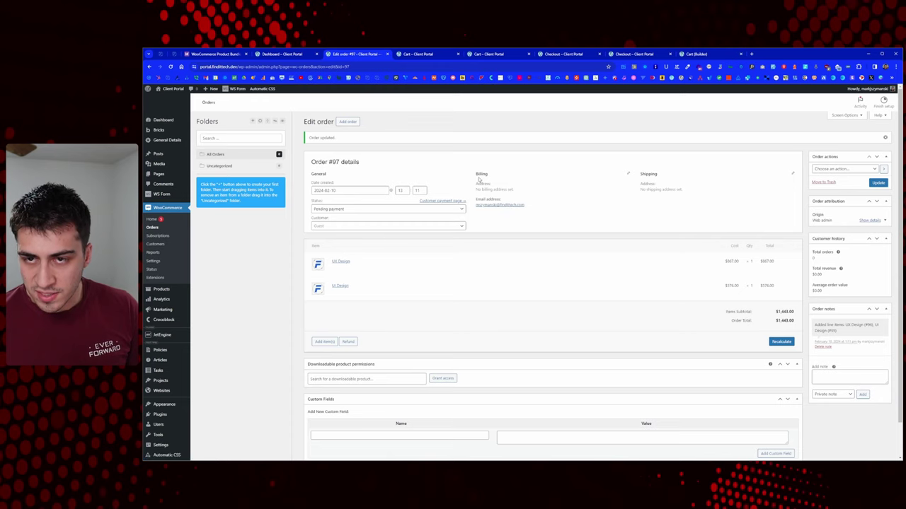
pyautogui.hotkey('alt', 'Tab')
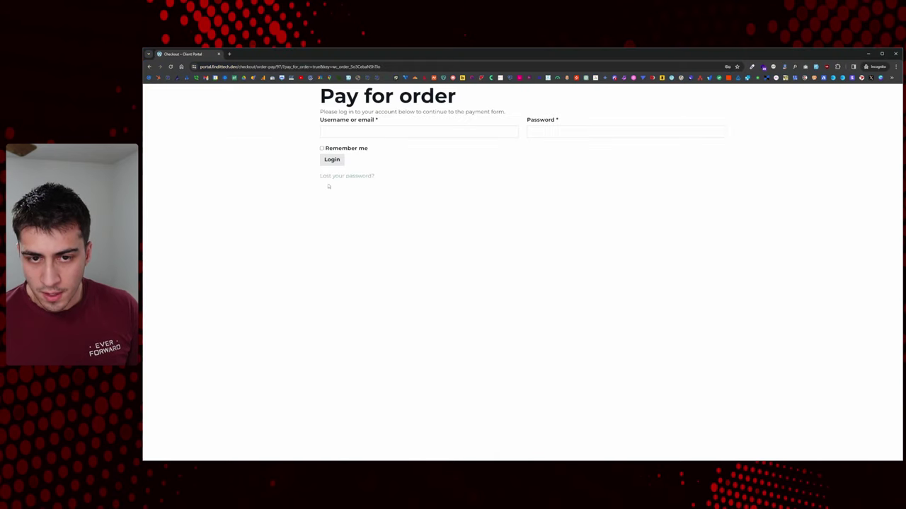
pyautogui.rightClick(283, 179)
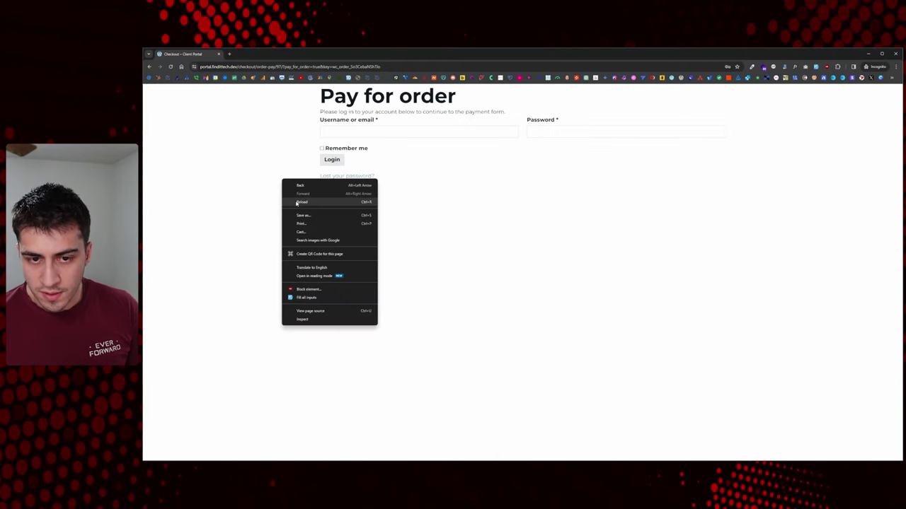
# - Reload the pay-for-order page and read its email verification notice
pyautogui.click(301, 202)
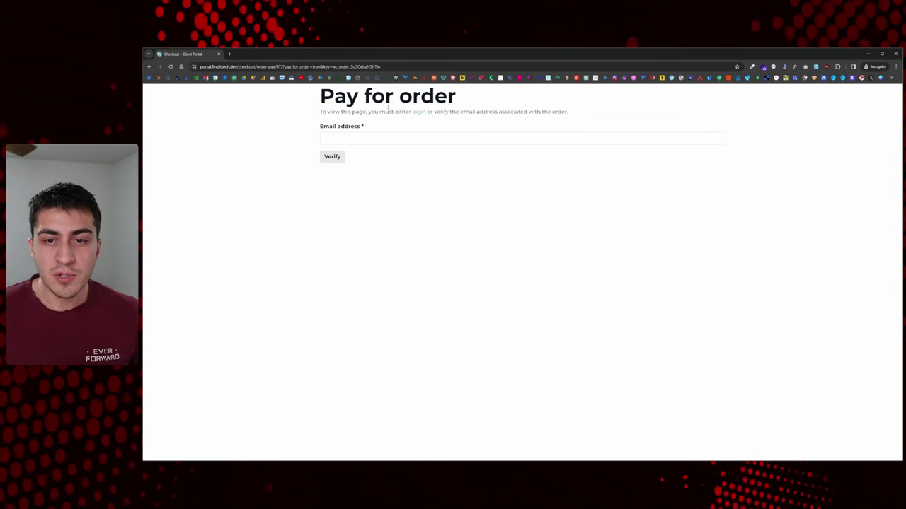
pyautogui.moveTo(444, 113); pyautogui.dragTo(555, 138)
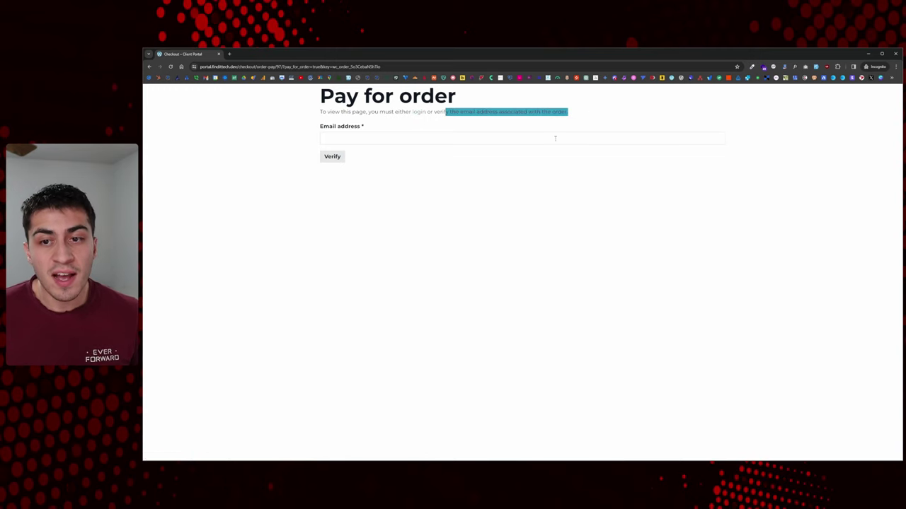
pyautogui.click(507, 112)
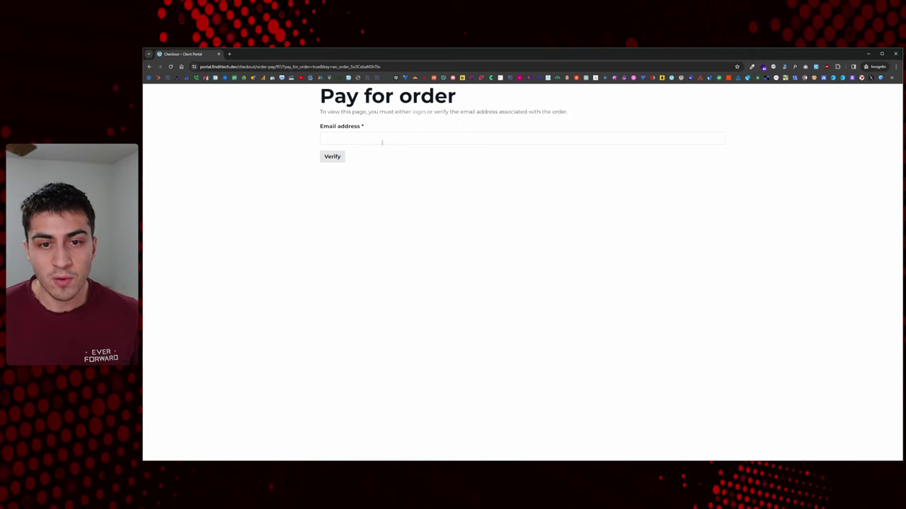
pyautogui.moveTo(581, 115); pyautogui.dragTo(455, 113)
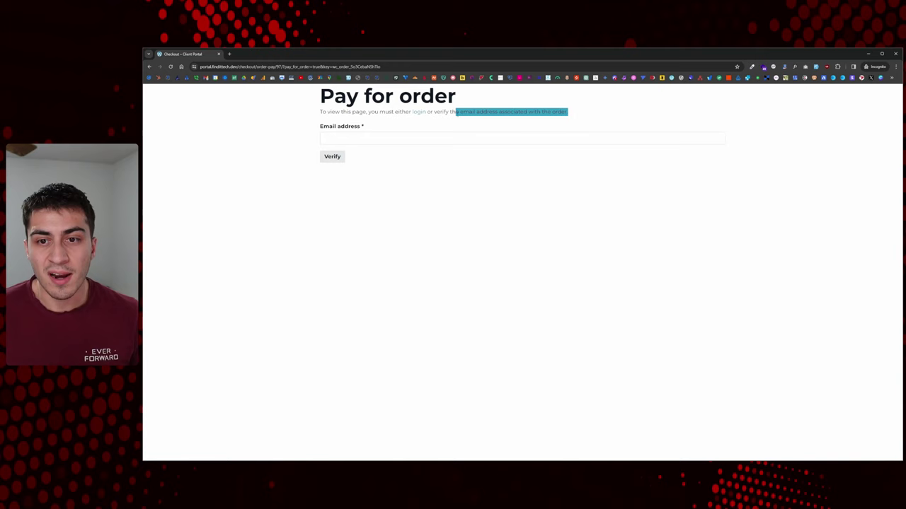
# - Enter the order's billing email address and submit it for verification
pyautogui.click(396, 138)
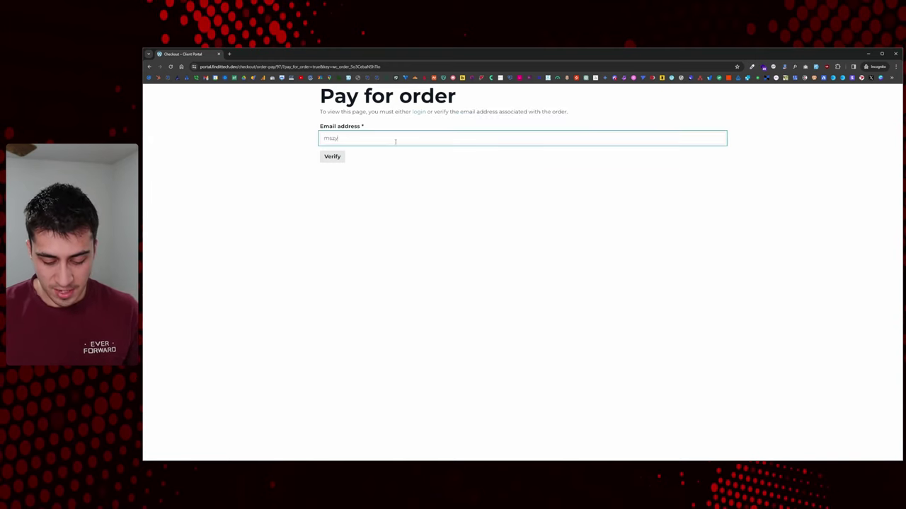
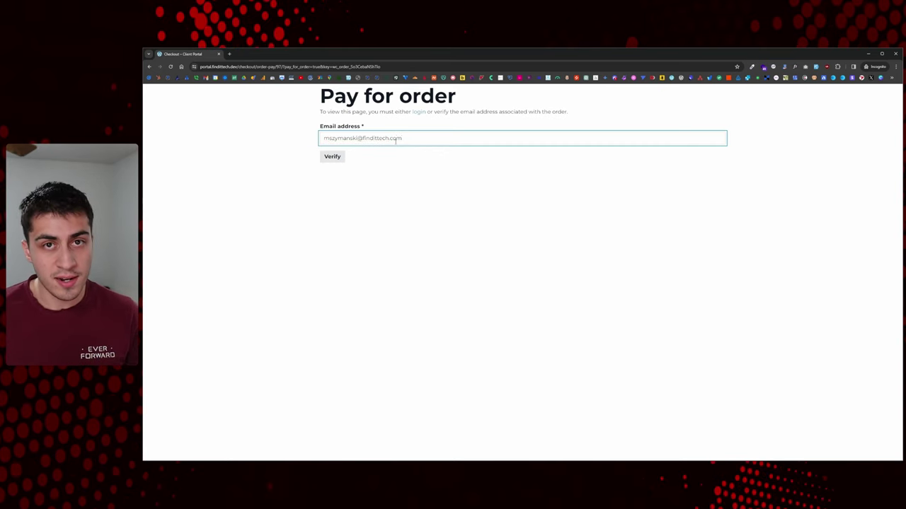
pyautogui.press('Return')
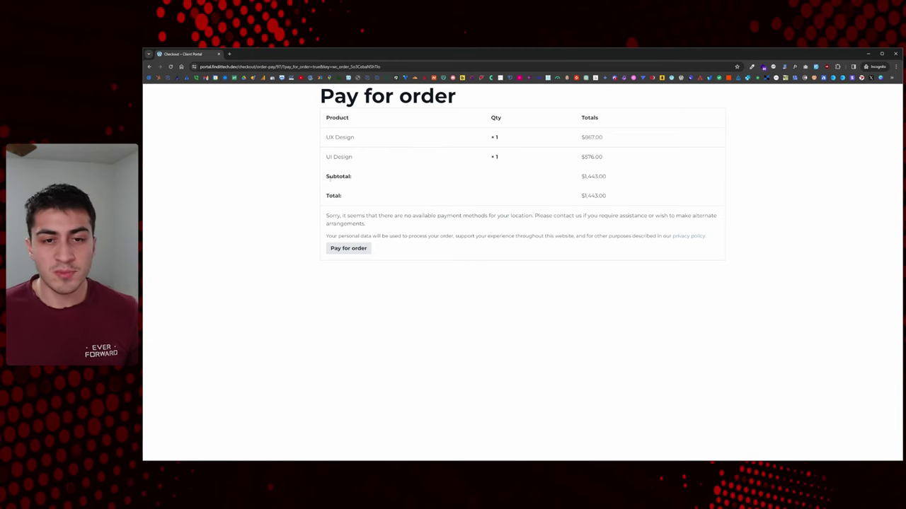
# - Replace order #97's billing email with the new client address and update the order
pyautogui.click(868, 54)
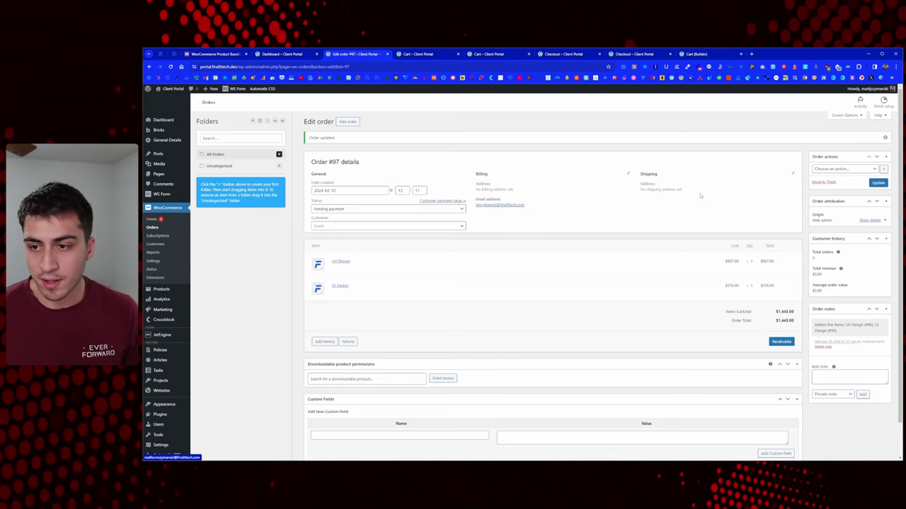
pyautogui.click(628, 174)
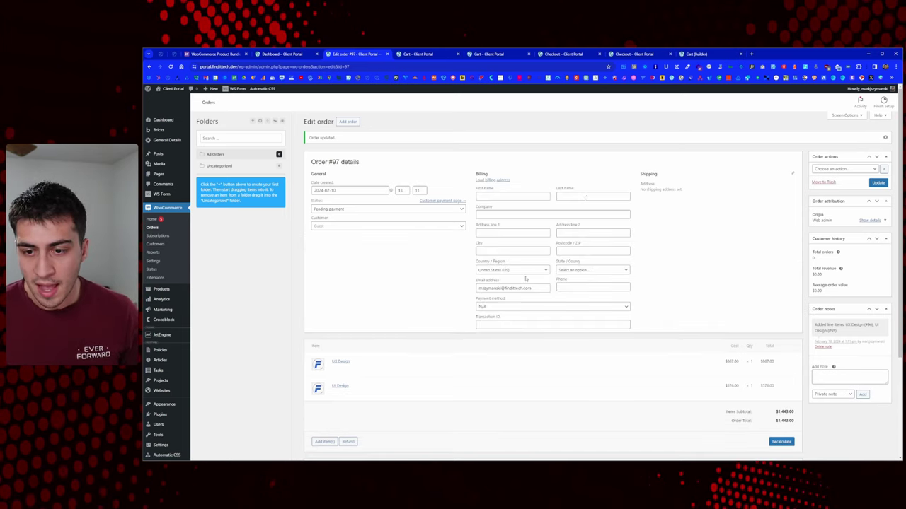
pyautogui.moveTo(549, 288); pyautogui.dragTo(436, 288)
pyautogui.write('ds')
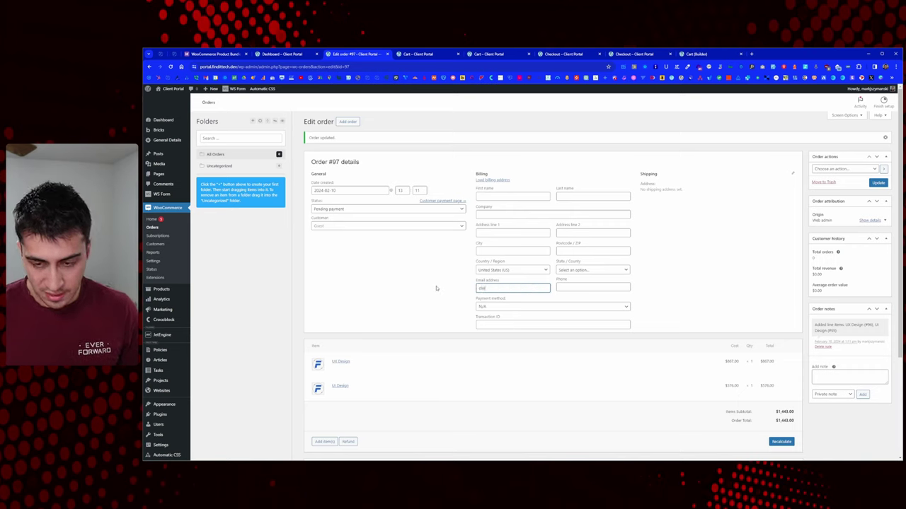
pyautogui.write('@')
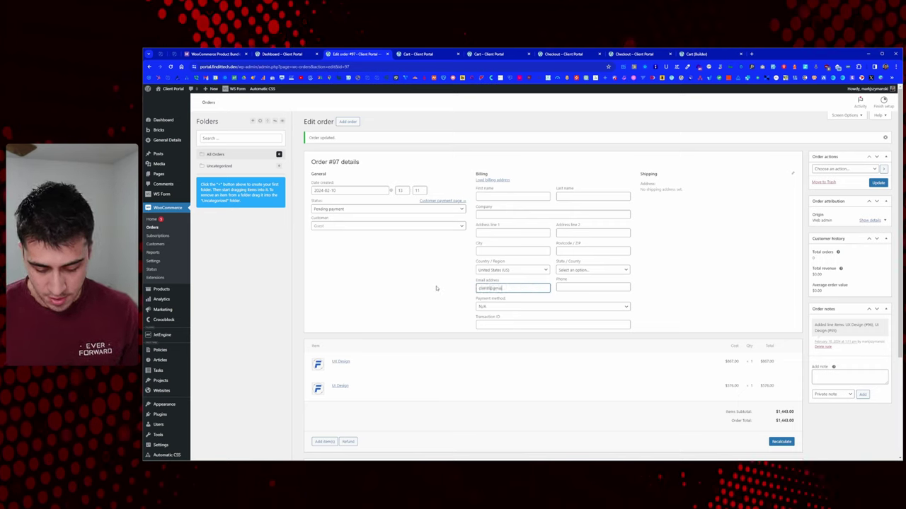
pyautogui.write('m')
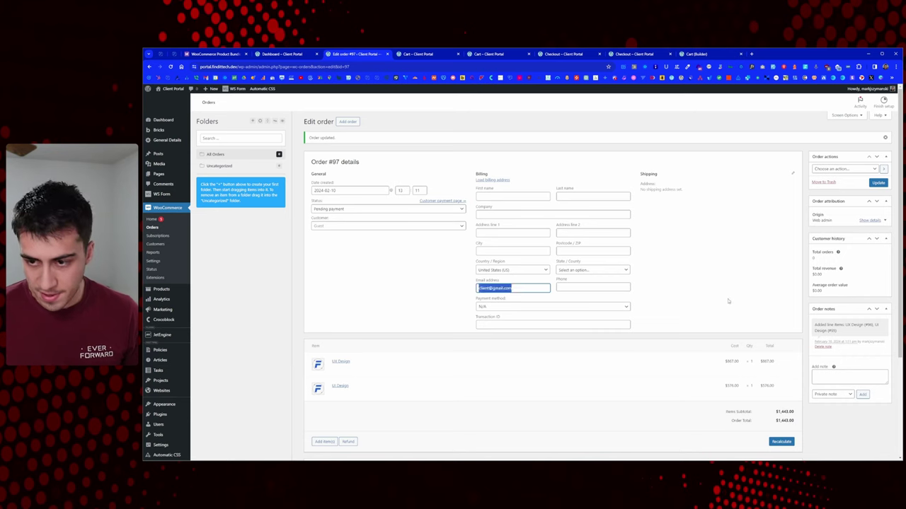
pyautogui.click(877, 183)
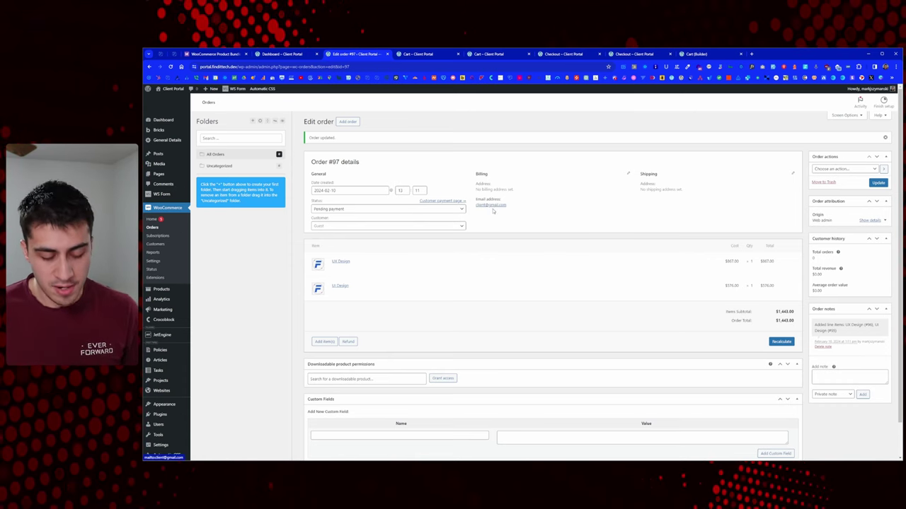
pyautogui.hotkey('alt', 'Tab')
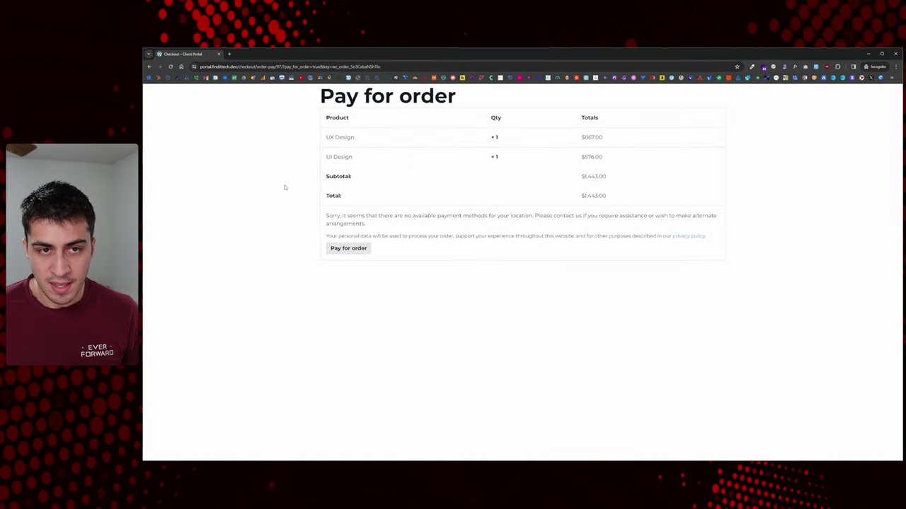
# - Reload the pay-for-order page and verify it by pasting the order's new billing email
pyautogui.rightClick(285, 187)
pyautogui.click(299, 206)
pyautogui.click(540, 117)
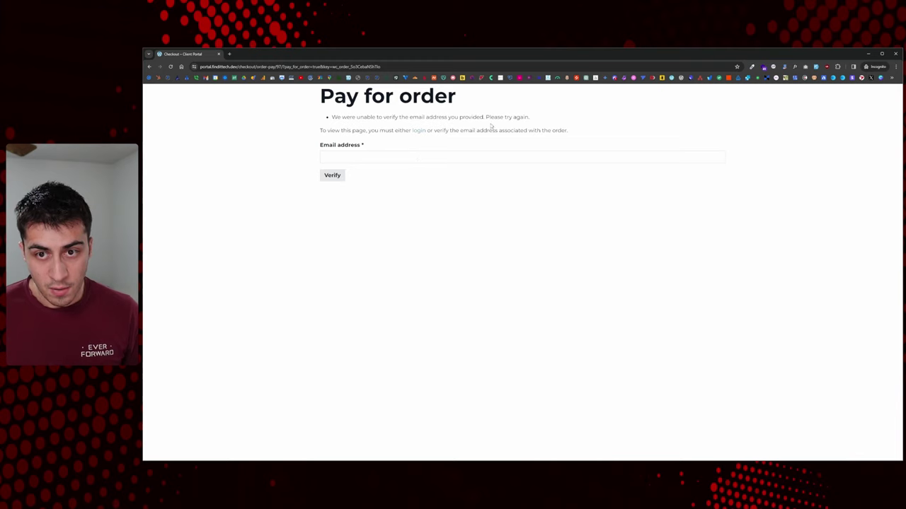
pyautogui.moveTo(516, 117); pyautogui.dragTo(380, 117)
pyautogui.click(352, 123)
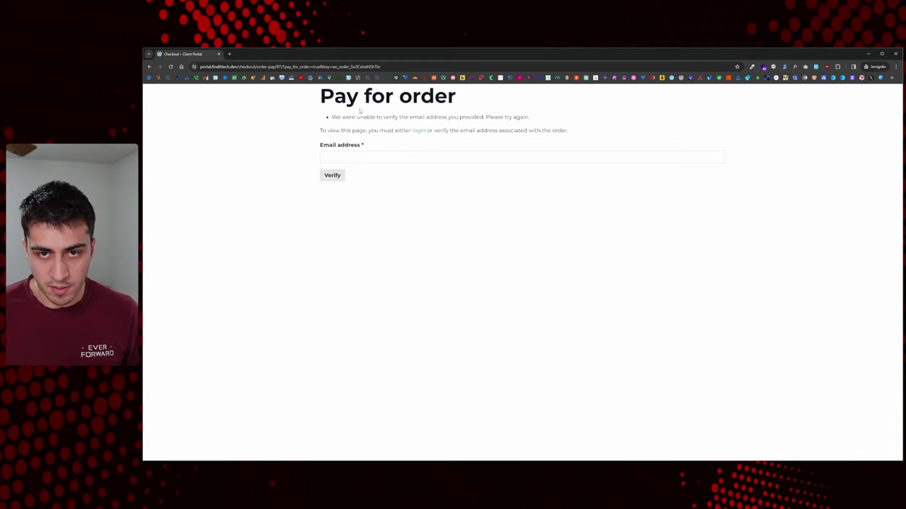
pyautogui.click(355, 153)
pyautogui.hotkey('ctrl', 'v')
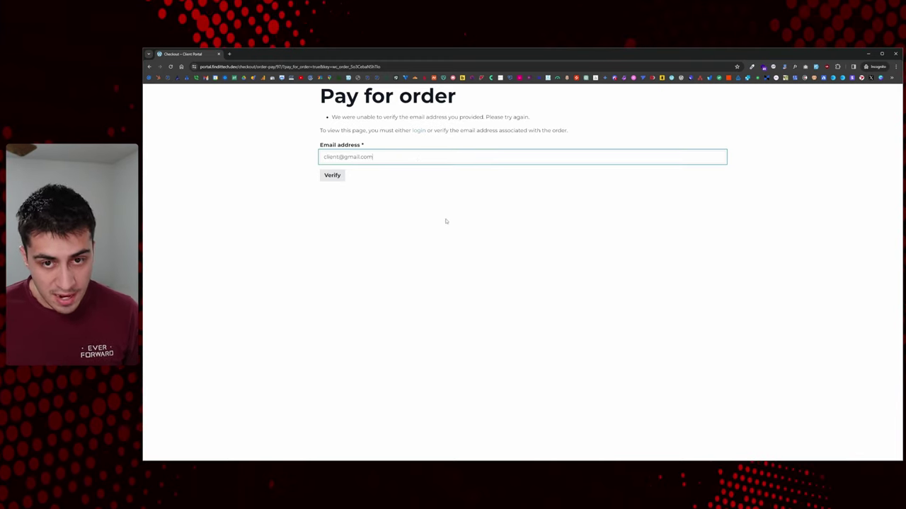
pyautogui.click(344, 176)
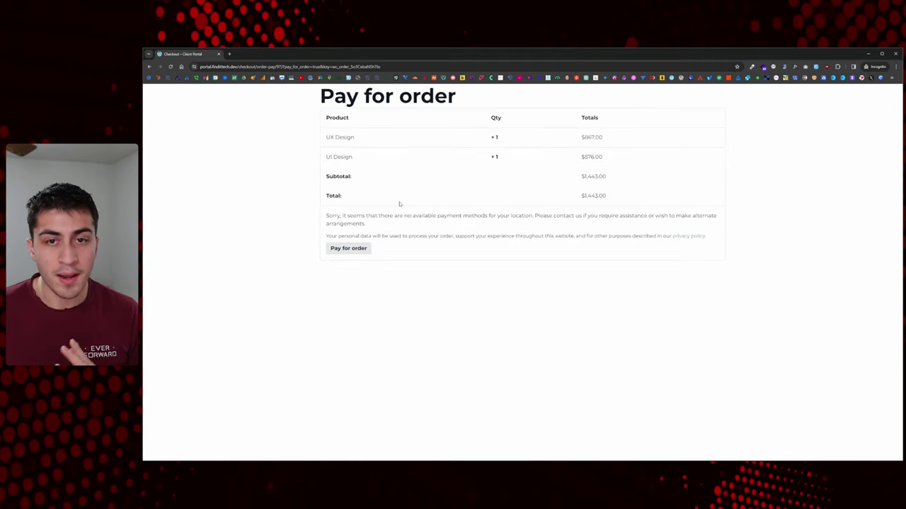
# - Minimize the incognito pay-for-order window to reveal the Edit order #97 page
pyautogui.click(867, 53)
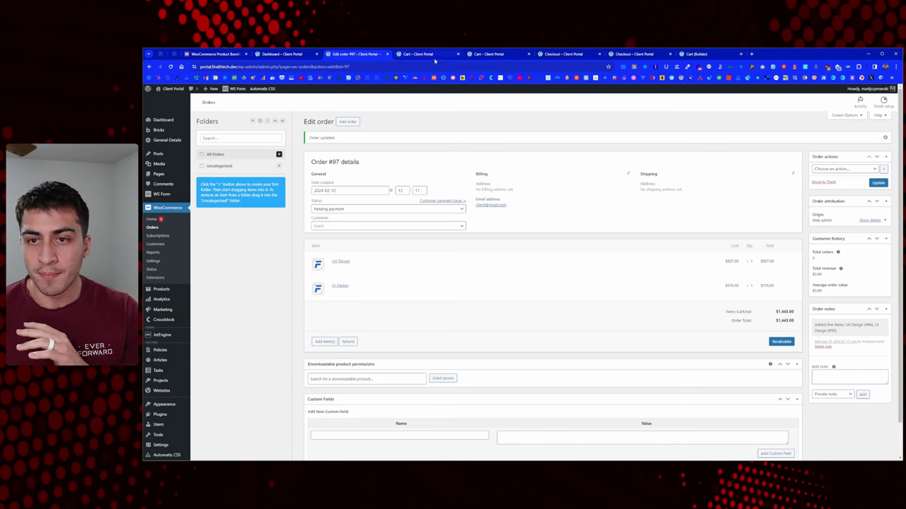
# - Cycle through the Checkout, Pay for order, Cart and order #97 tabs, ending on the portal Dashboard
pyautogui.click(557, 55)
pyautogui.click(623, 55)
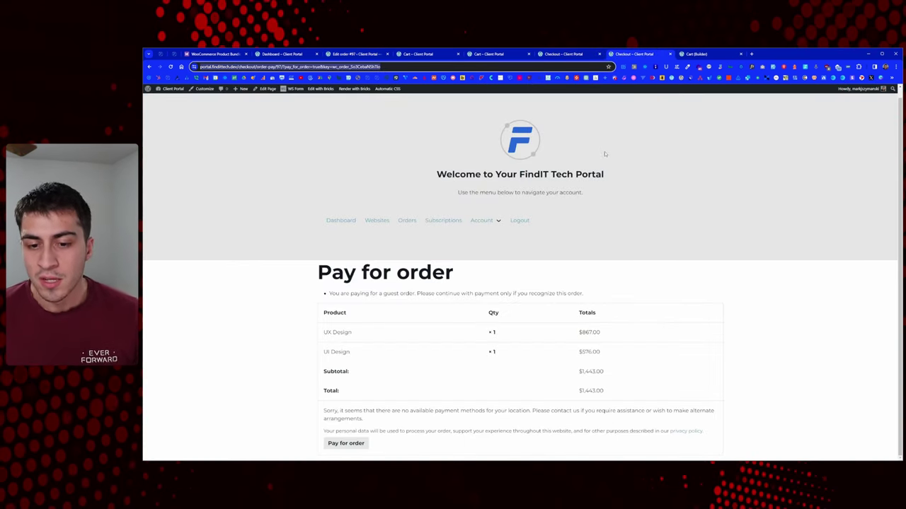
pyautogui.click(696, 54)
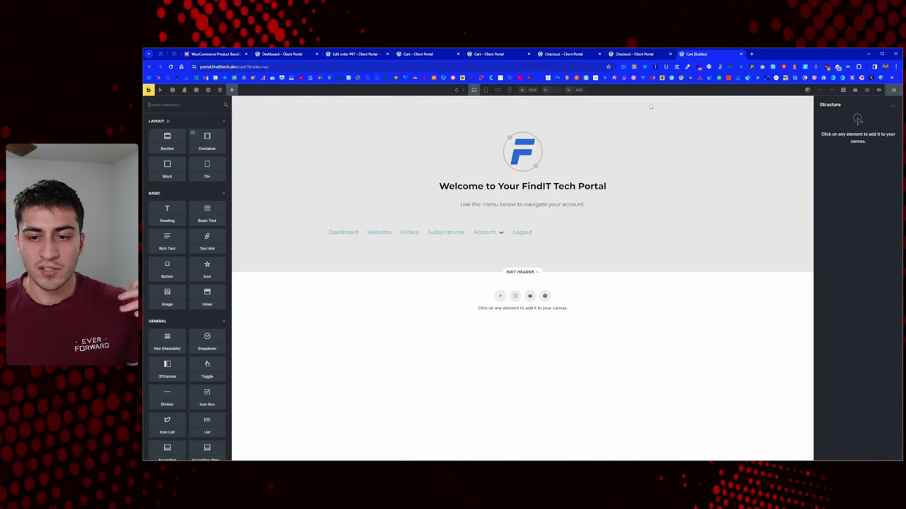
pyautogui.click(563, 53)
pyautogui.click(495, 54)
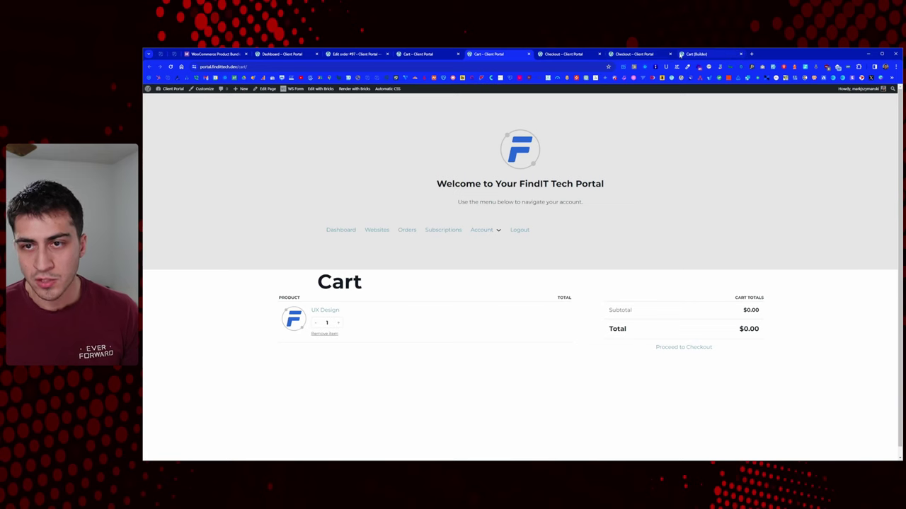
pyautogui.click(694, 54)
pyautogui.click(637, 53)
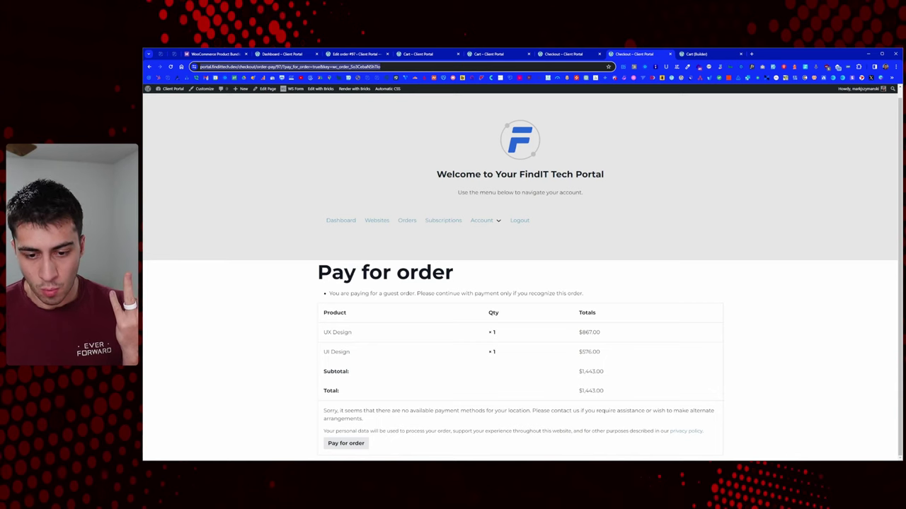
pyautogui.click(562, 54)
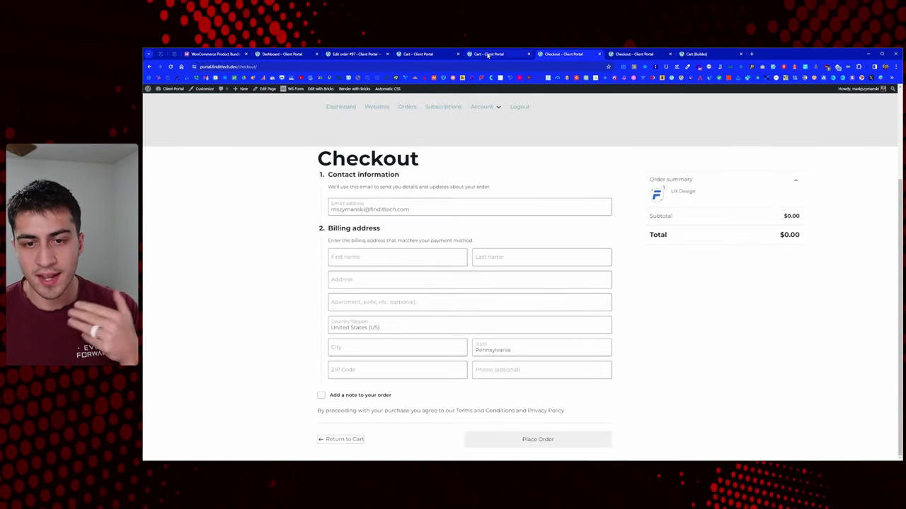
pyautogui.click(492, 54)
pyautogui.click(372, 54)
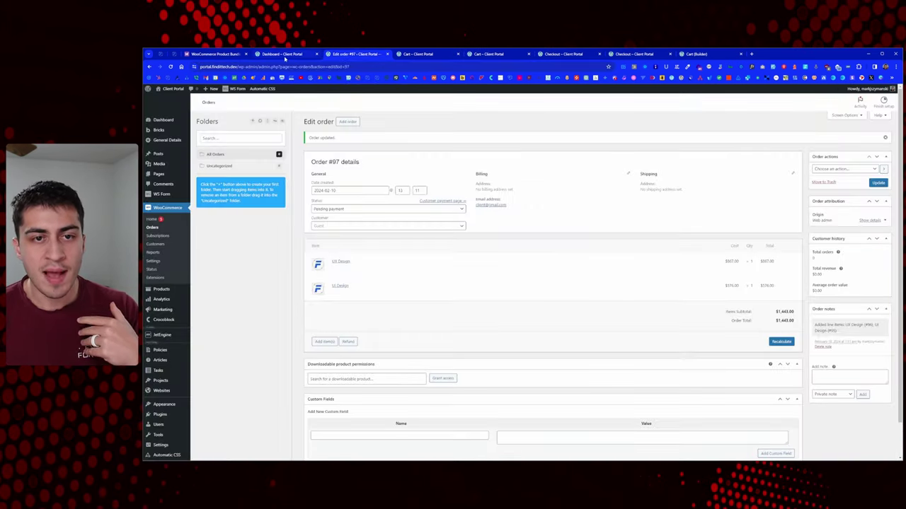
pyautogui.click(285, 55)
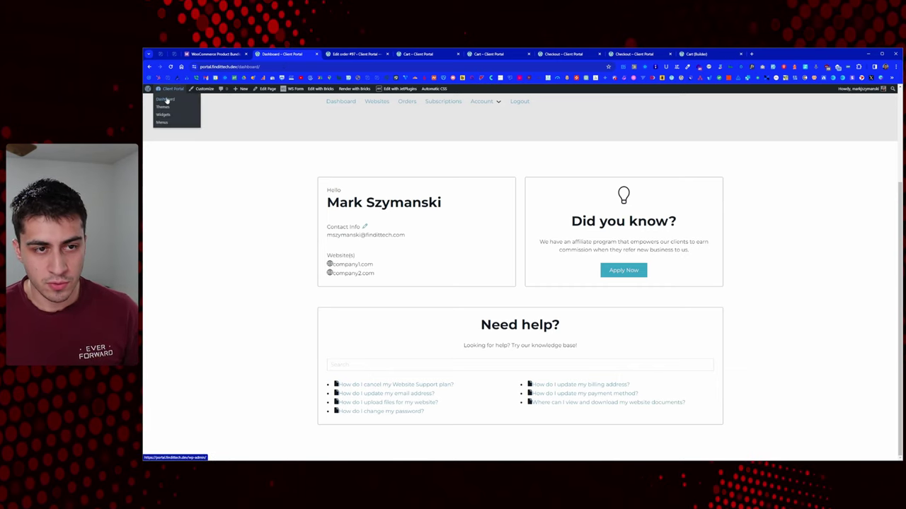
# - Open Bricks Templates, add a new template, and browse its WooCommerce template types without choosing
pyautogui.click(166, 101)
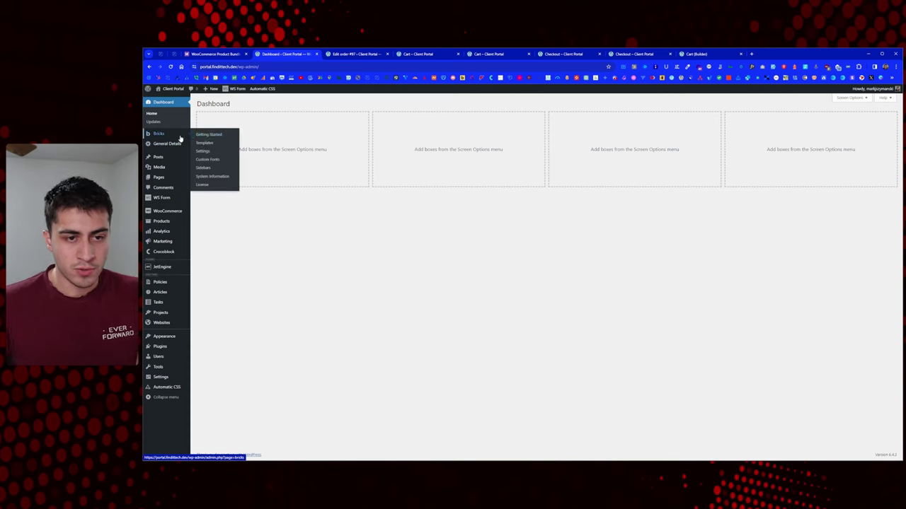
pyautogui.middleClick(204, 143)
pyautogui.click(358, 53)
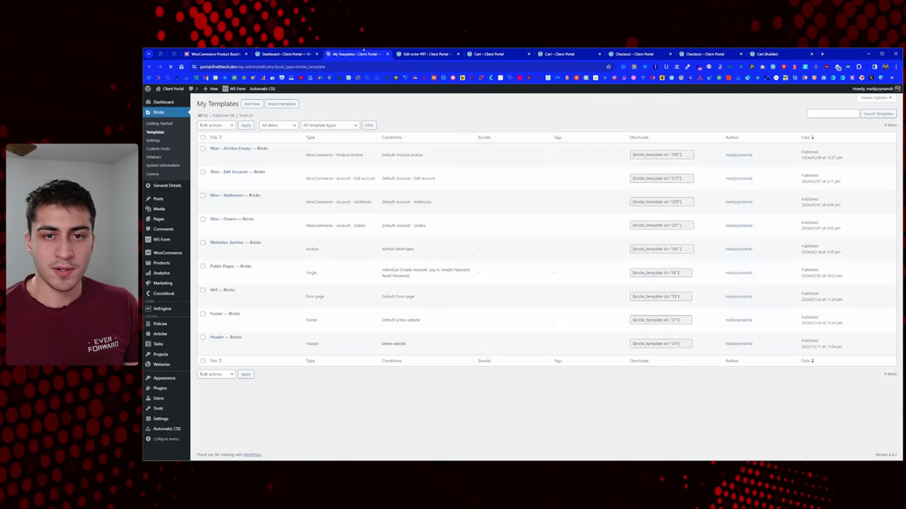
pyautogui.click(251, 104)
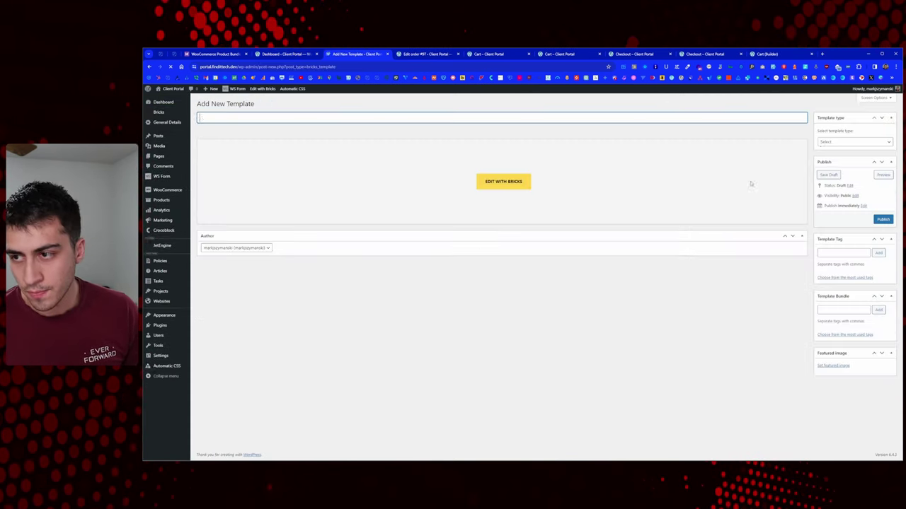
pyautogui.click(854, 142)
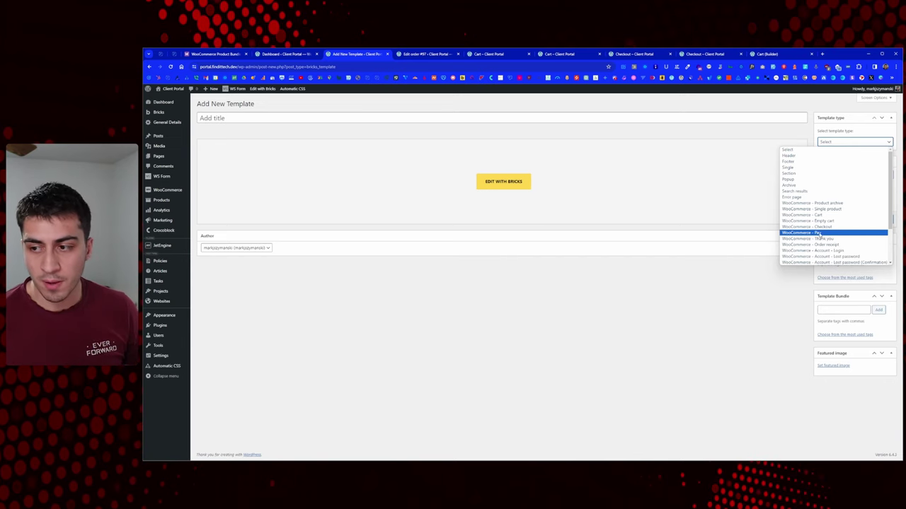
pyautogui.scroll(-3, 829, 234)
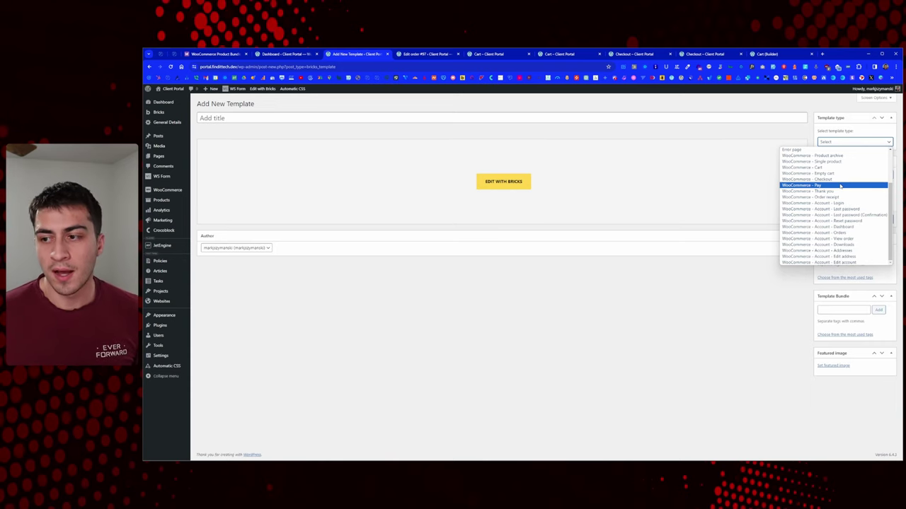
pyautogui.click(749, 165)
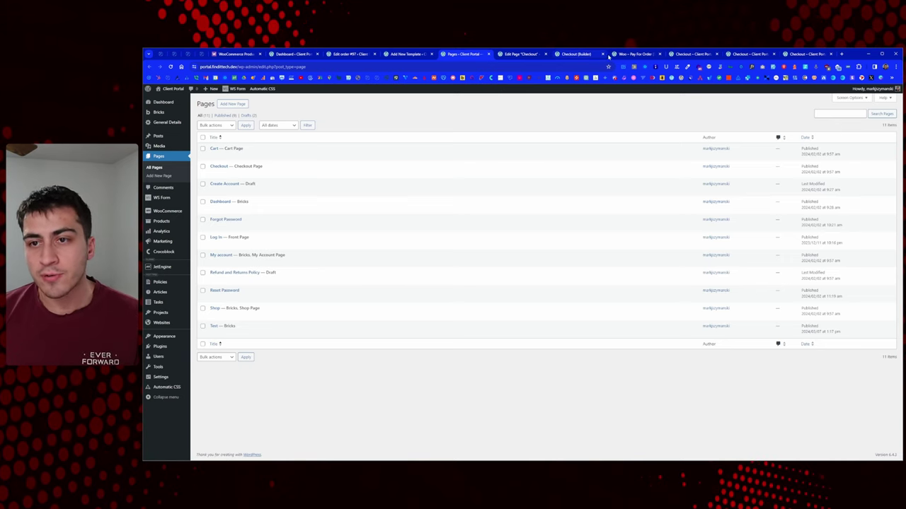
# - Reopen the new template's Template type list and close it again
pyautogui.click(416, 56)
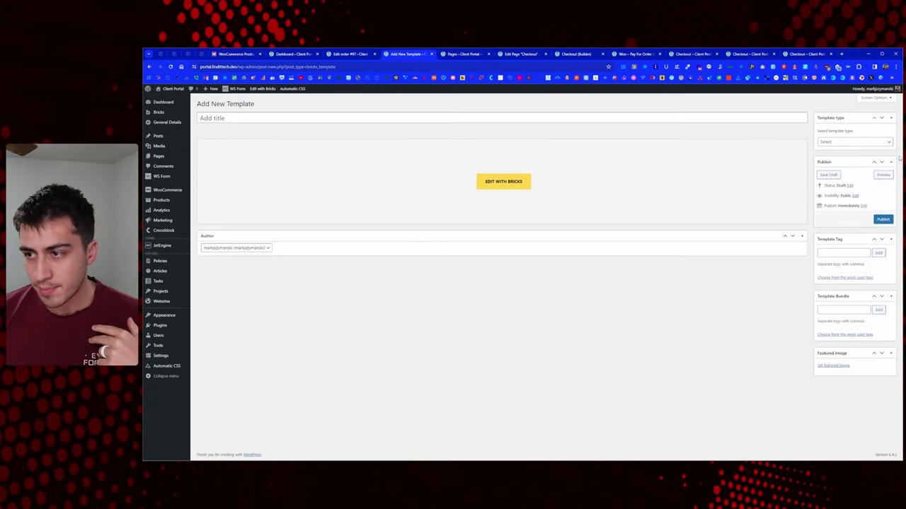
pyautogui.click(854, 141)
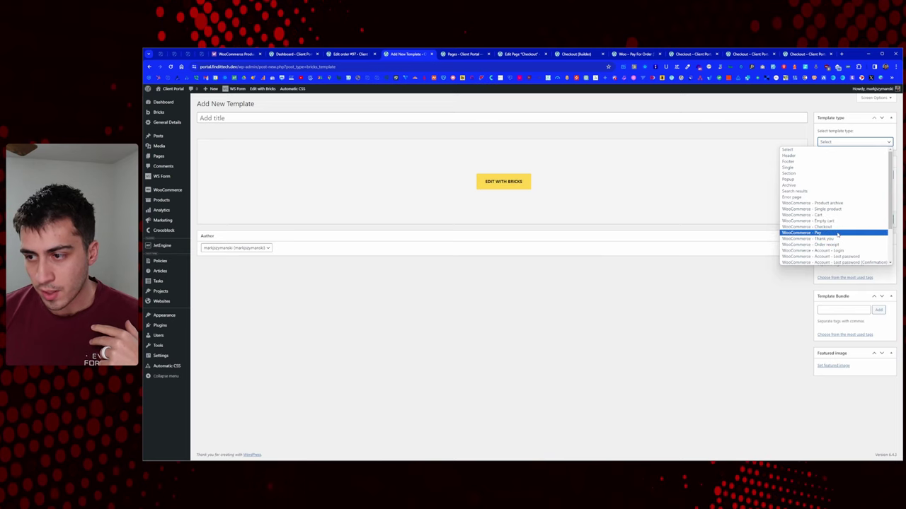
pyautogui.click(806, 156)
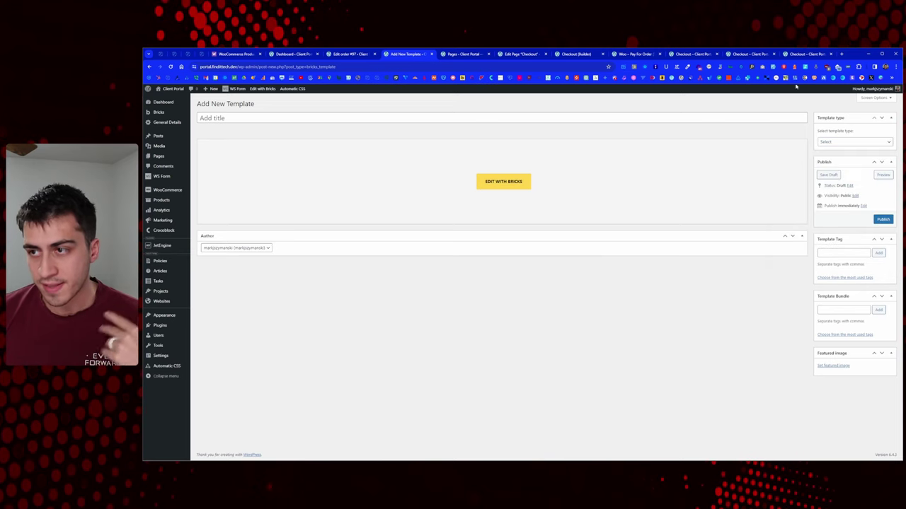
# - Compare both front-end Pay for order pages and the 'I am a heading' checkout, then open the Checkout block editor
pyautogui.click(807, 54)
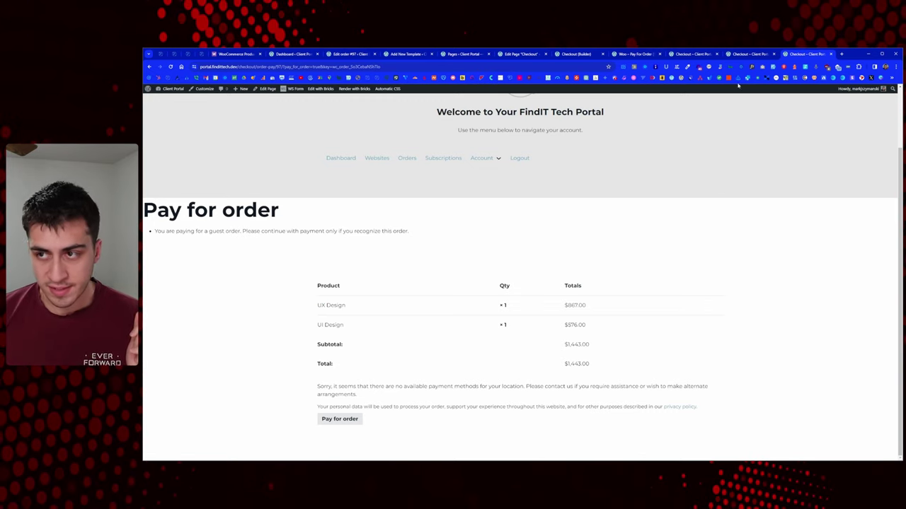
pyautogui.click(741, 54)
pyautogui.click(687, 55)
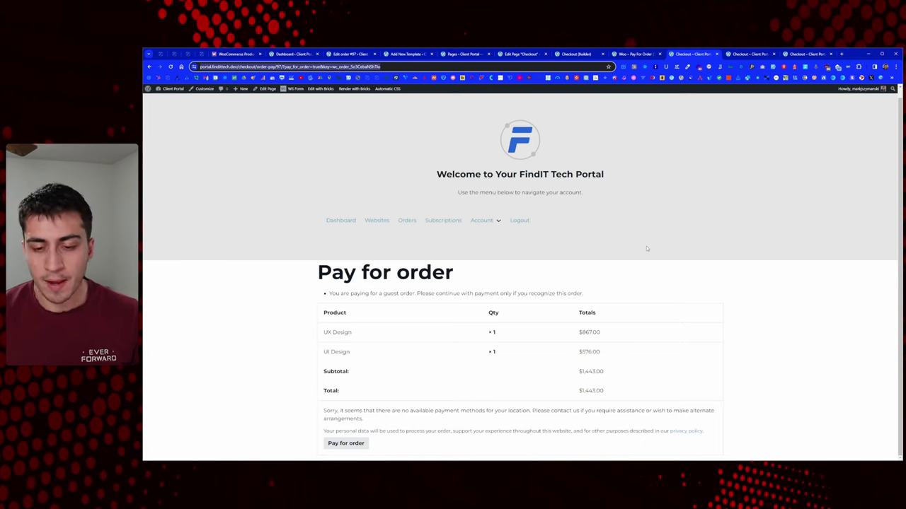
pyautogui.click(811, 55)
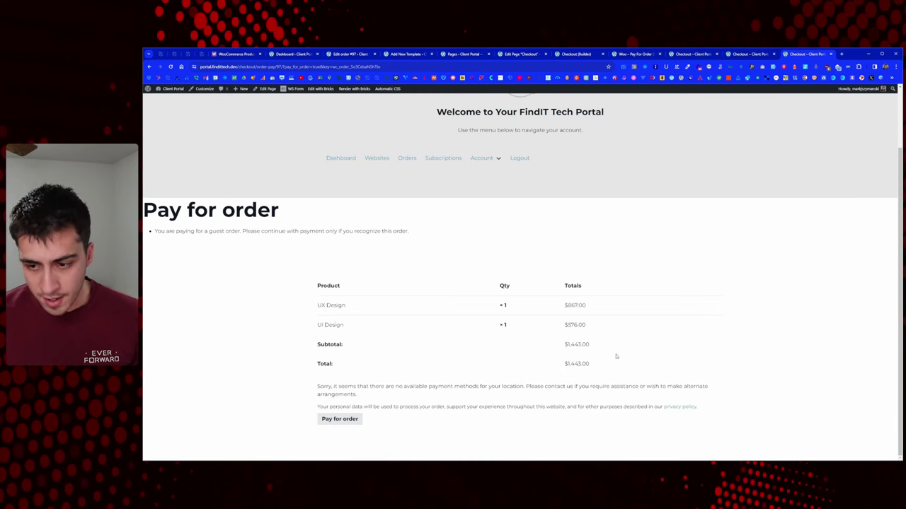
pyautogui.click(593, 54)
pyautogui.click(518, 55)
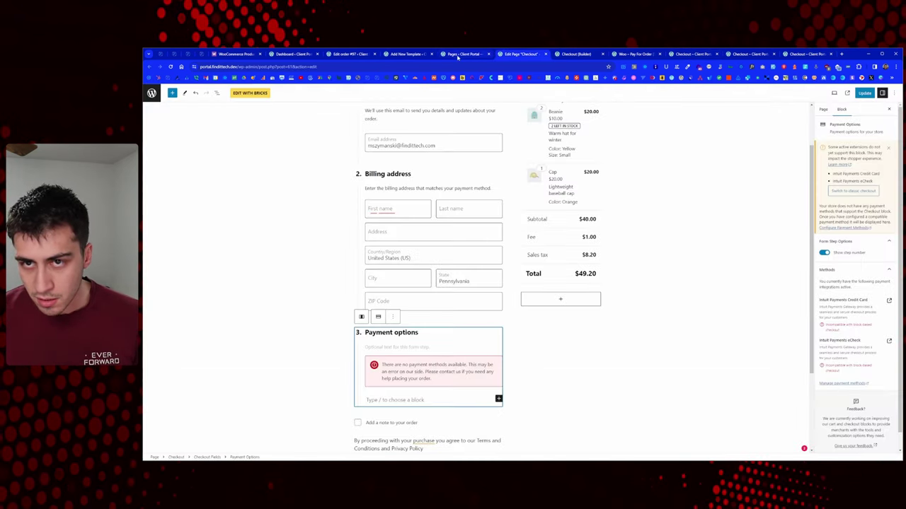
# - Flip through the order, dashboard, Pay for order and checkout tabs, landing on the Checkout page in Bricks Builder
pyautogui.click(407, 54)
pyautogui.click(352, 54)
pyautogui.click(294, 54)
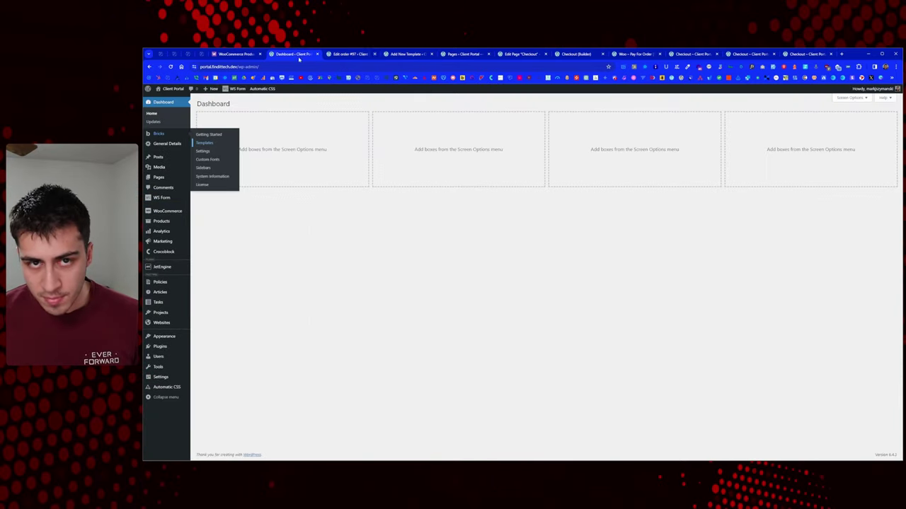
pyautogui.click(698, 54)
pyautogui.click(750, 55)
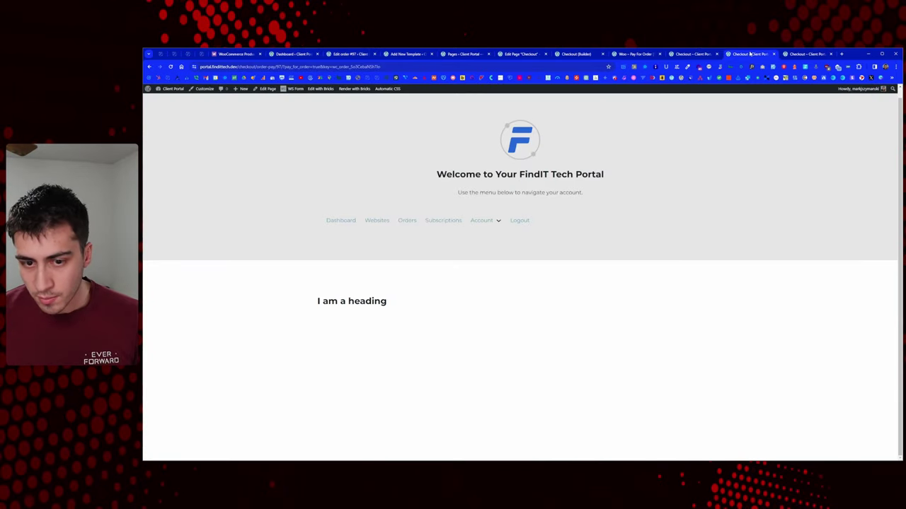
pyautogui.click(633, 55)
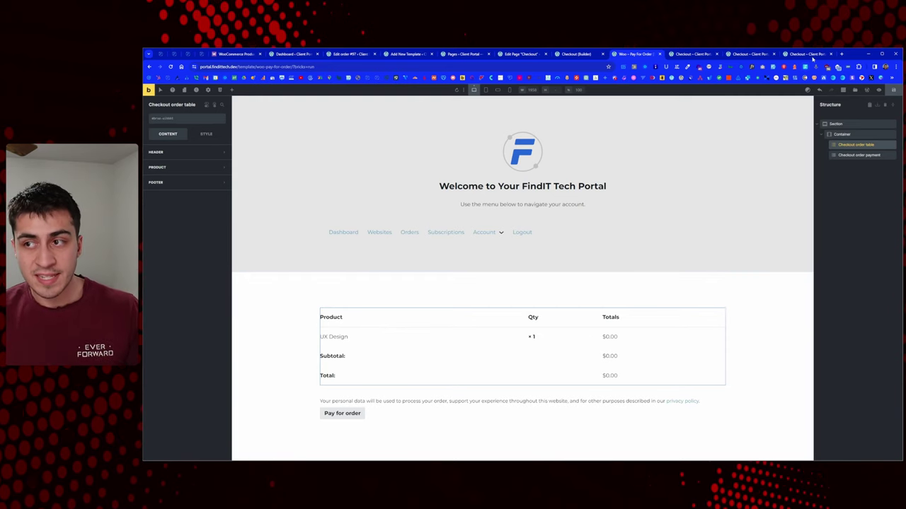
pyautogui.moveTo(812, 60)
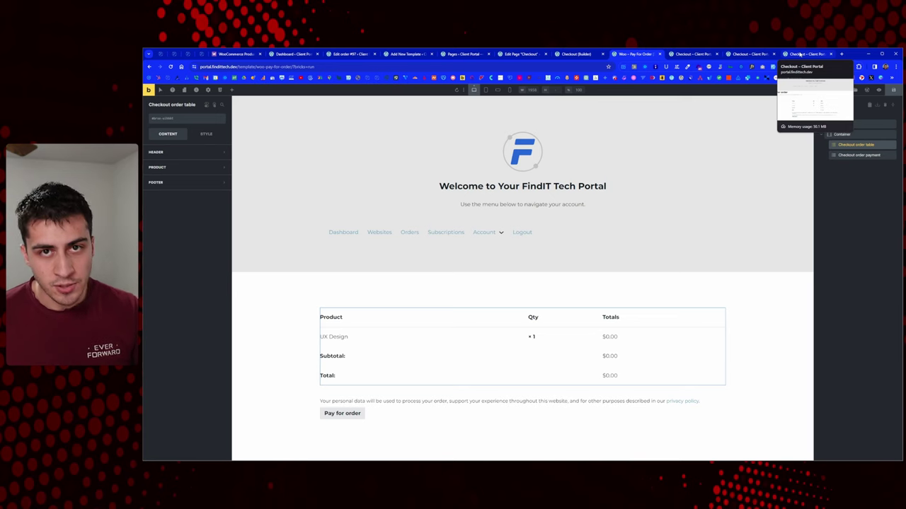
pyautogui.click(583, 54)
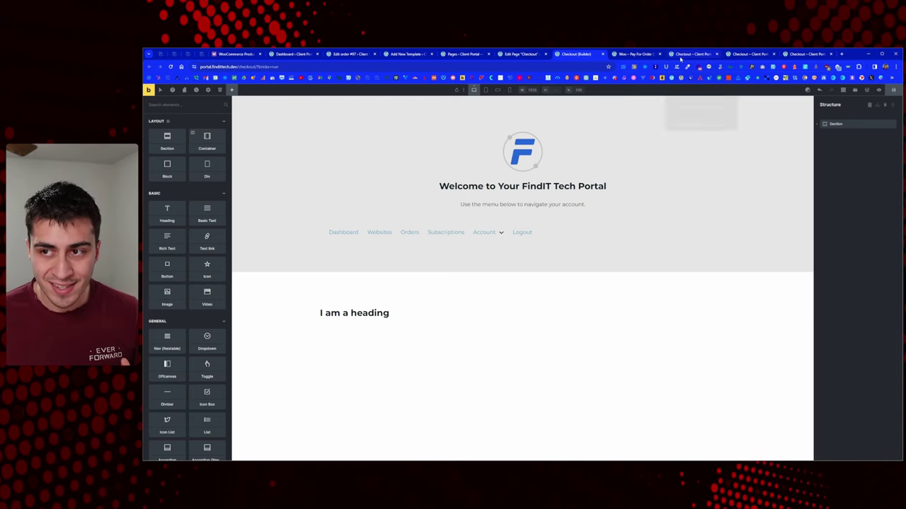
# - Inspect the 'I am a heading' front-end checkout, then return to the Checkout page in Bricks Builder
pyautogui.click(730, 54)
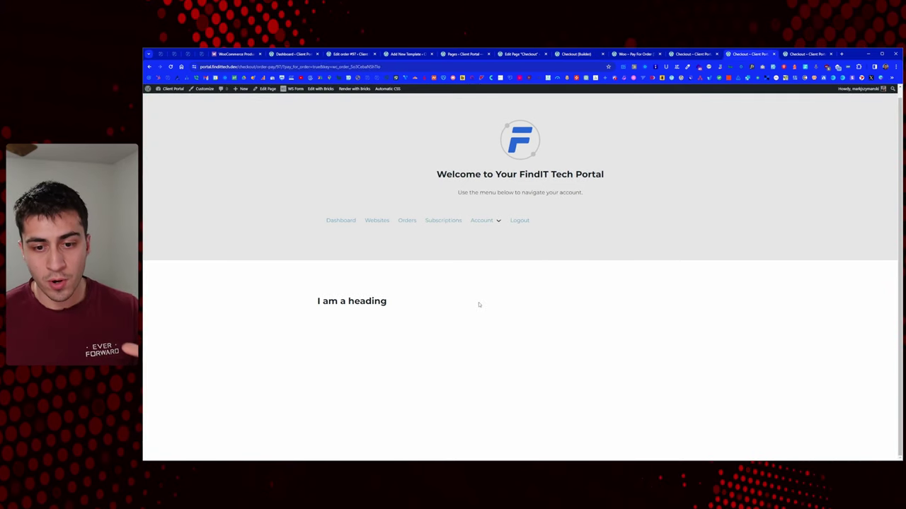
pyautogui.moveTo(321, 301); pyautogui.dragTo(410, 305)
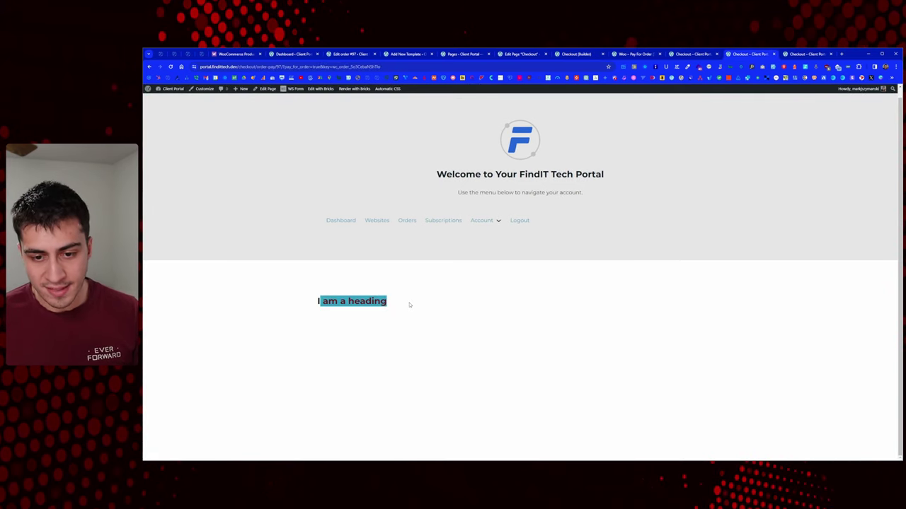
pyautogui.click(410, 306)
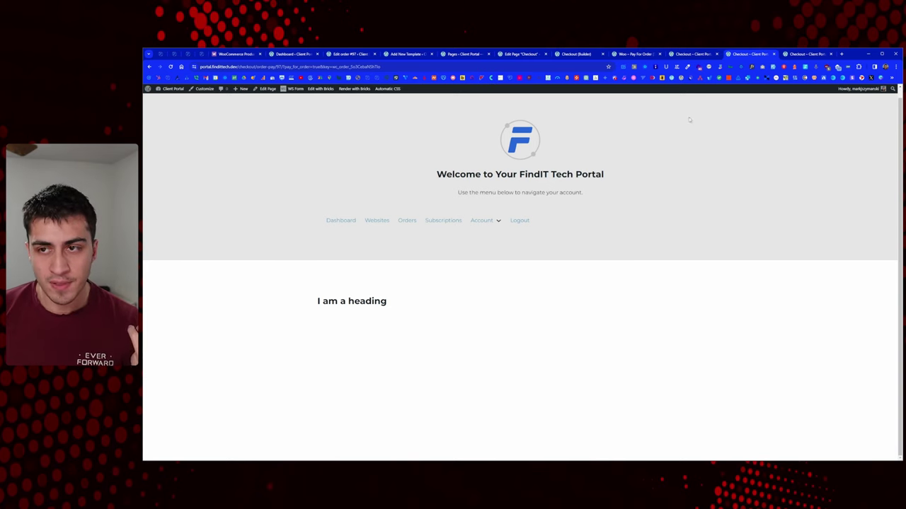
pyautogui.moveTo(635, 54)
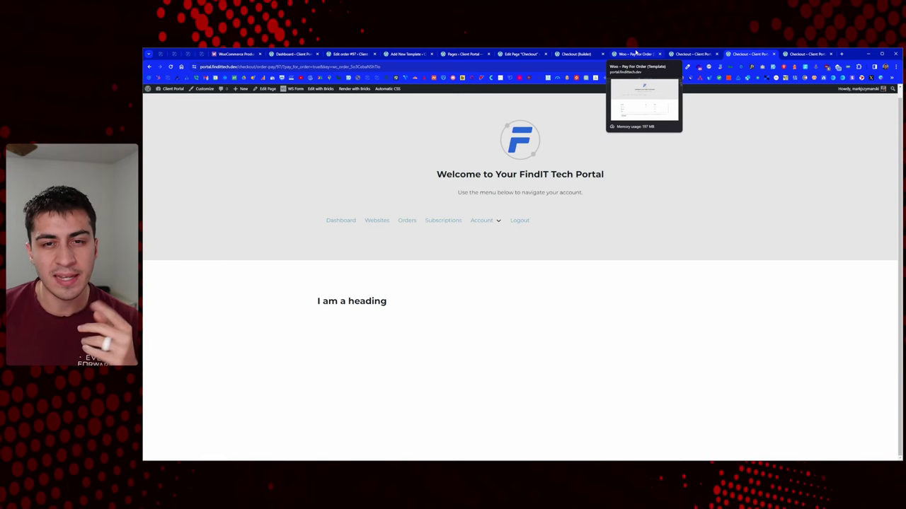
pyautogui.click(631, 55)
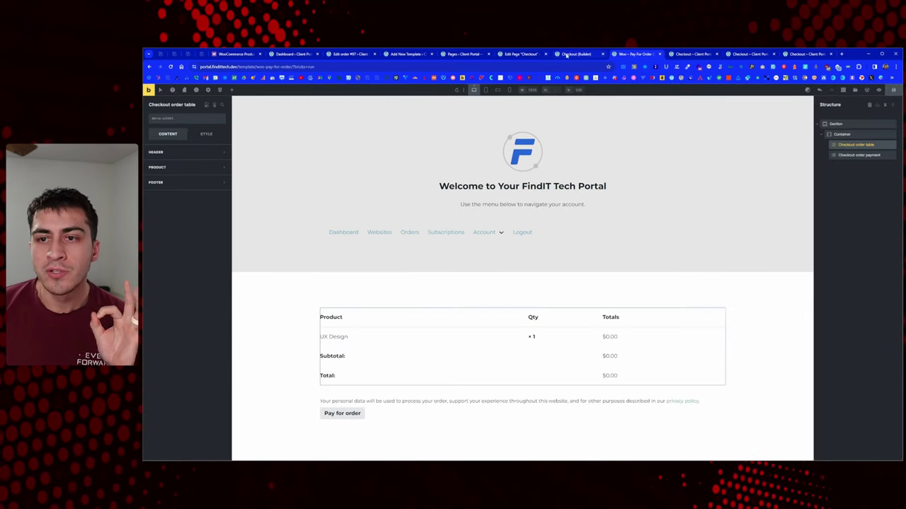
pyautogui.click(522, 55)
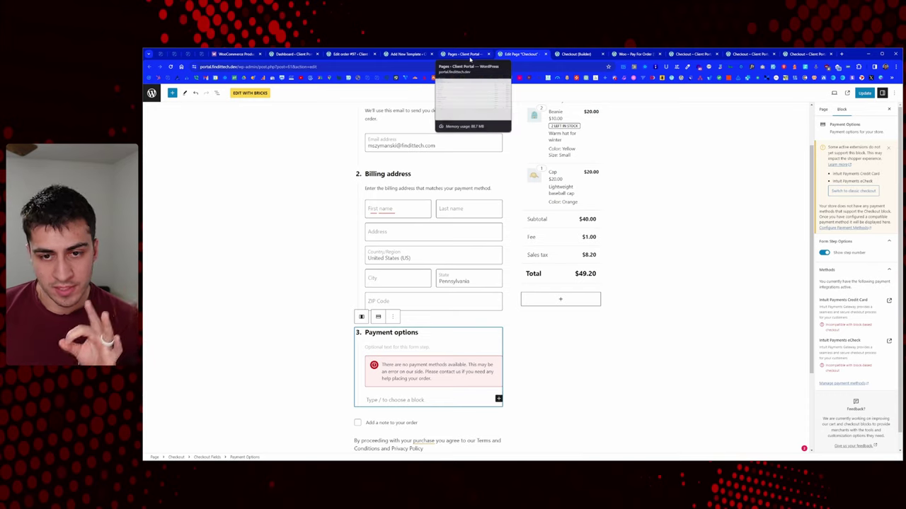
pyautogui.click(464, 54)
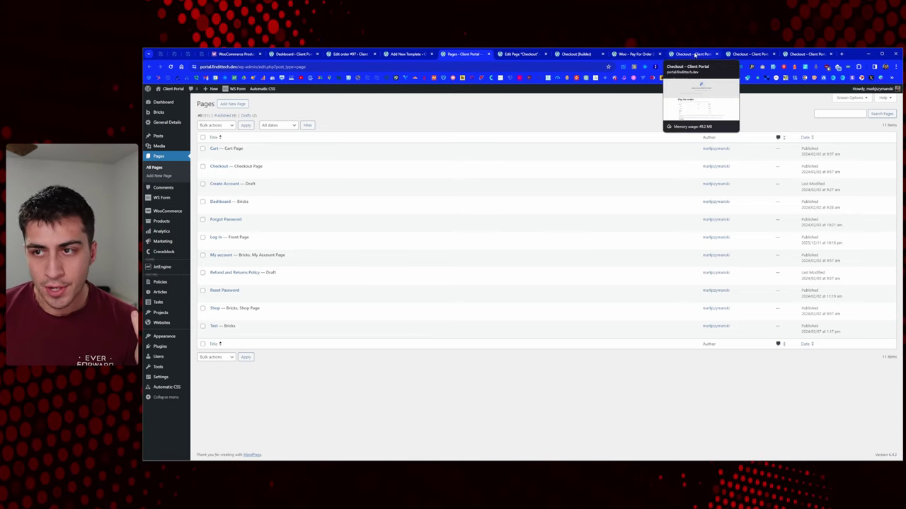
pyautogui.click(695, 55)
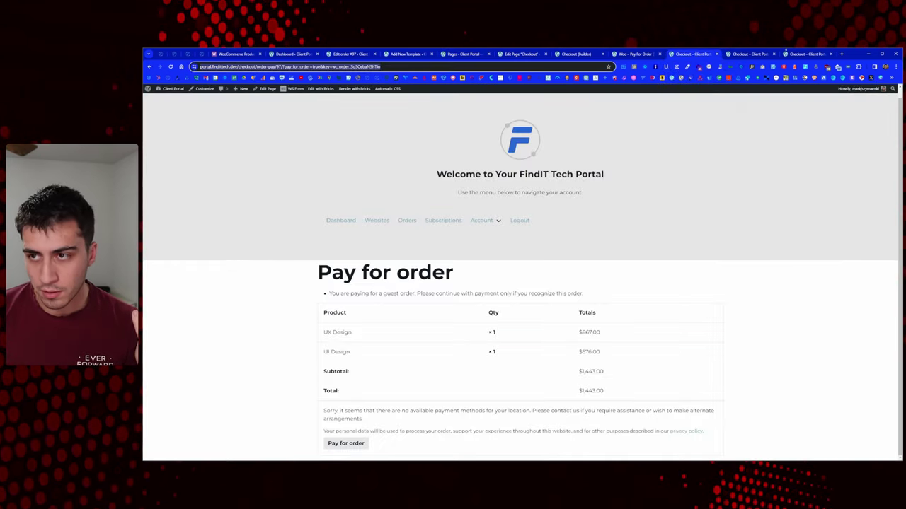
pyautogui.click(750, 55)
pyautogui.click(574, 54)
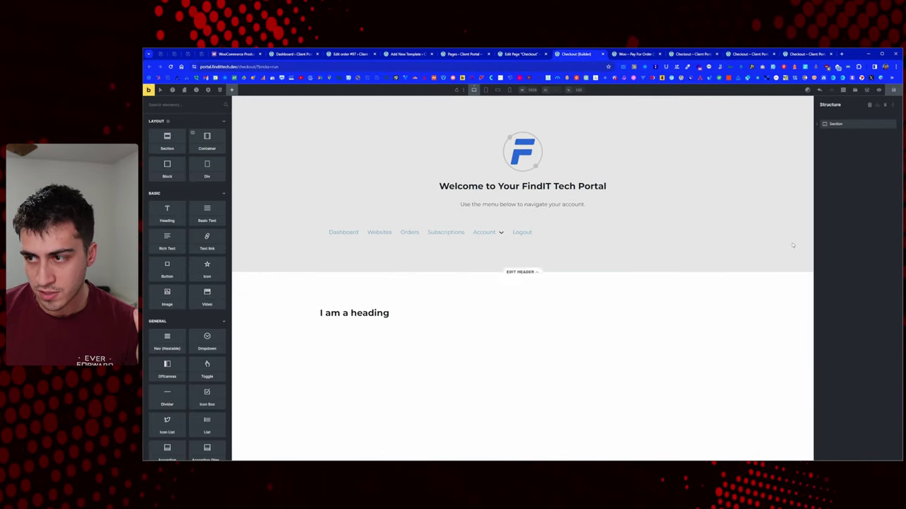
# - Delete the 'I am a heading' section, save the Checkout layout, and reload the front-end checkout
pyautogui.click(892, 128)
pyautogui.click(893, 90)
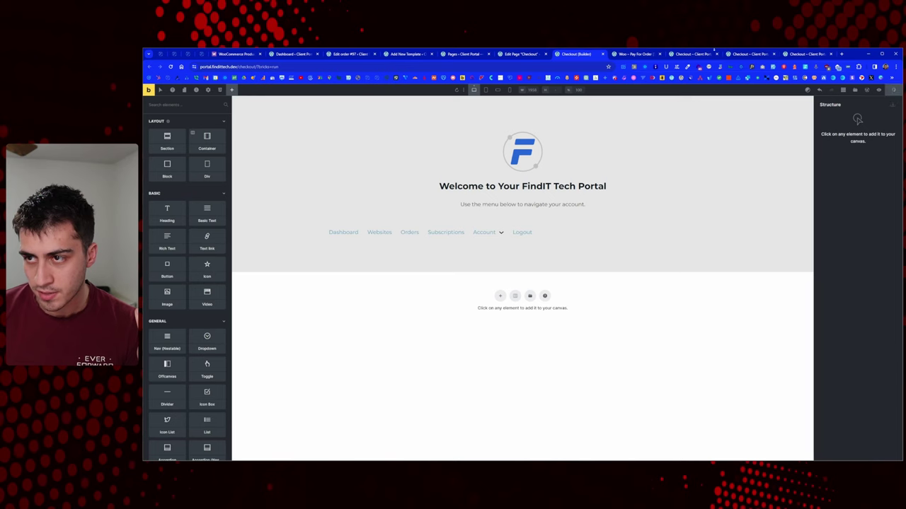
pyautogui.click(743, 55)
pyautogui.rightClick(641, 188)
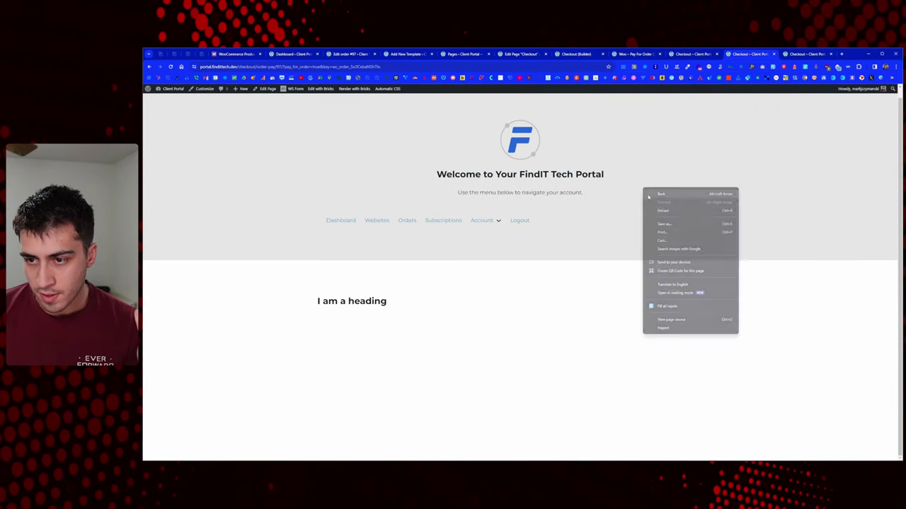
pyautogui.click(661, 210)
pyautogui.click(549, 116)
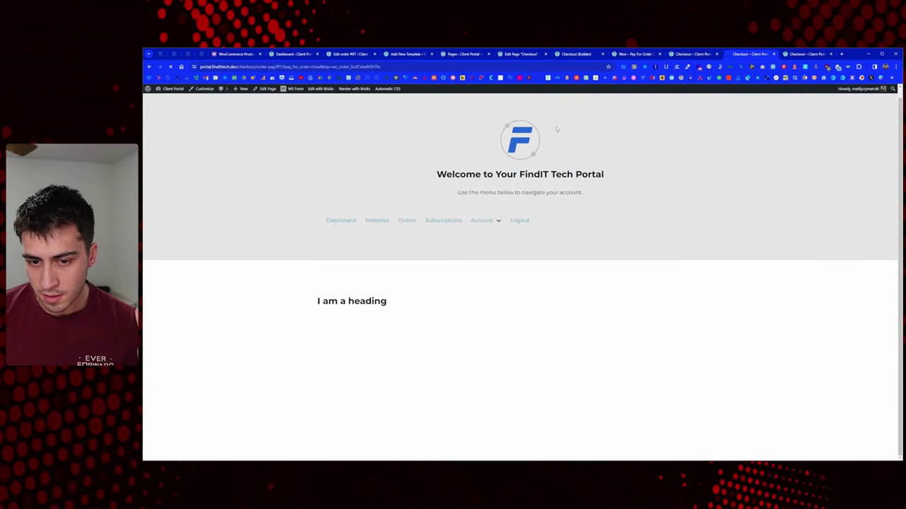
pyautogui.scroll(-1, 450, 336)
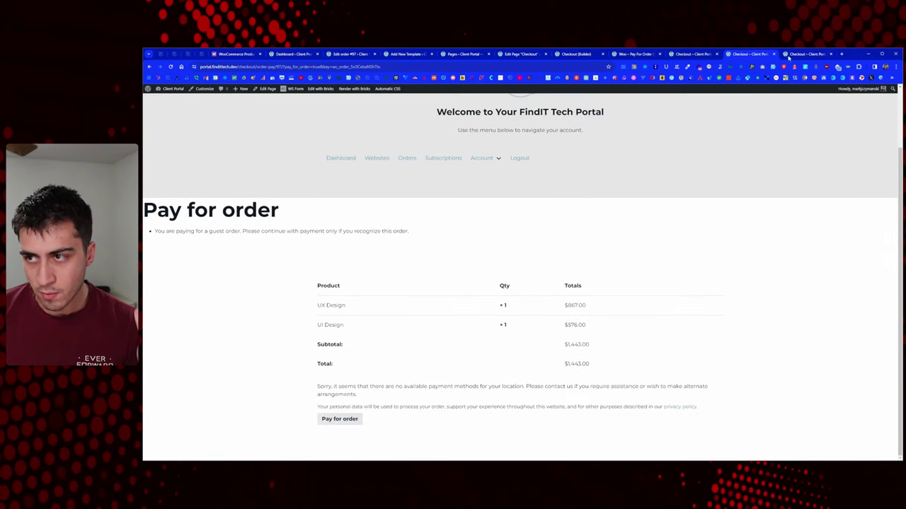
# - Close the duplicate checkout tab and return to the Checkout page's block editor
pyautogui.click(831, 54)
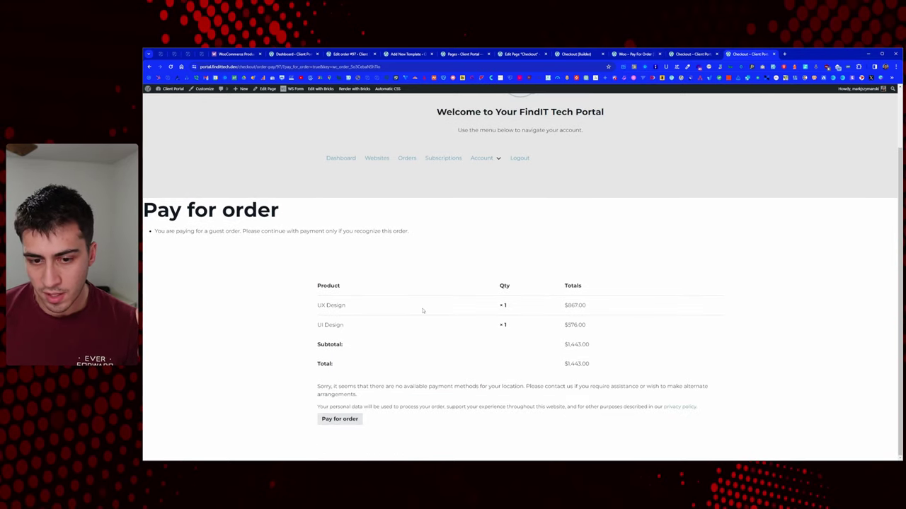
pyautogui.click(608, 54)
pyautogui.click(551, 54)
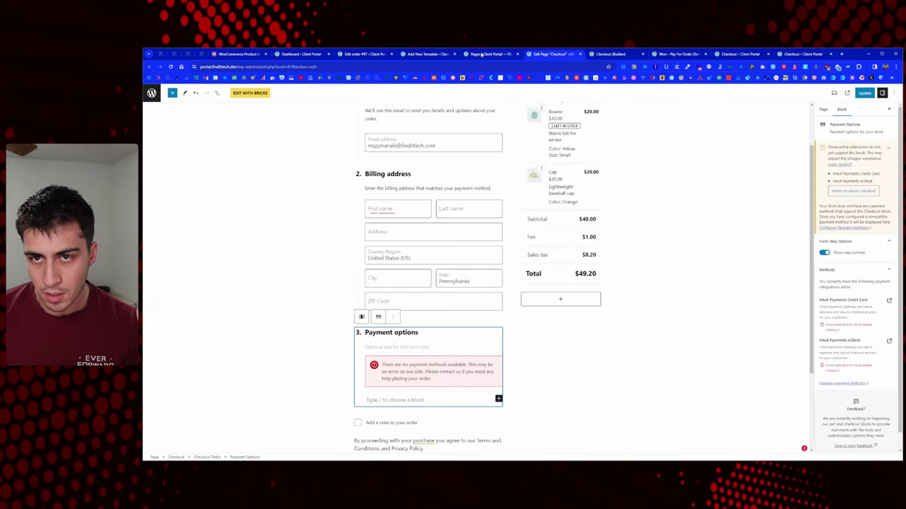
# - Load the site's /cart page in the new template tab and proceed to checkout to see UX Design at $0.00
pyautogui.click(418, 54)
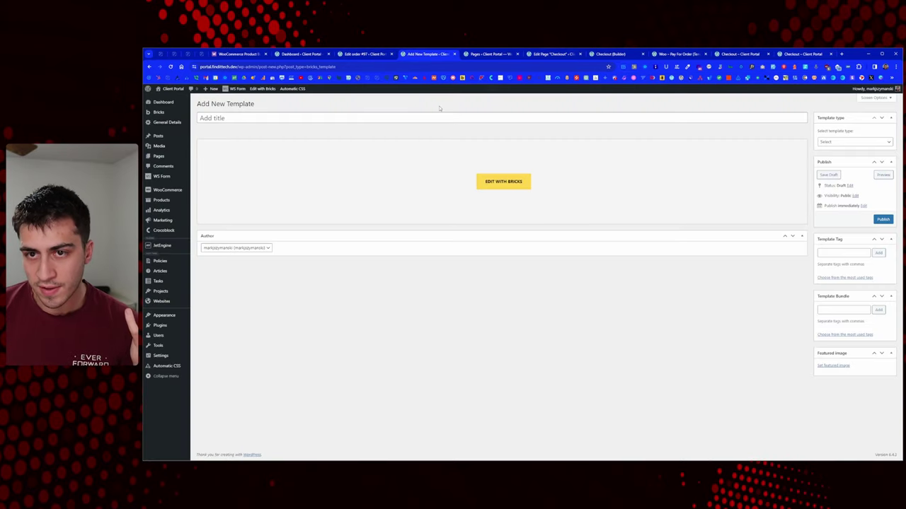
pyautogui.click(240, 66)
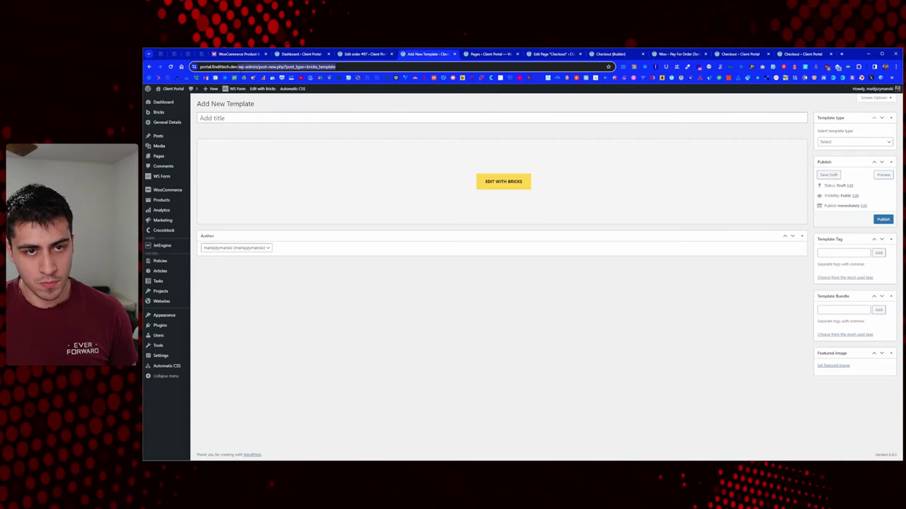
pyautogui.hotkey('shift', 'End')
pyautogui.write('cart')
pyautogui.press('Return')
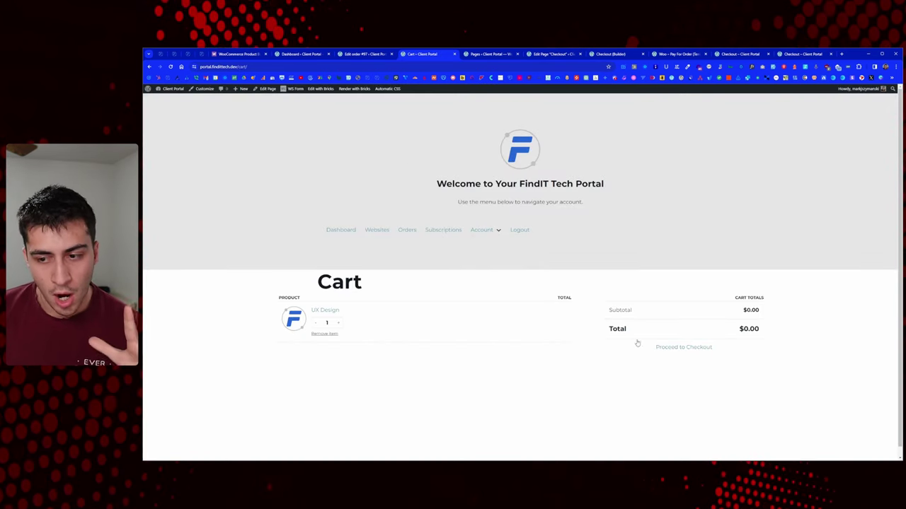
pyautogui.click(669, 348)
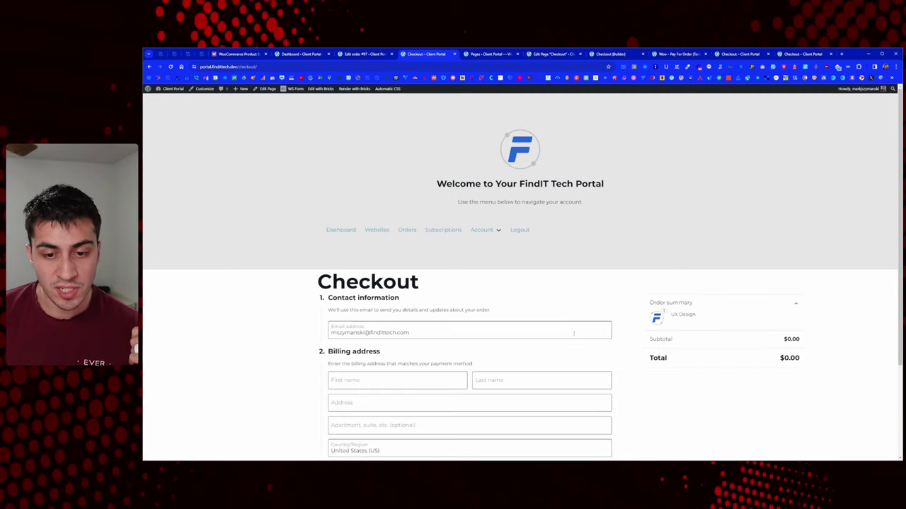
pyautogui.scroll(-2, 573, 332)
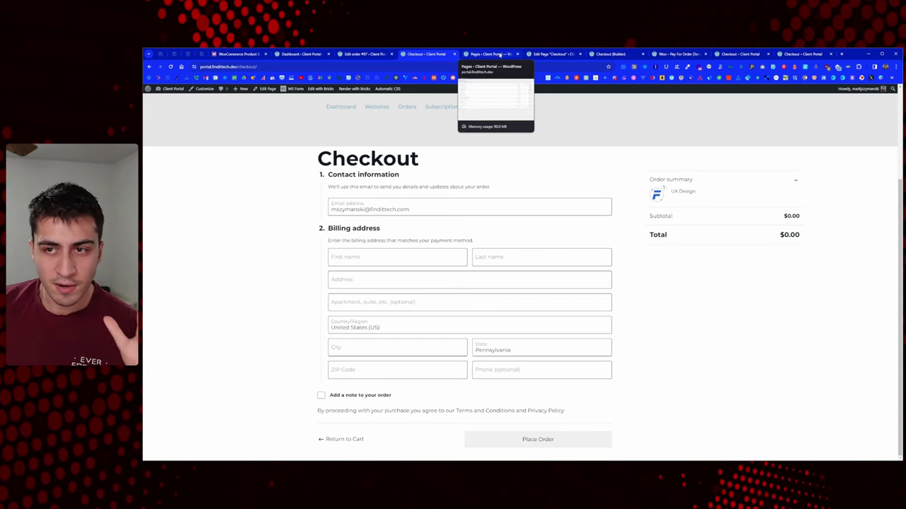
# - Return to the Checkout block editor and select its Contact information section
pyautogui.click(495, 55)
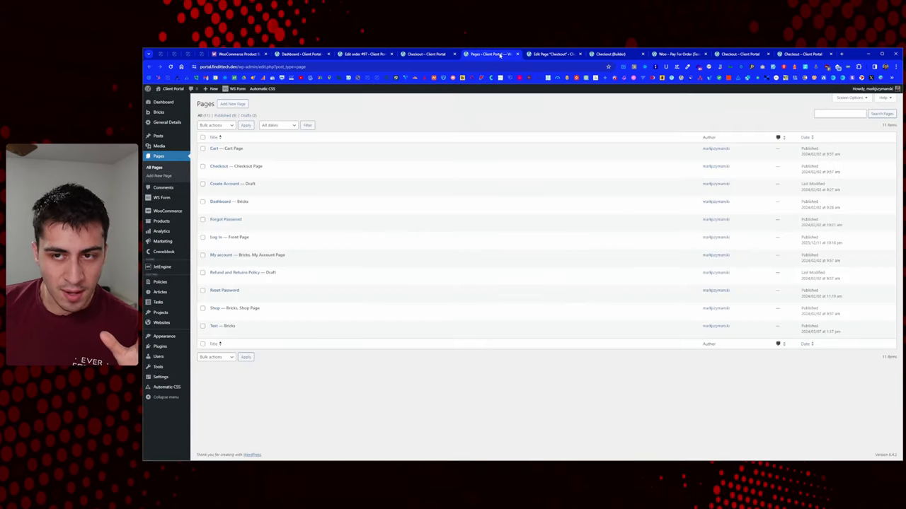
pyautogui.click(534, 54)
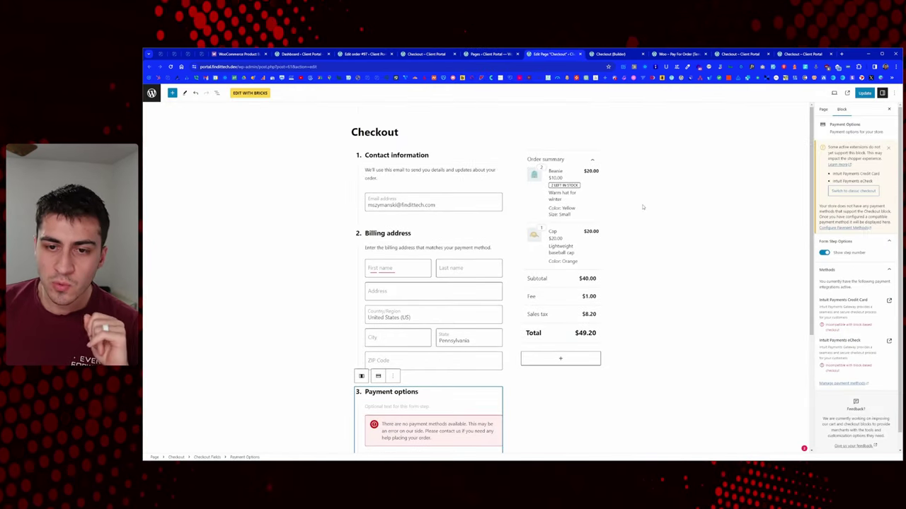
pyautogui.scroll(-2, 640, 204)
pyautogui.scroll(1, 632, 204)
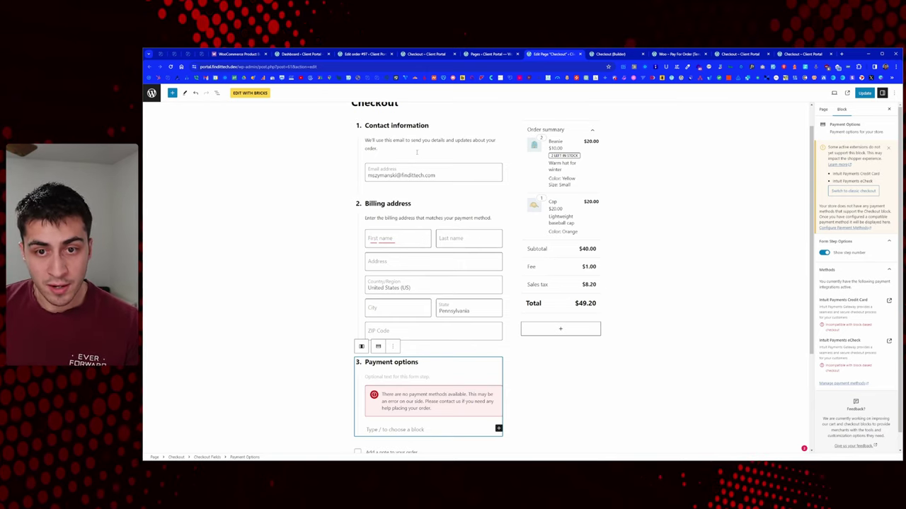
pyautogui.click(416, 152)
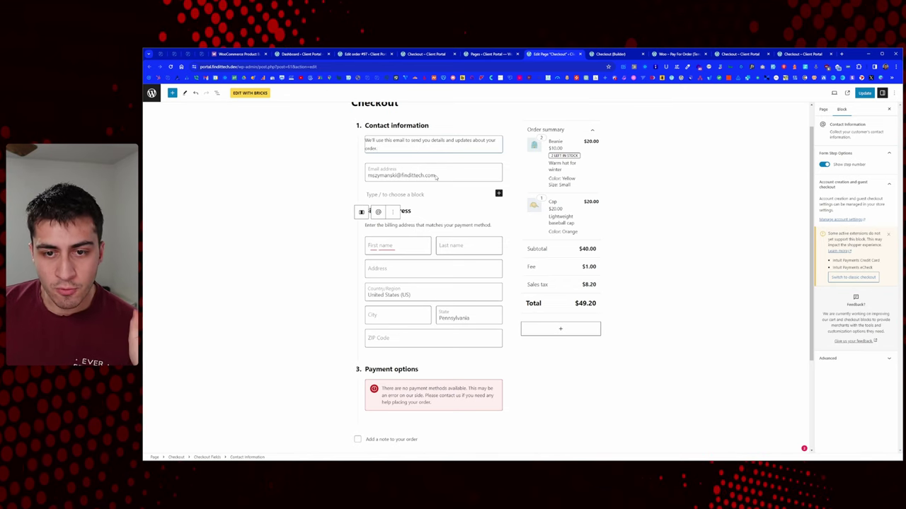
# - Select Payment options, review the incompatible Intuit Payments gateways, and choose Switch to classic checkout
pyautogui.scroll(-2, 432, 311)
pyautogui.click(431, 311)
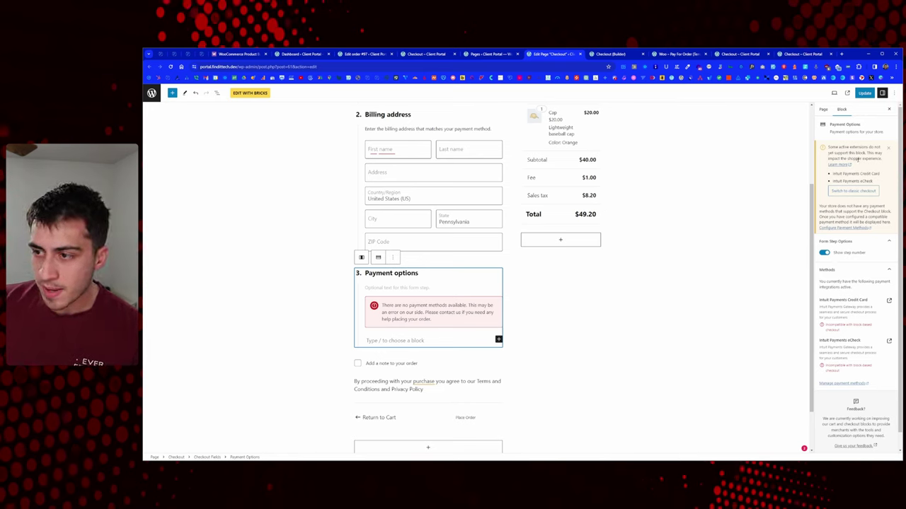
pyautogui.moveTo(834, 173); pyautogui.dragTo(878, 178)
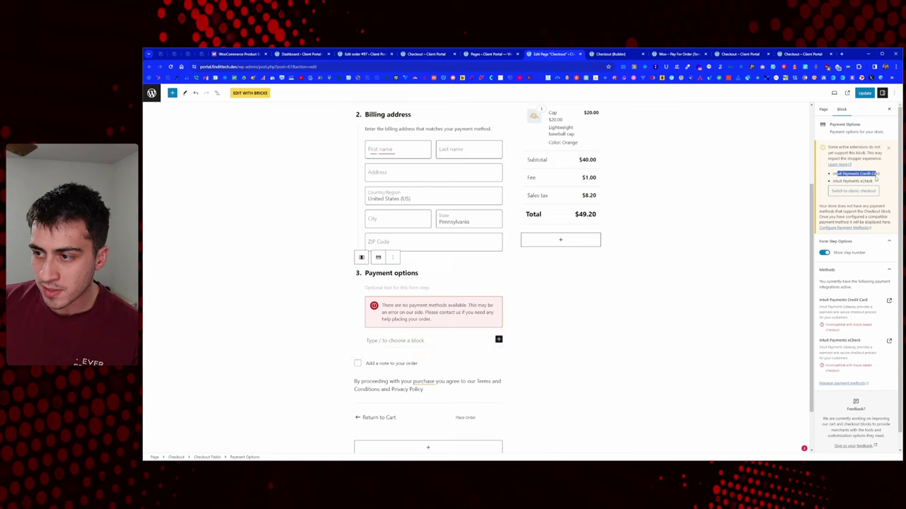
pyautogui.click(875, 179)
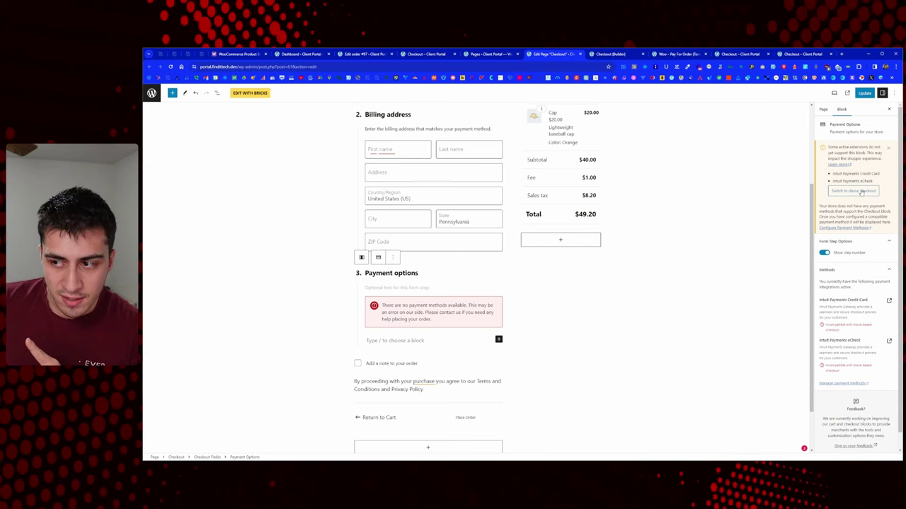
pyautogui.click(862, 191)
# - Confirm the switch to the classic checkout and update the Checkout page
pyautogui.click(554, 297)
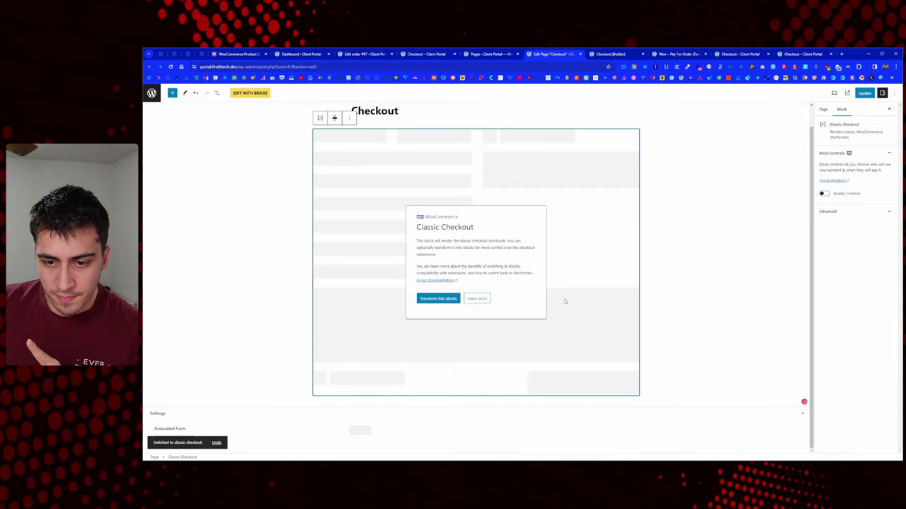
pyautogui.click(864, 92)
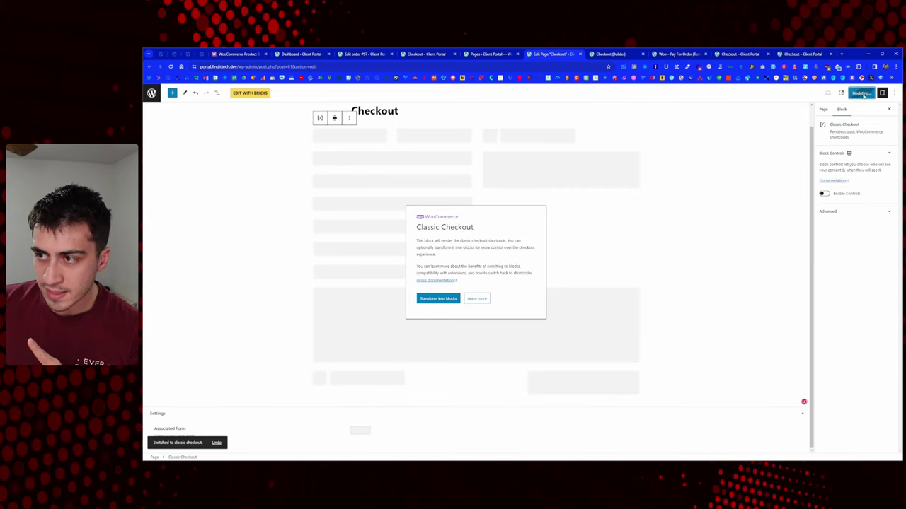
pyautogui.click(612, 54)
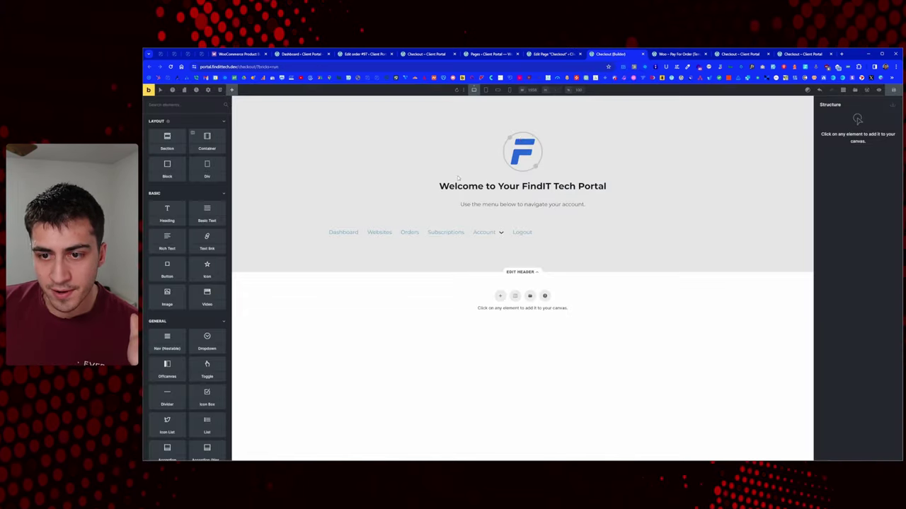
# - Reload the front-end checkout and go from the cart to the classic Billing details form for UX Design
pyautogui.click(498, 54)
pyautogui.click(554, 55)
pyautogui.click(426, 54)
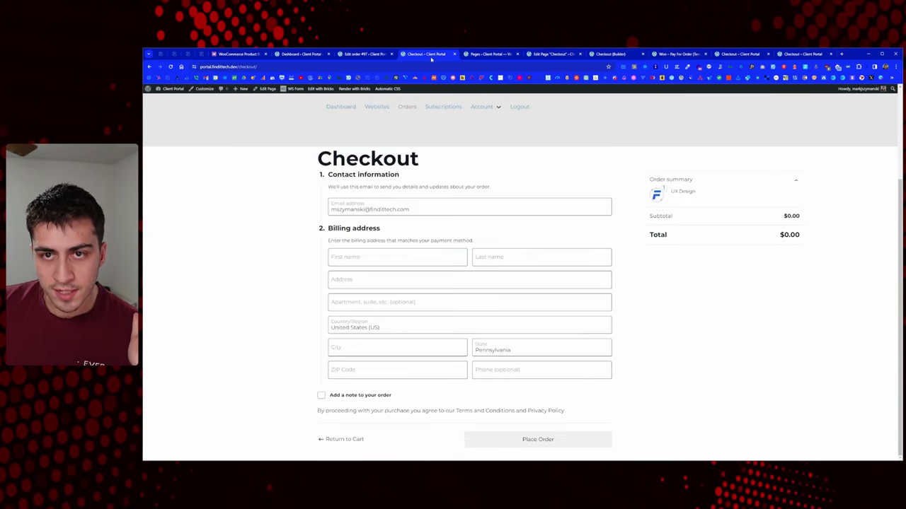
pyautogui.rightClick(206, 164)
pyautogui.click(228, 187)
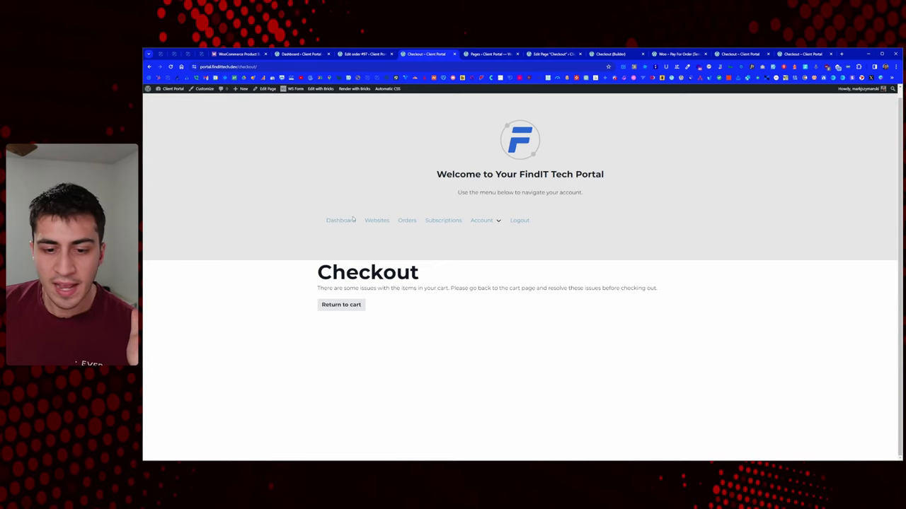
pyautogui.click(347, 304)
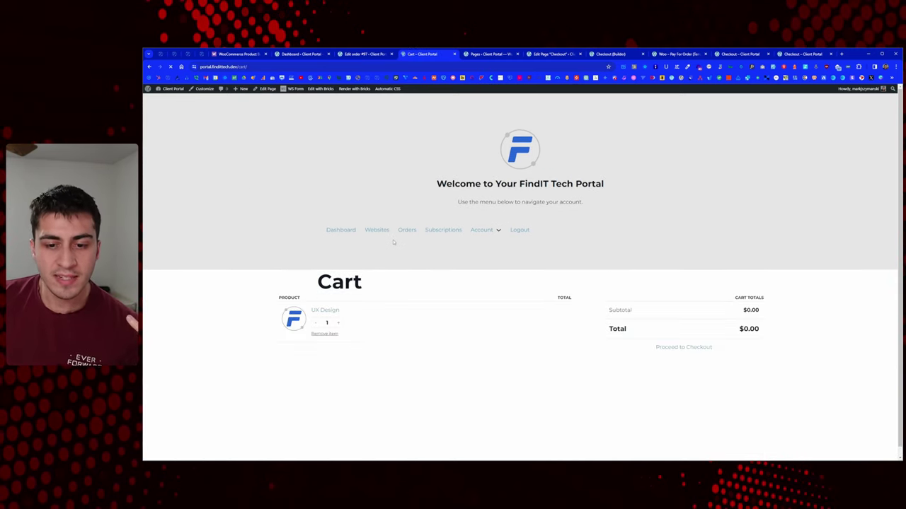
pyautogui.click(686, 345)
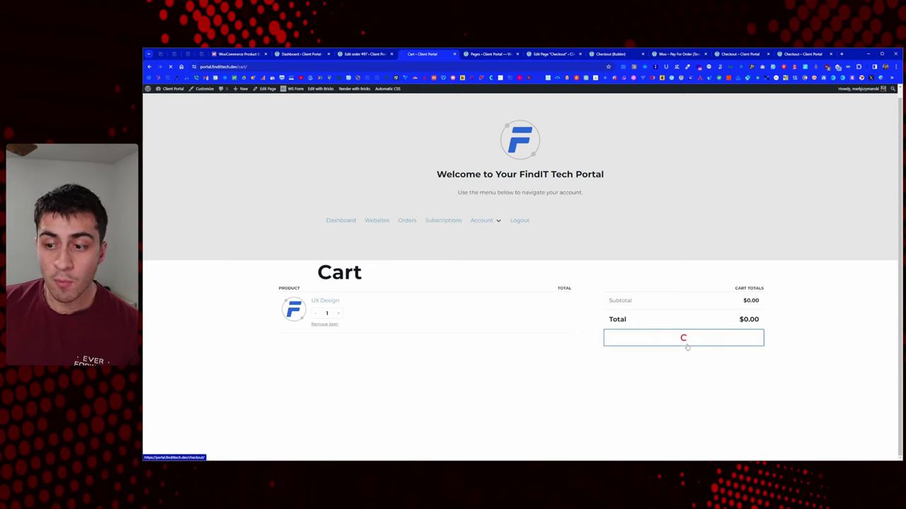
pyautogui.scroll(-2, 656, 330)
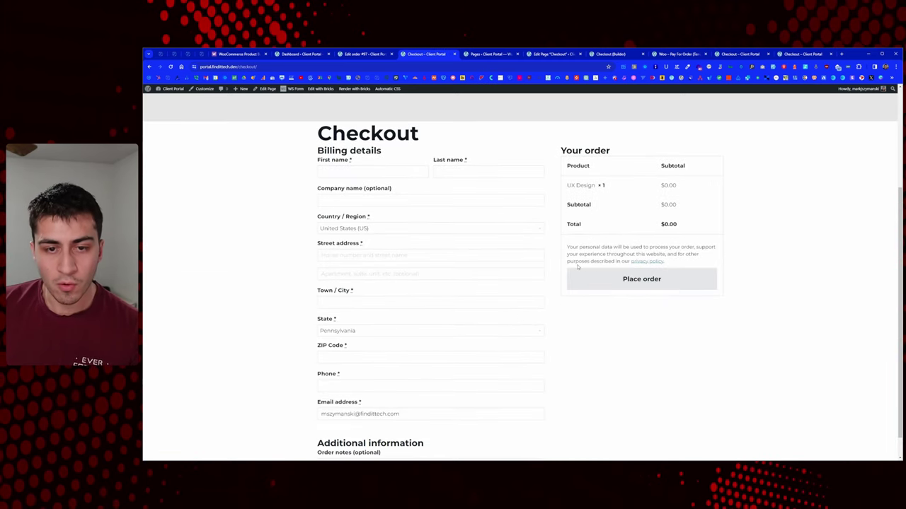
# - Review the Bricks pay-for-order template, then bring up the Pay for order page
pyautogui.scroll(-1, 577, 266)
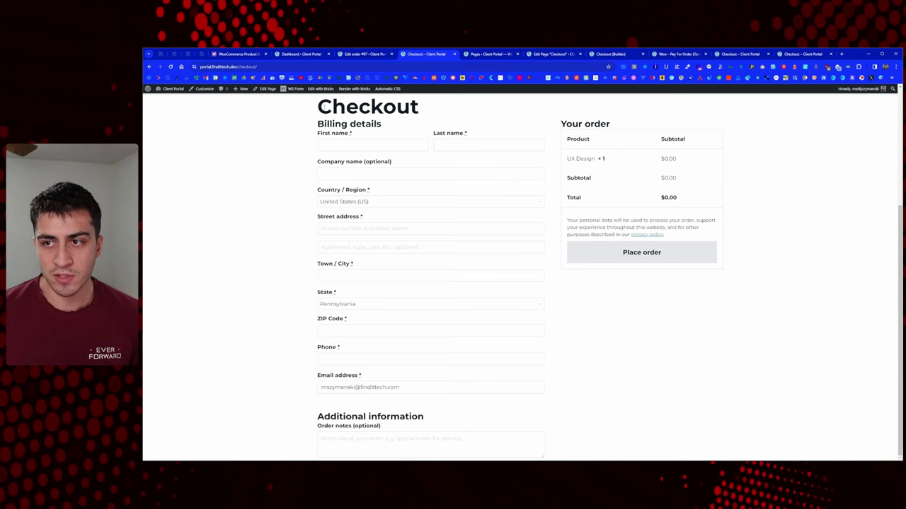
pyautogui.click(674, 54)
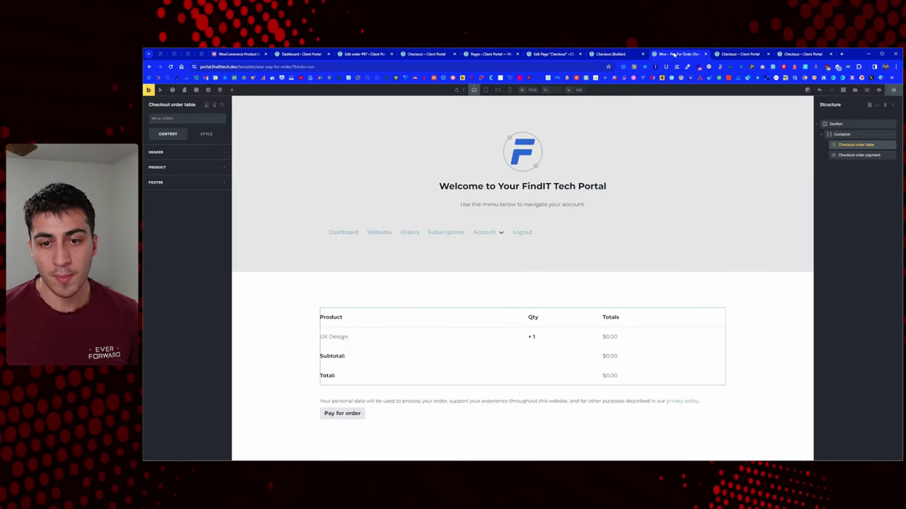
pyautogui.click(740, 54)
pyautogui.click(801, 55)
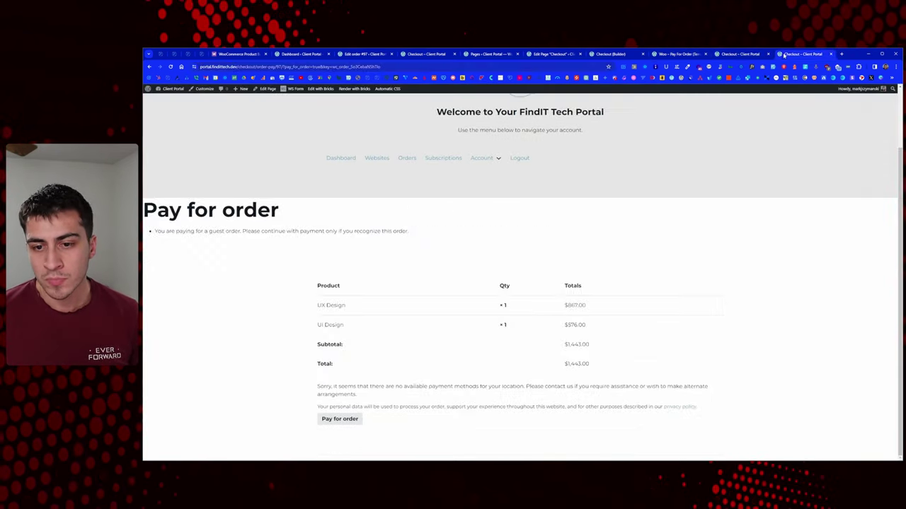
# - Reload the Pay for order page with form resubmission, then return to the Checkout page editor
pyautogui.rightClick(578, 214)
pyautogui.click(624, 241)
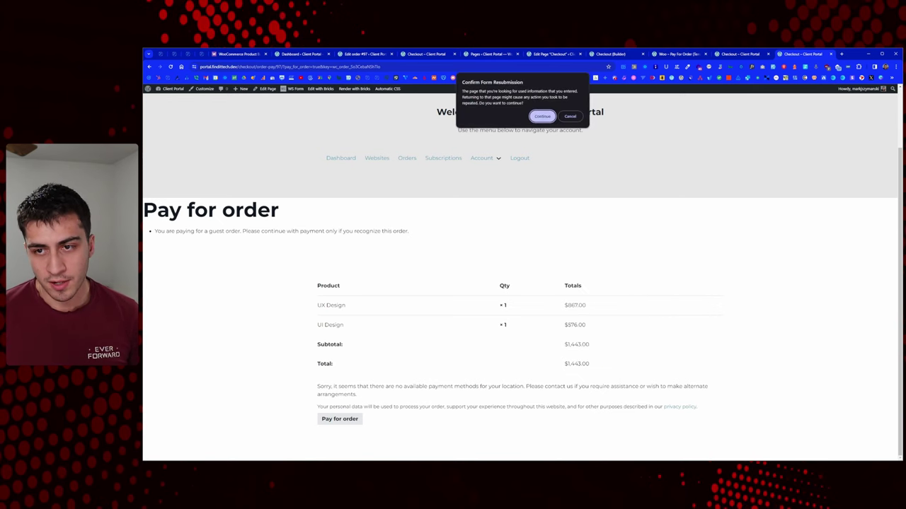
pyautogui.press('Return')
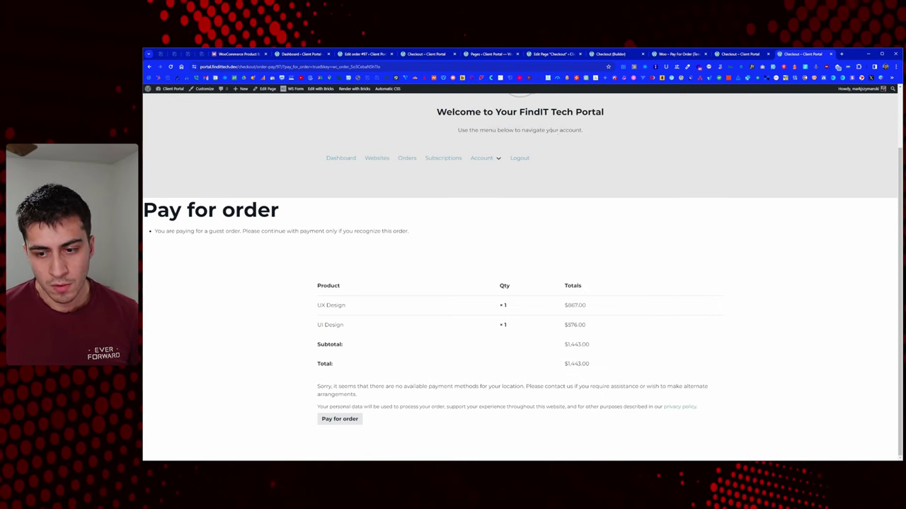
pyautogui.click(553, 55)
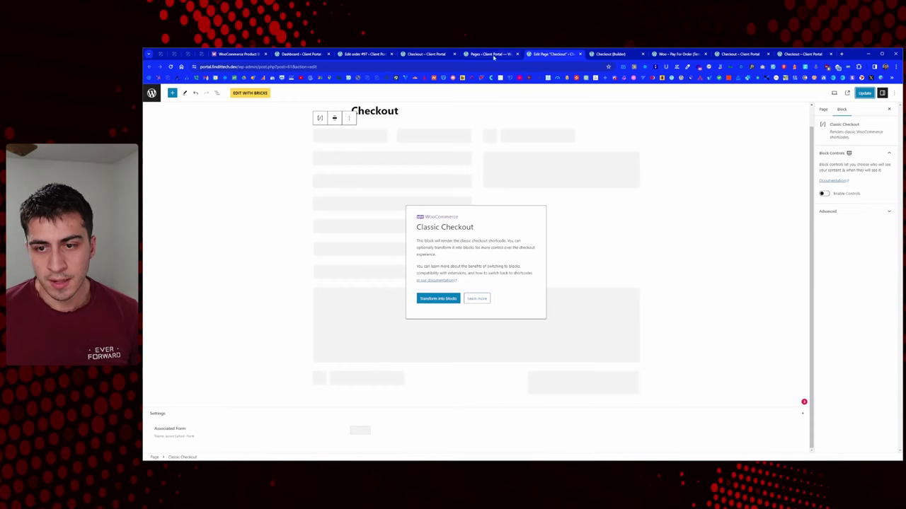